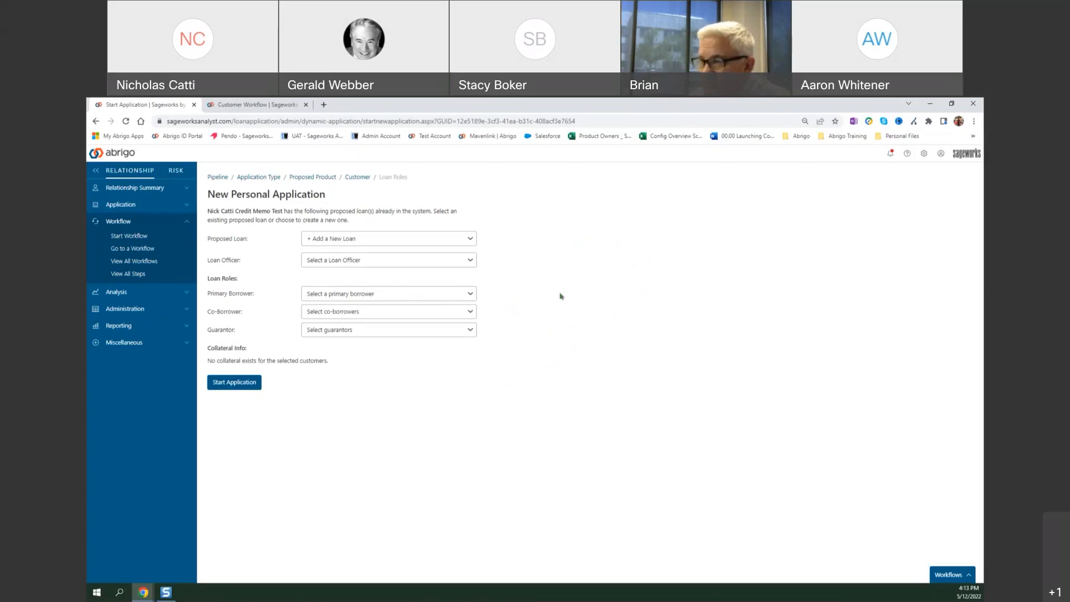
Choose the primary borrower for the new personal application and start the application.
click(421, 296)
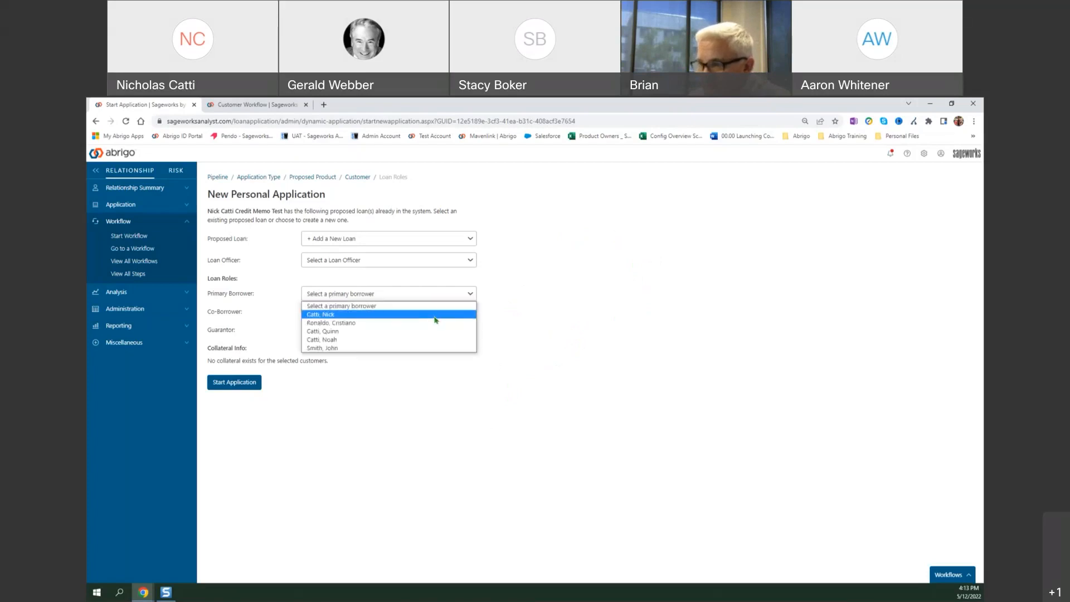
click(436, 314)
click(249, 392)
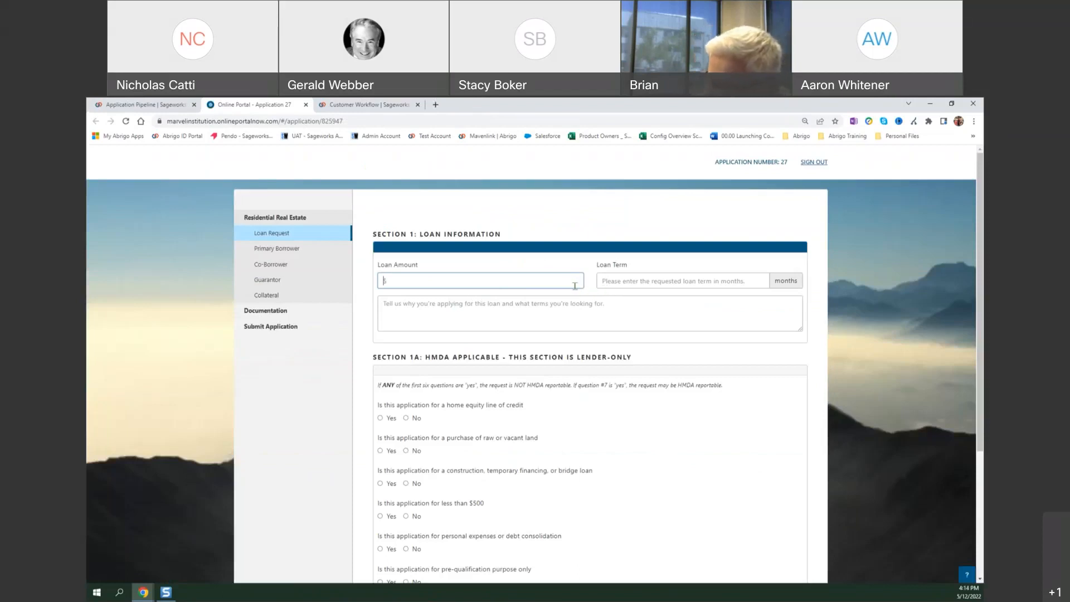
Answer No to all seven HMDA applicability questions and Yes to the loan application being HMDA reportable.
scroll(580, 295, down, 3)
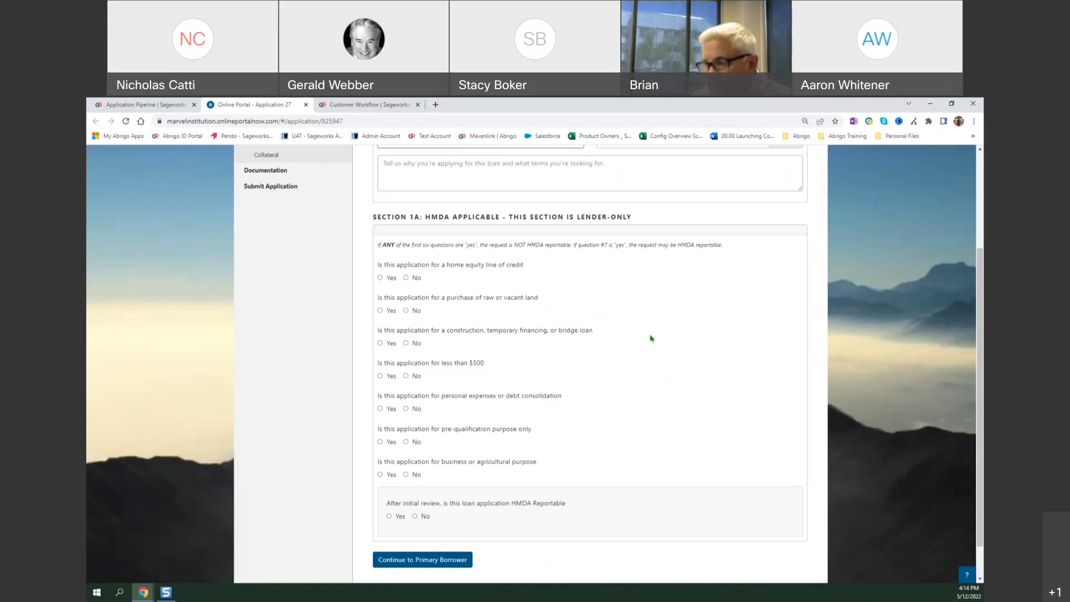
click(416, 279)
click(416, 344)
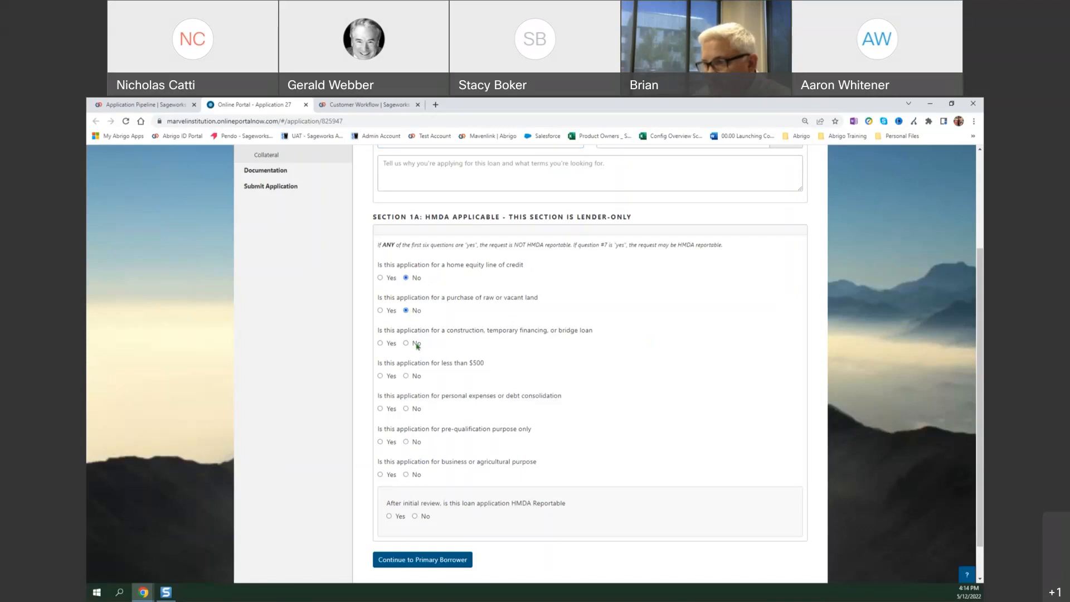
click(413, 377)
click(410, 409)
click(415, 442)
click(415, 476)
click(404, 517)
Set the loan amount to $50,000.00 and the loan term to 60 months.
scroll(590, 424, up, 2)
click(456, 231)
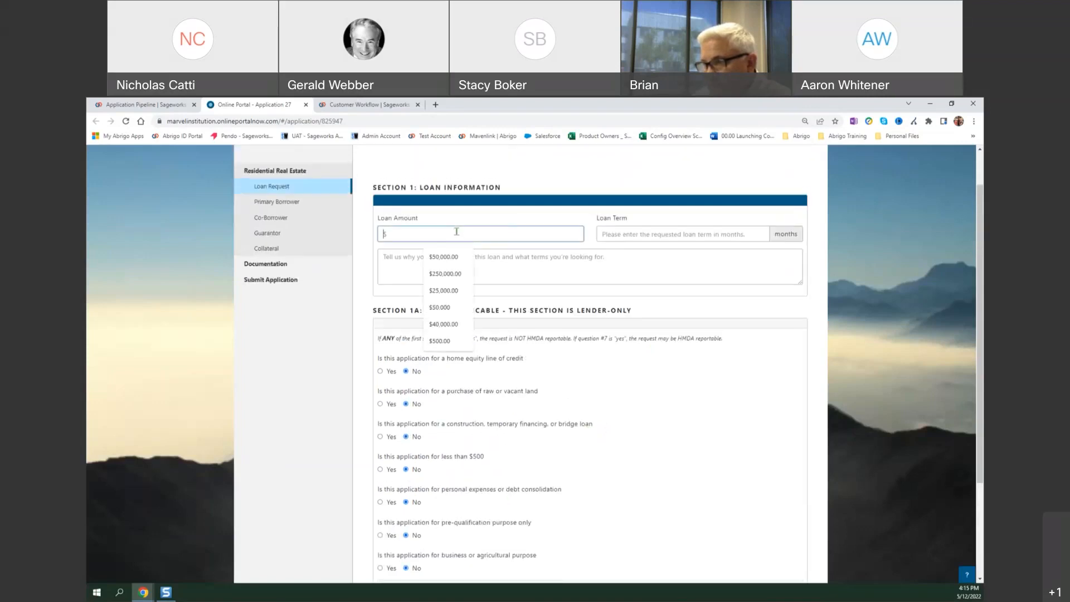
click(456, 257)
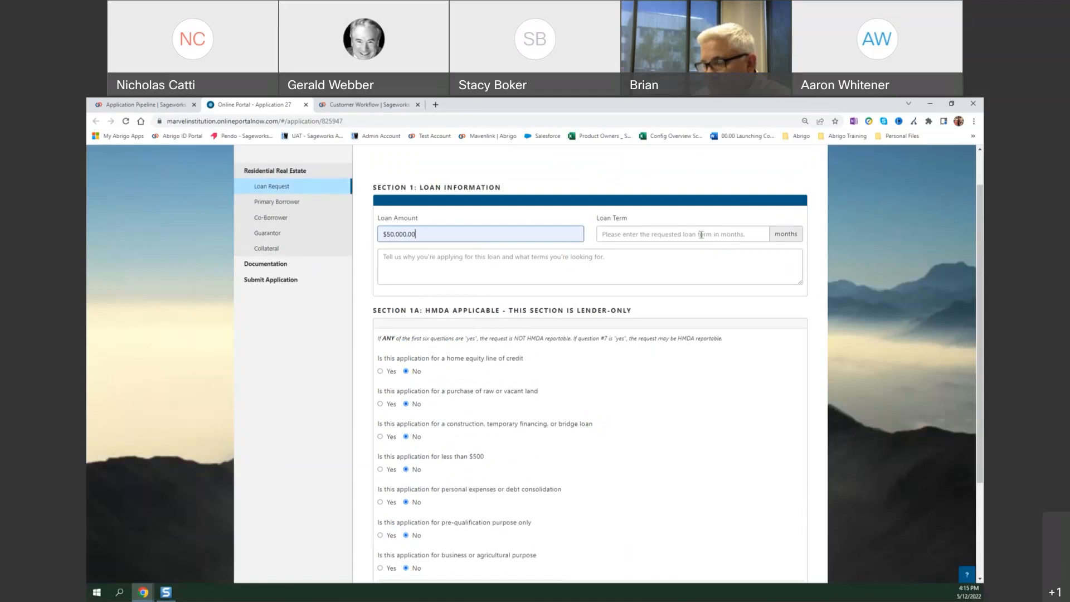
click(699, 235)
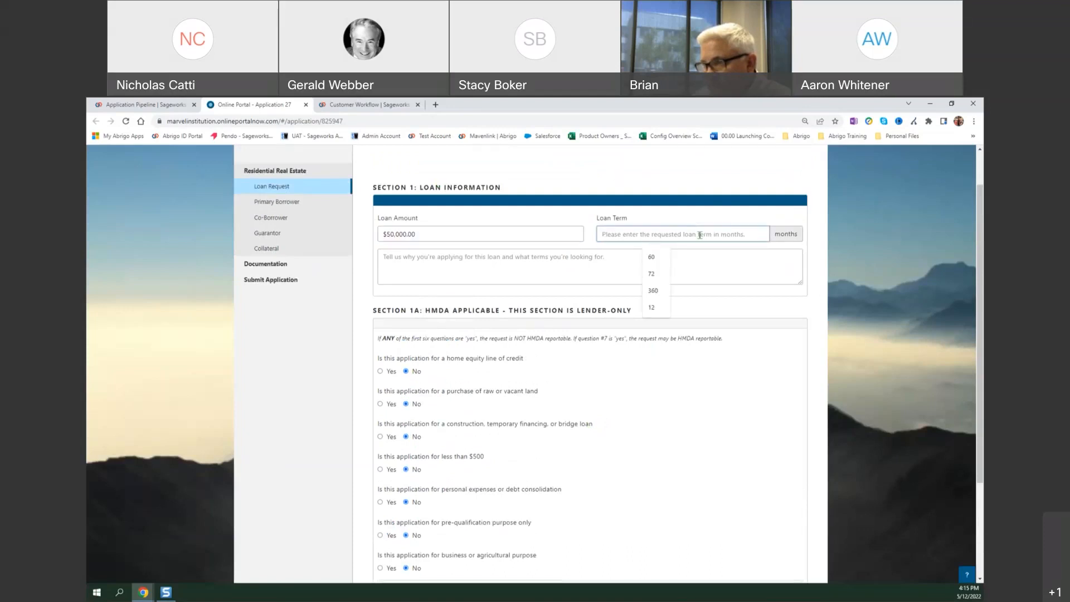
click(653, 257)
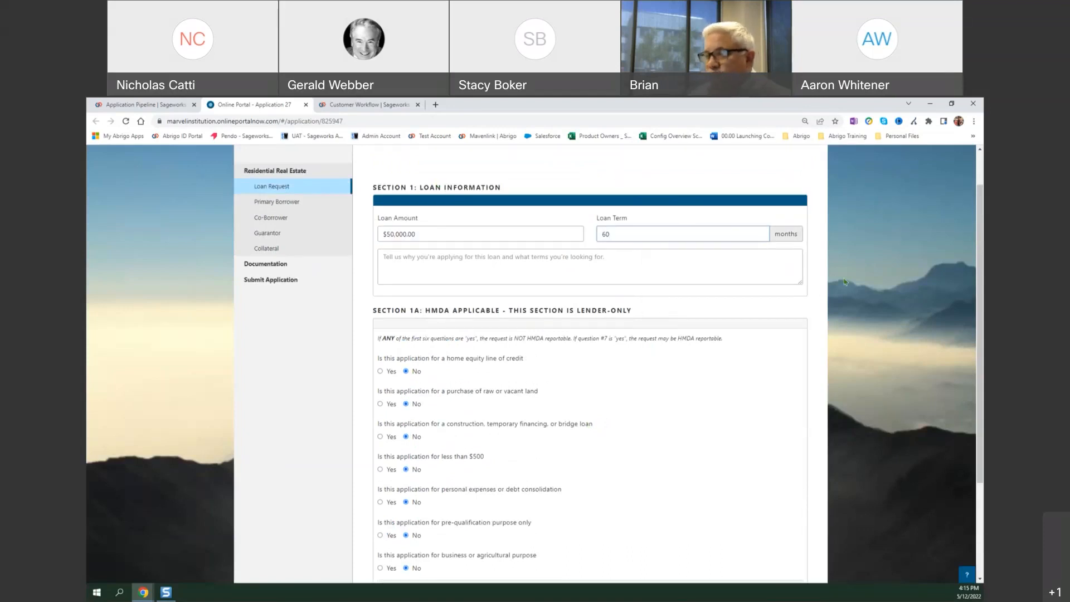
Enter "this is test." as the reason for applying in the loan information section.
scroll(813, 298, down, 1)
scroll(813, 298, down, 2)
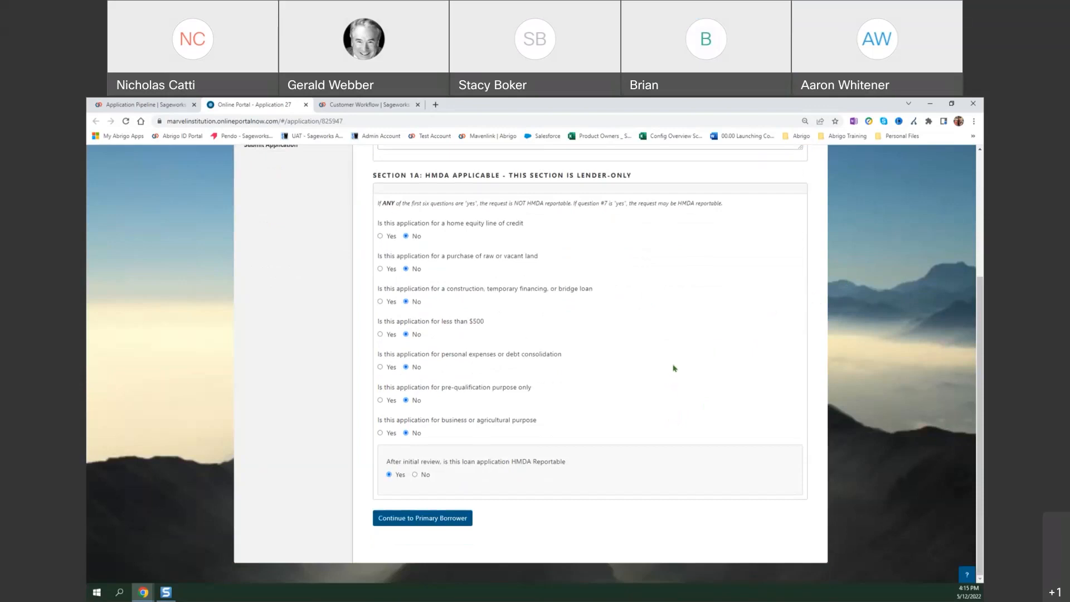
scroll(674, 368, up, 3)
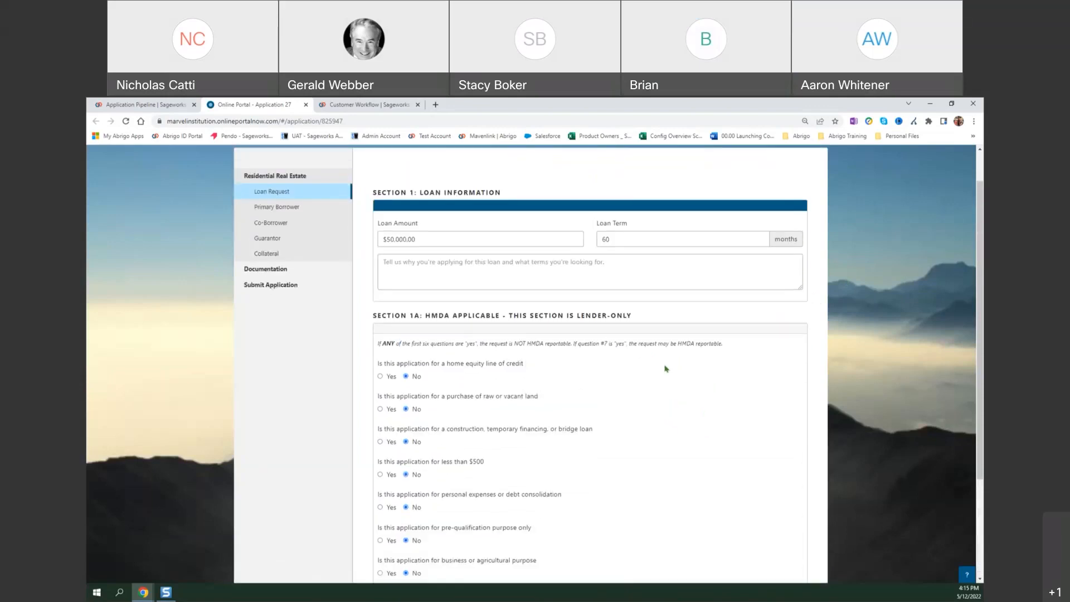
scroll(620, 360, down, 1)
scroll(613, 356, down, 3)
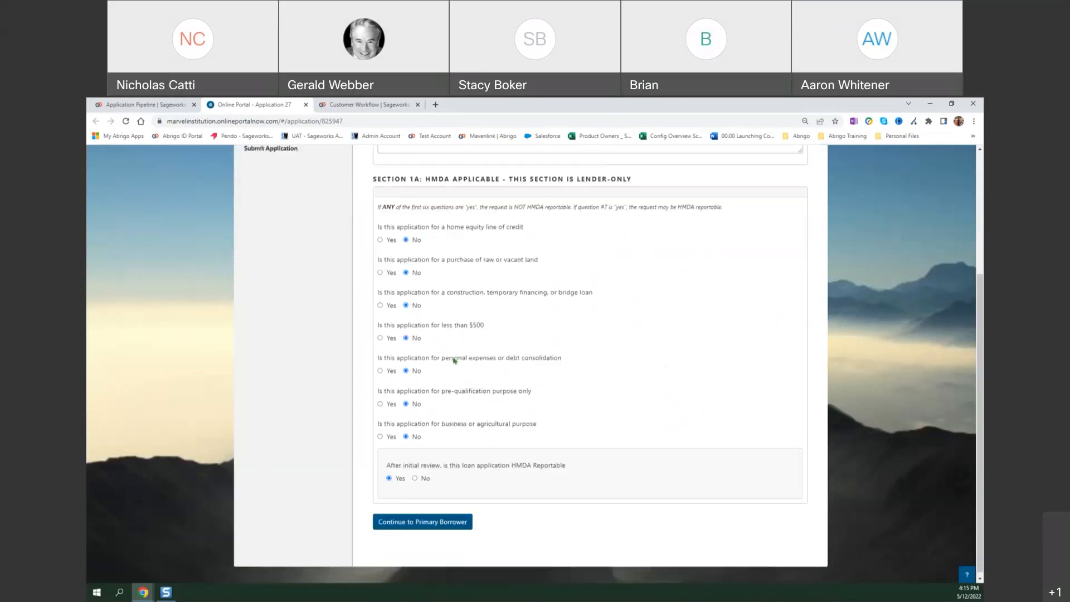
scroll(502, 323, up, 4)
click(509, 313)
text(t)
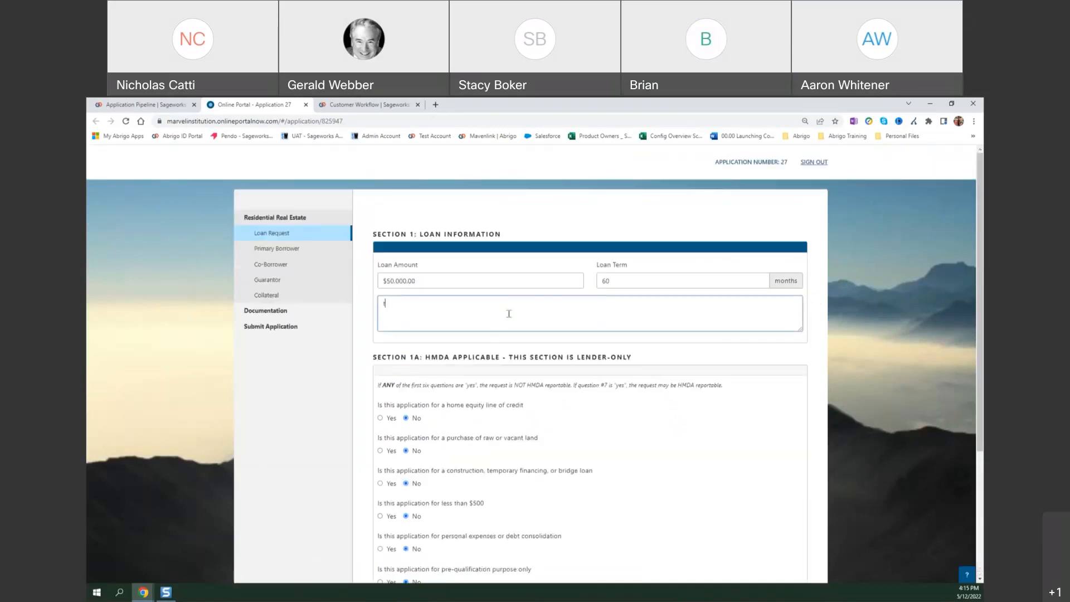
text(his is test)
Continue from the loan request to the primary borrower section and open the listed borrower for editing.
scroll(459, 339, down, 3)
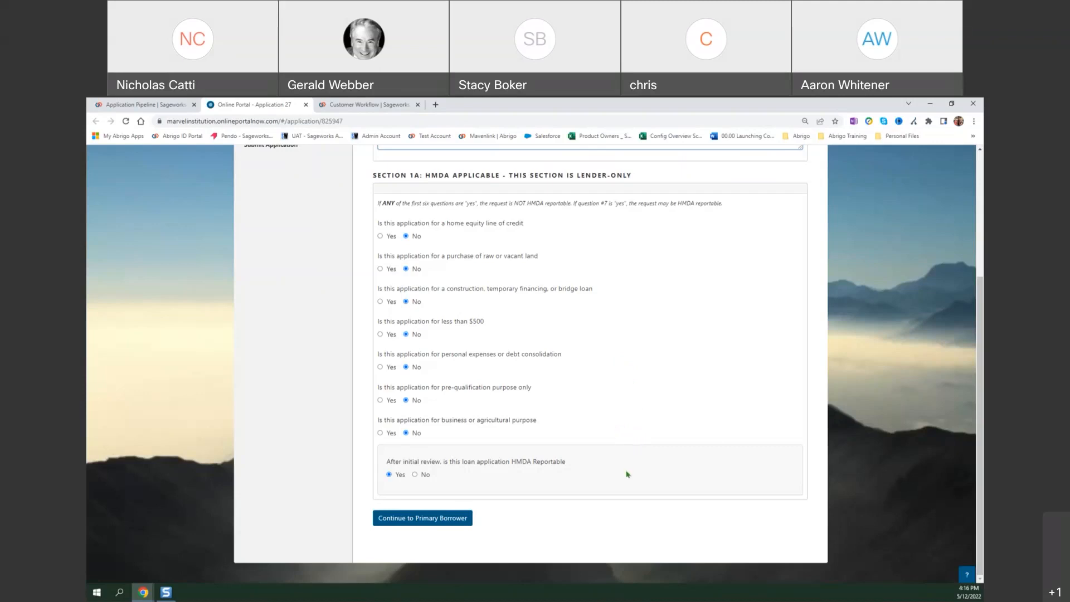
scroll(624, 475, up, 3)
scroll(615, 476, down, 2)
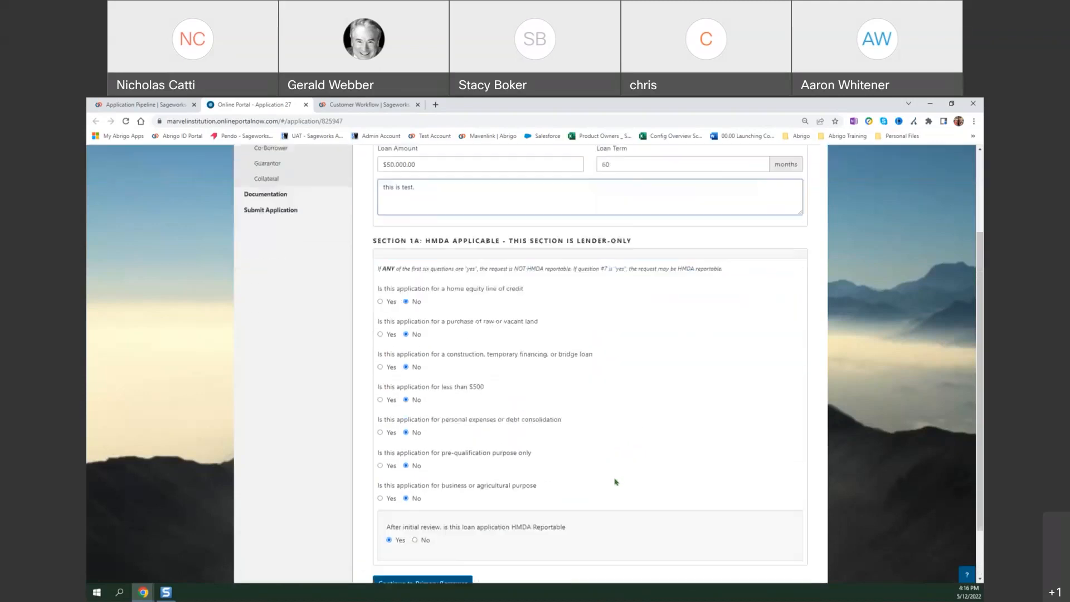
scroll(616, 482, down, 1)
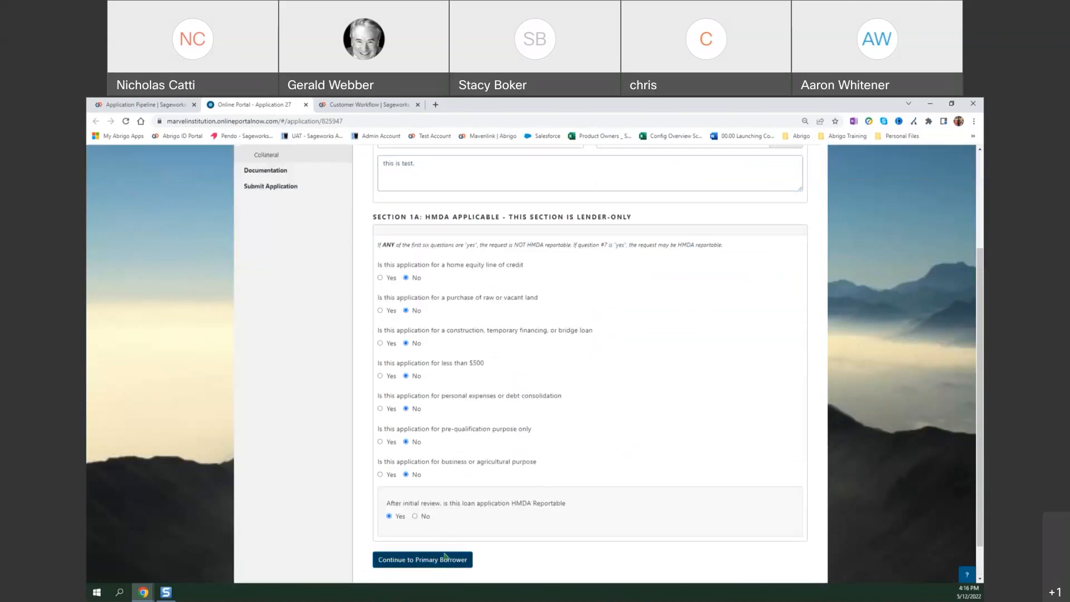
click(445, 556)
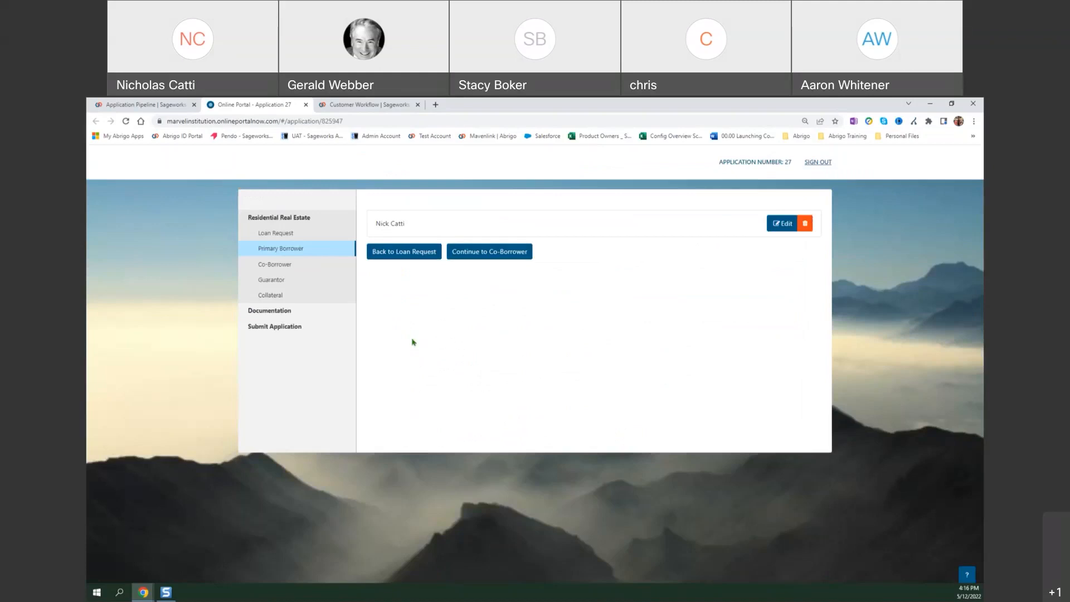
click(782, 228)
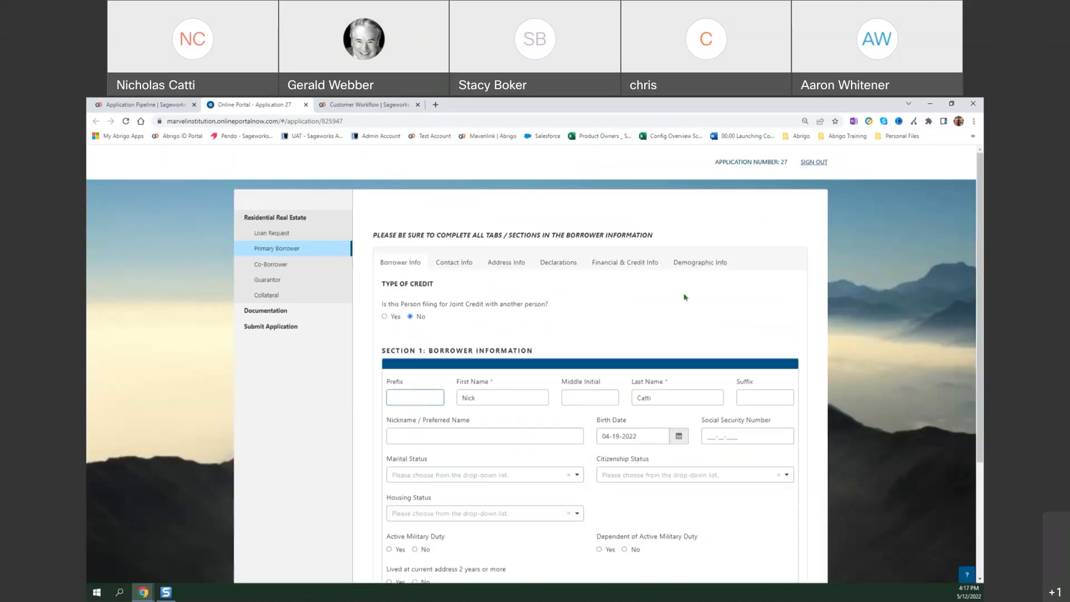
Answer Yes to the primary borrower filing for joint credit with another person.
scroll(683, 298, down, 1)
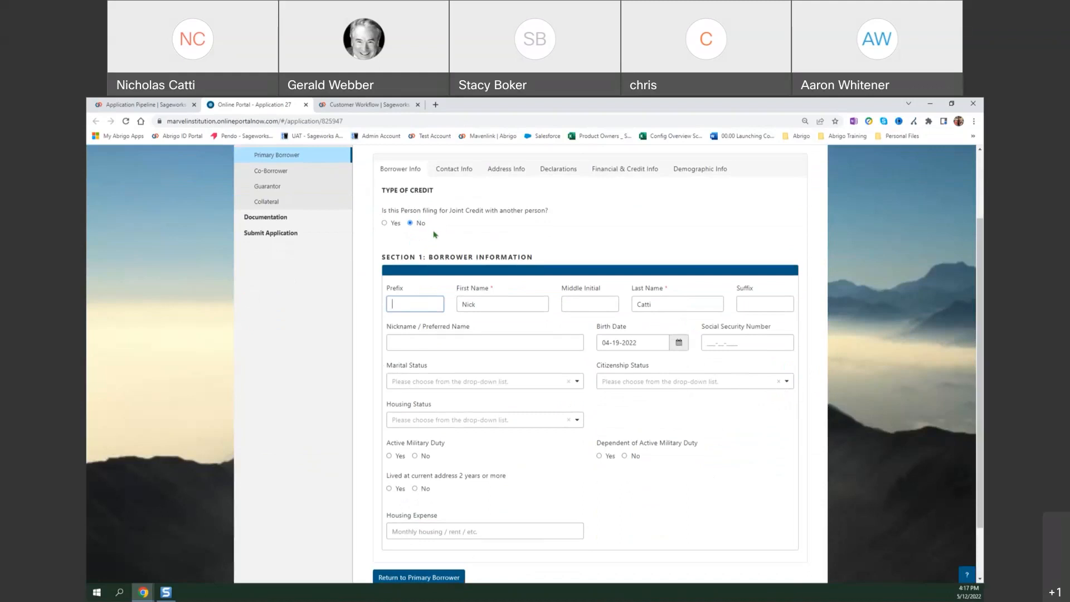
click(394, 224)
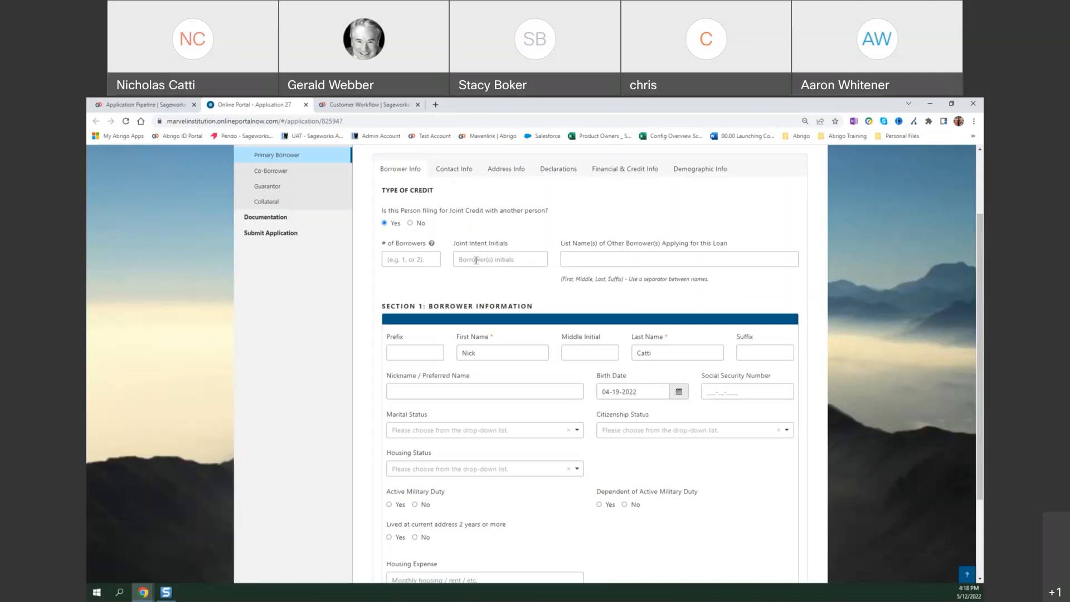
scroll(482, 268, down, 3)
scroll(503, 316, up, 5)
View the borrower's contact information, and in the address information answer No to having a different mailing address.
click(461, 223)
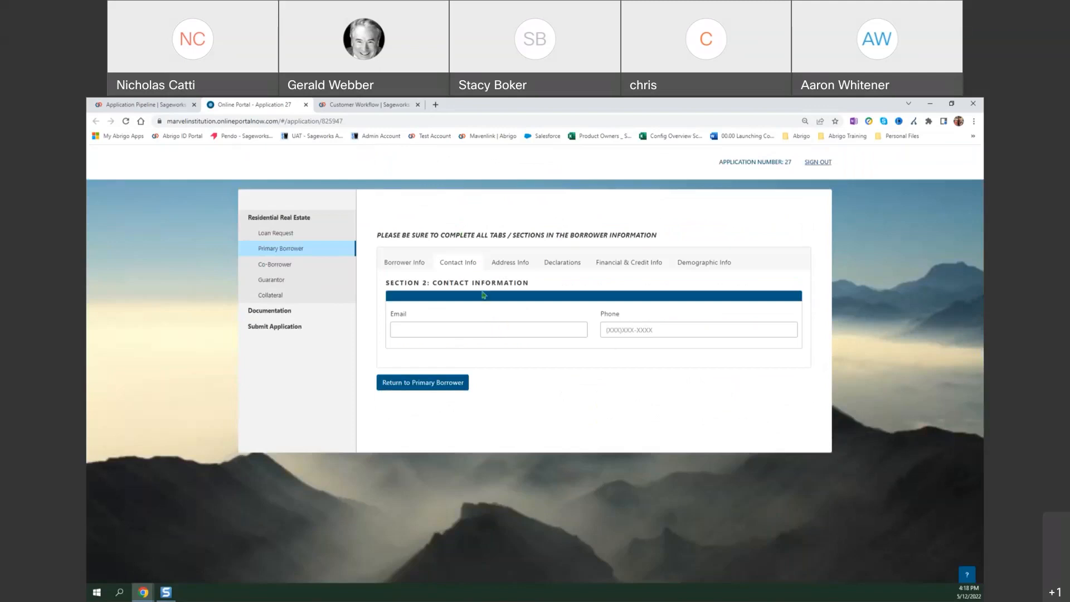
click(513, 268)
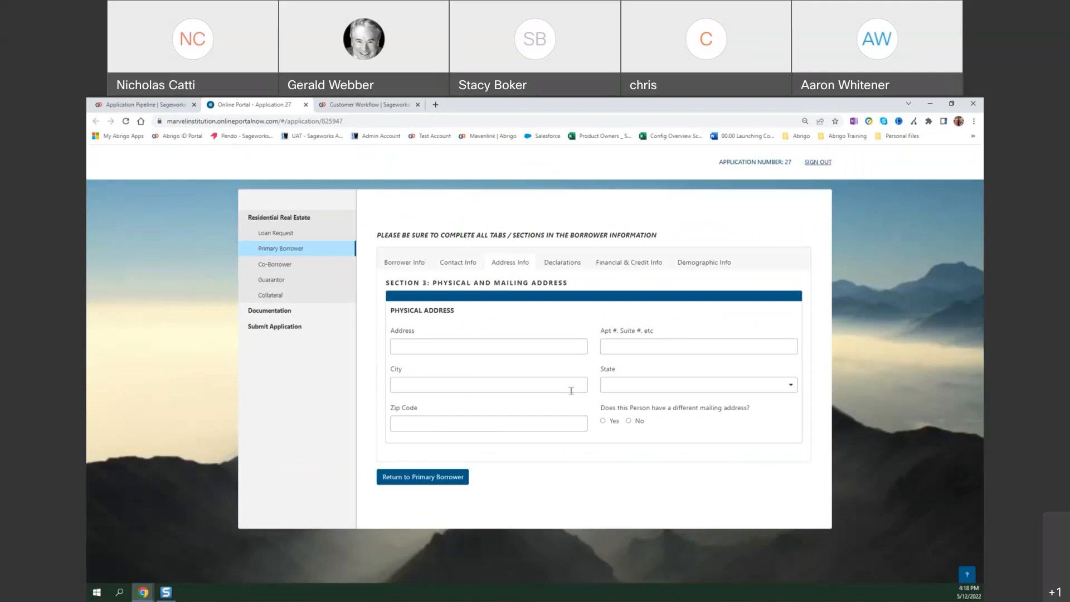
click(613, 423)
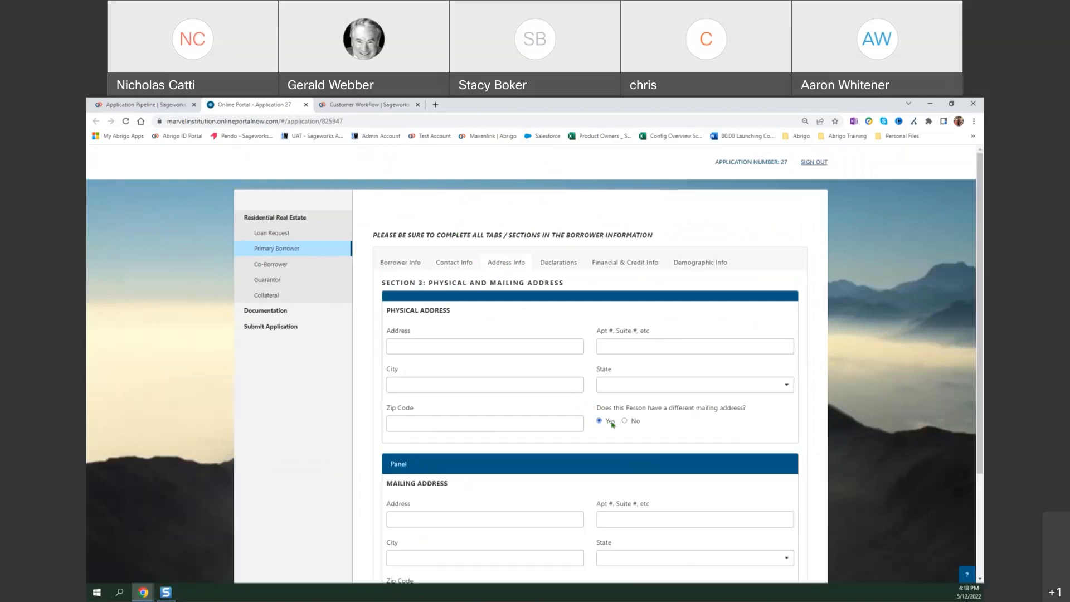
scroll(591, 451, down, 2)
scroll(573, 429, up, 3)
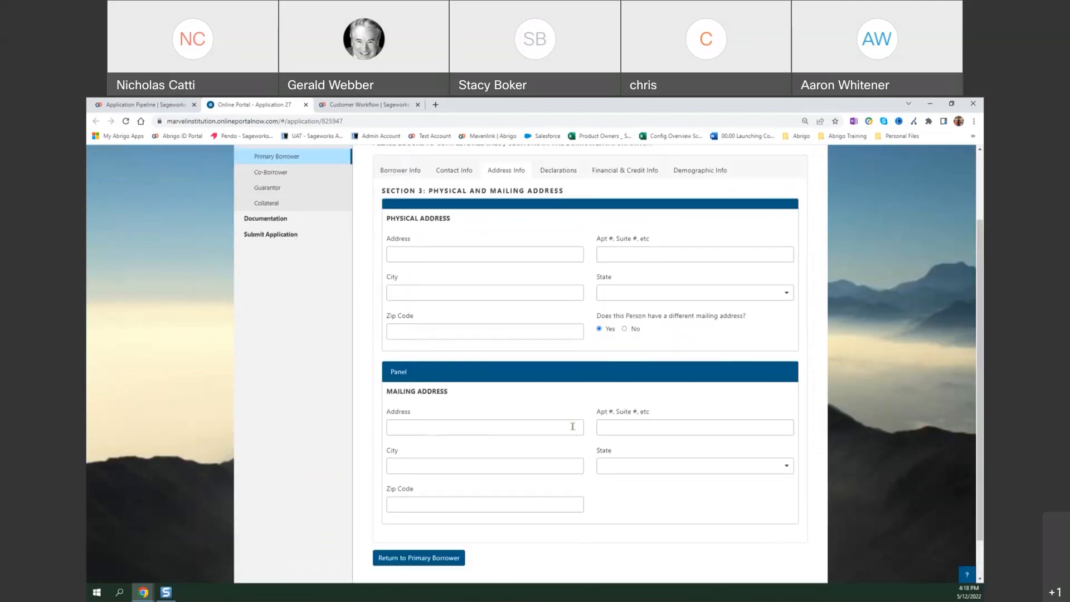
click(626, 378)
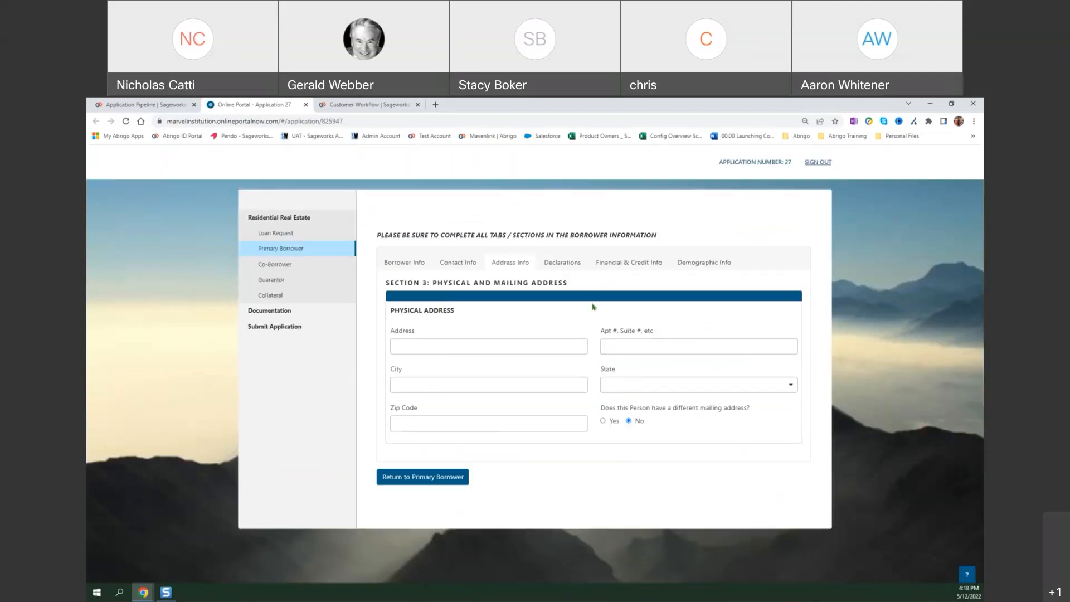
In the borrower's declarations, answer No to the foreclosure, lease or contract liability, legal action and will questions.
click(575, 267)
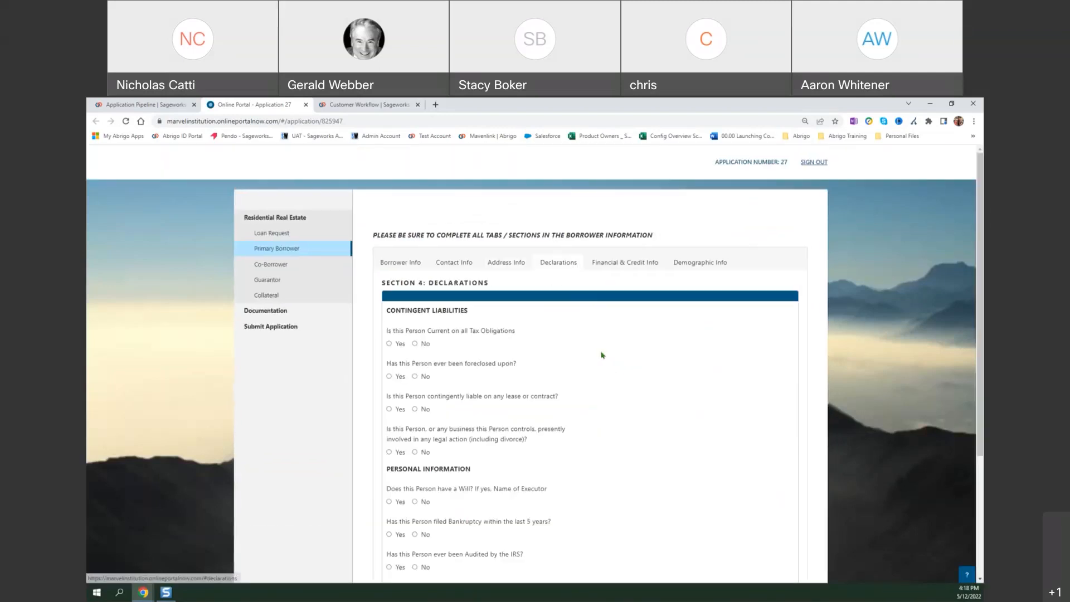
scroll(604, 358, down, 2)
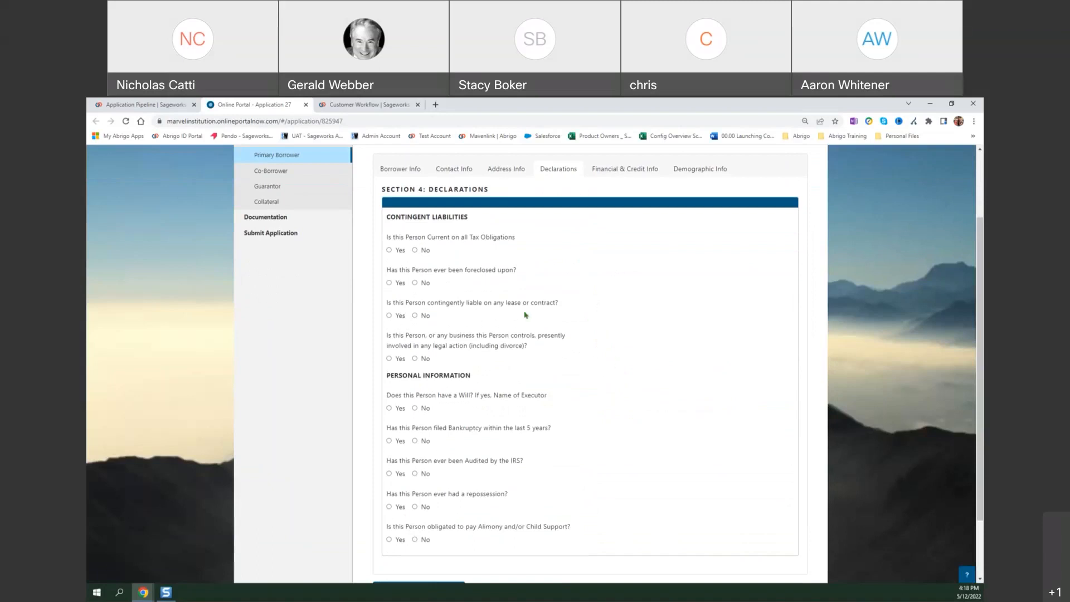
click(416, 283)
click(400, 317)
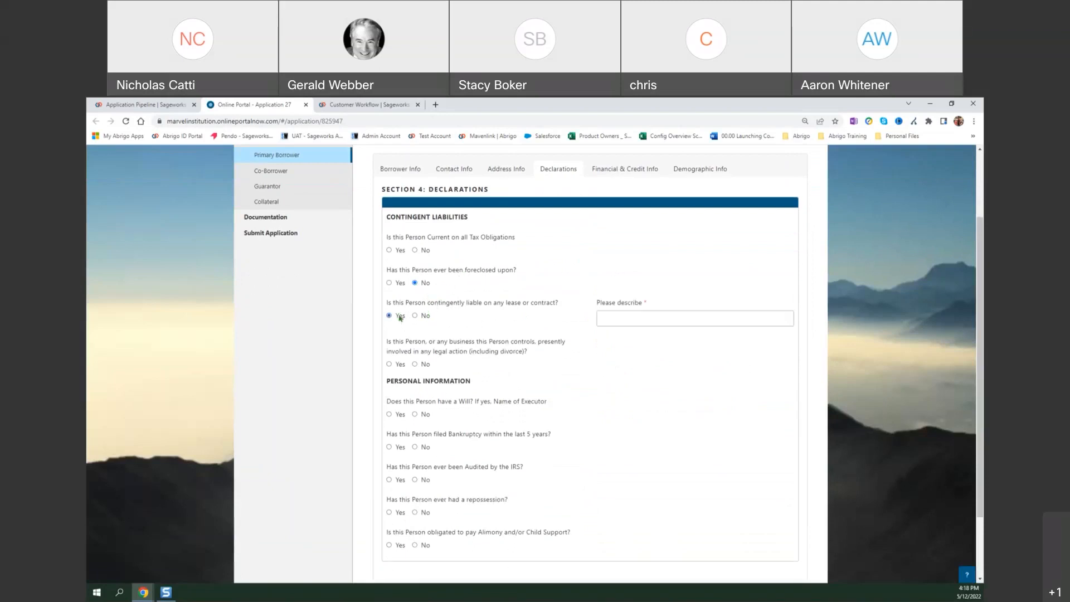
click(400, 366)
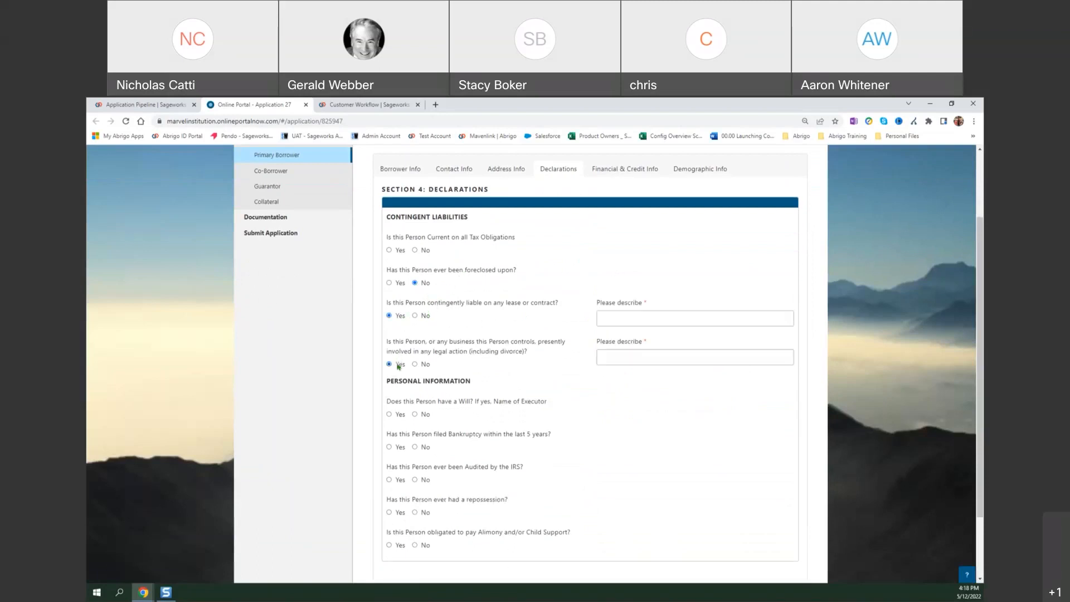
click(400, 416)
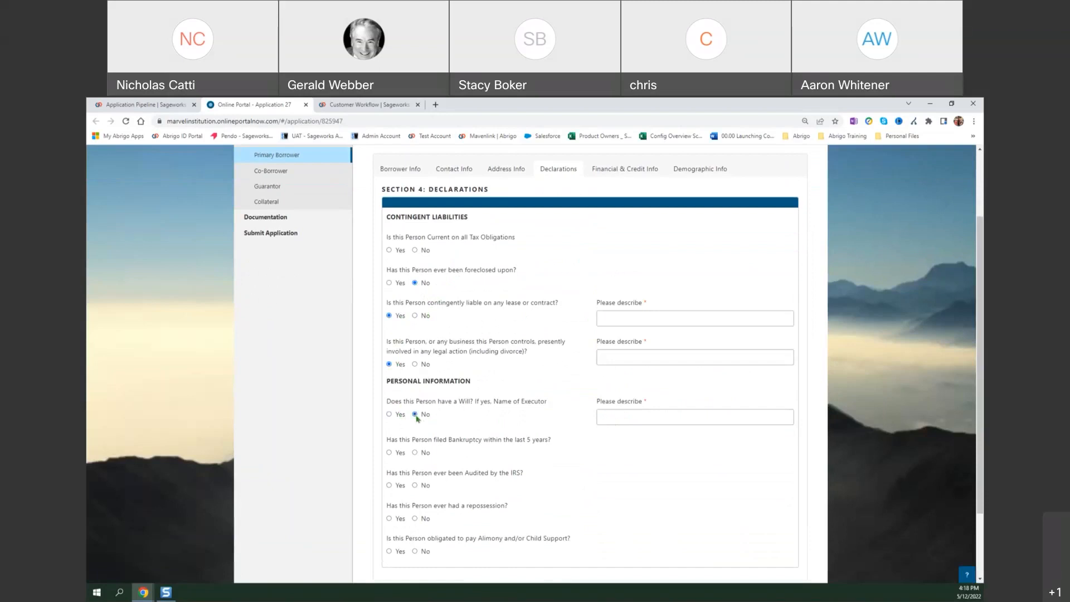
click(415, 363)
click(414, 315)
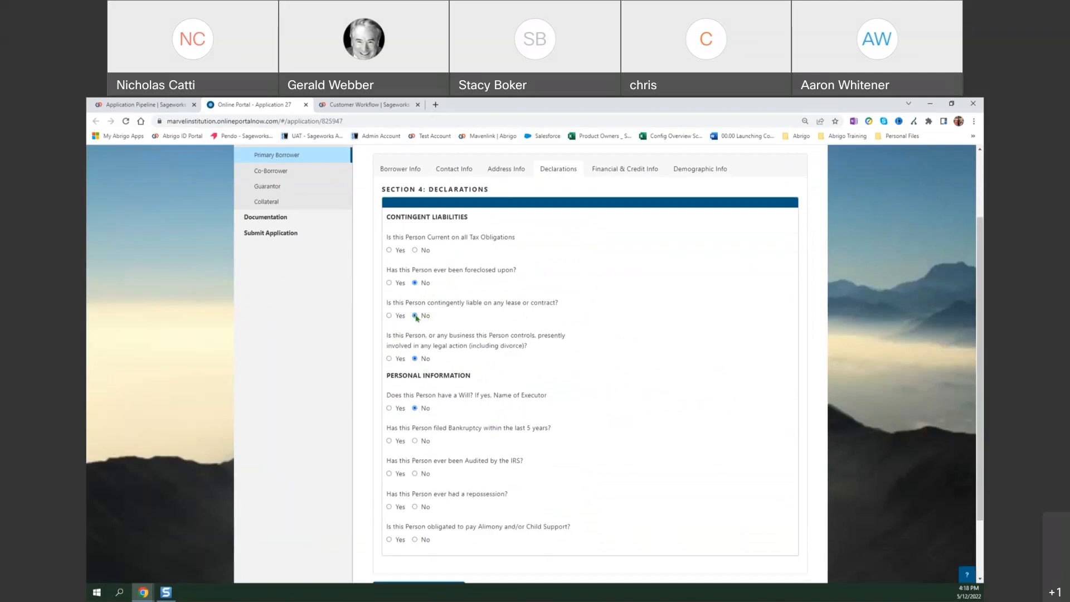
In the borrower's financial and credit information, answer Yes to having other assets and credits.
scroll(569, 308, up, 1)
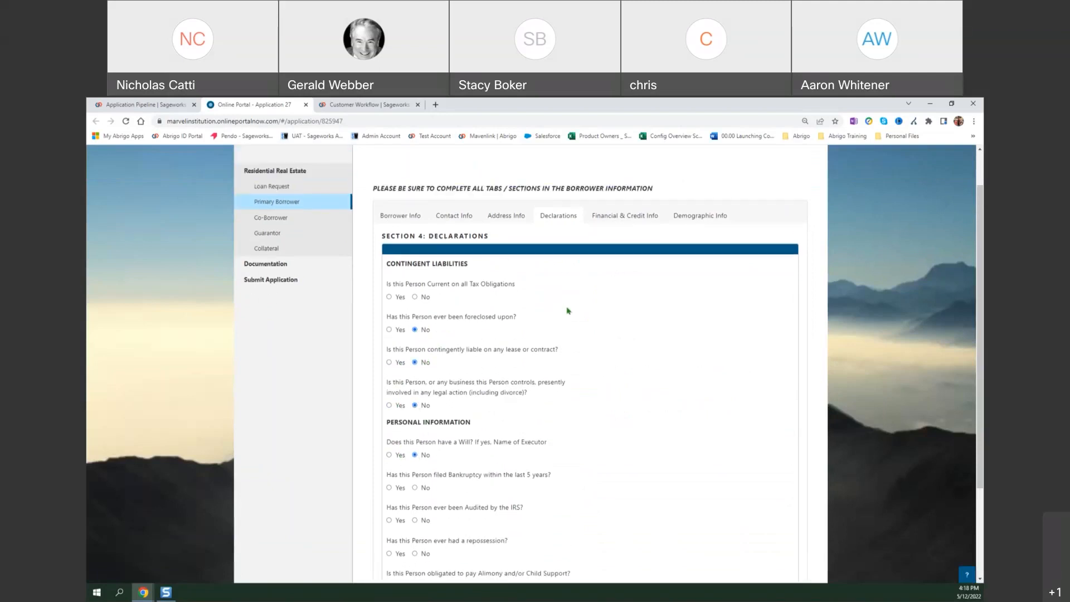
click(610, 220)
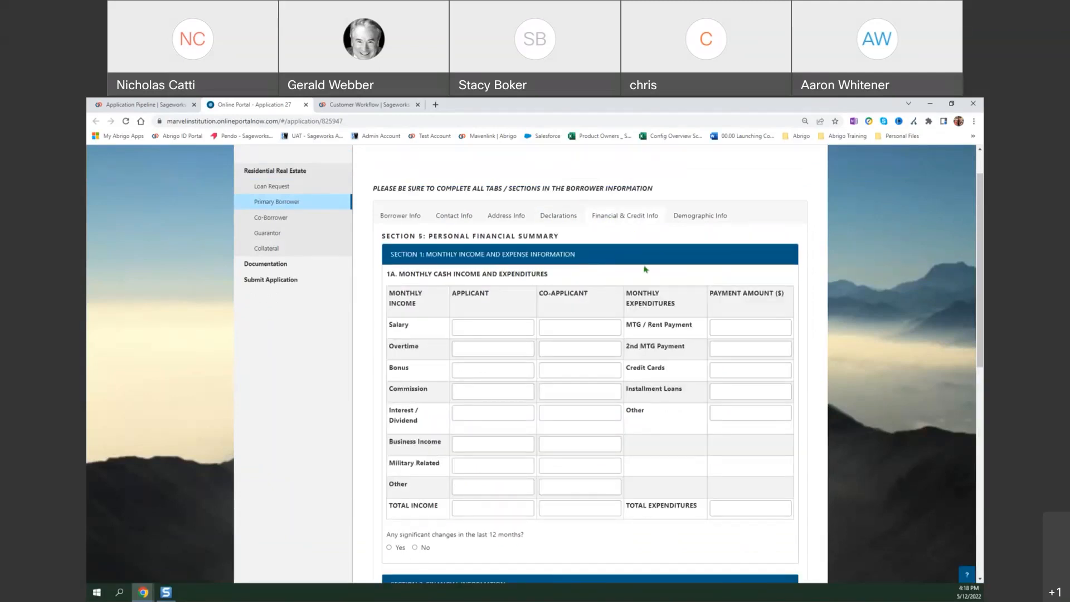
scroll(645, 270, down, 1)
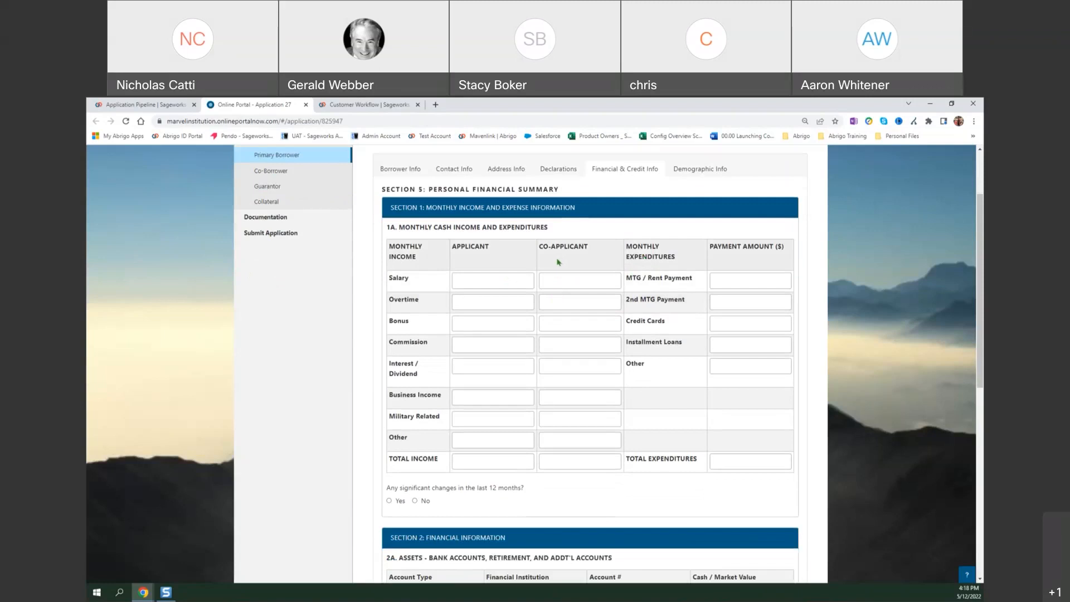
scroll(558, 262, down, 5)
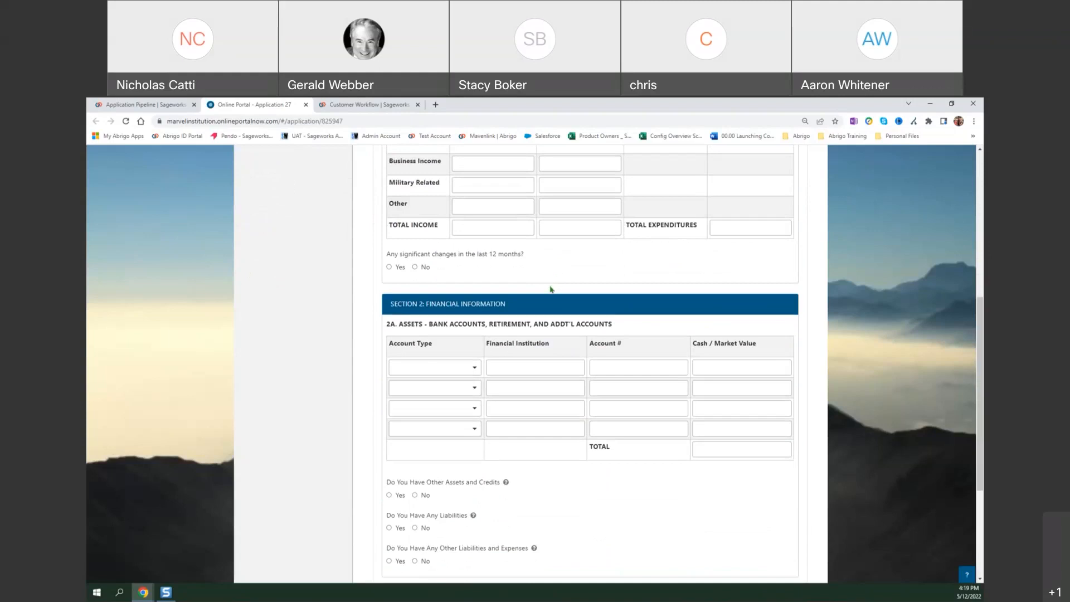
scroll(550, 290, down, 1)
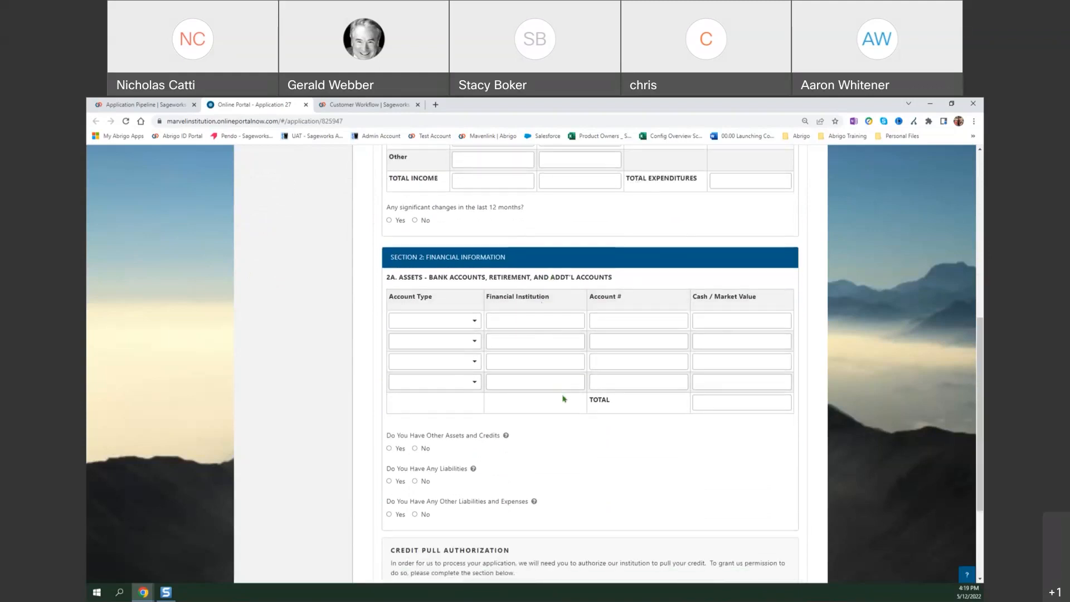
scroll(549, 432, down, 1)
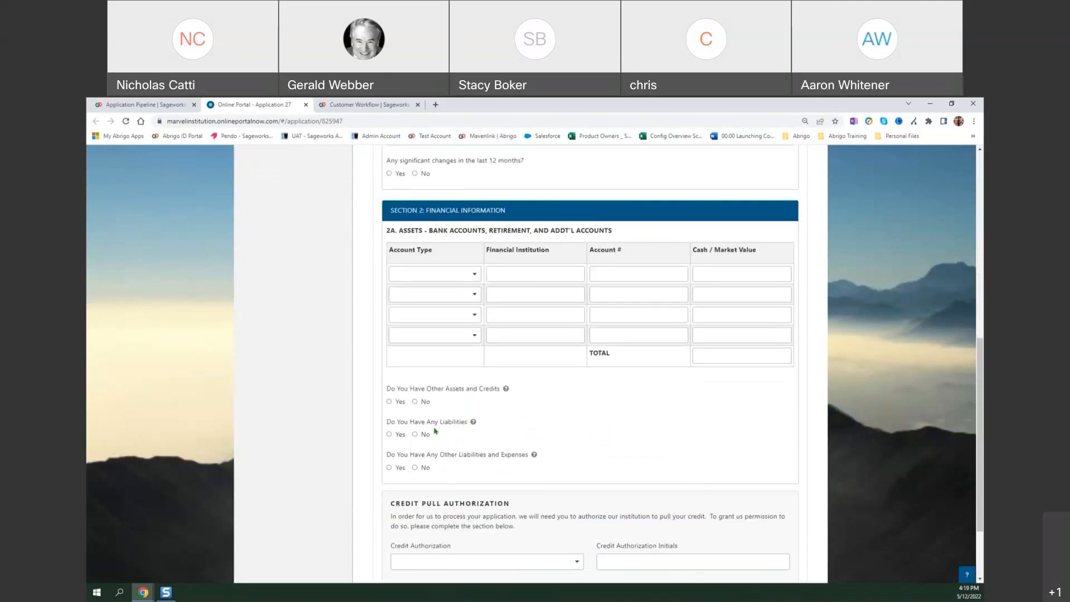
click(400, 402)
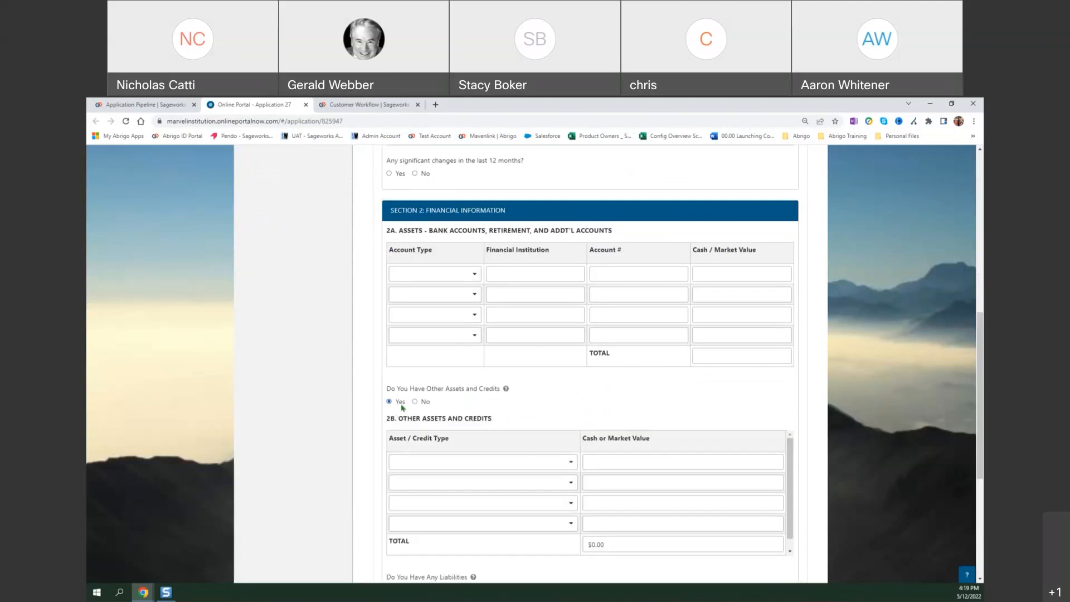
Add Proceeds from Real Estate to be sold on/prior to closing as the first other asset, with a market value of $50,000.
scroll(539, 395, down, 1)
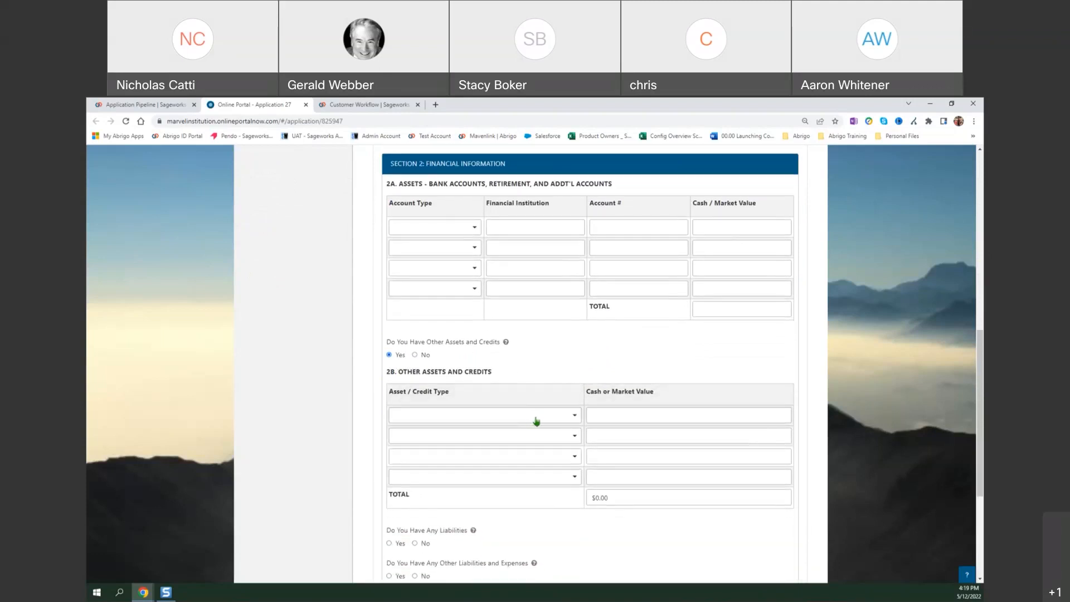
click(576, 417)
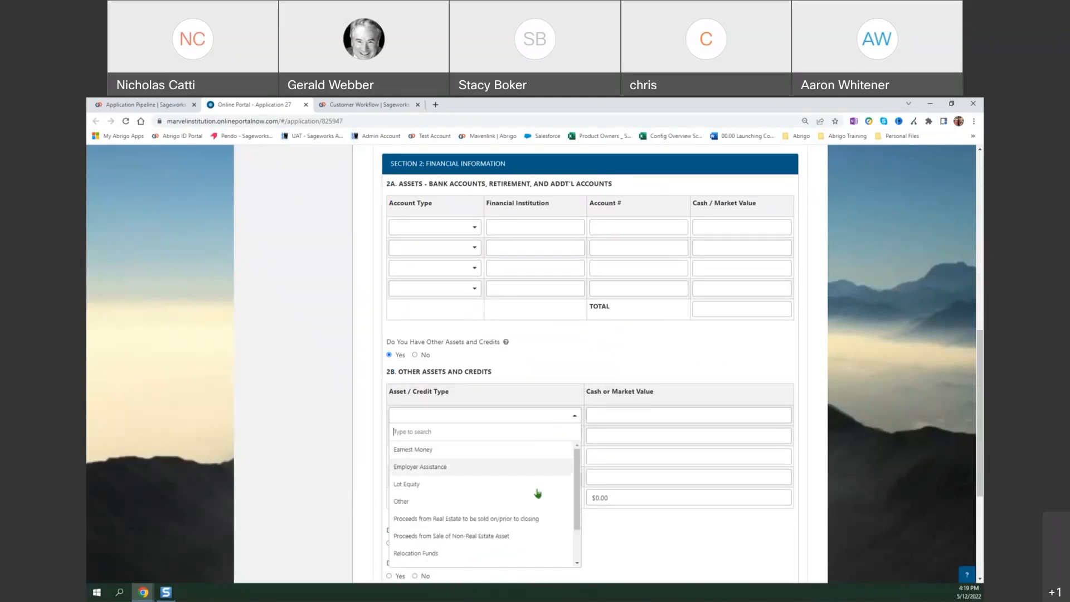
click(509, 519)
click(709, 417)
text(500000)
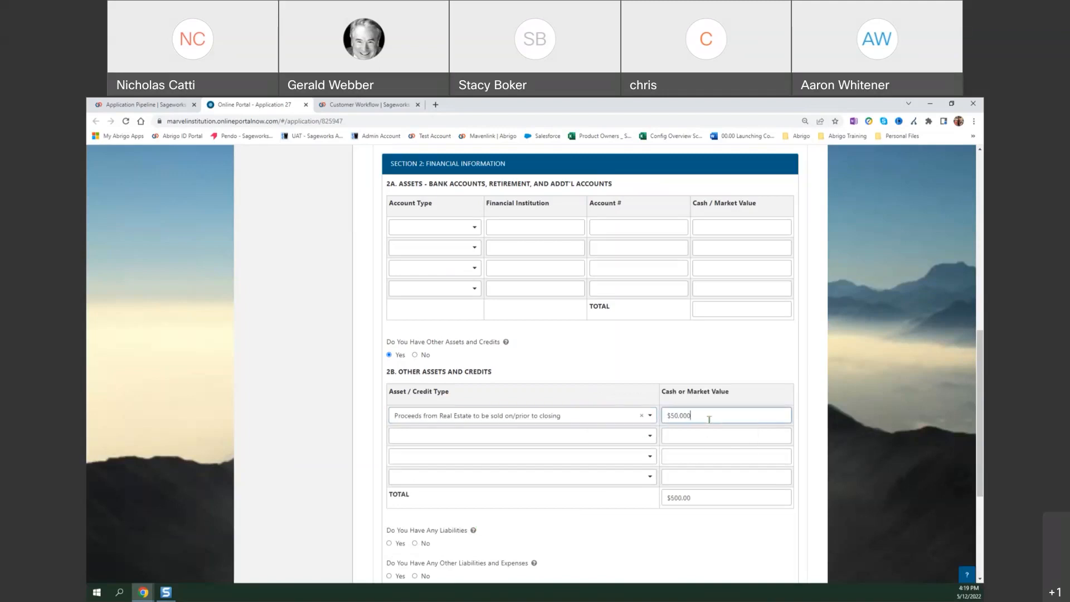
key(Tab)
click(710, 496)
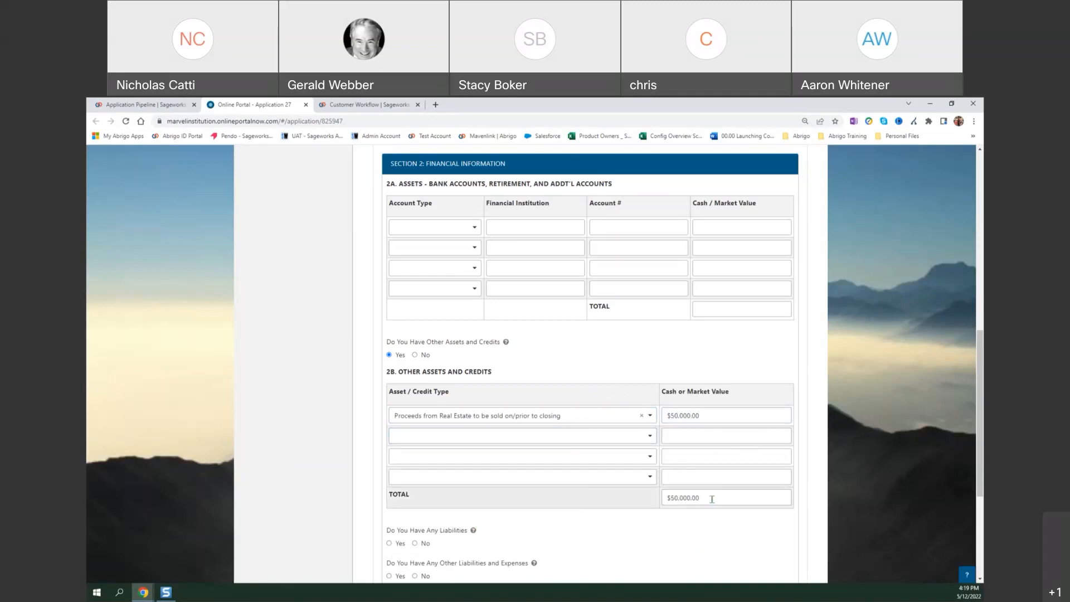
Answer No to the borrower having any liabilities.
scroll(718, 498, down, 2)
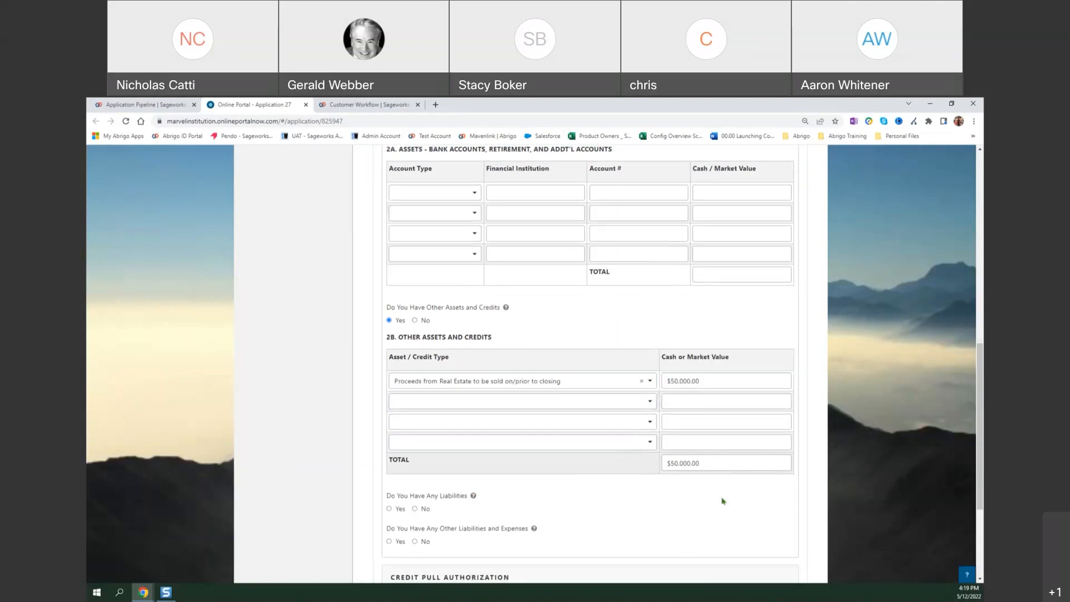
click(397, 450)
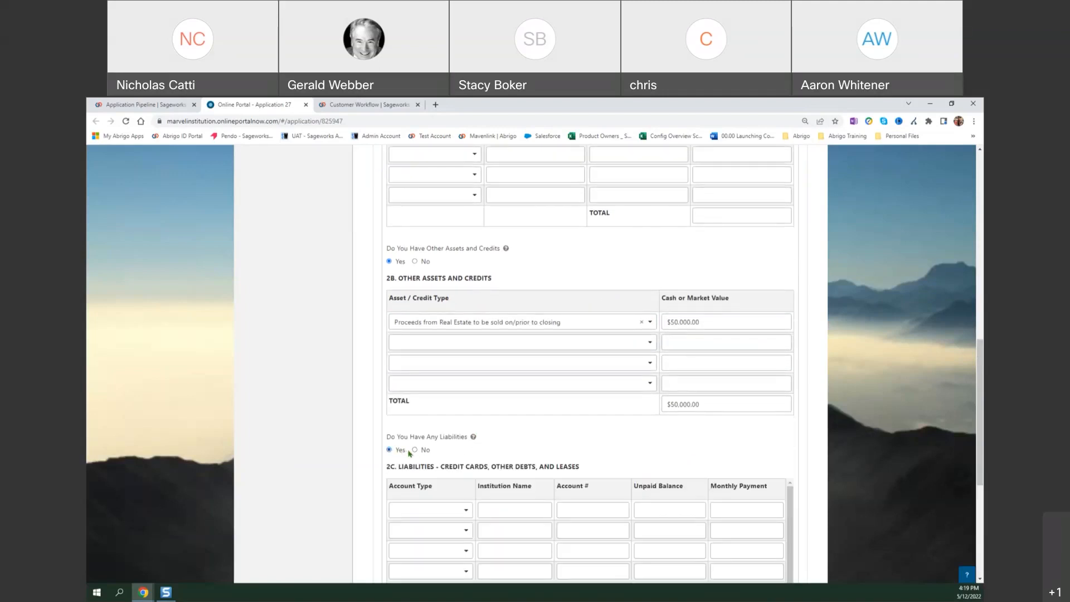
click(414, 451)
View the available choices for the borrower's credit pull authorization without selecting one.
scroll(415, 453, down, 2)
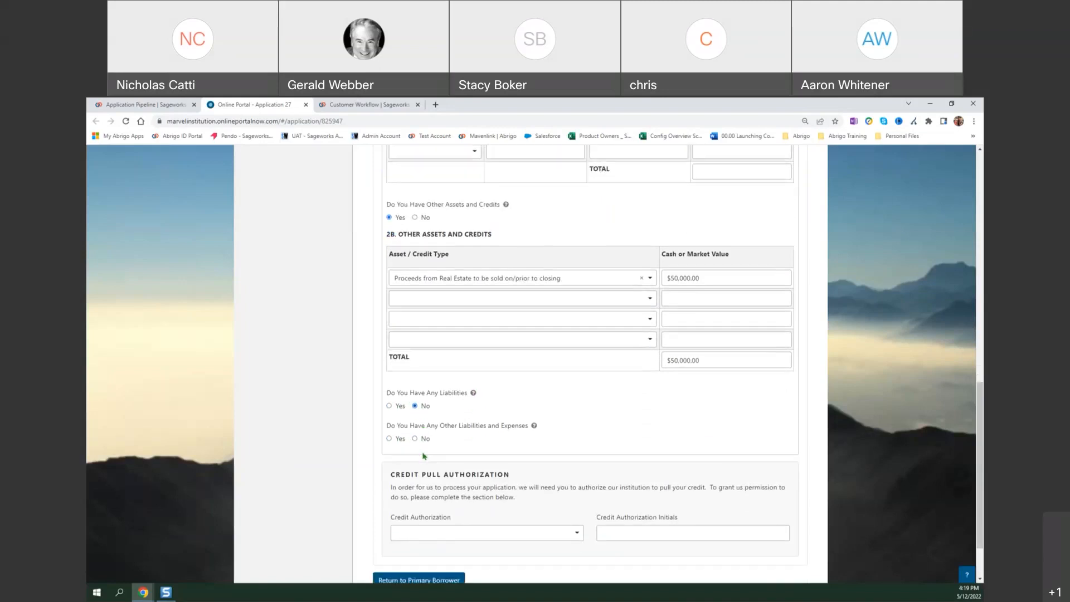
click(525, 464)
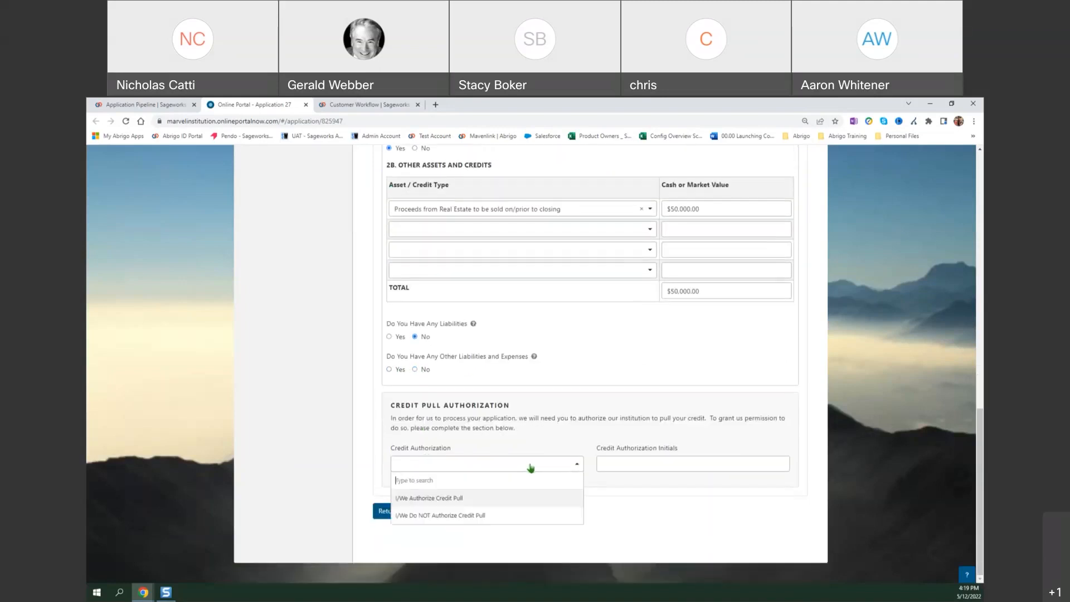
click(699, 478)
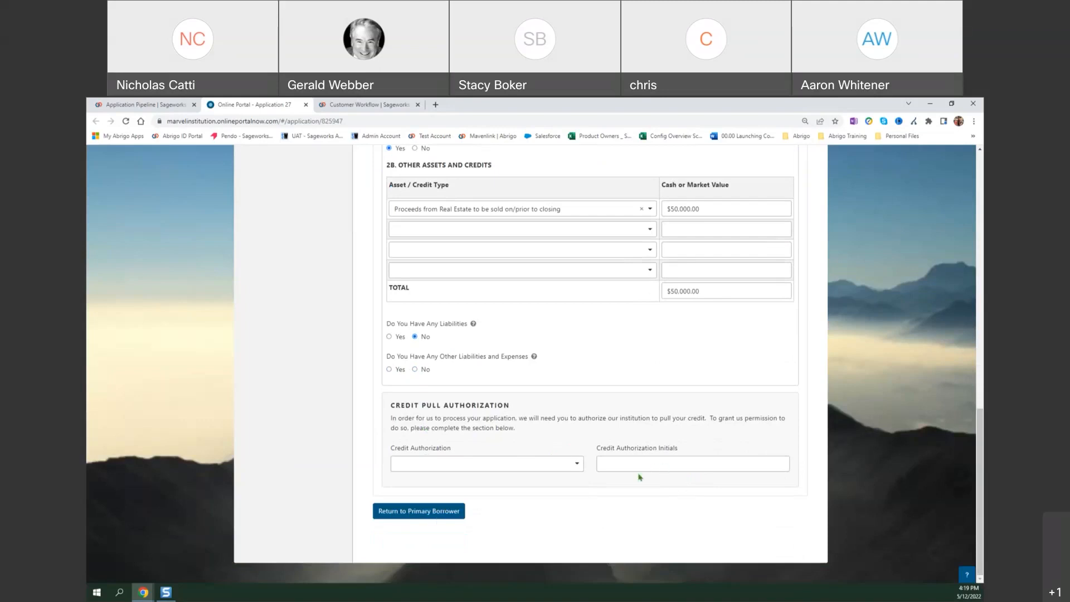
Enter monthly salaries of $5,000 for the applicant and $100,000 for the co-applicant, and a mortgage/rent payment of $1,700.
scroll(559, 477, up, 10)
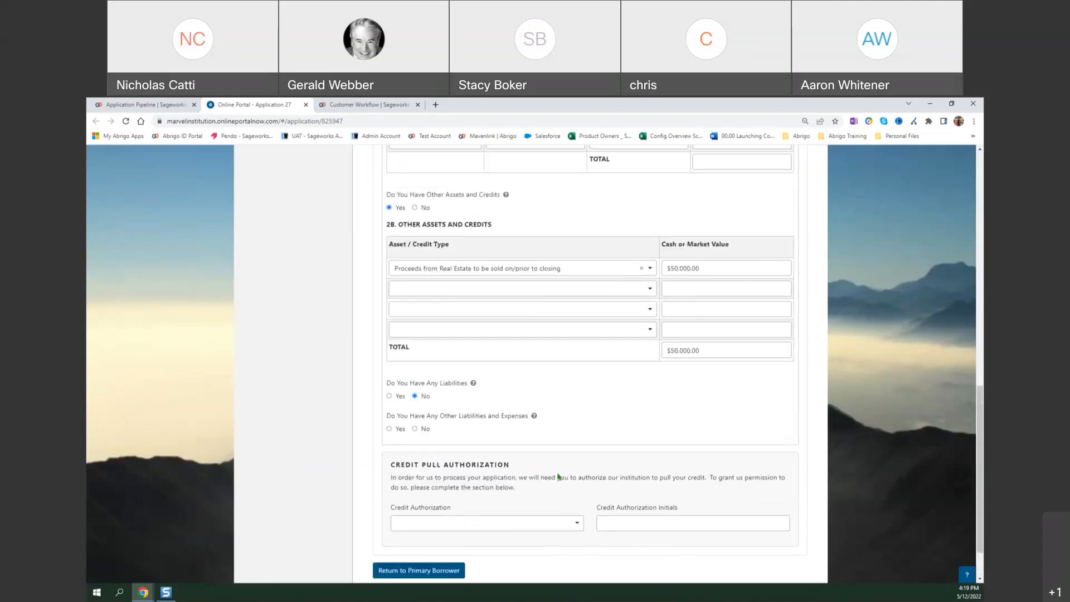
scroll(564, 477, up, 2)
click(505, 261)
text(5000)
click(570, 263)
text(100000)
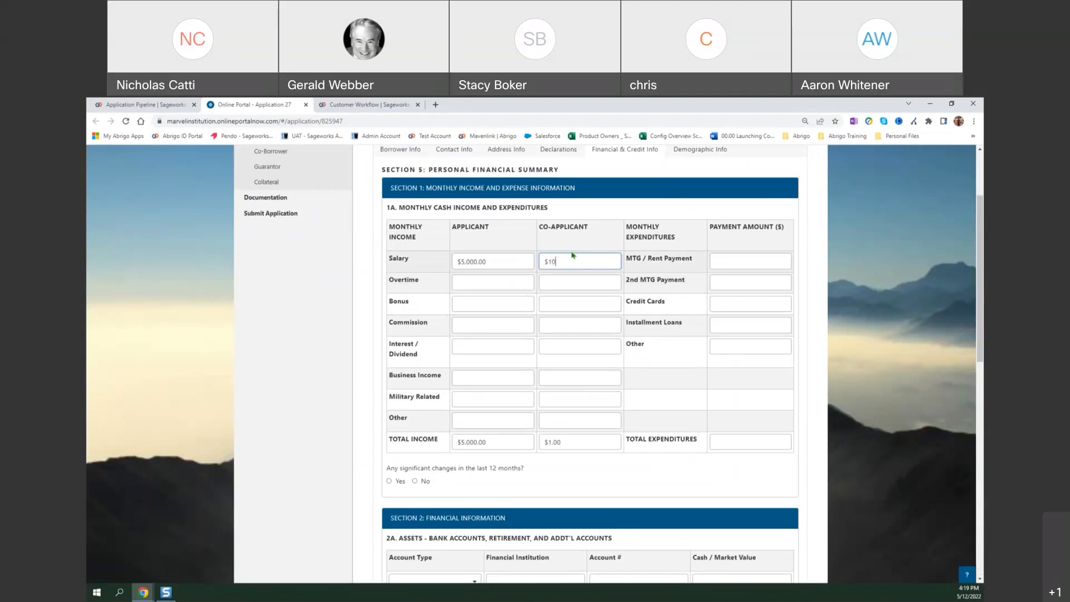
key(Tab)
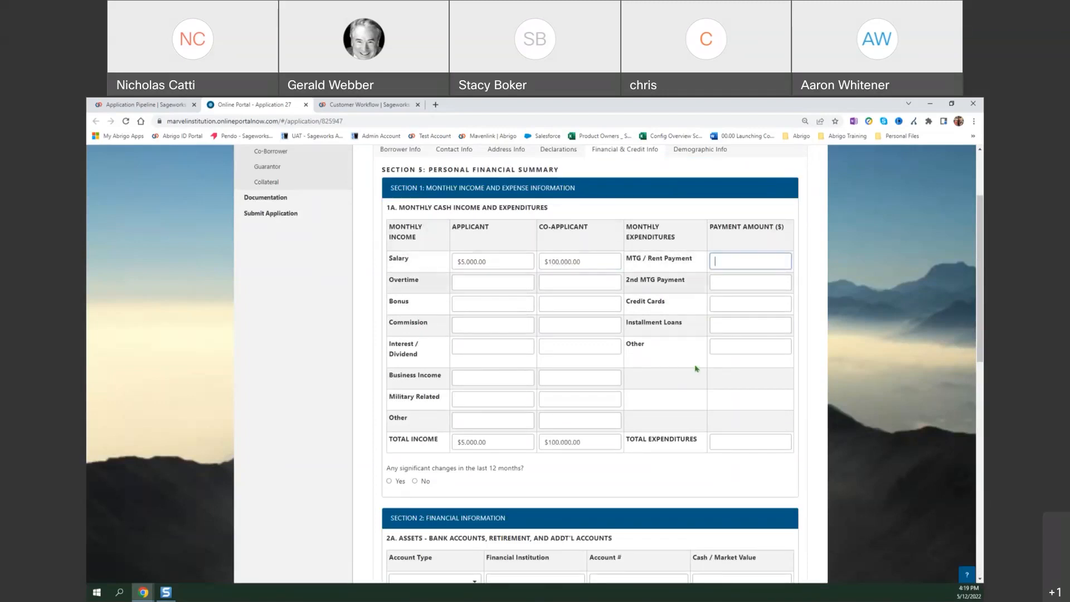
text(1,700)
key(Tab)
Open the borrower's demographic information and examine its ethnicity and race questions.
scroll(604, 368, up, 1)
scroll(604, 368, up, 1)
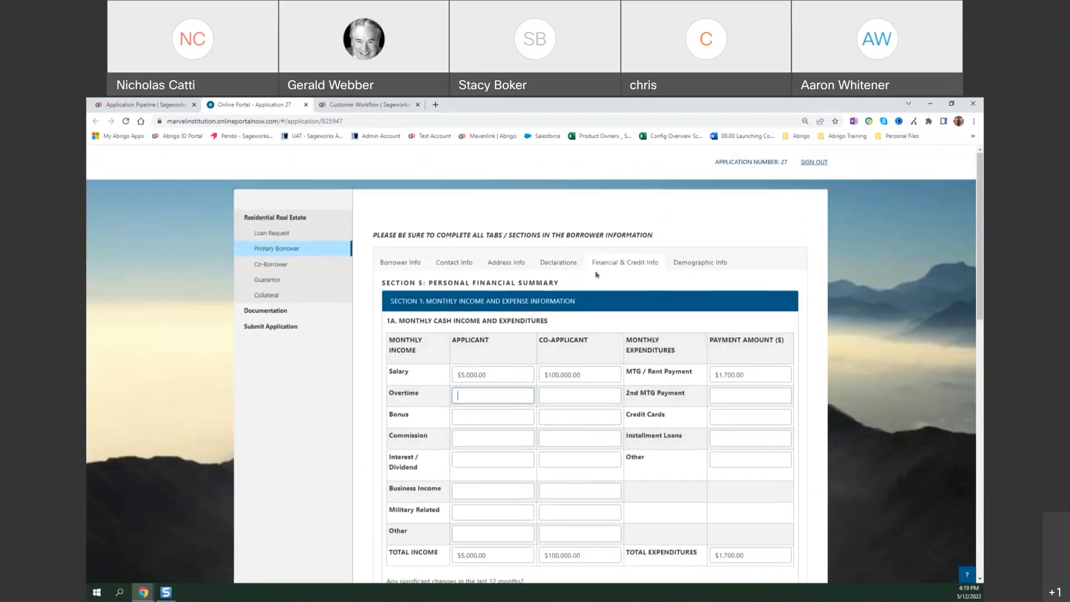
click(696, 264)
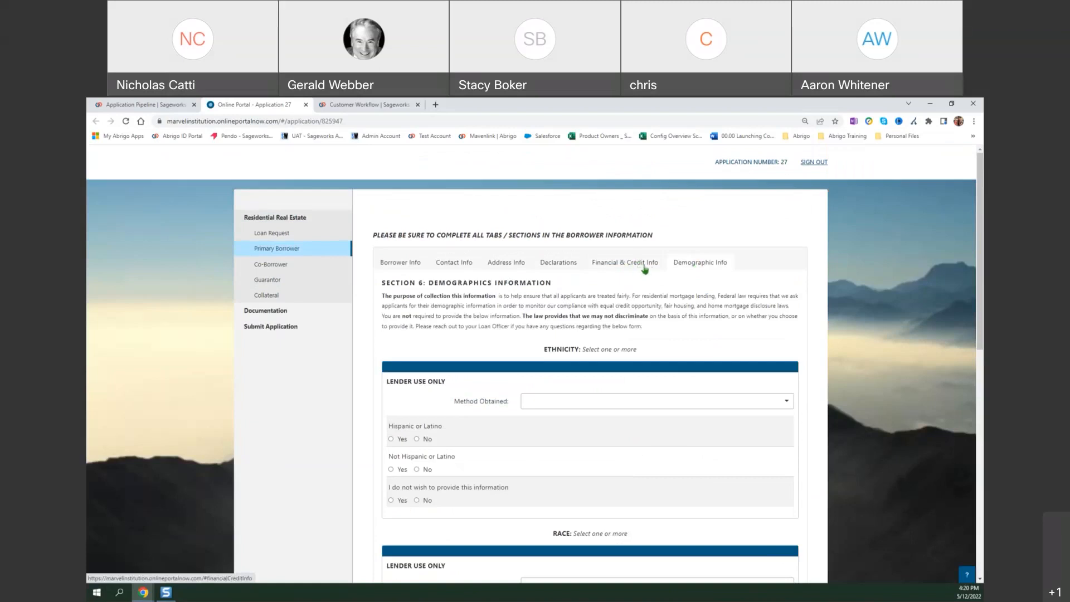
click(642, 267)
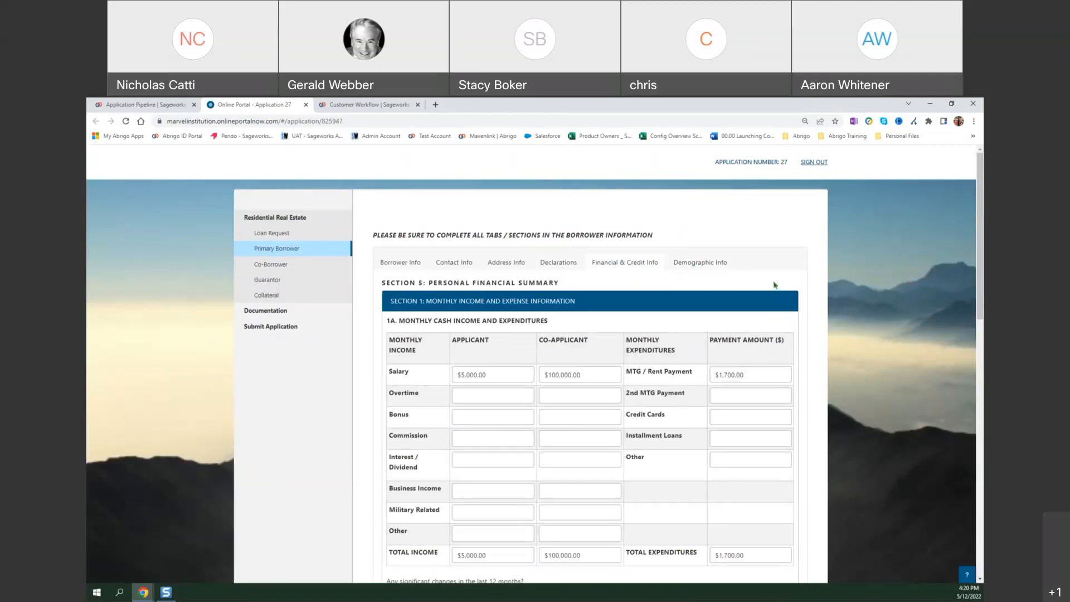
click(714, 267)
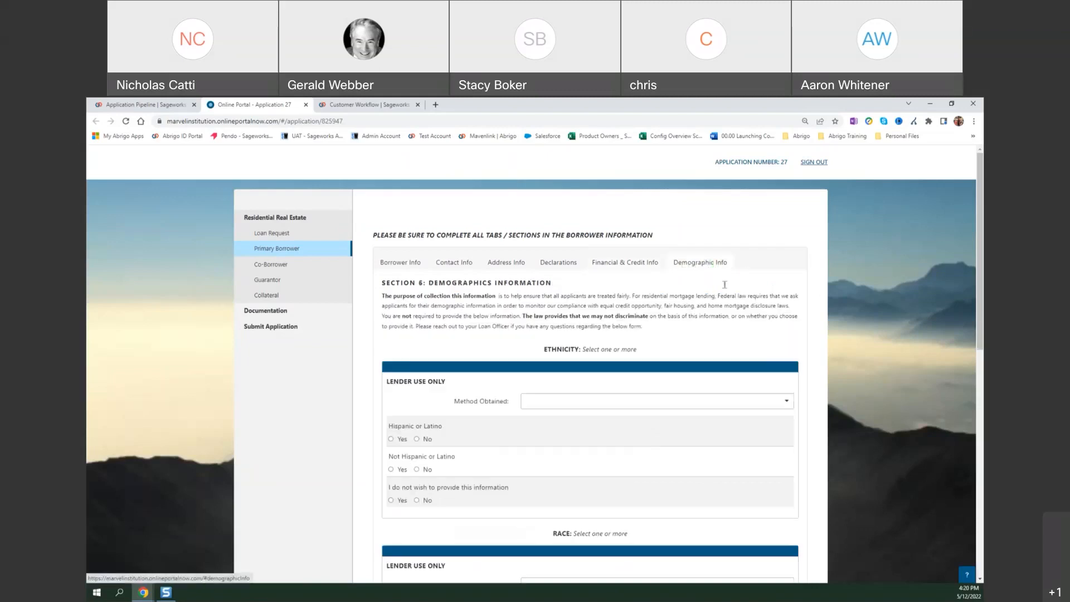
scroll(798, 337, down, 1)
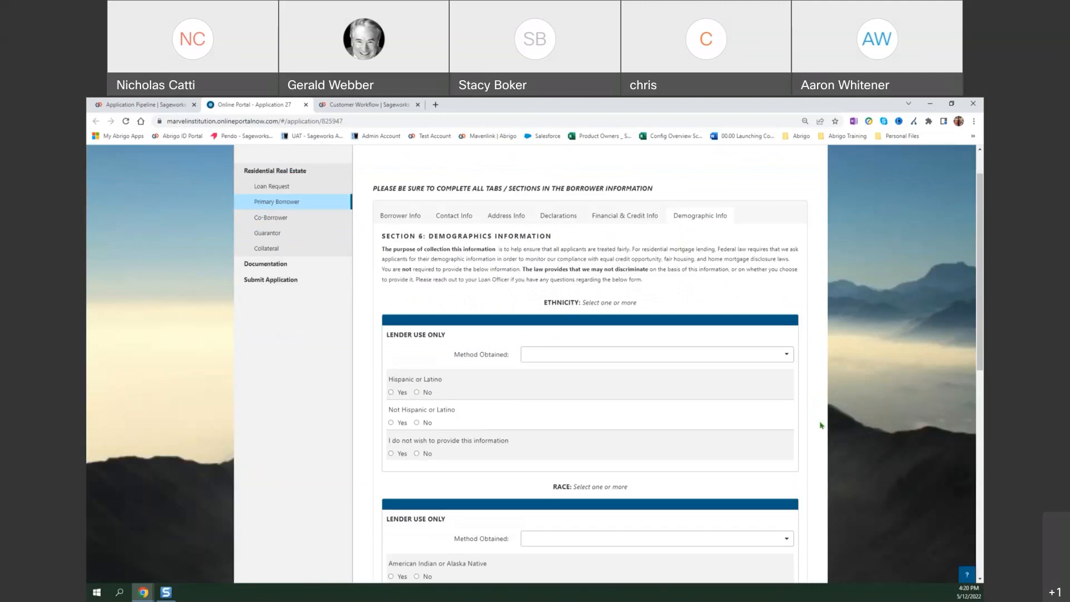
scroll(819, 425, down, 1)
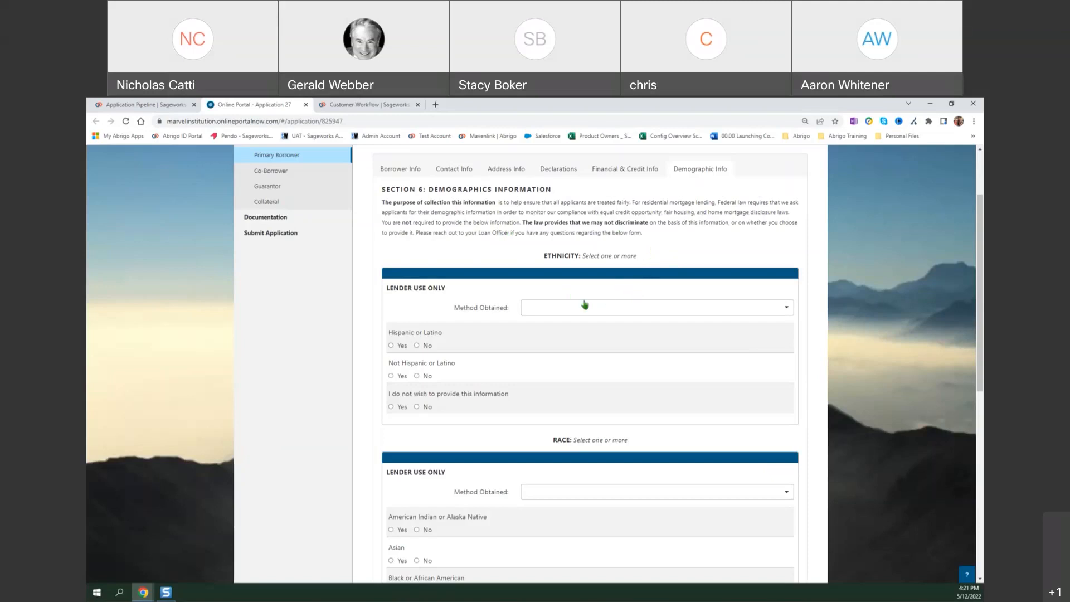
scroll(585, 304, down, 1)
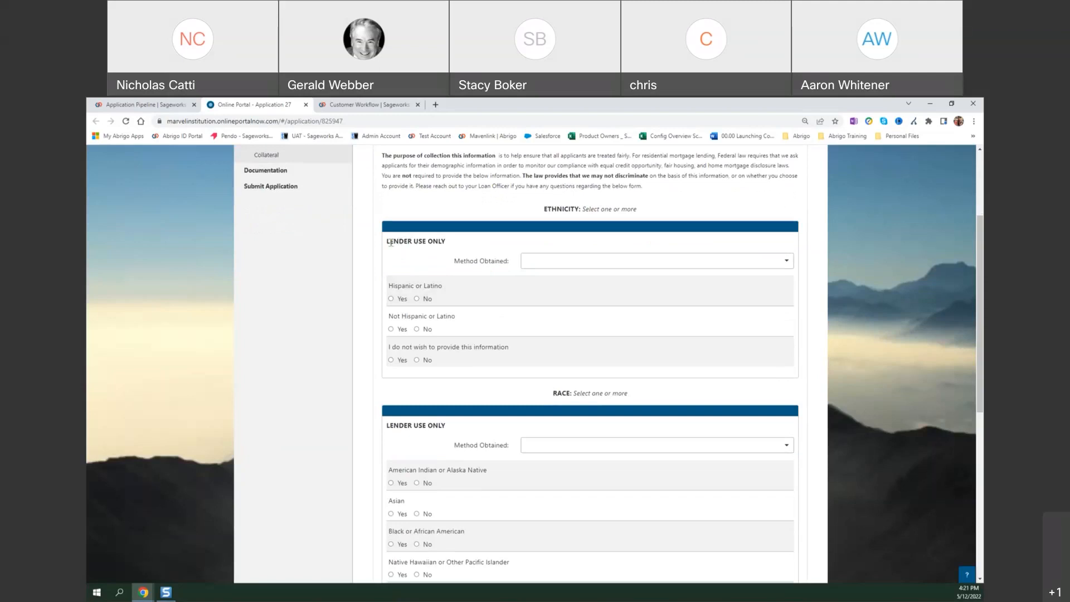
scroll(424, 243, down, 4)
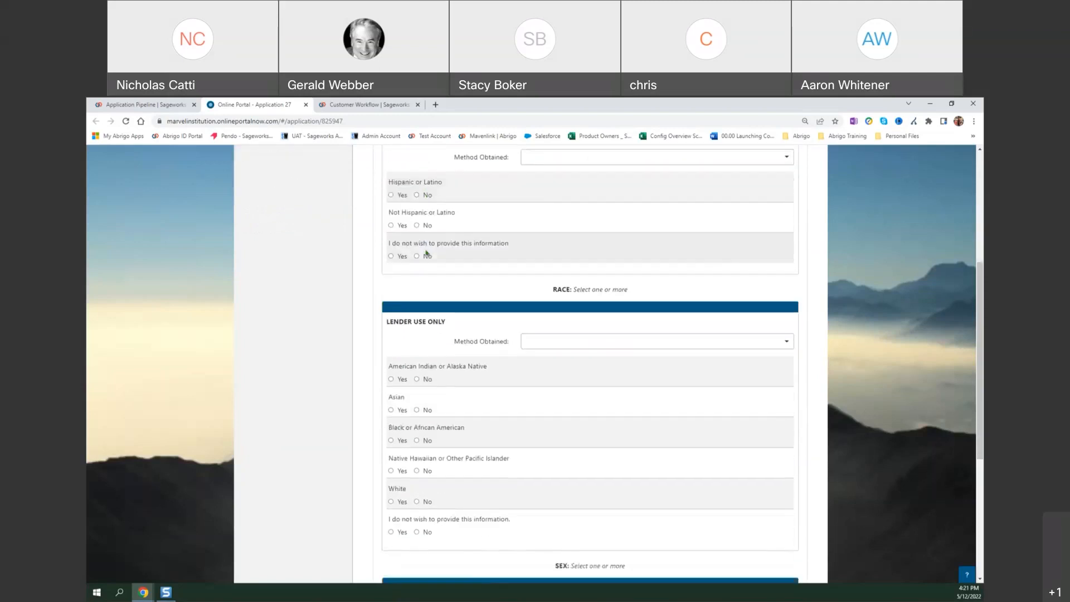
View the choices for the method by which the ethnicity information was obtained, without selecting one.
scroll(428, 256, up, 1)
scroll(428, 256, up, 3)
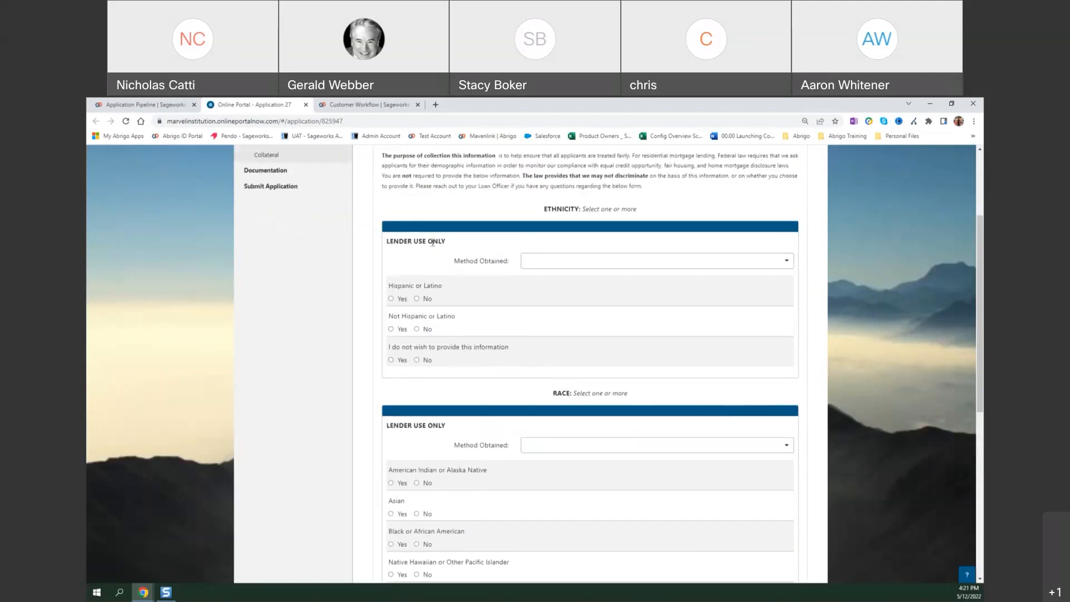
click(573, 262)
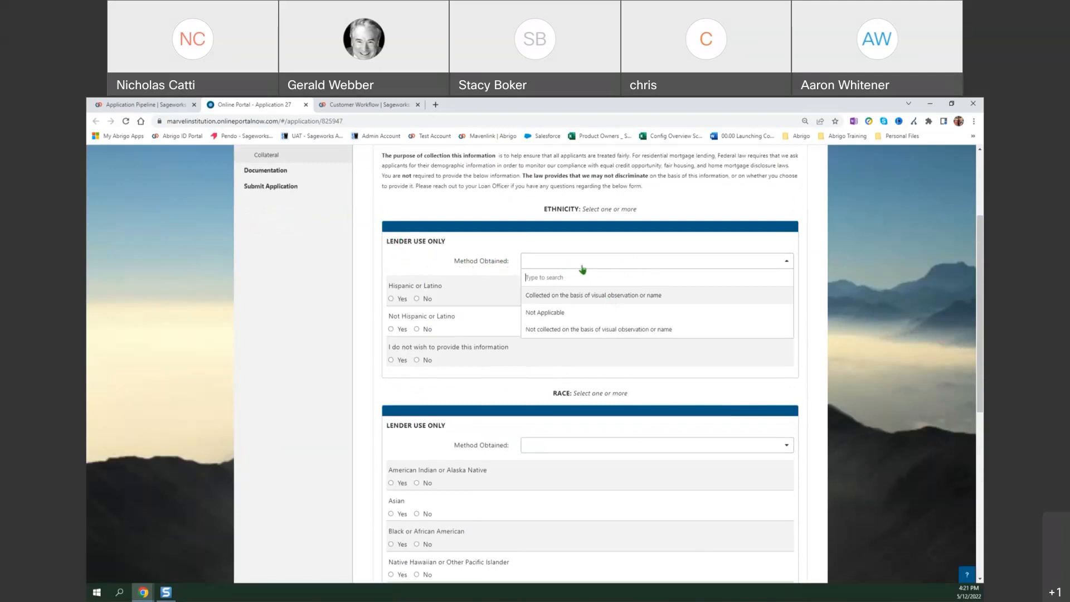
click(539, 261)
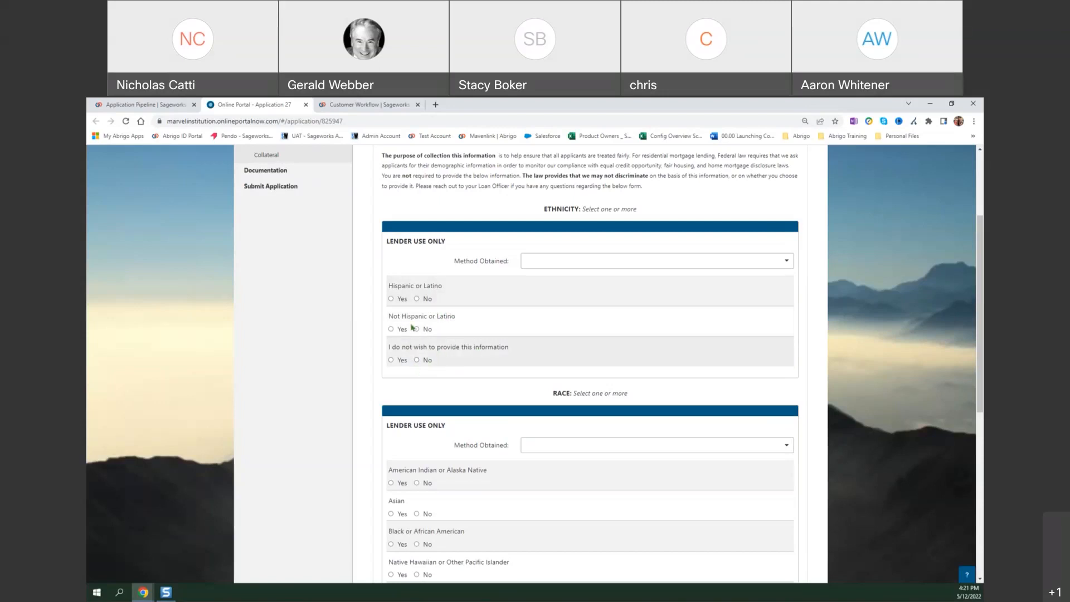
Answer Yes to Hispanic or Latino, try the Other Hispanic or Latino and Cuban options, and clear the selected origin.
click(391, 299)
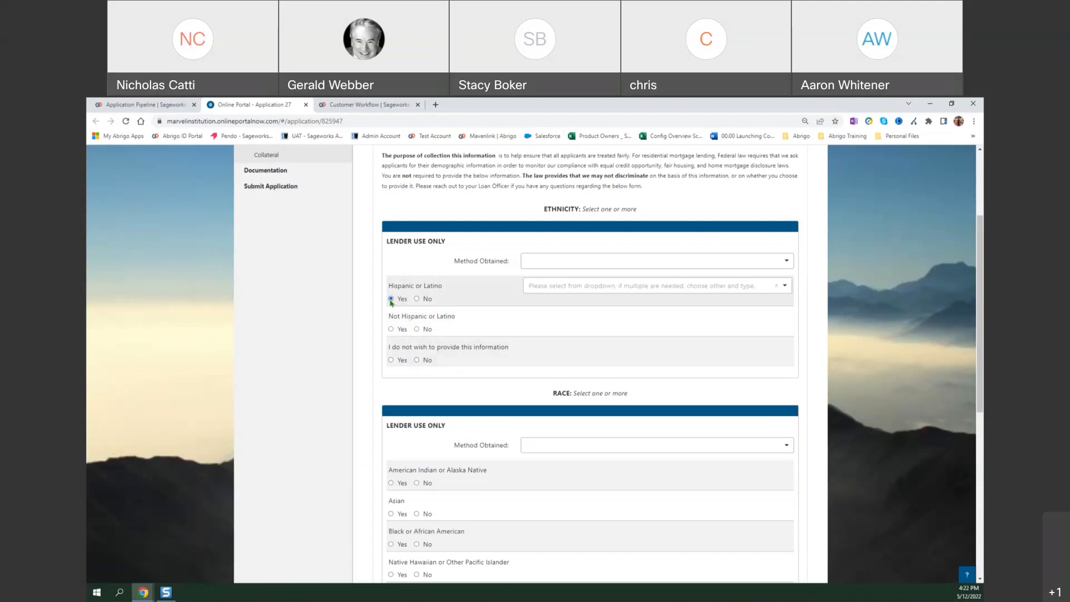
click(786, 285)
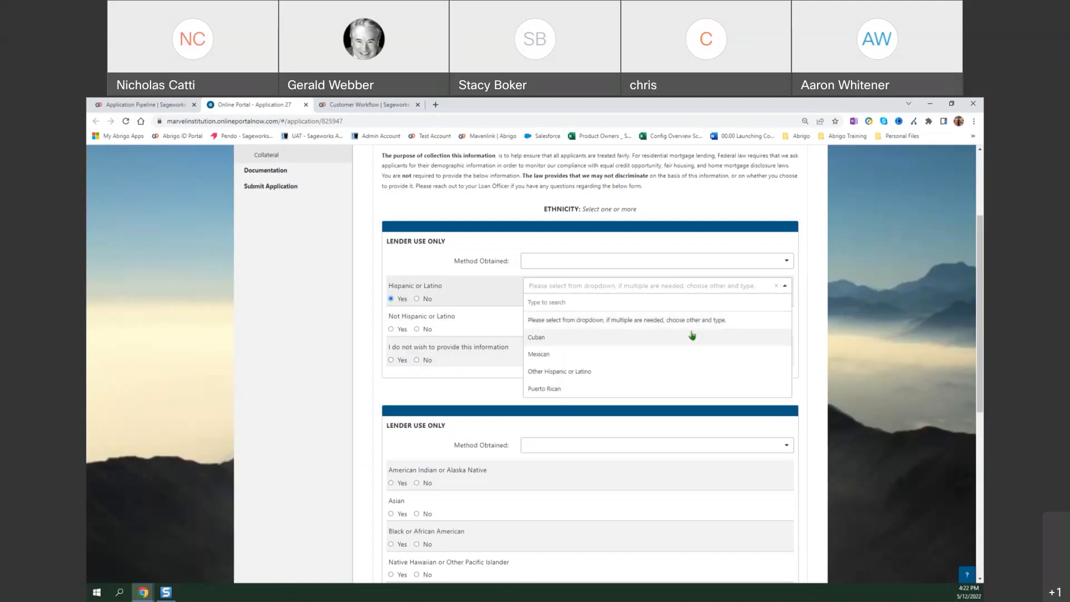
click(685, 373)
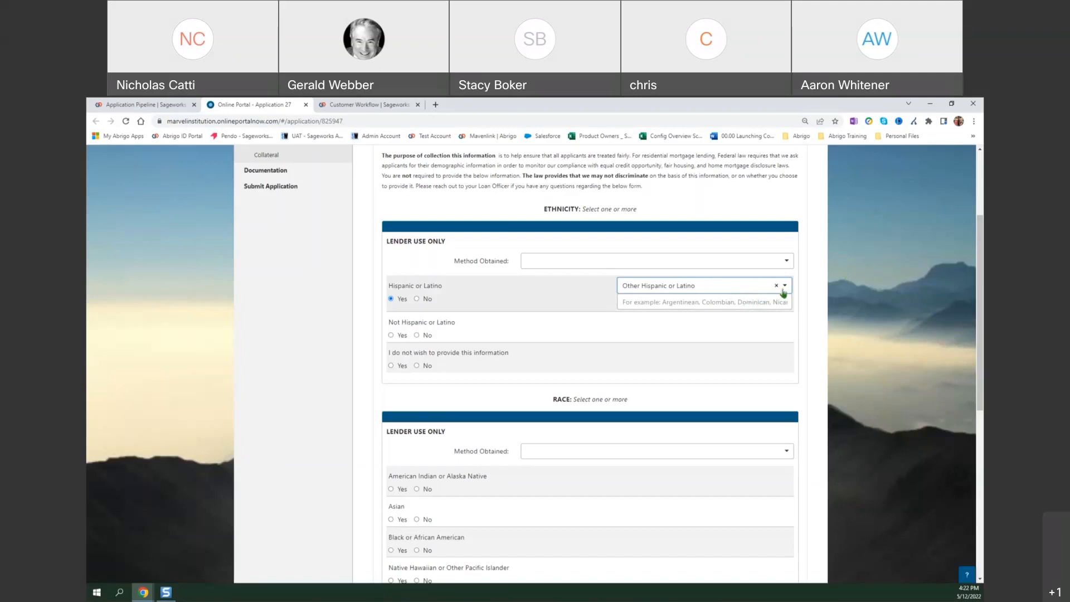
click(756, 287)
click(709, 340)
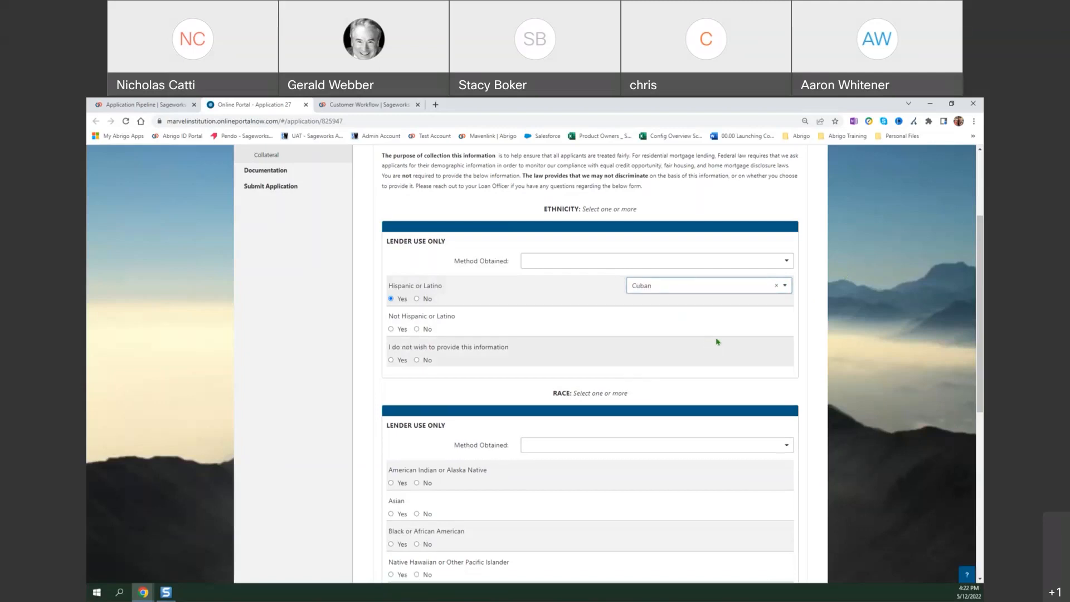
click(776, 286)
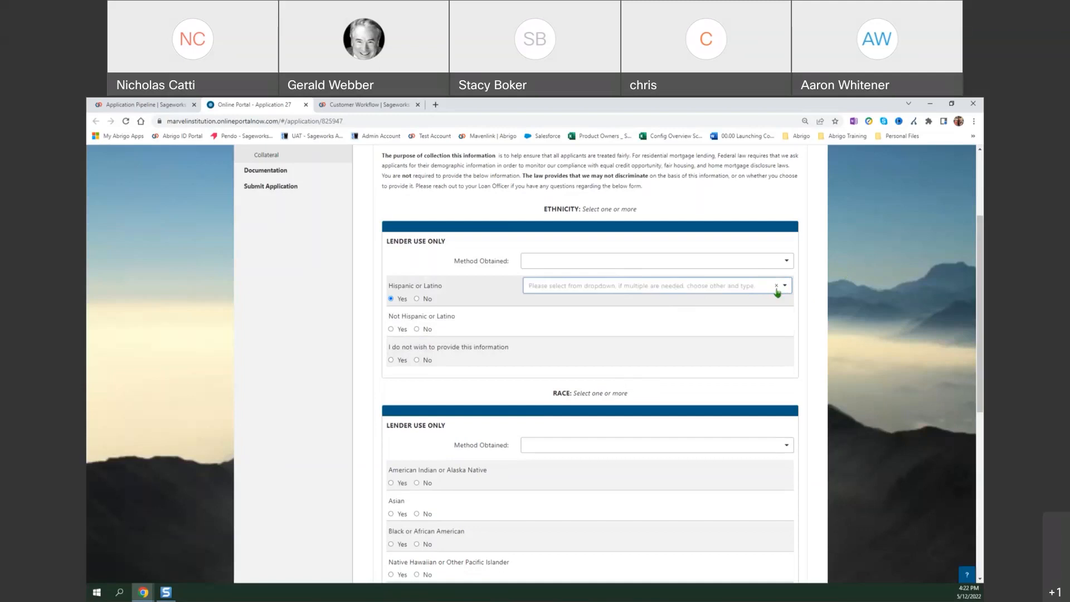
Try a Yes answer for American Indian or Alaska Native in the race section, and clear the answer again.
scroll(500, 312, down, 3)
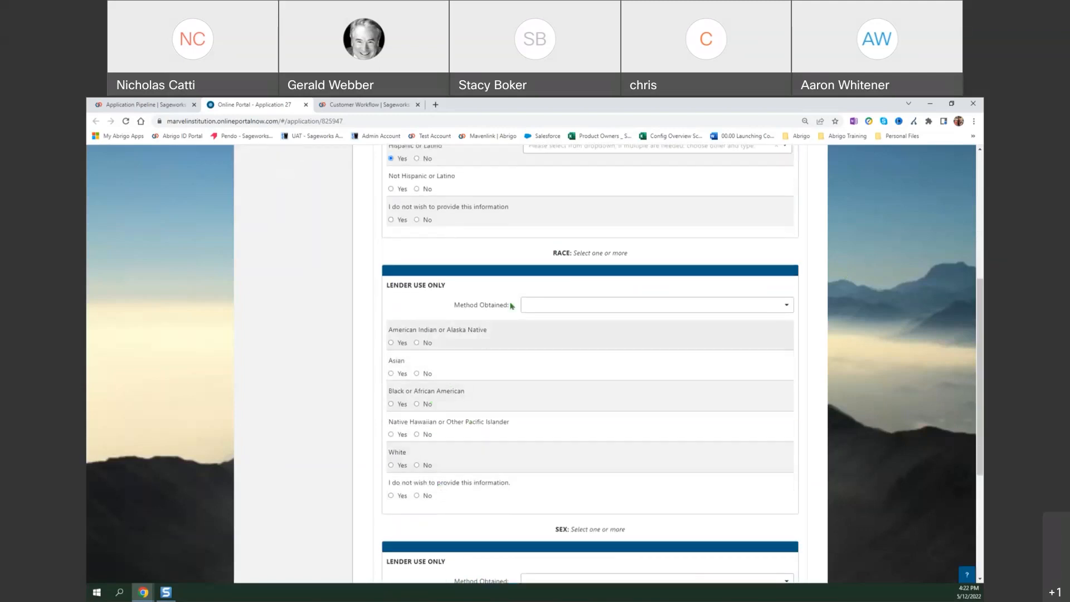
click(554, 305)
click(432, 302)
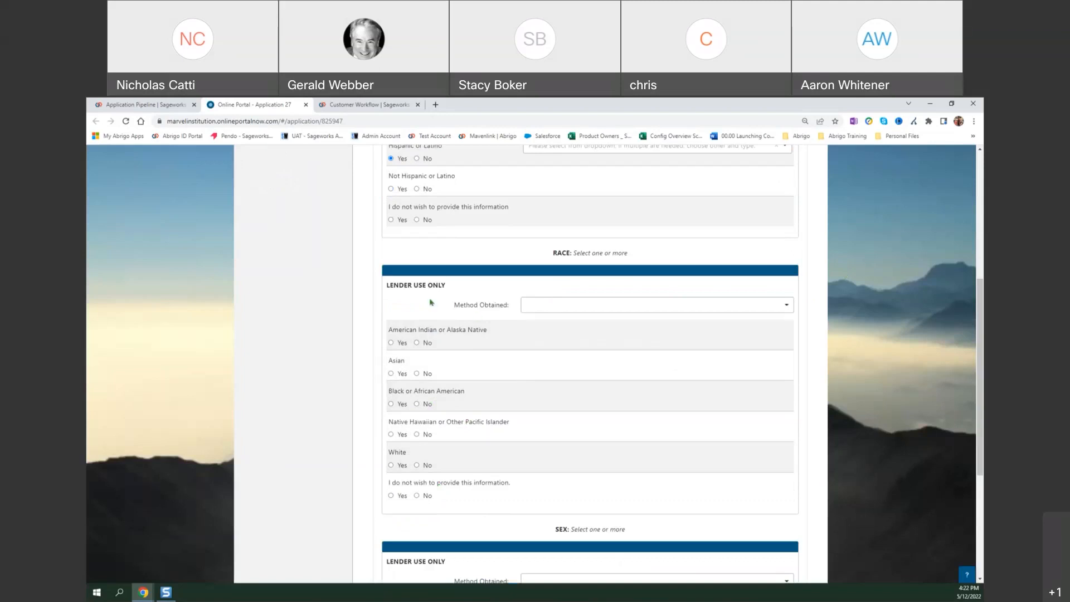
click(391, 343)
click(681, 344)
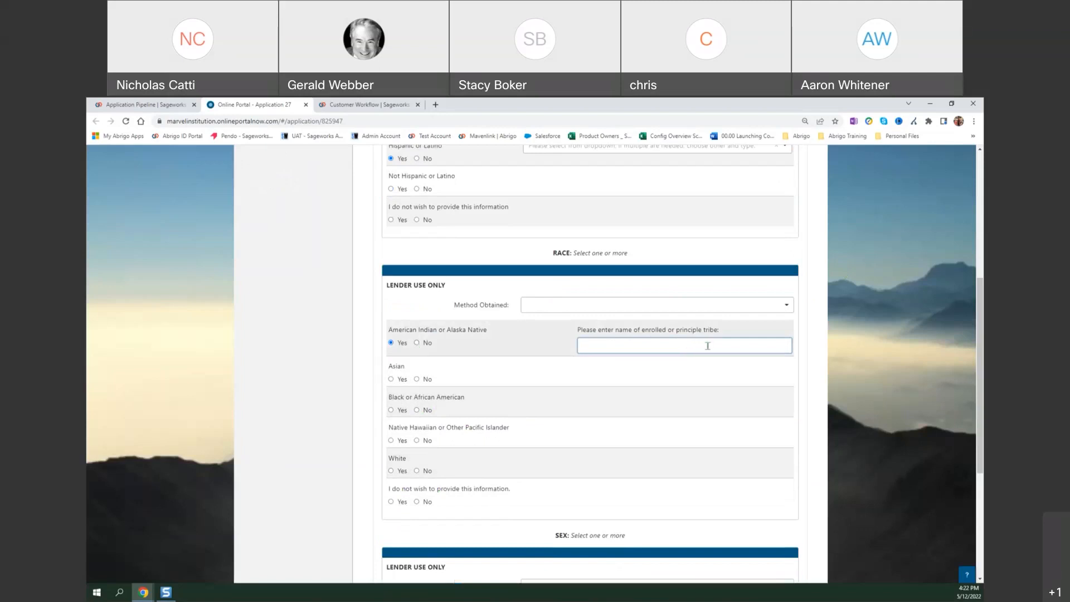
click(392, 343)
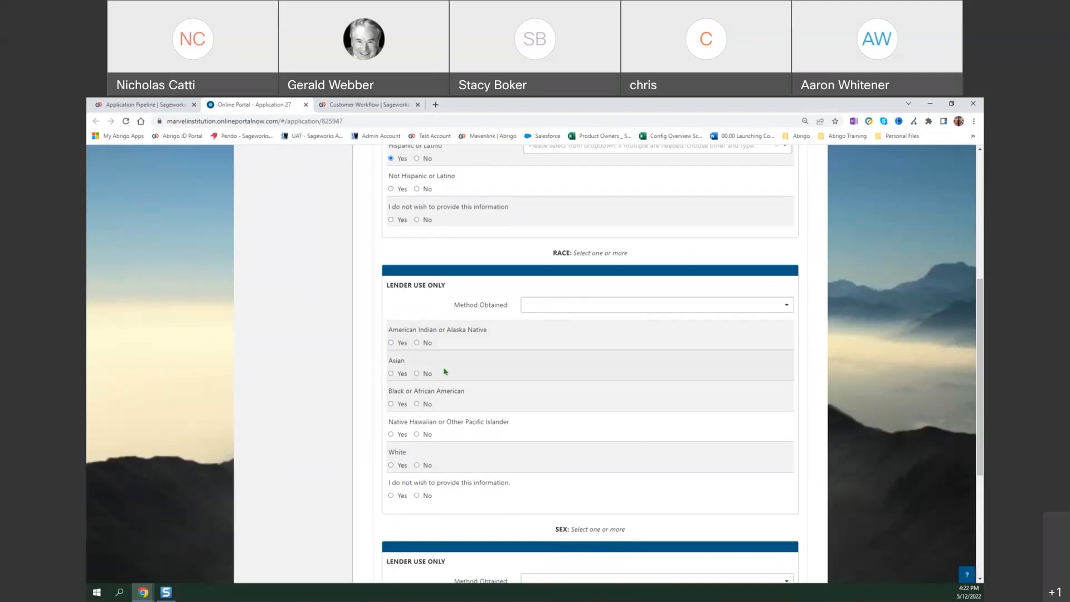
Examine the race and sex questions, and try the Hispanic or Latino and Not Hispanic or Latino answers together.
scroll(505, 362, down, 3)
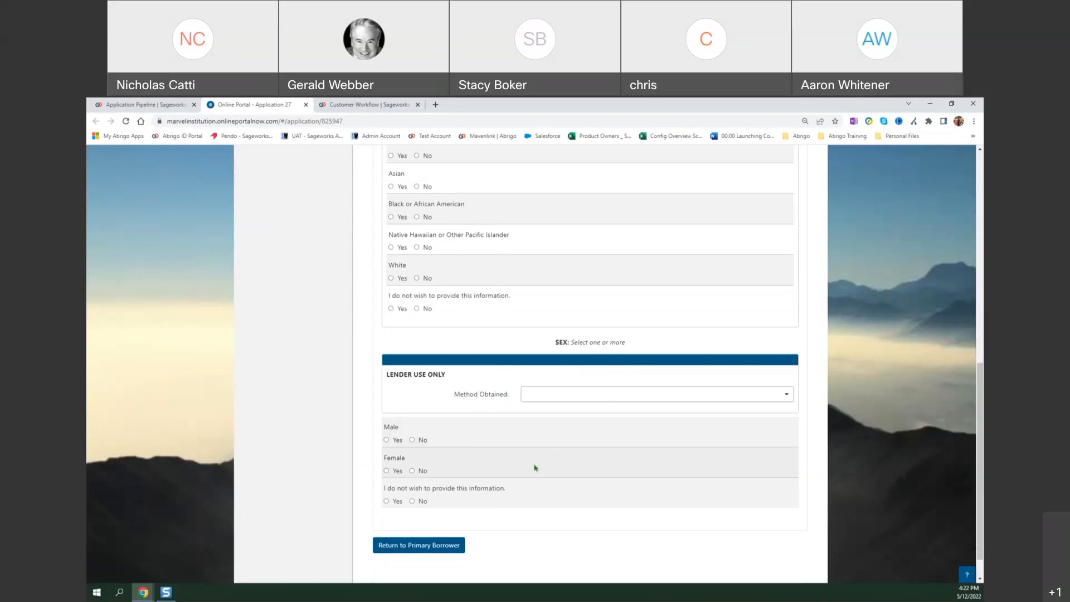
scroll(465, 457, up, 2)
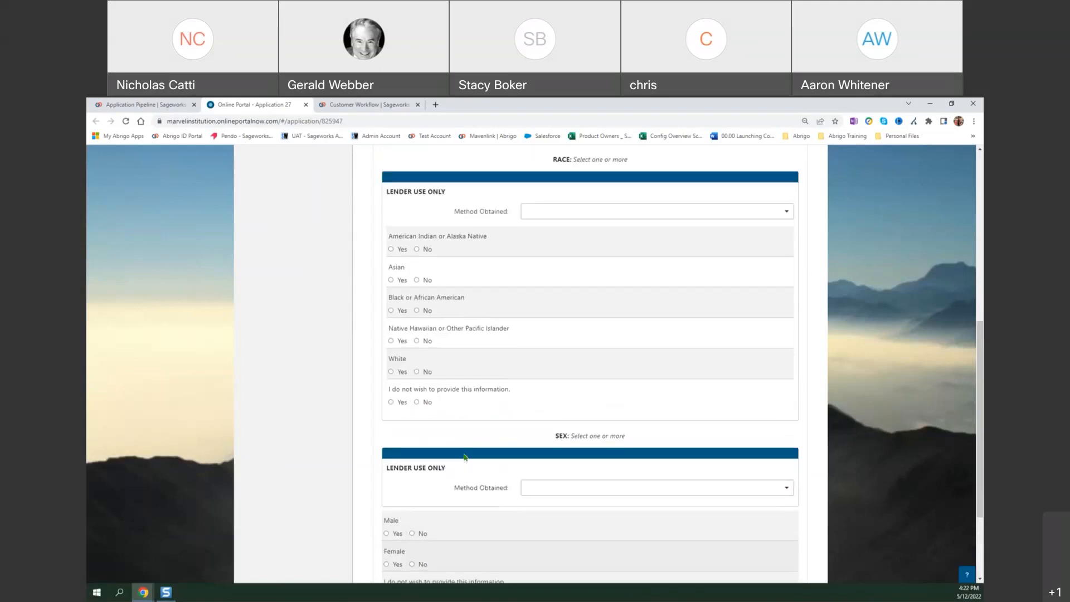
scroll(483, 454, up, 2)
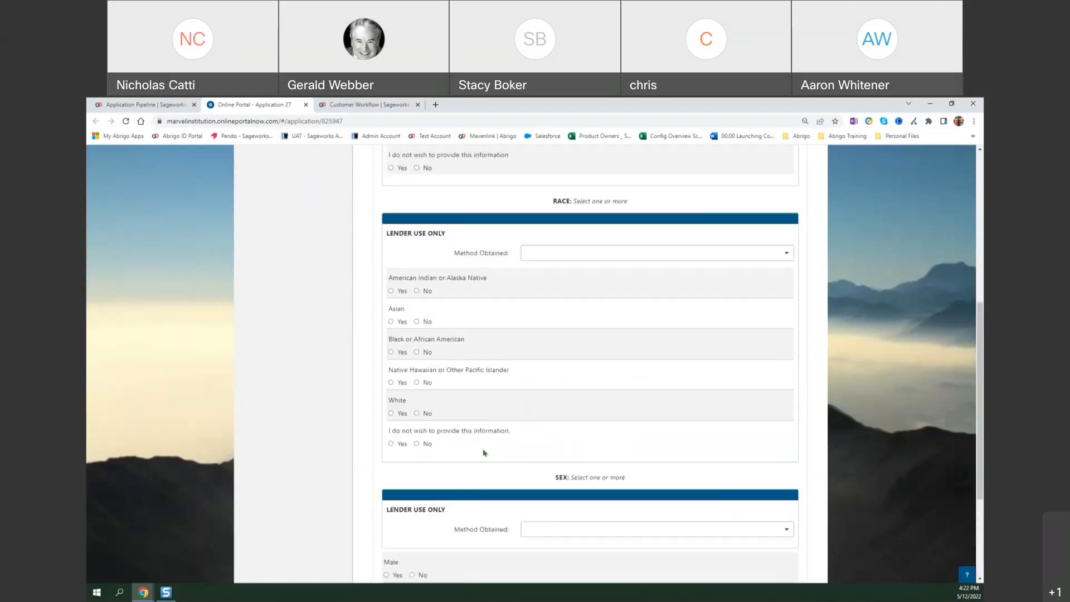
scroll(487, 463, up, 1)
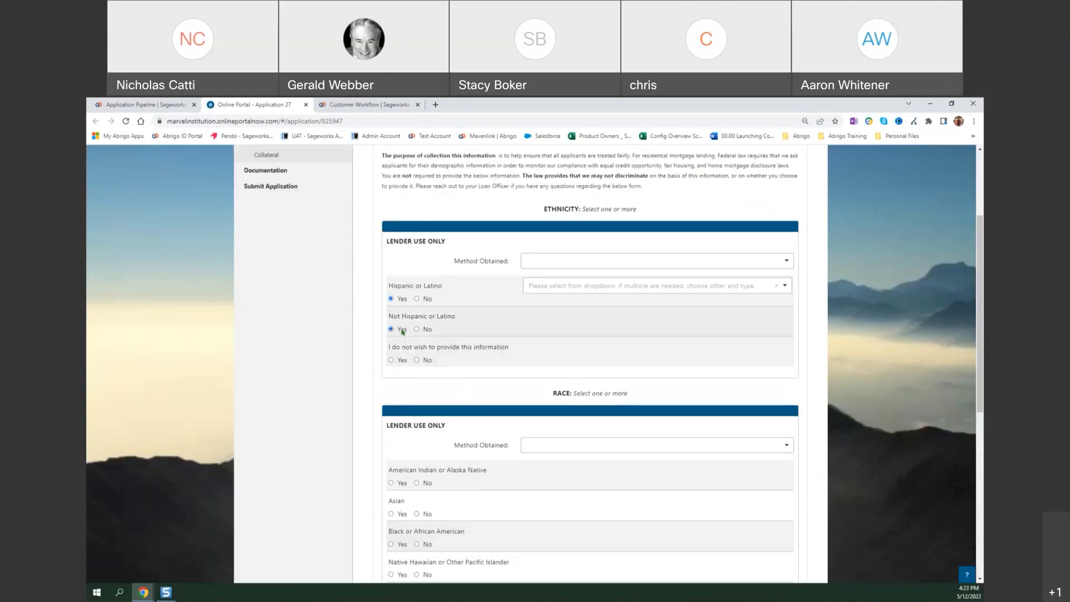
click(403, 301)
scroll(666, 418, up, 3)
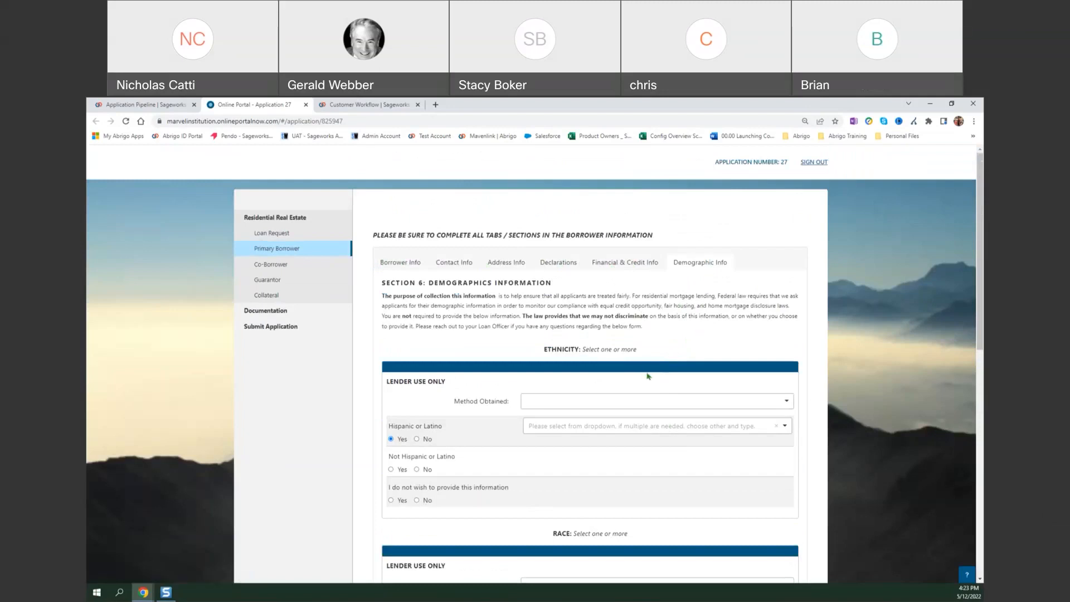
Answer Yes to Hispanic or Latino again and view the list of origins without choosing one.
scroll(648, 377, down, 2)
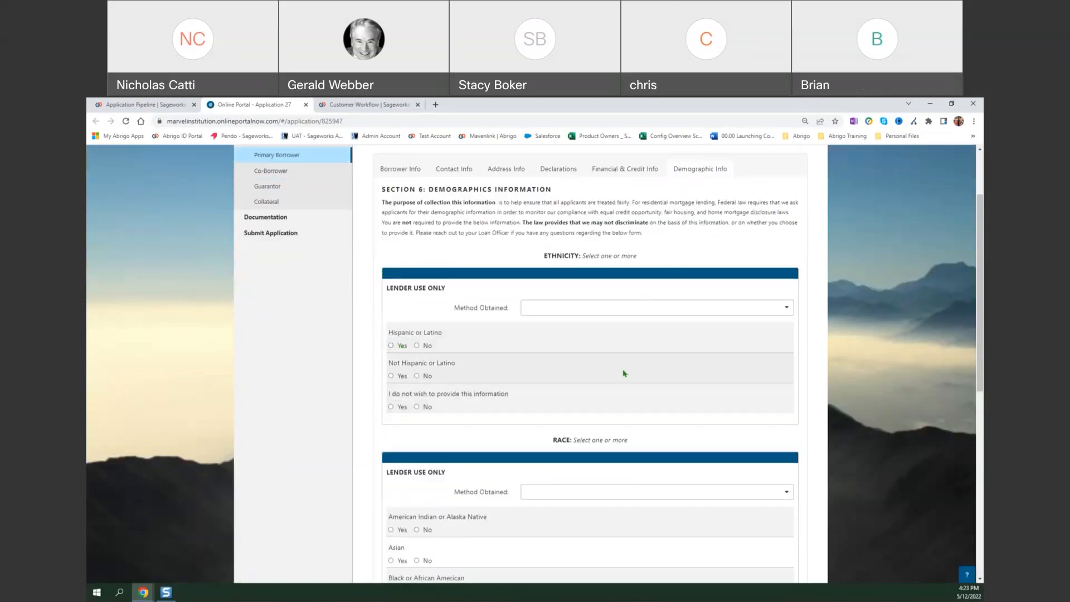
scroll(624, 373, down, 3)
scroll(633, 392, up, 3)
click(390, 299)
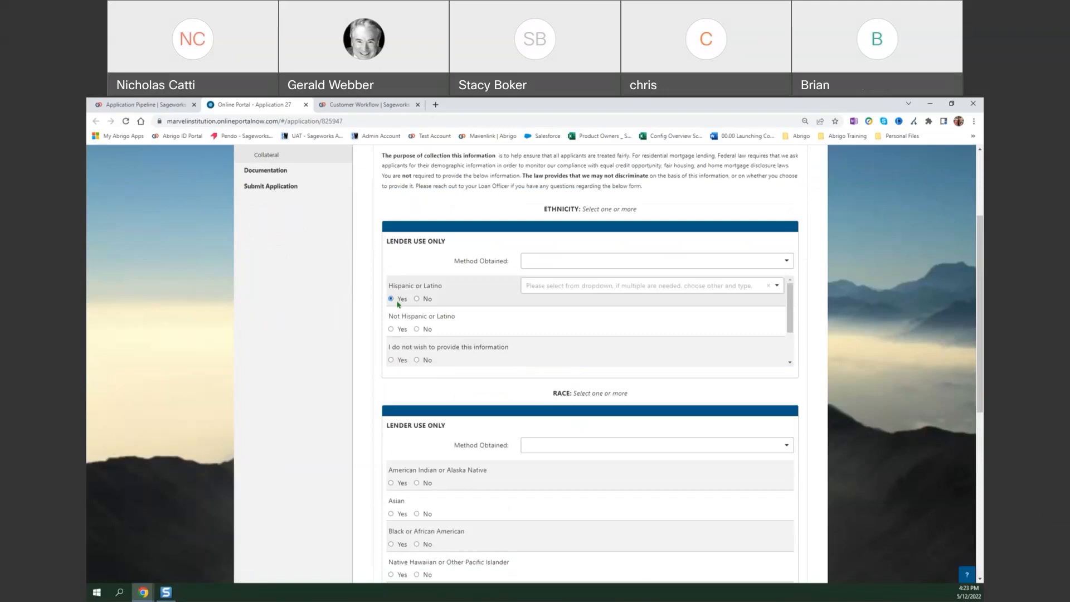
scroll(468, 461, down, 5)
scroll(501, 551, up, 3)
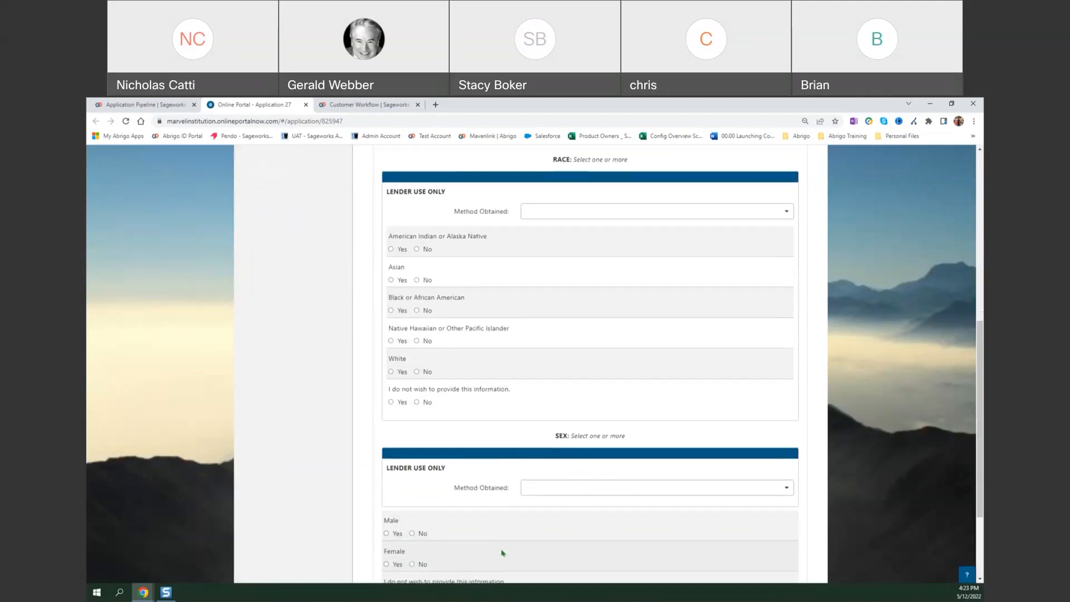
scroll(486, 520, up, 2)
click(627, 286)
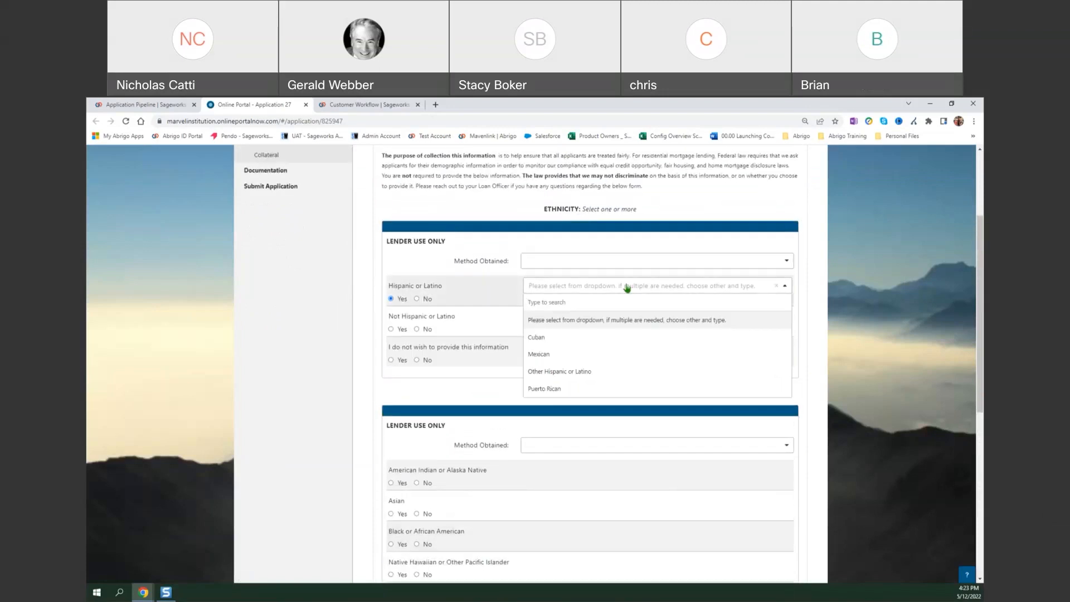
click(625, 287)
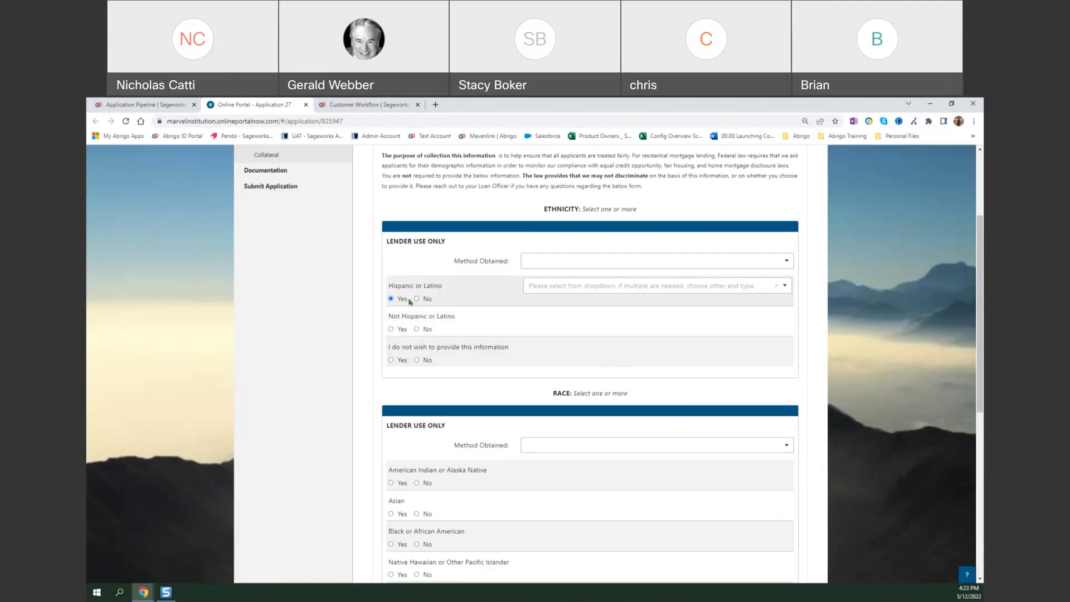
View the ethnicity Method Obtained choices without selecting one, and return to the primary borrower list.
click(640, 267)
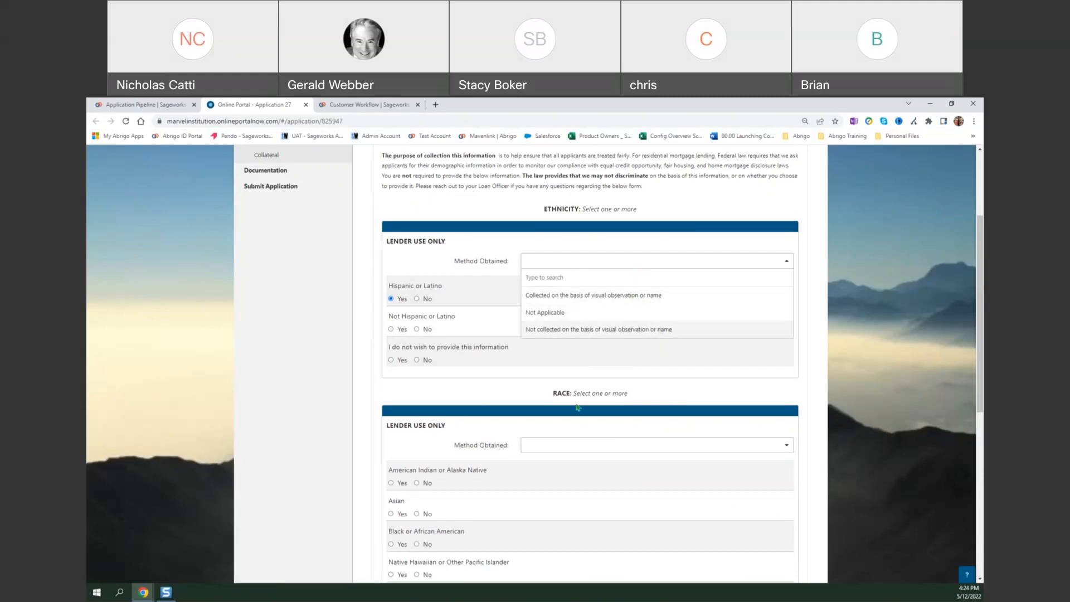
click(330, 389)
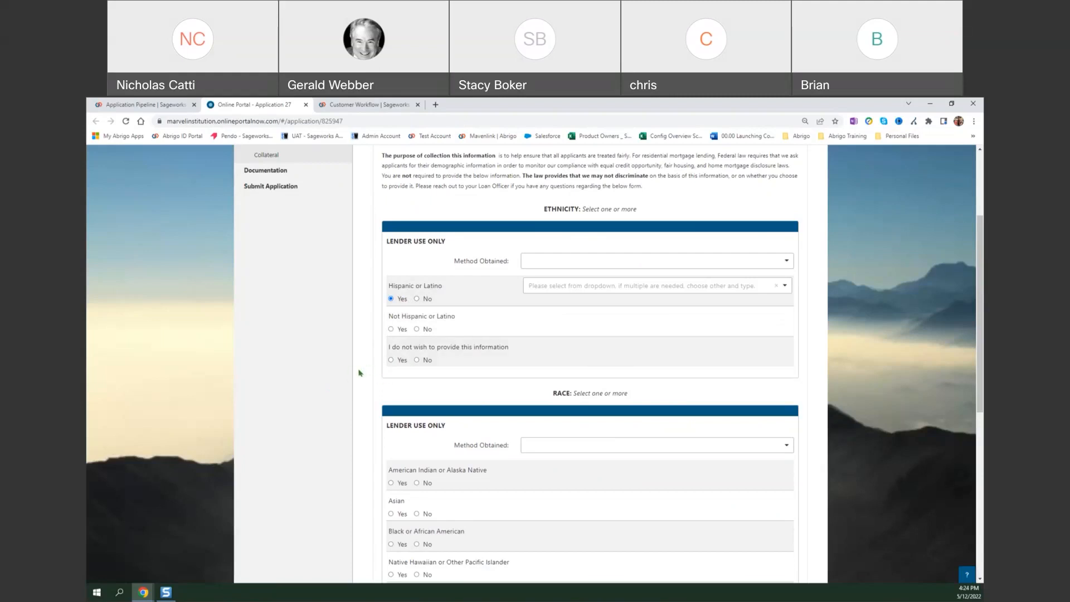
scroll(356, 374, down, 7)
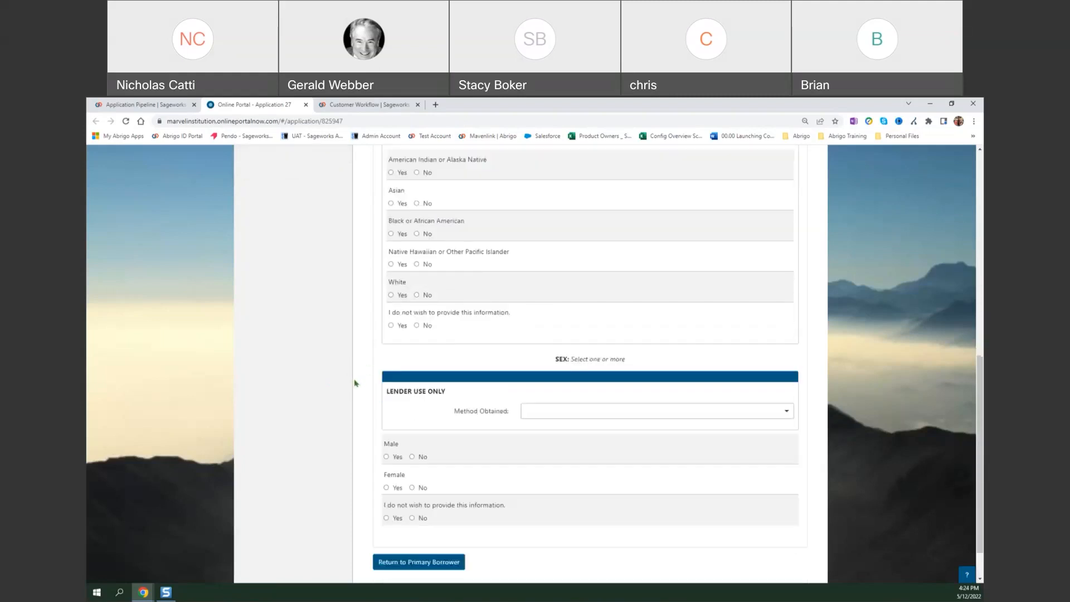
click(426, 511)
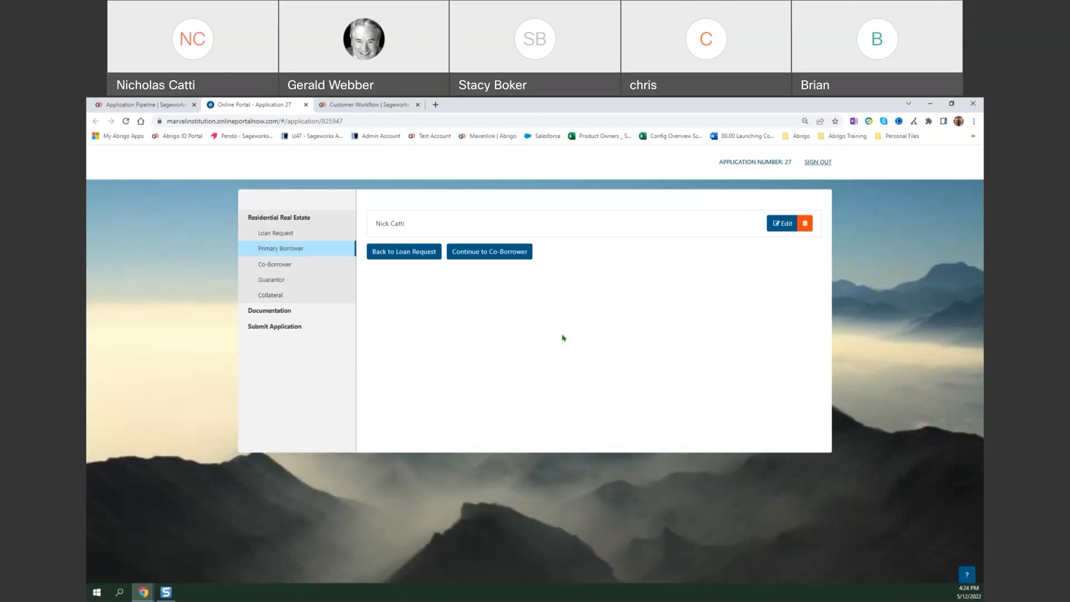
Reopen the borrower's demographic information and view the Hispanic or Latino origin choices.
click(780, 225)
scroll(550, 417, down, 1)
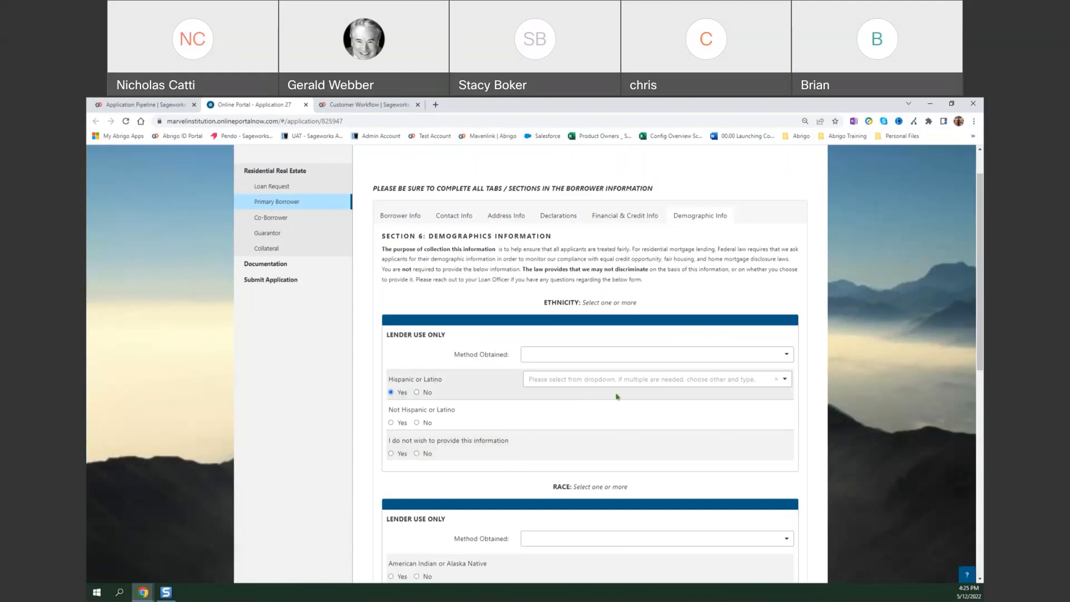
click(731, 381)
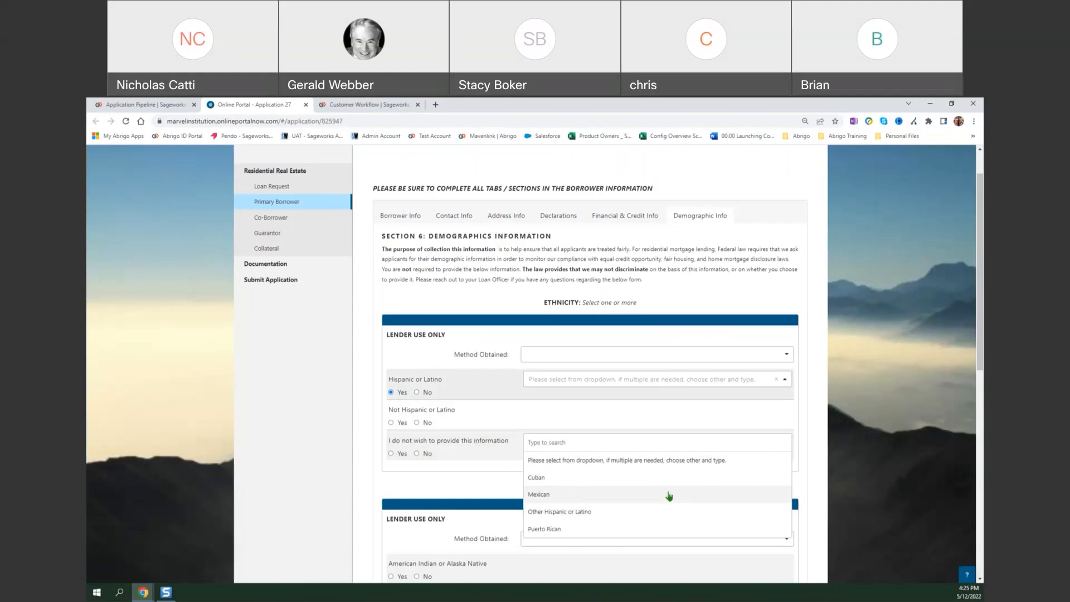
click(438, 478)
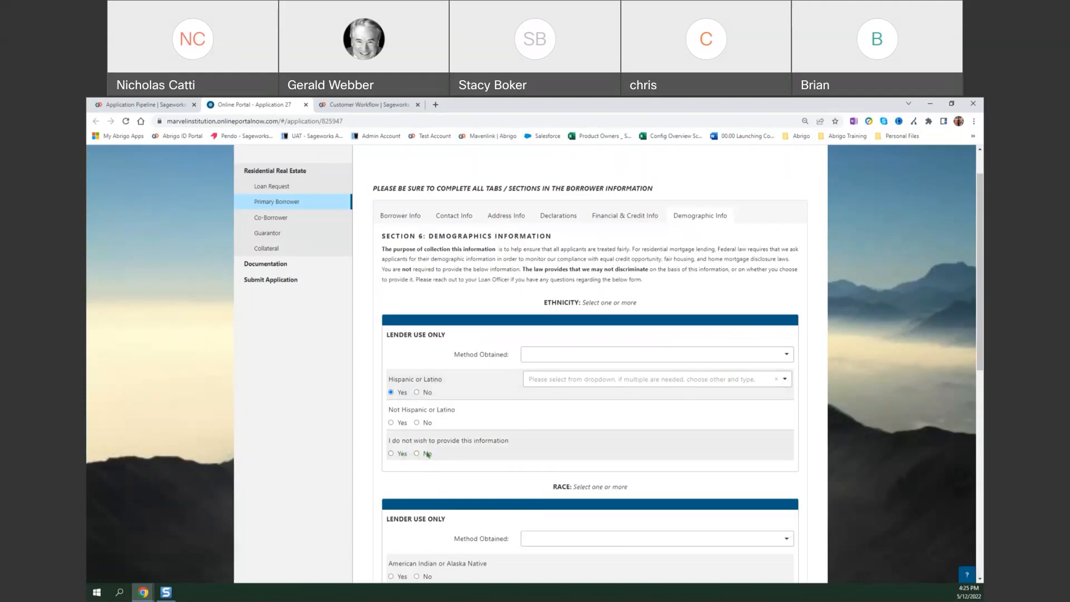
Replace the Hispanic or Latino answer with Yes for not wishing to provide ethnicity information, and return to the primary borrower list.
click(396, 453)
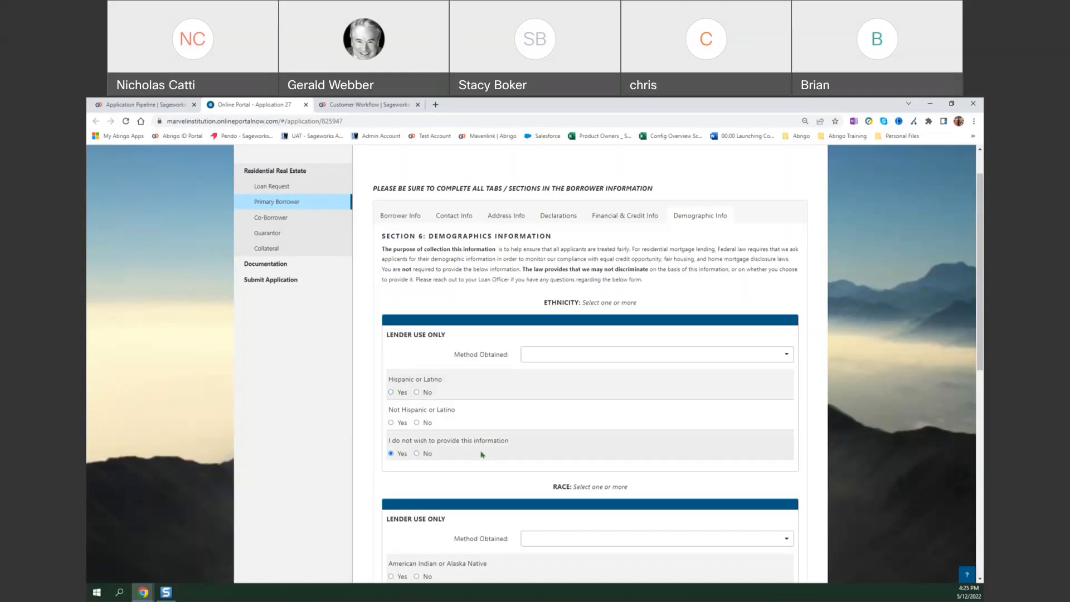
scroll(479, 379, down, 8)
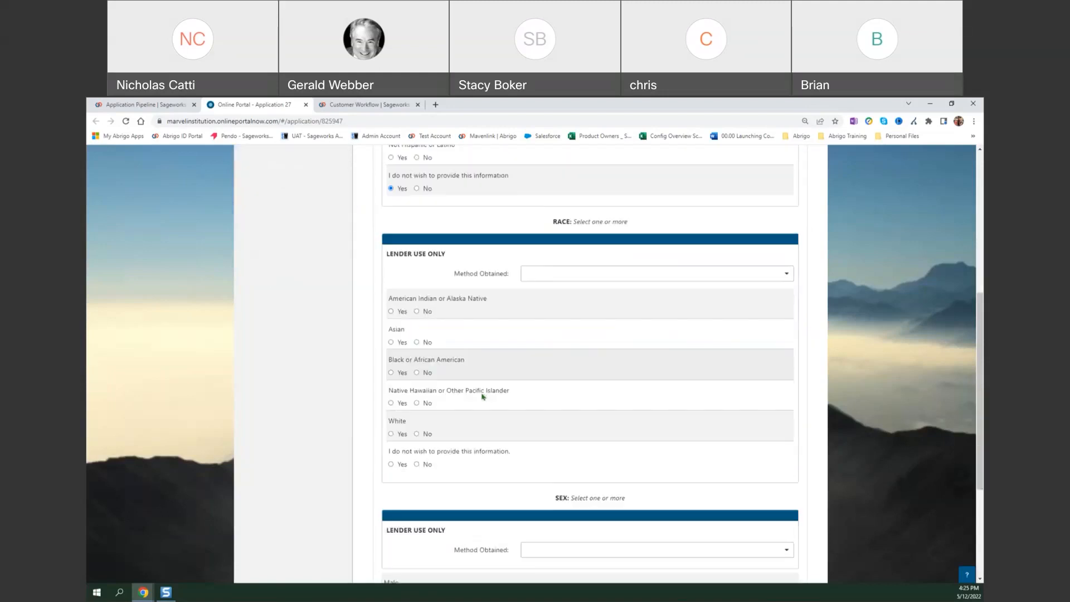
click(423, 547)
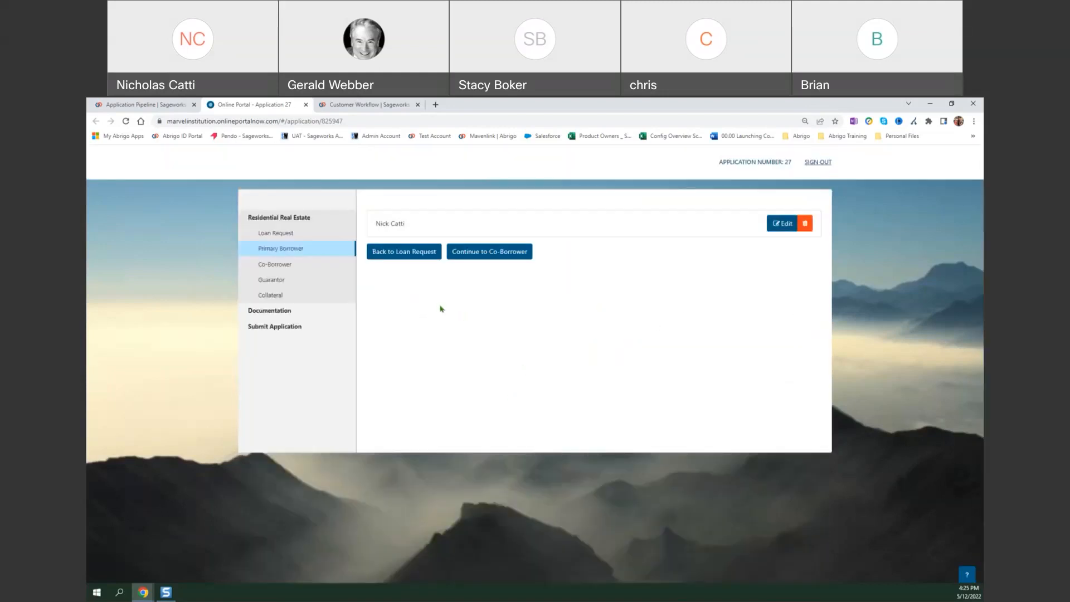
Continue through the co-borrower and guarantor sections without adding anyone, and open the collateral form.
click(475, 260)
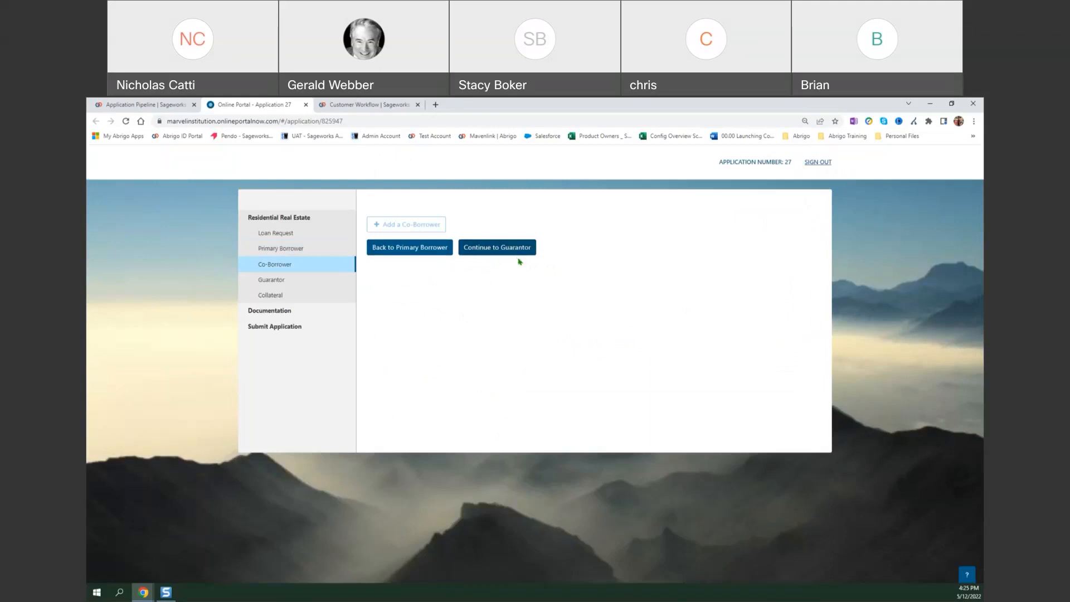
click(511, 251)
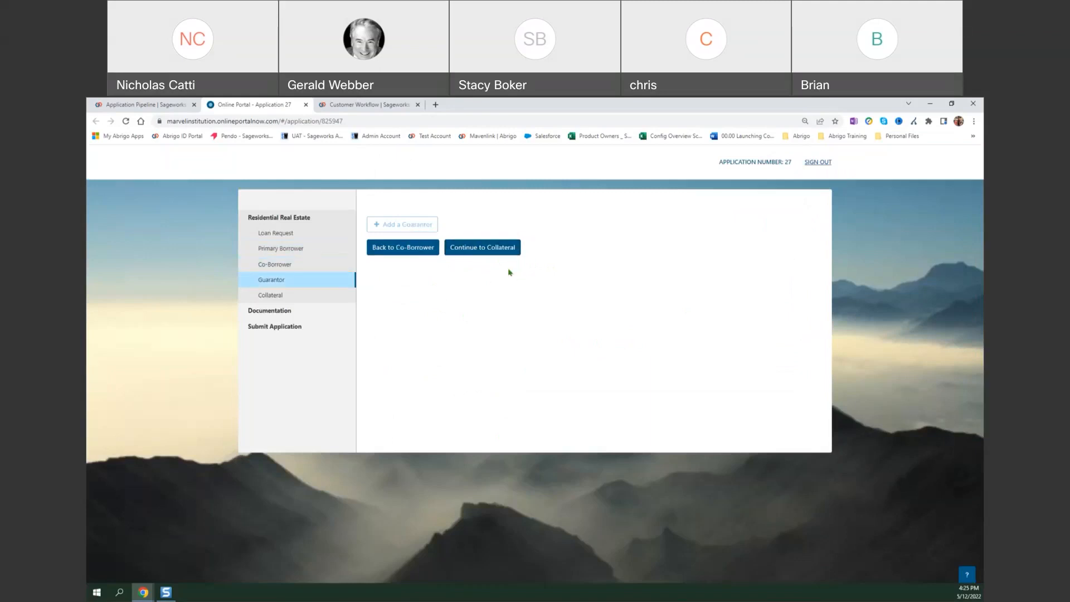
click(489, 254)
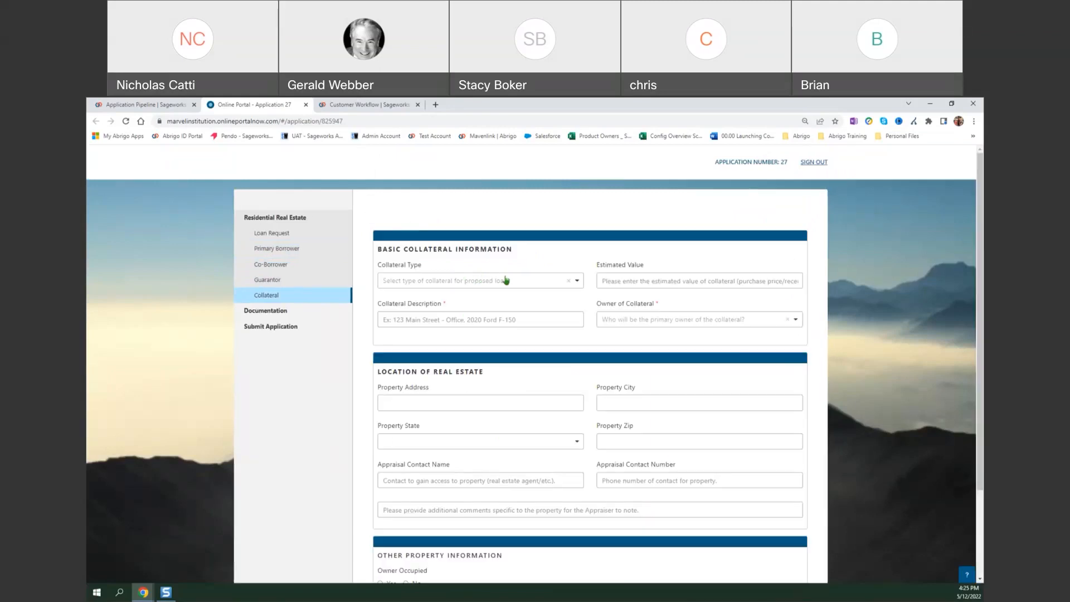
Set the collateral type to 1-4 Family, describe it by its address as Purchase Primary Residence, and choose the borrower as owner.
click(519, 284)
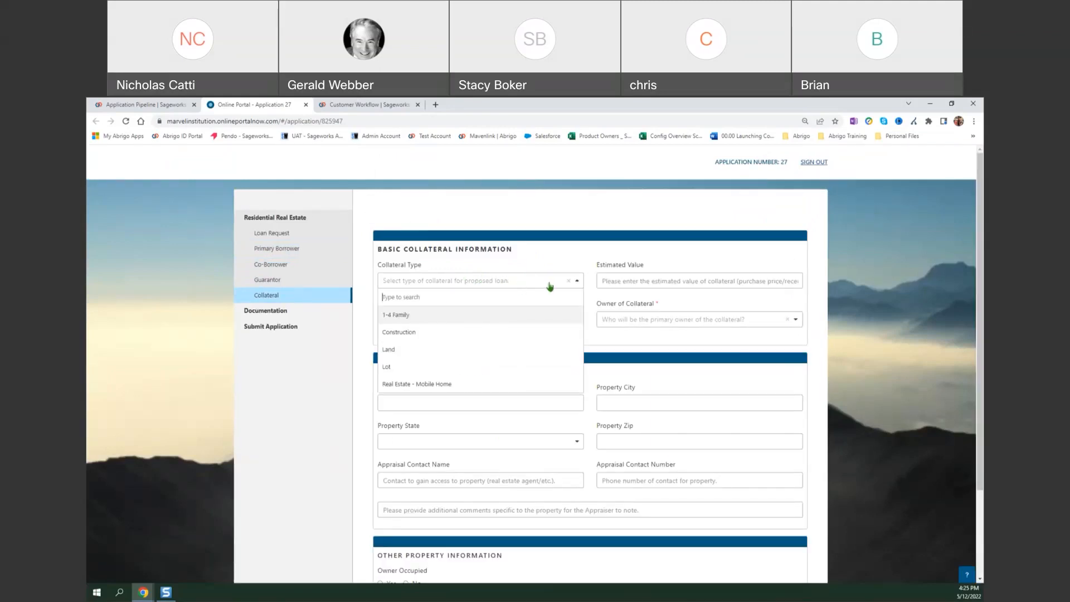
click(467, 317)
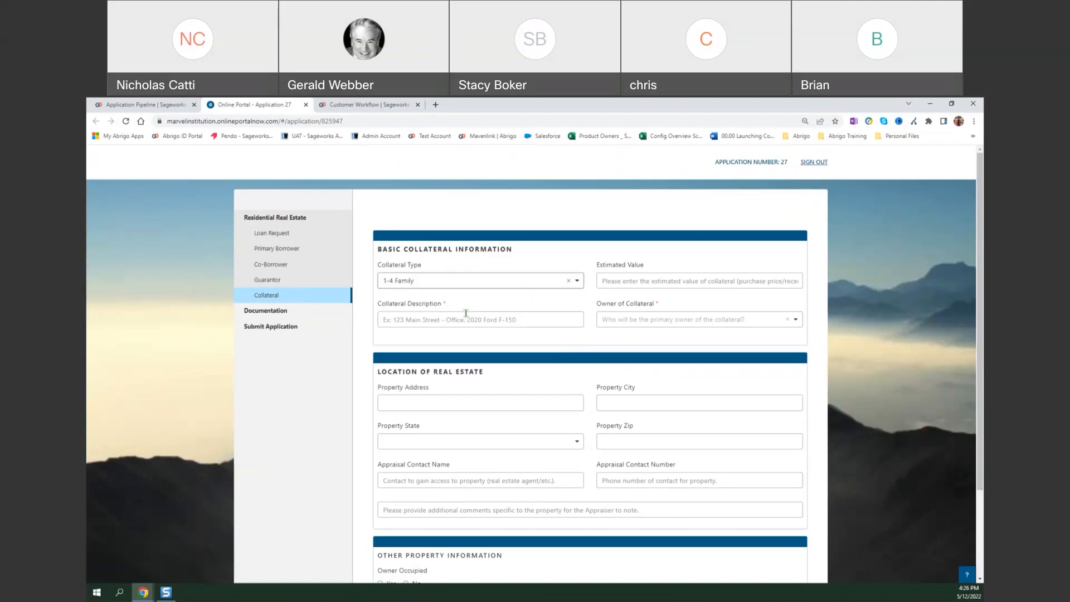
click(509, 318)
click(513, 375)
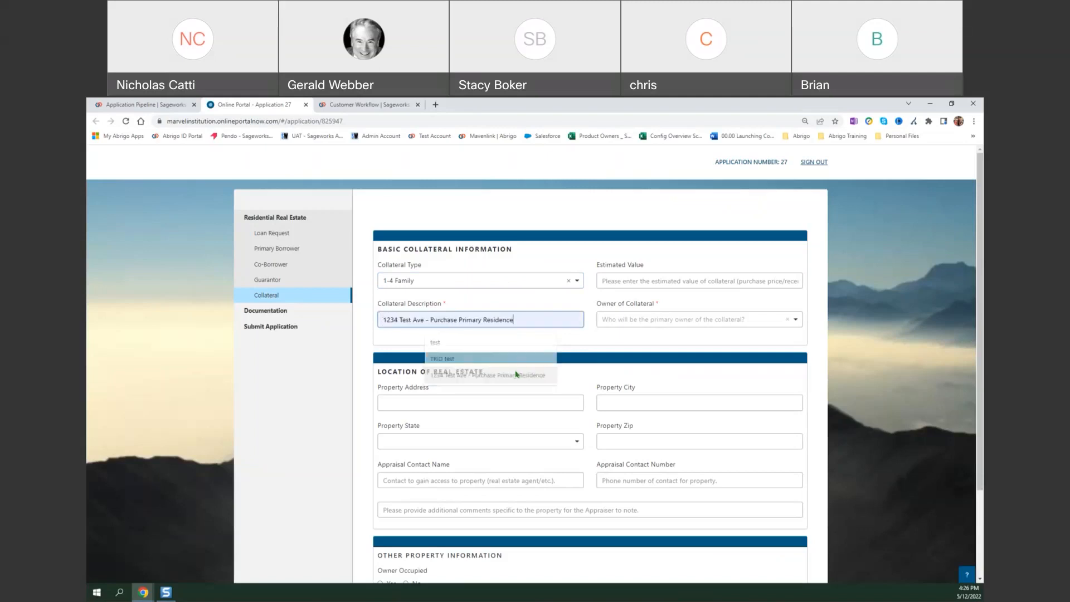
click(629, 326)
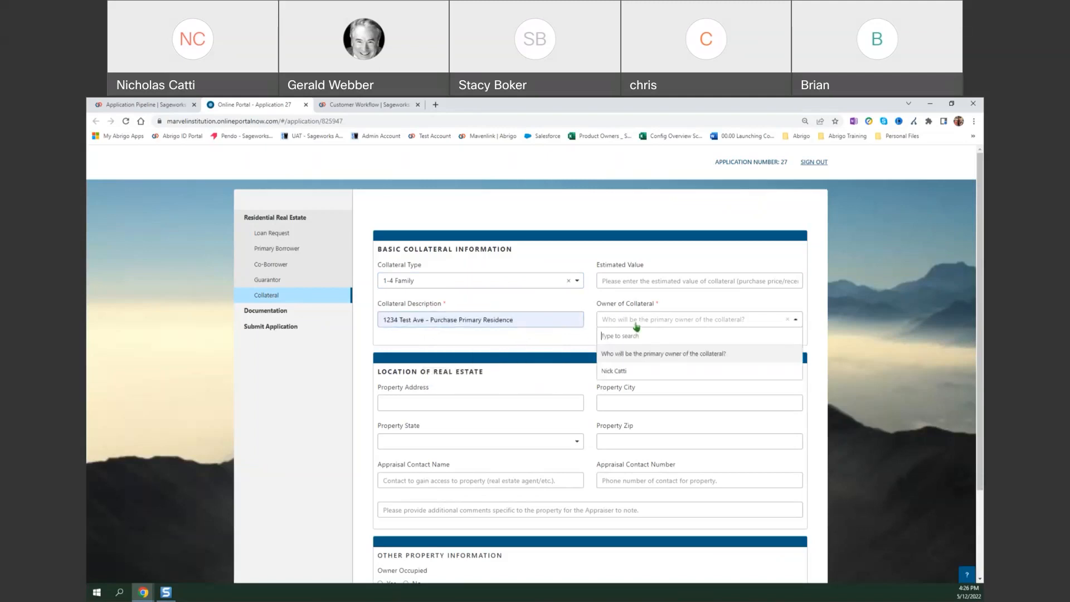
click(642, 373)
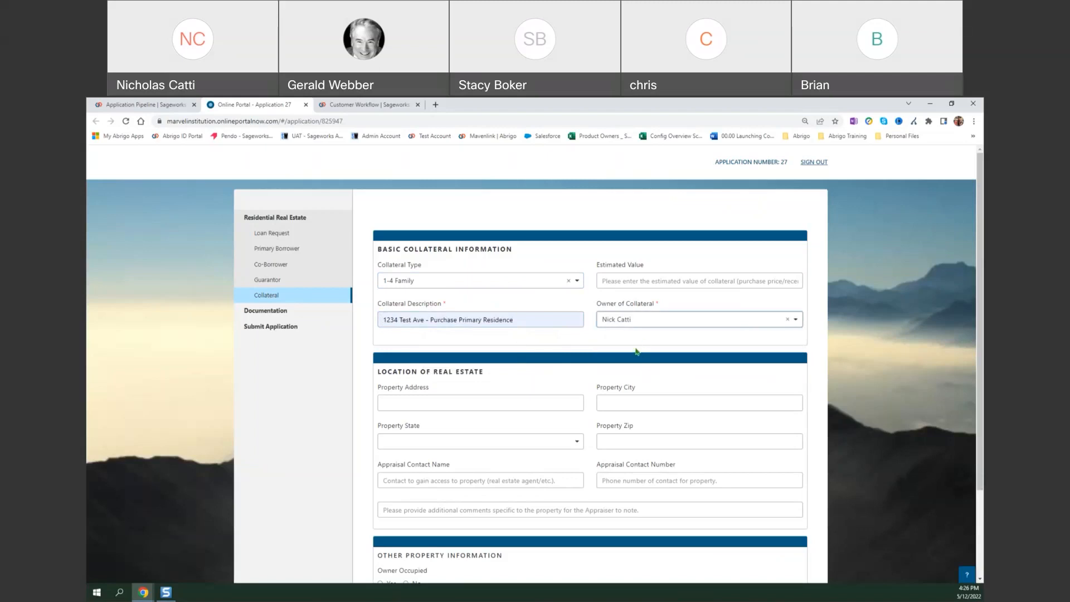
Set the collateral's estimated value to $500,000.
click(643, 281)
text(5000000)
key(shift+Tab)
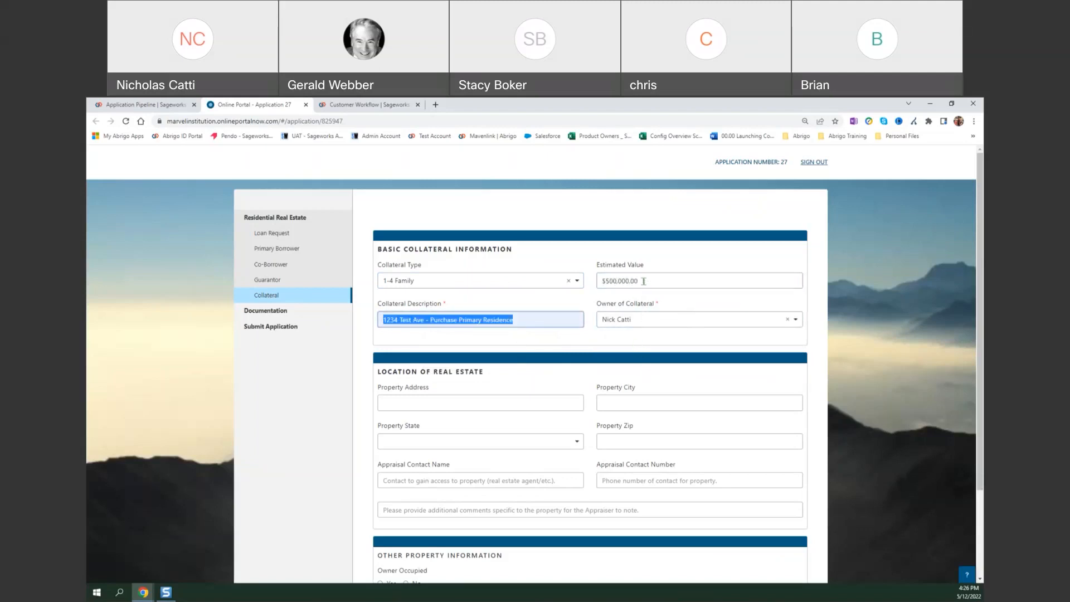
click(498, 383)
Finish the collateral entry and continue to the application's documentation section.
scroll(501, 362, down, 2)
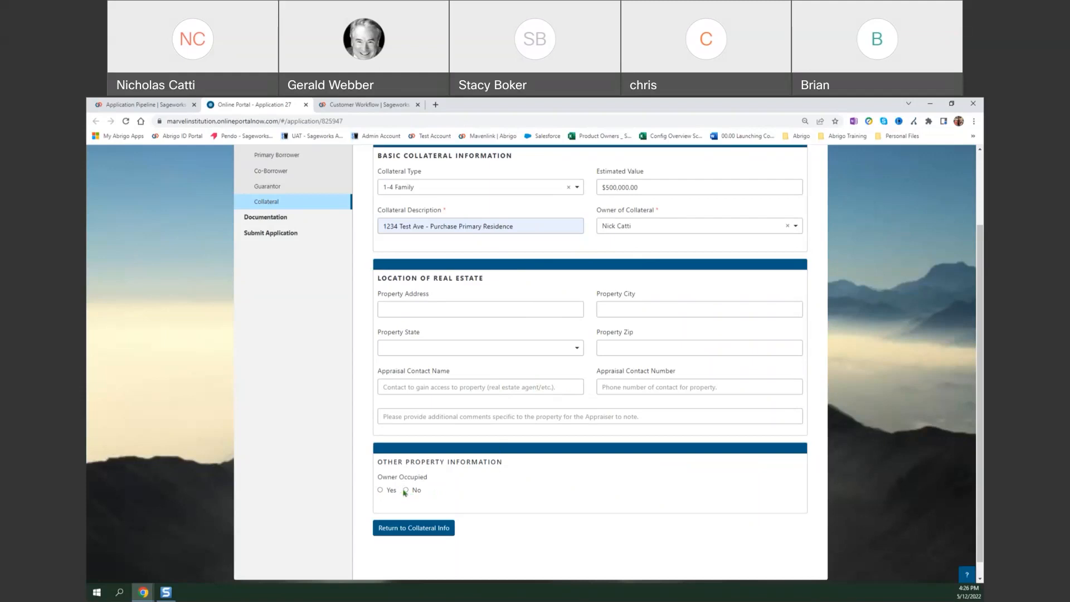
click(429, 532)
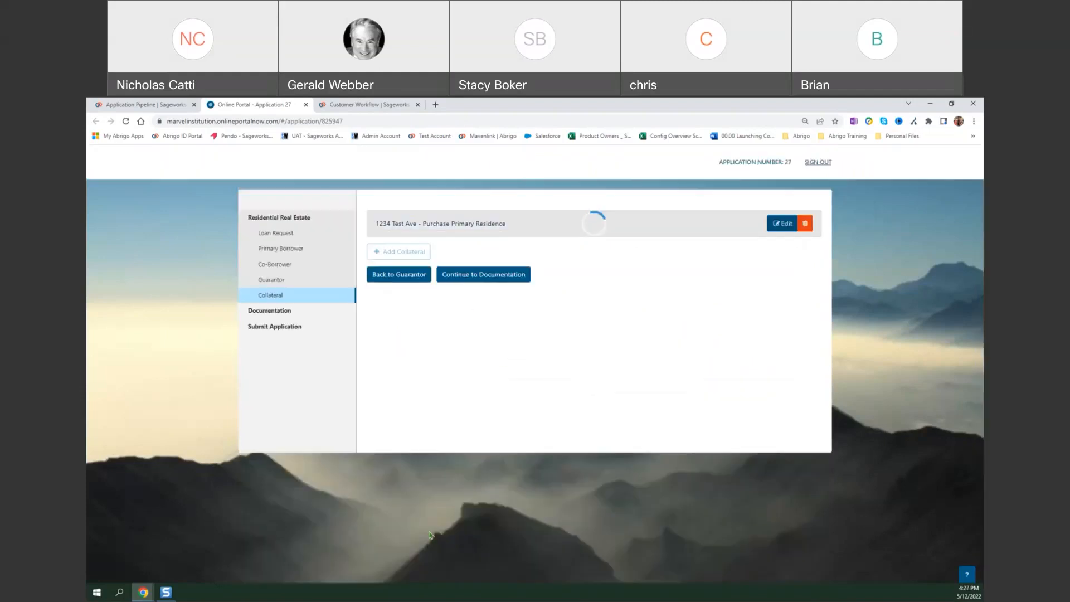
click(481, 281)
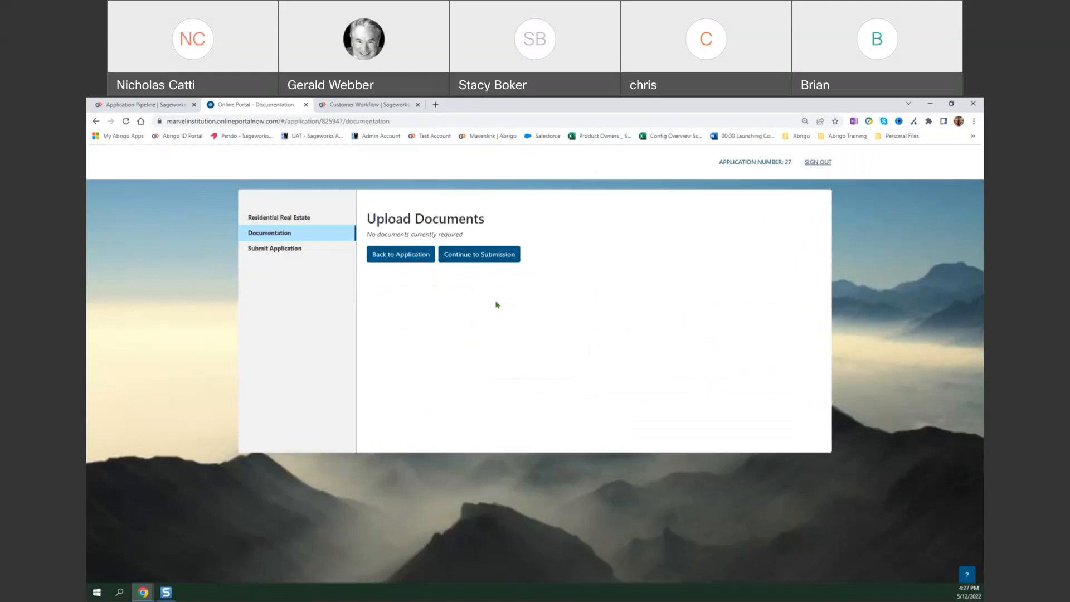
Continue to the submission section, accept the terms and submit the residential real estate loan application.
click(497, 261)
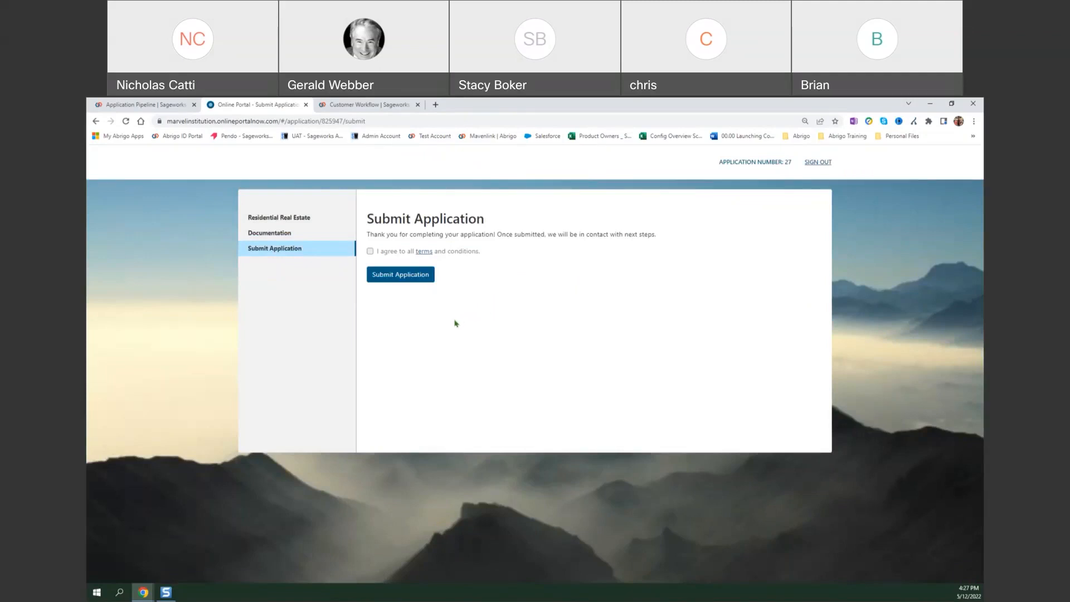
click(408, 280)
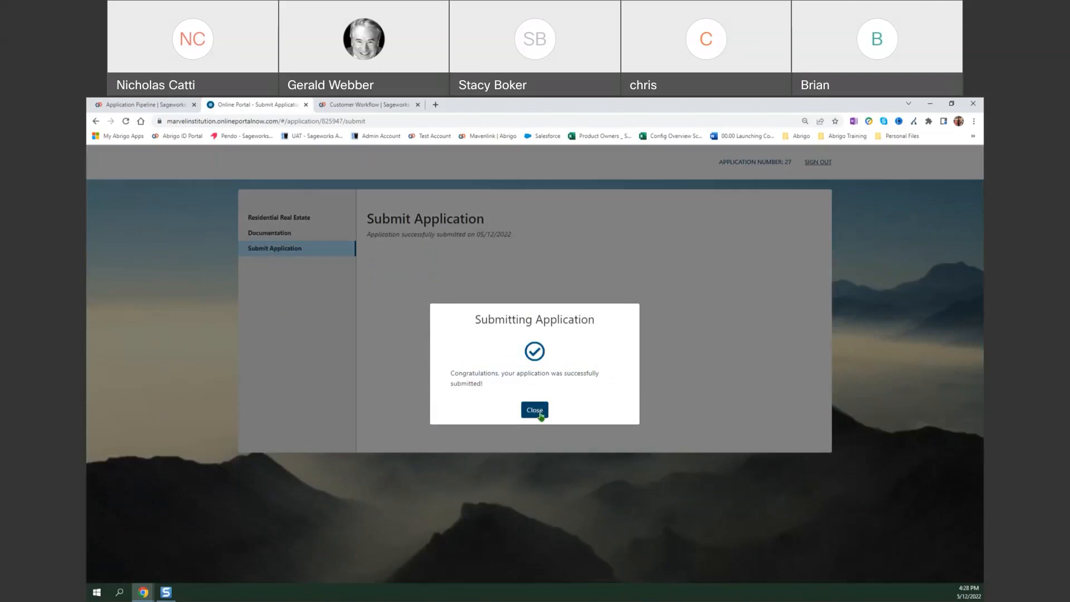
click(534, 410)
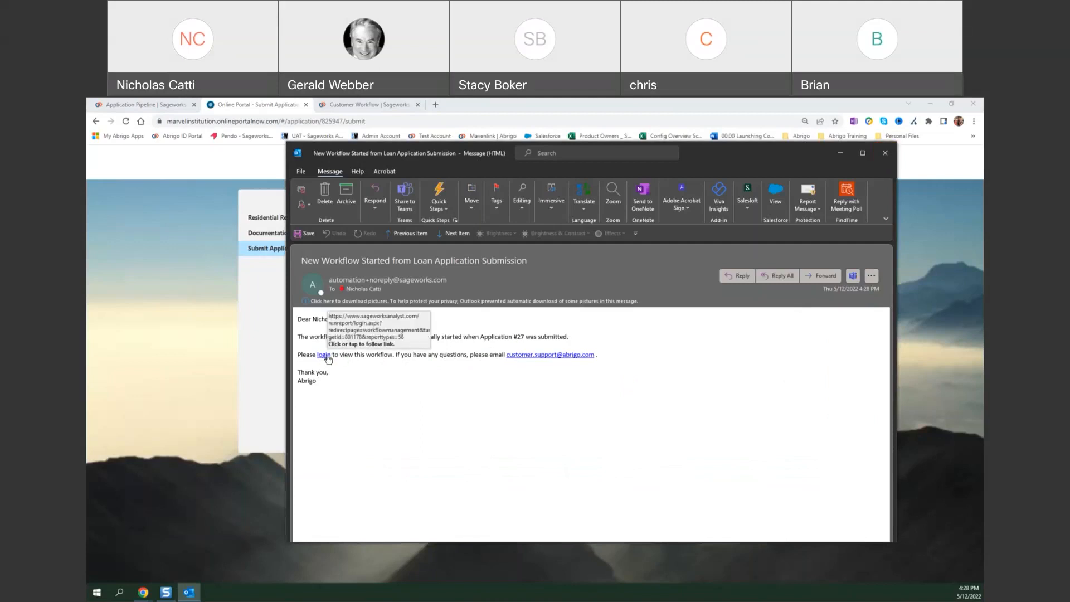
Read the notification e-mails about the workflow started by the application and its outstanding steps, and close them.
click(884, 153)
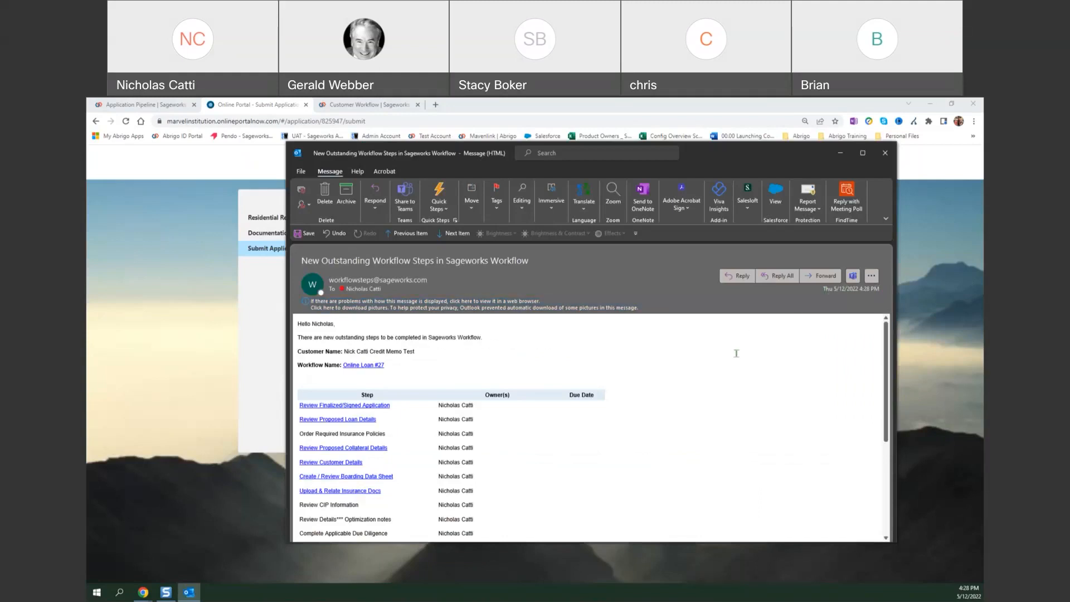
scroll(530, 370, down, 3)
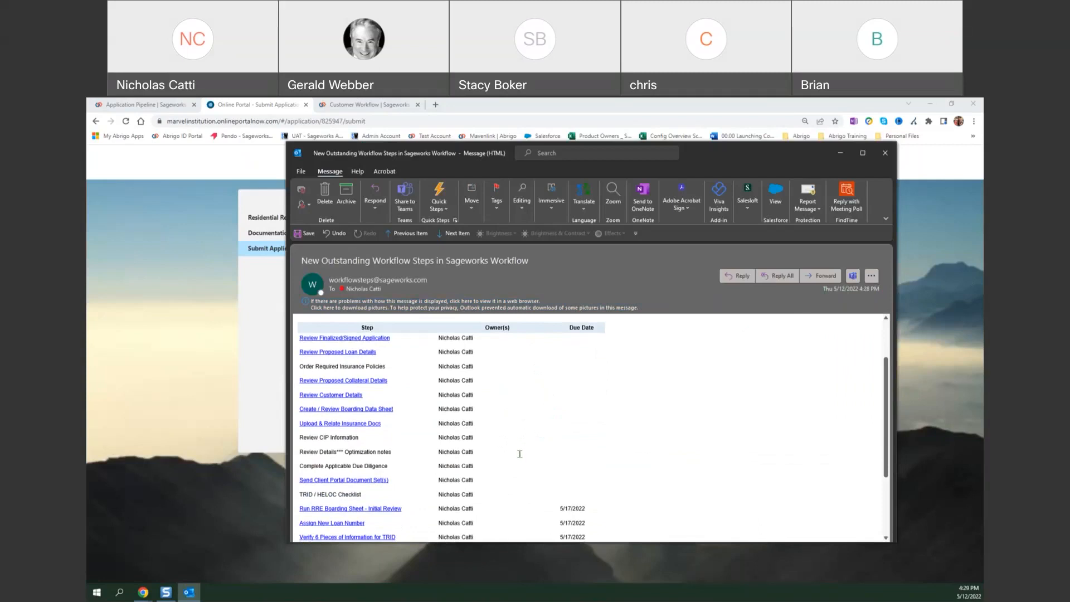
scroll(522, 456, down, 1)
scroll(522, 457, down, 2)
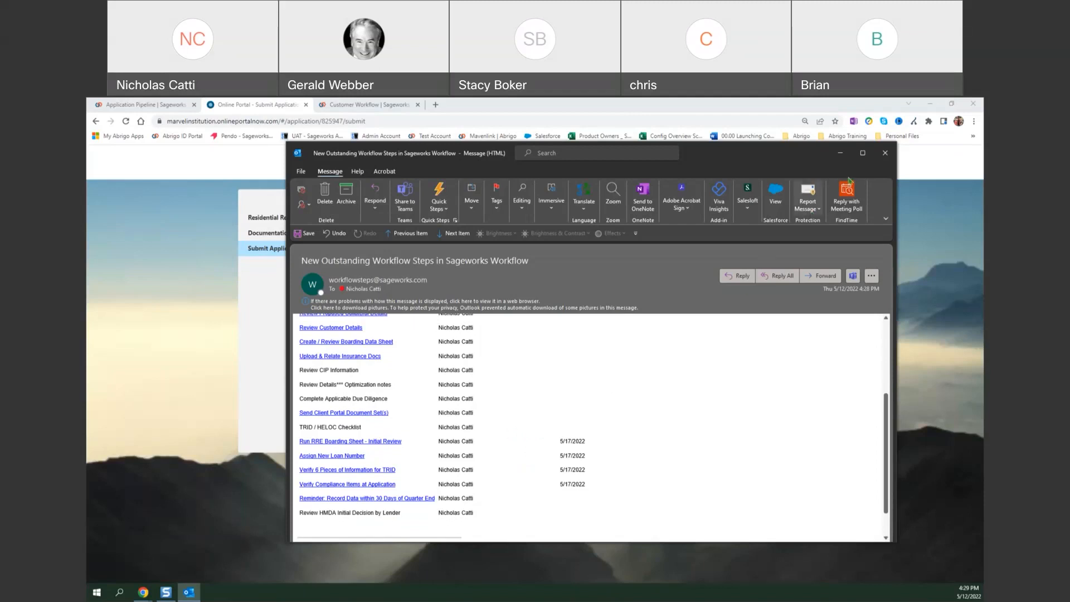
click(884, 161)
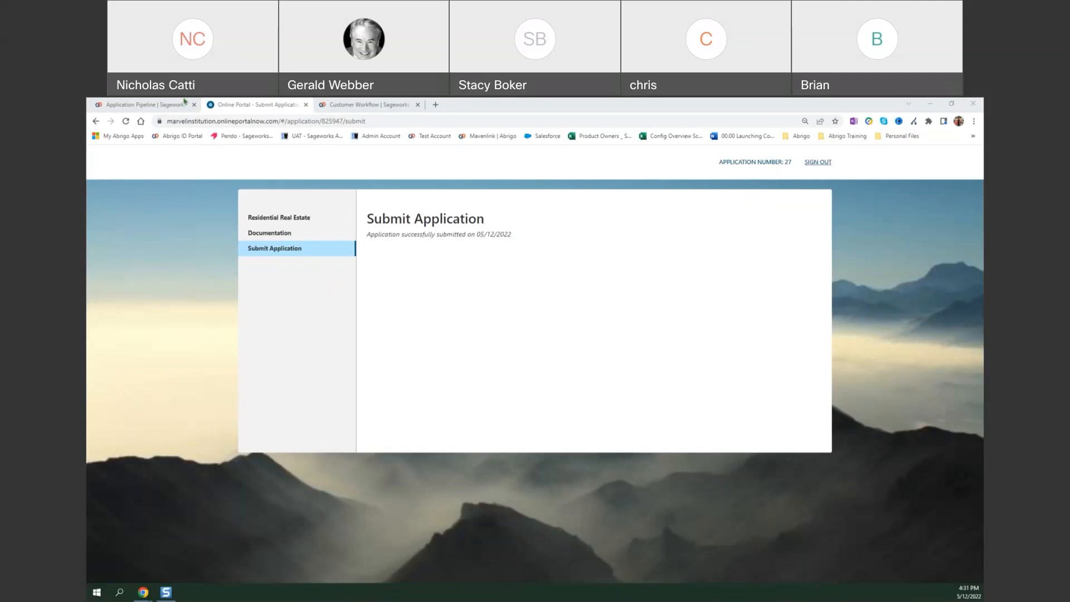
Switch to the Sageworks application pipeline and view the customer group's loans and collateral records.
click(162, 104)
click(162, 189)
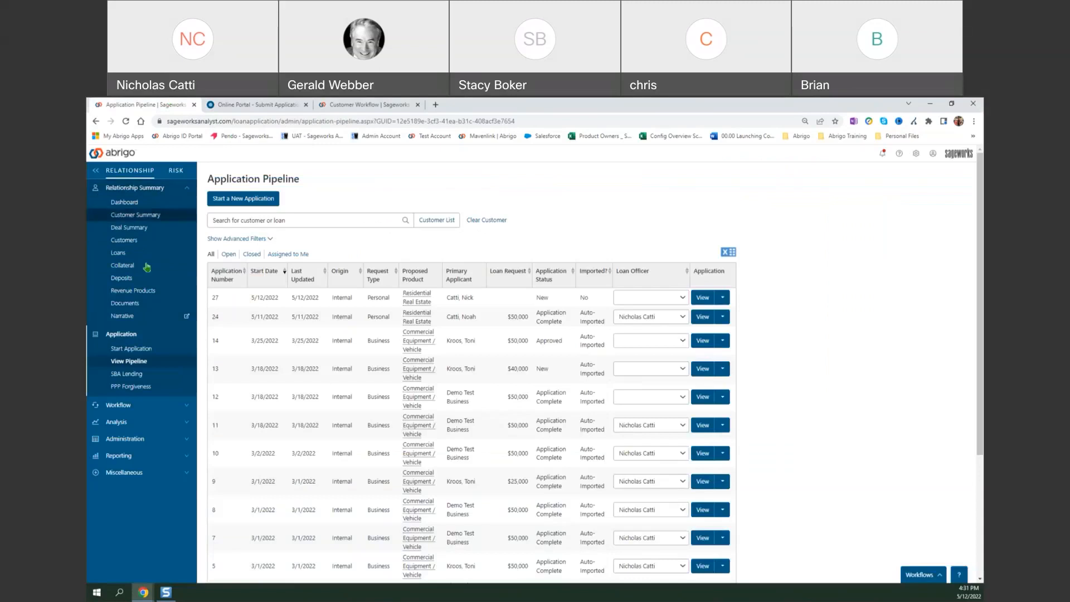
click(149, 259)
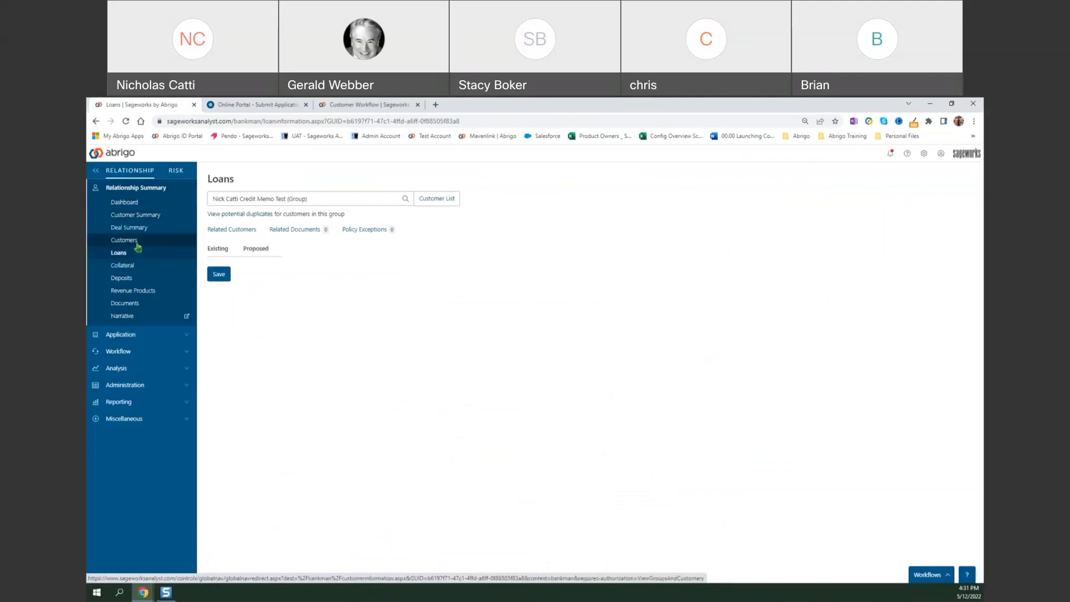
click(147, 271)
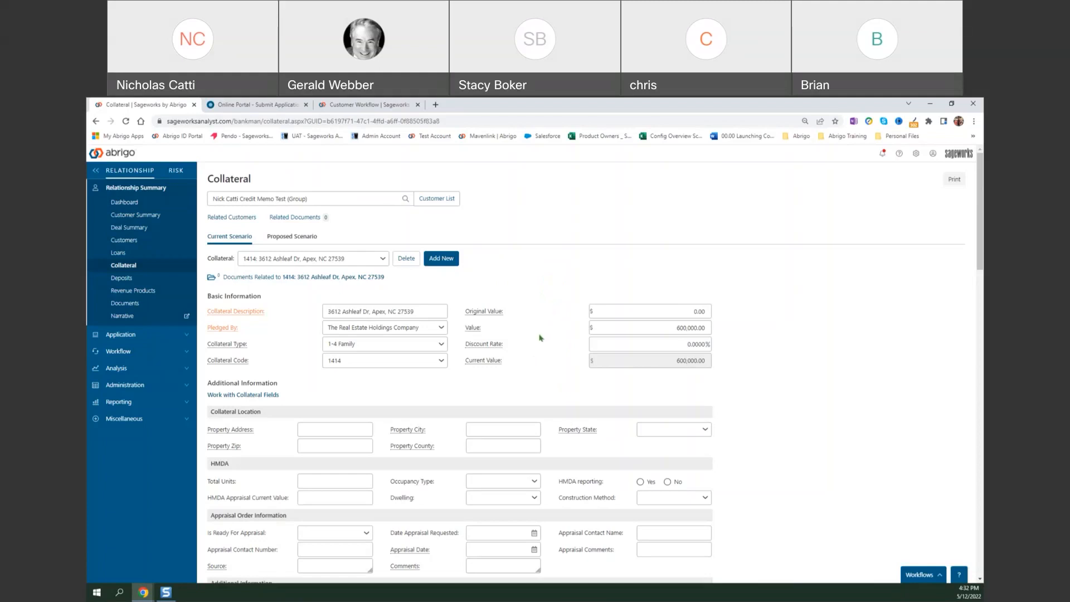
scroll(539, 336, down, 1)
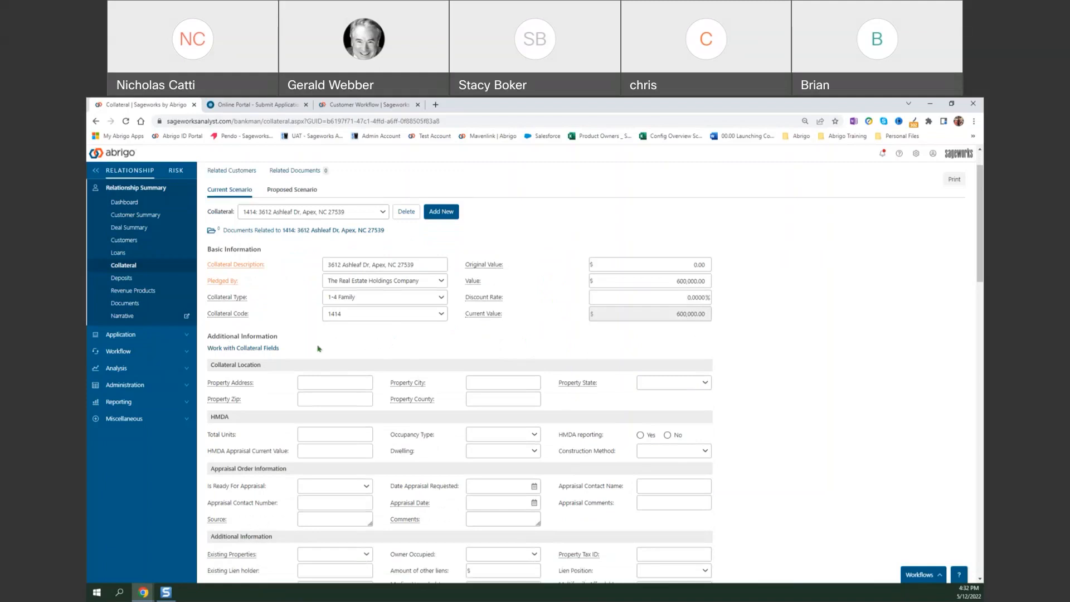
Review the configurable collateral fields and the field types available for a new one, without adding any, and return to the collateral form.
click(266, 351)
scroll(295, 349, down, 3)
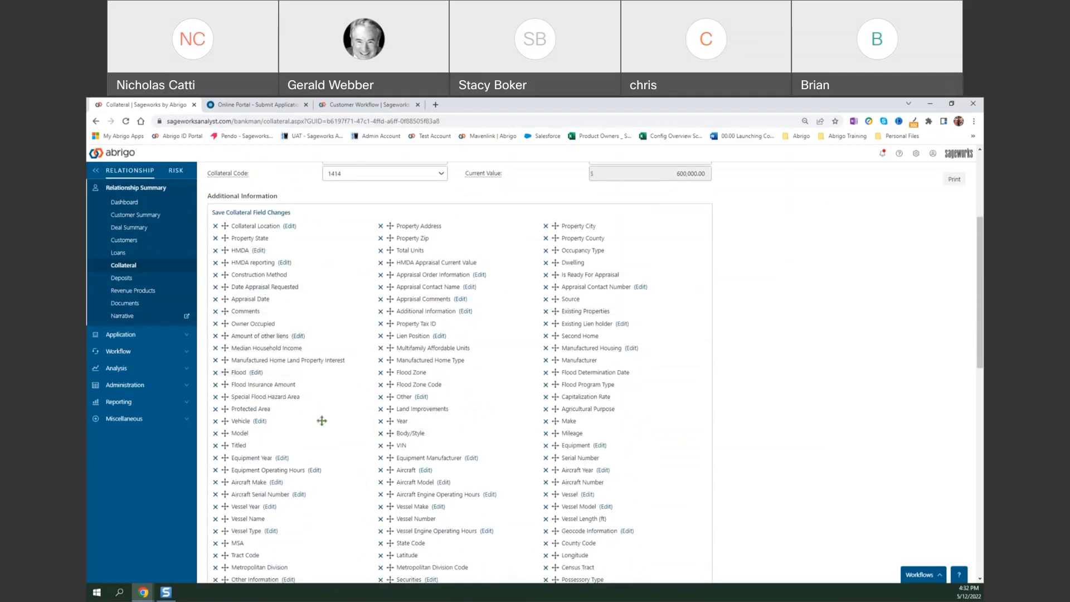
scroll(380, 428, down, 3)
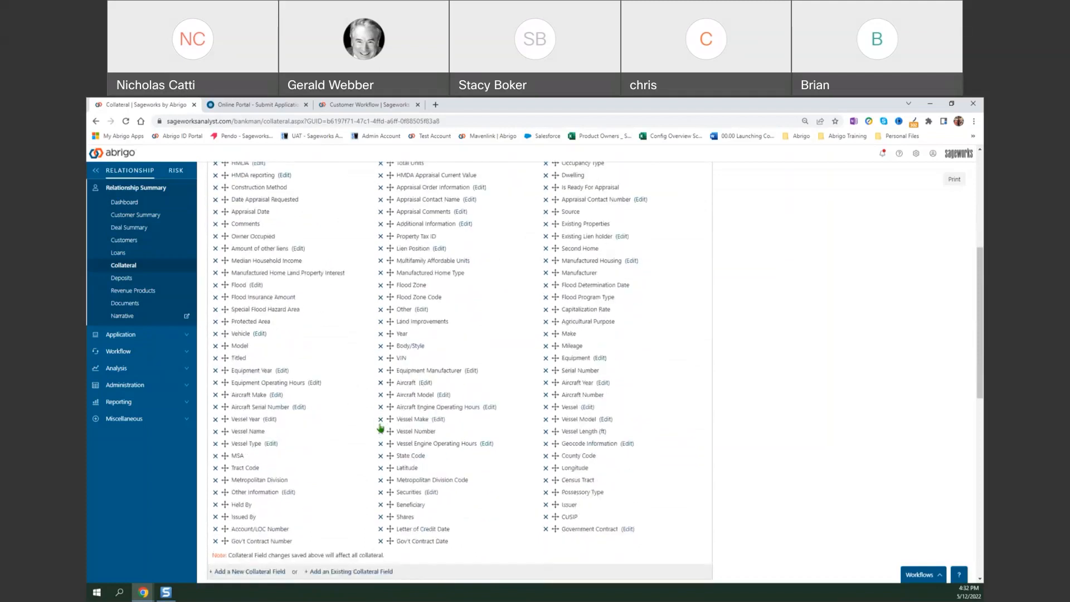
click(262, 520)
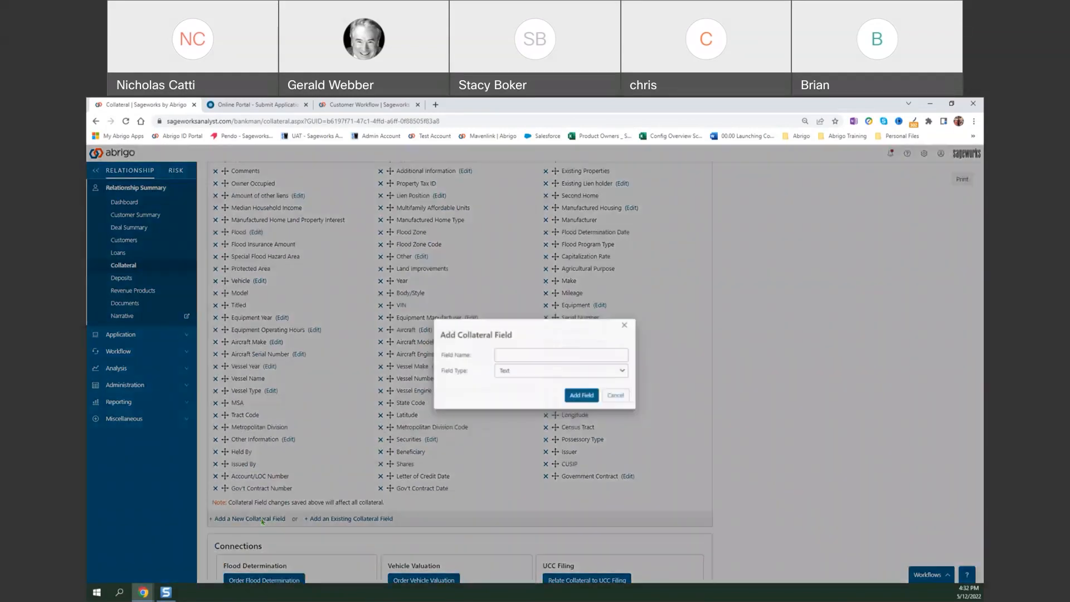
click(564, 372)
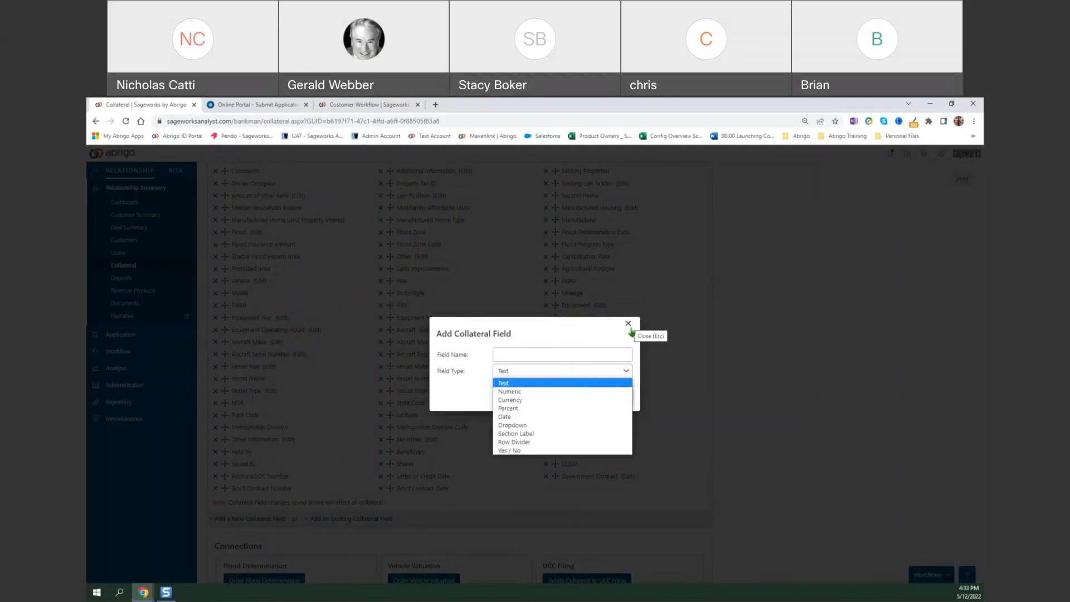
click(755, 319)
click(755, 319)
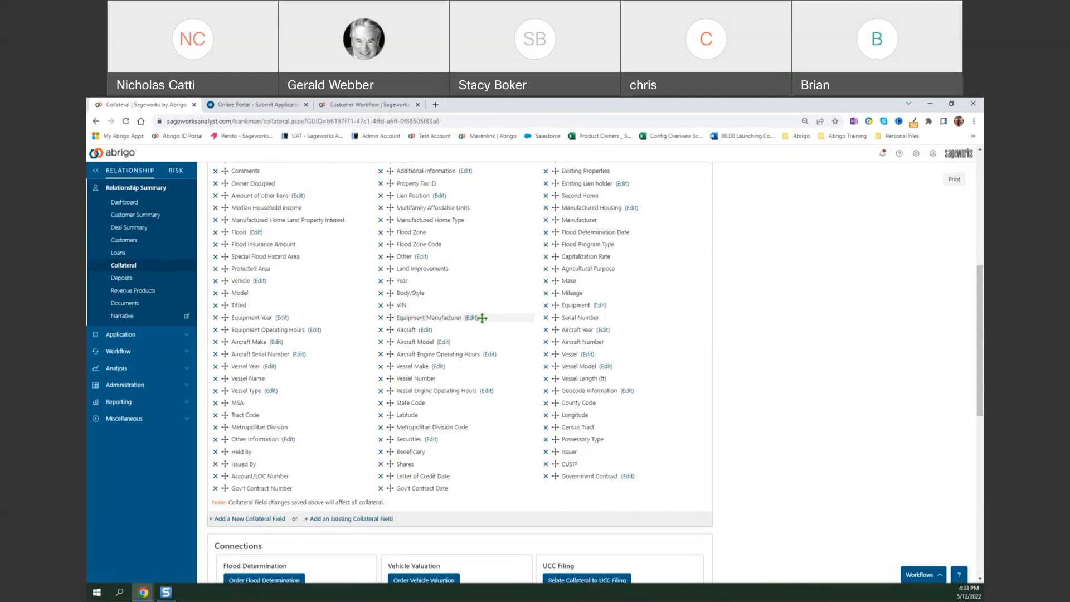
scroll(481, 318, up, 3)
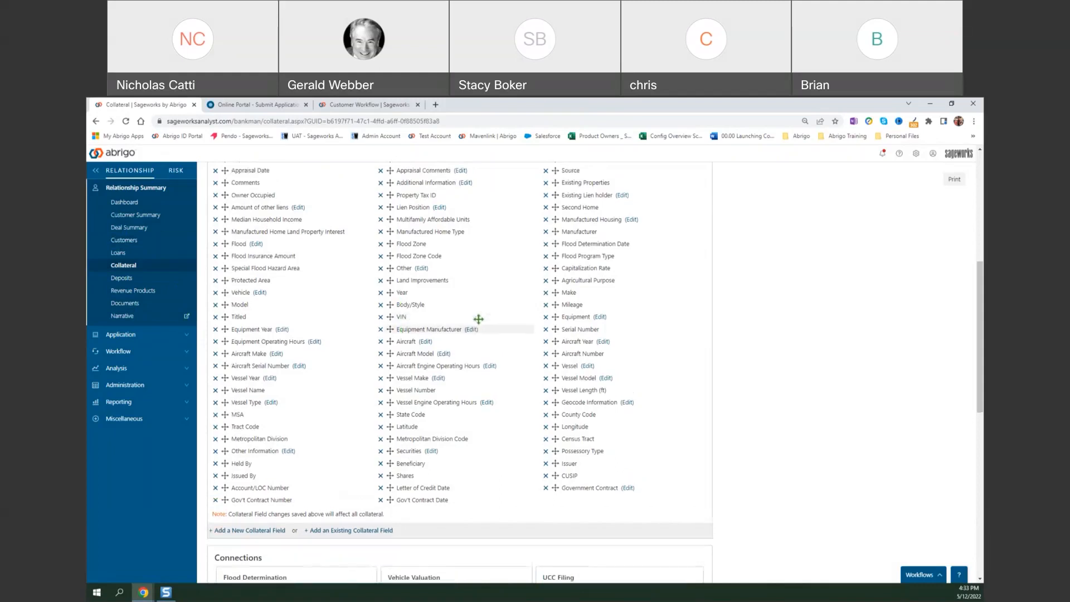
click(270, 217)
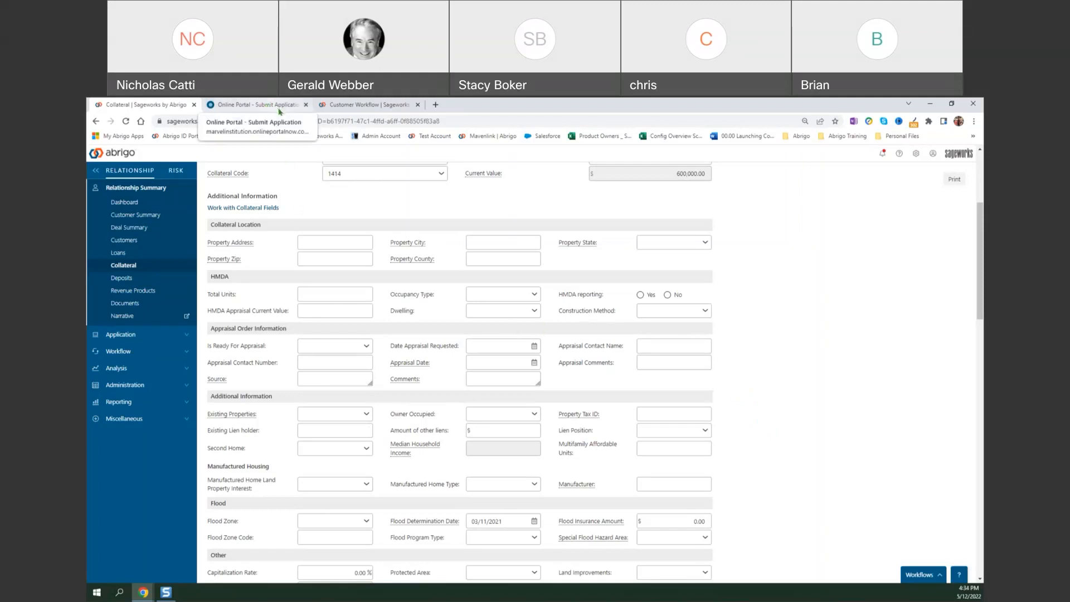
Refresh the Customer Workflow page and open the Online Loan #27 workflow.
click(369, 106)
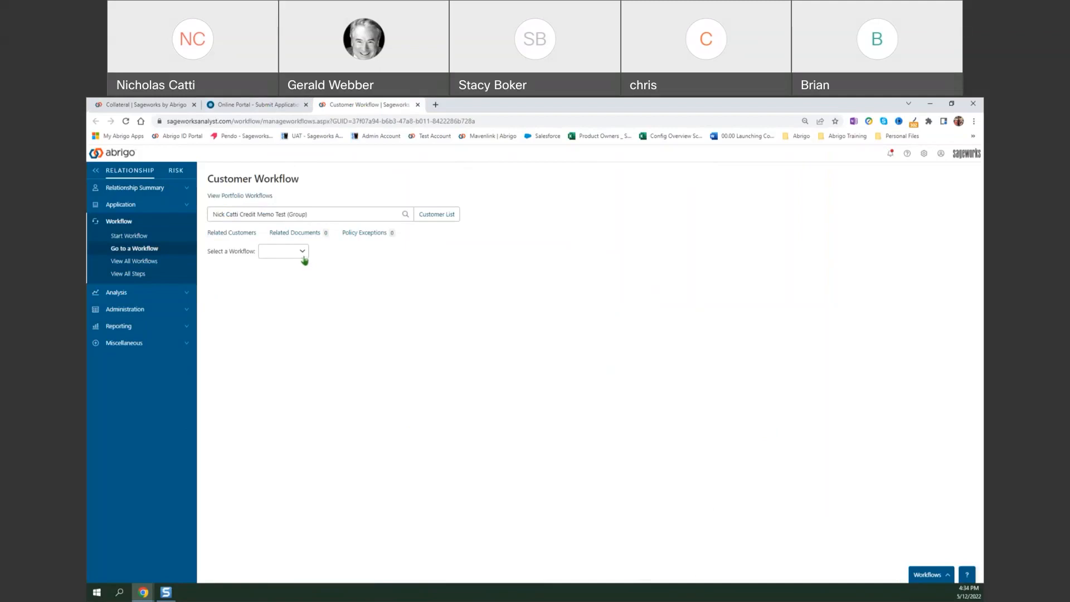
click(303, 256)
click(126, 120)
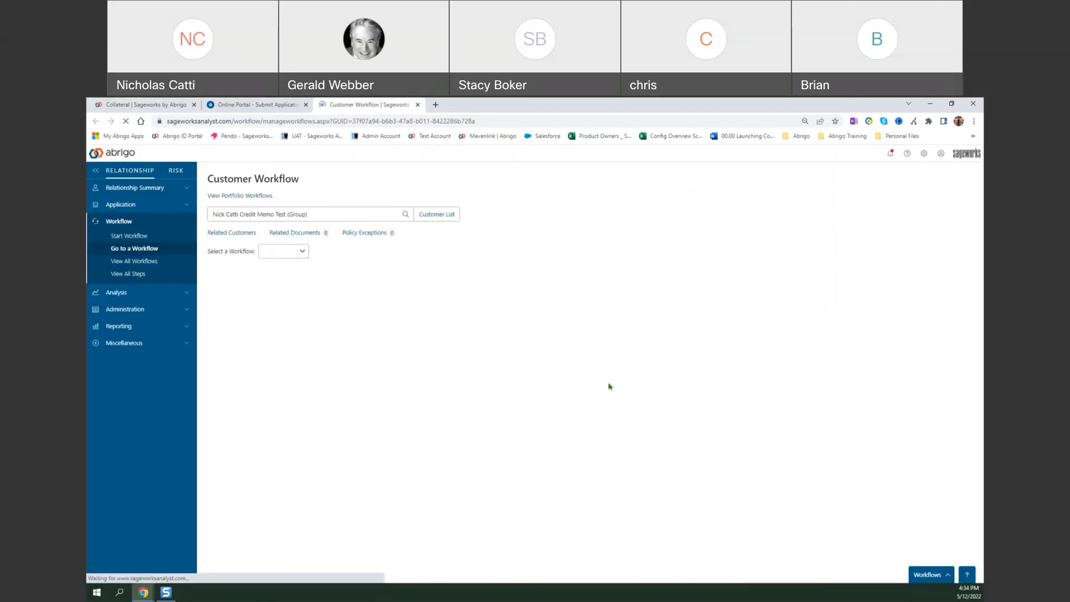
click(308, 253)
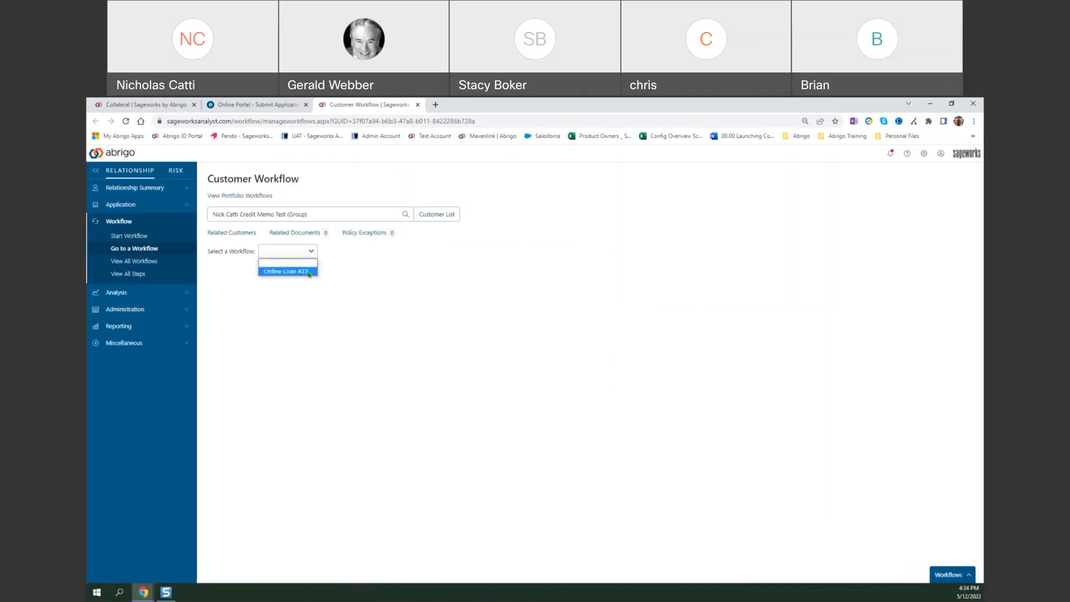
click(308, 272)
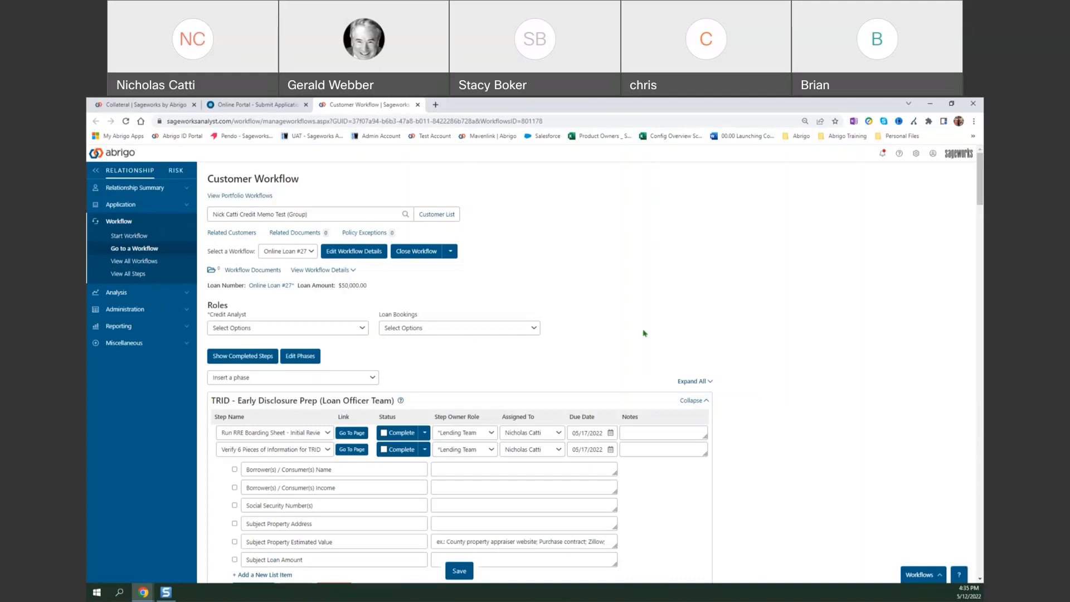
Examine the TRID - Early Disclosure Prep (Loan Officer Team) phase, collapsing and re-expanding it to see its steps.
scroll(639, 339, down, 2)
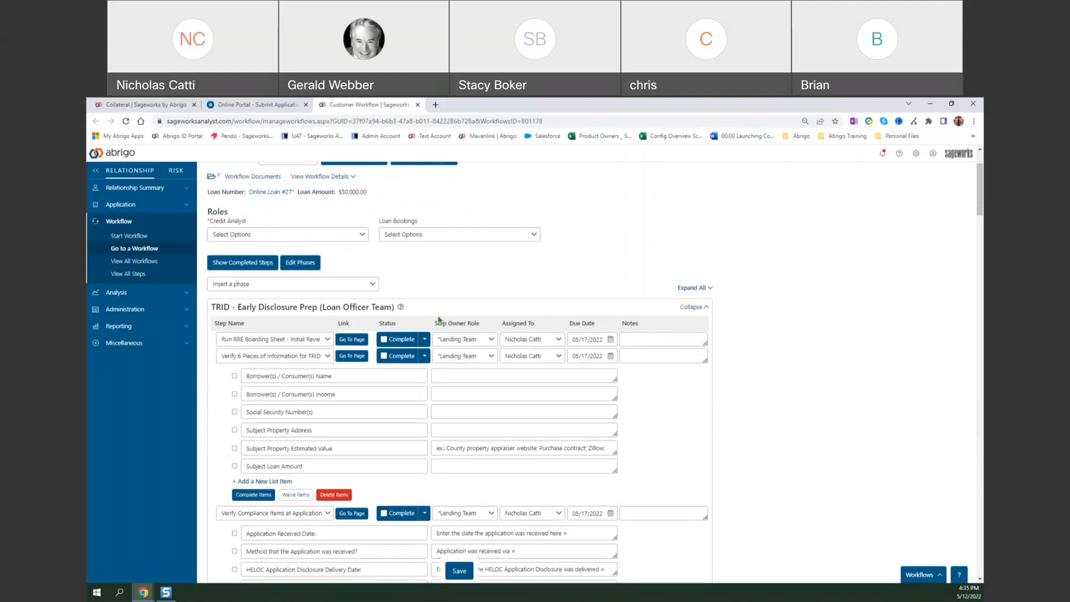
drag(221, 306, 397, 307)
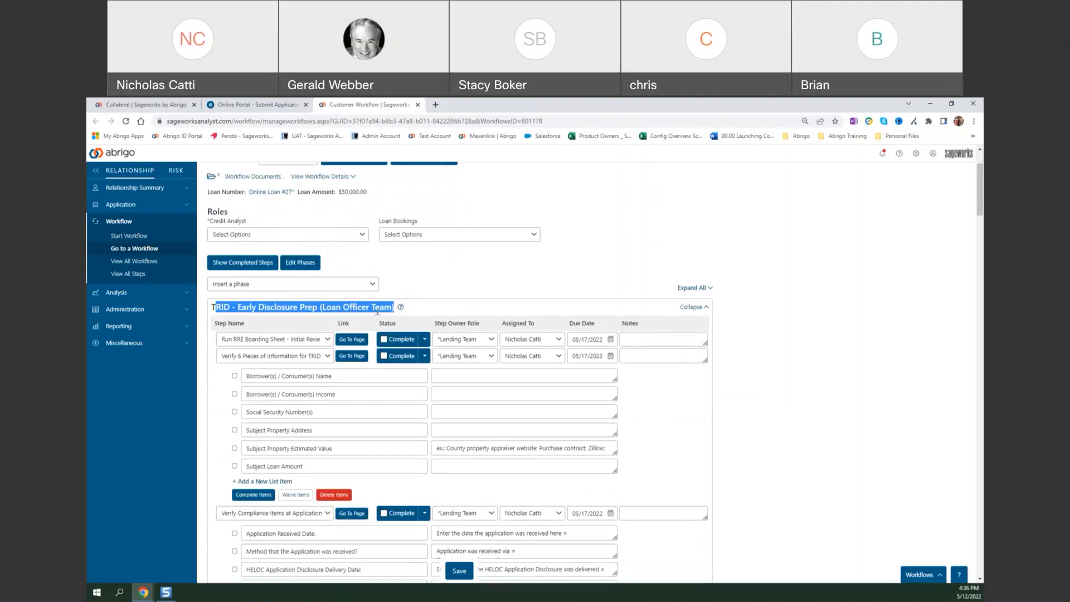
click(434, 312)
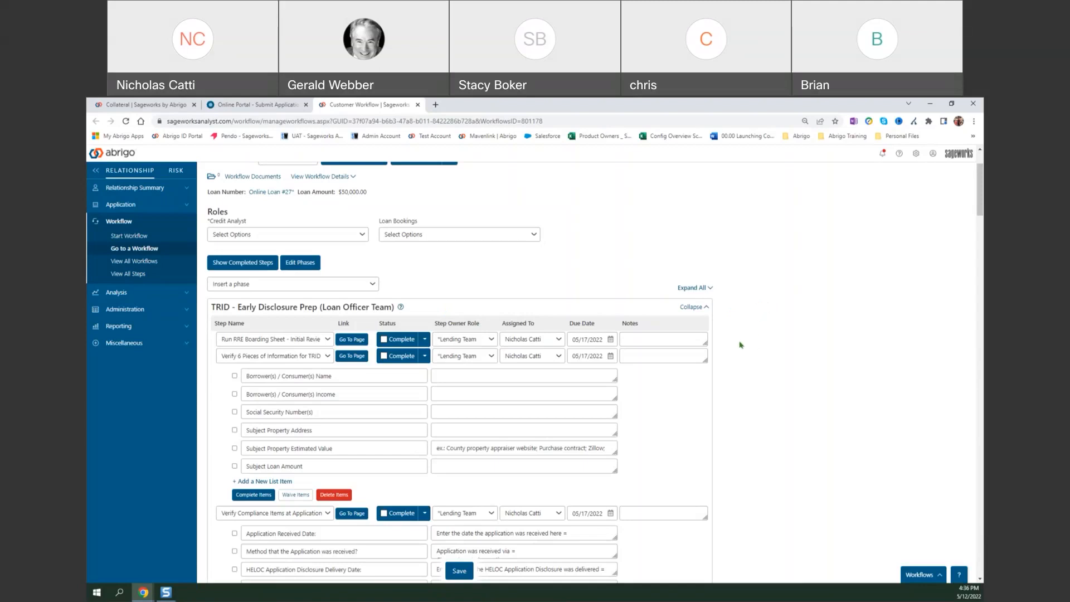
click(691, 306)
drag(213, 306, 486, 321)
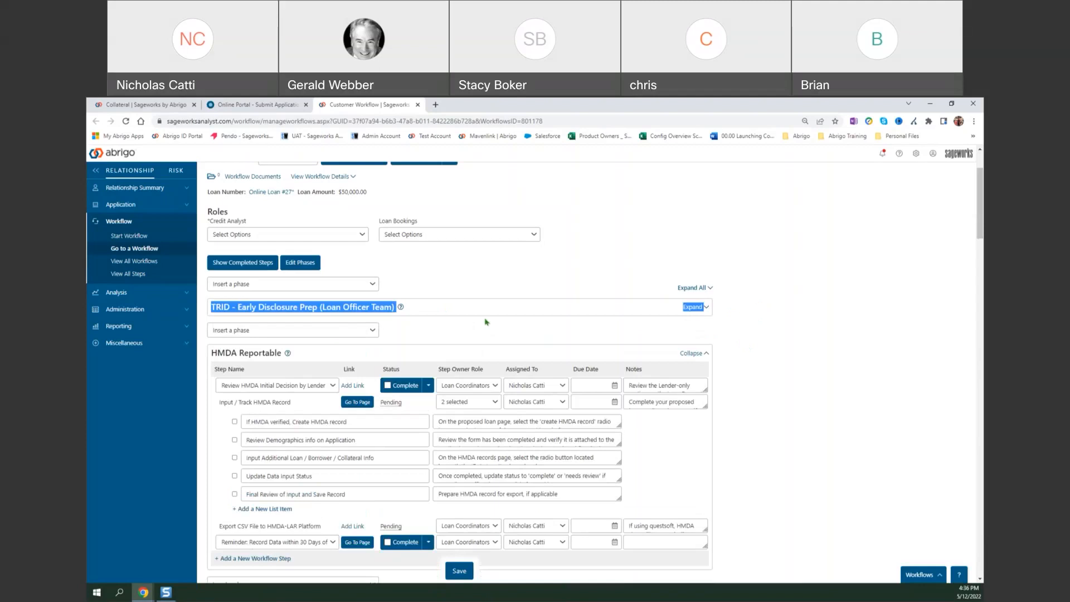
click(695, 310)
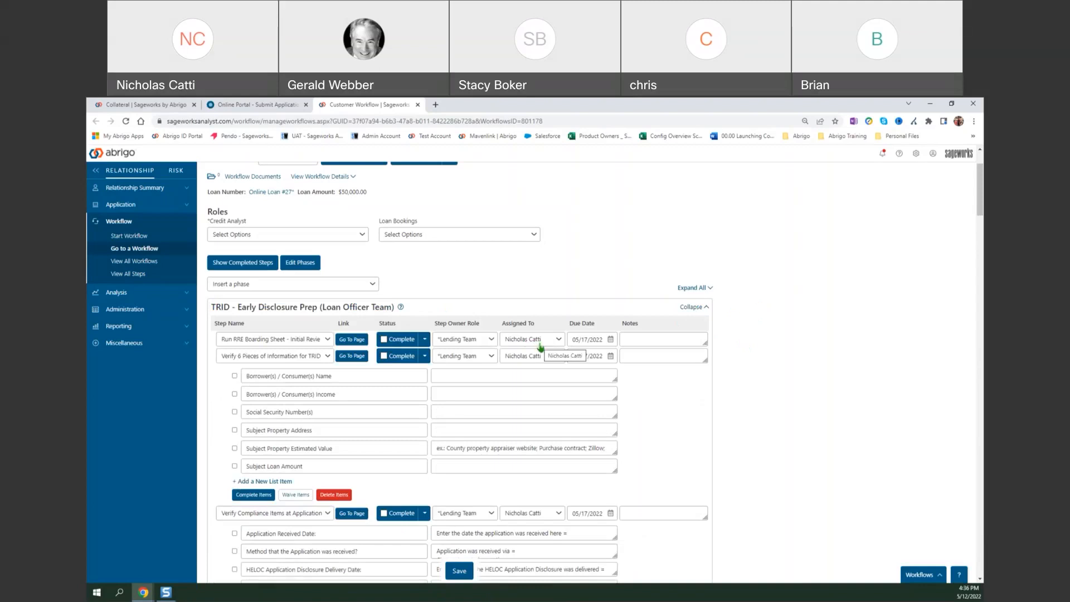
Recheck the outstanding workflow steps e-mail and view the users available for the Credit Analyst role.
key(alt+Tab)
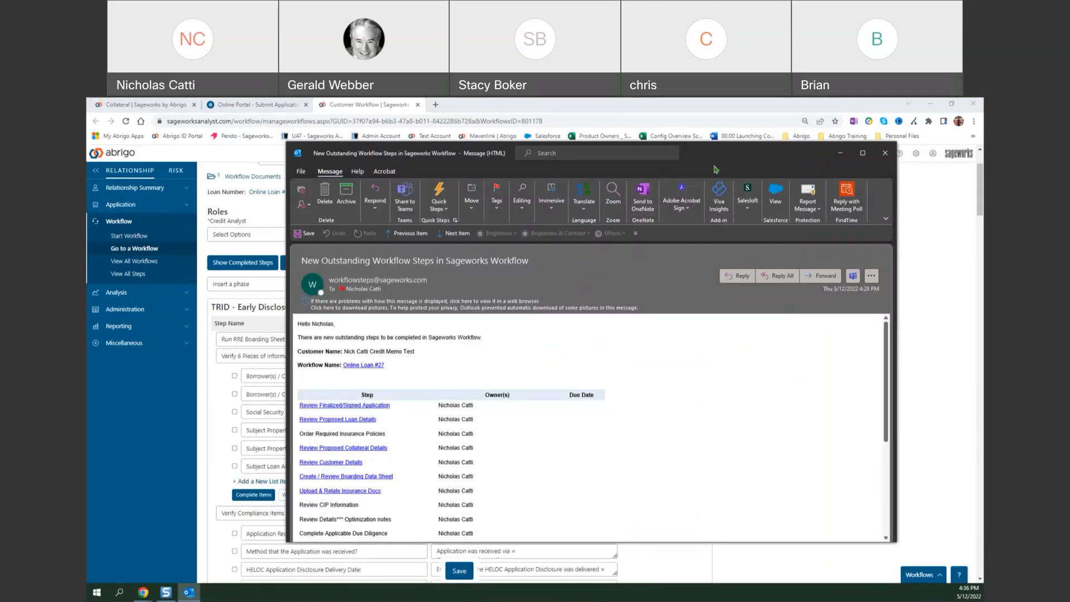
click(885, 153)
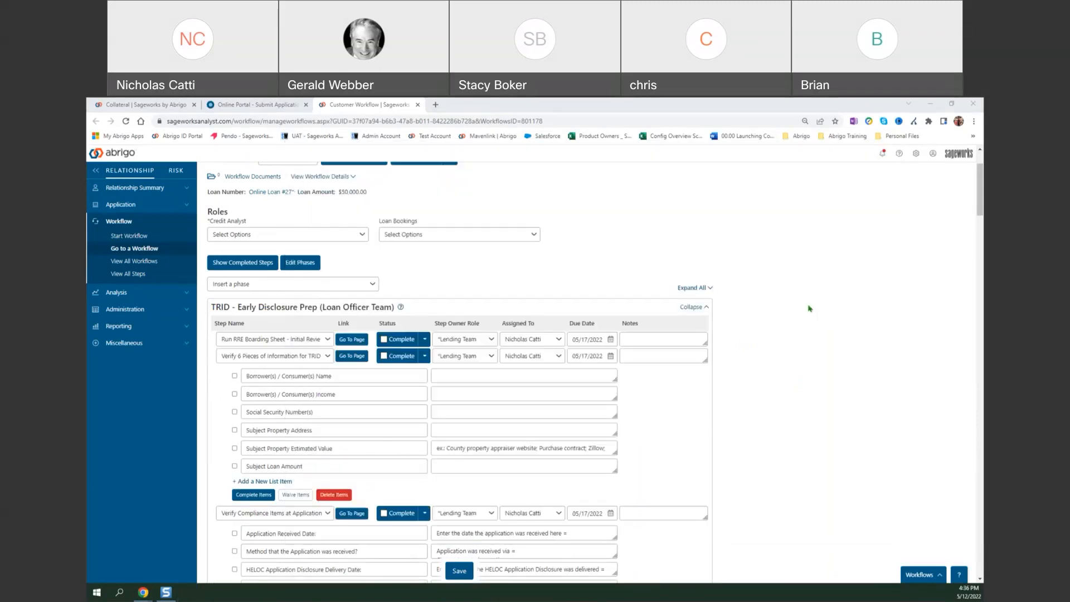
click(285, 235)
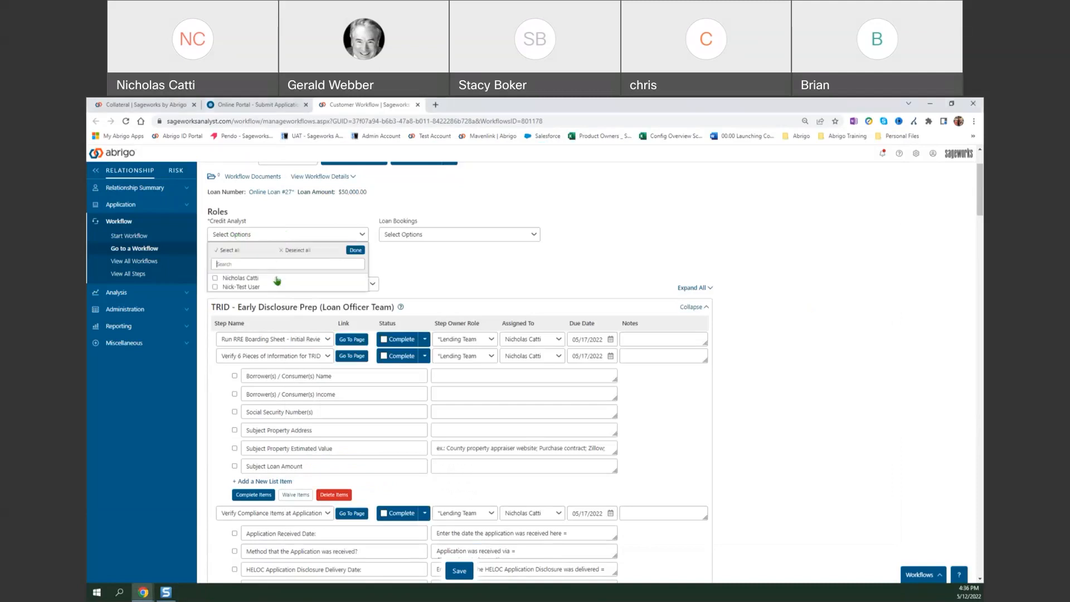
click(404, 261)
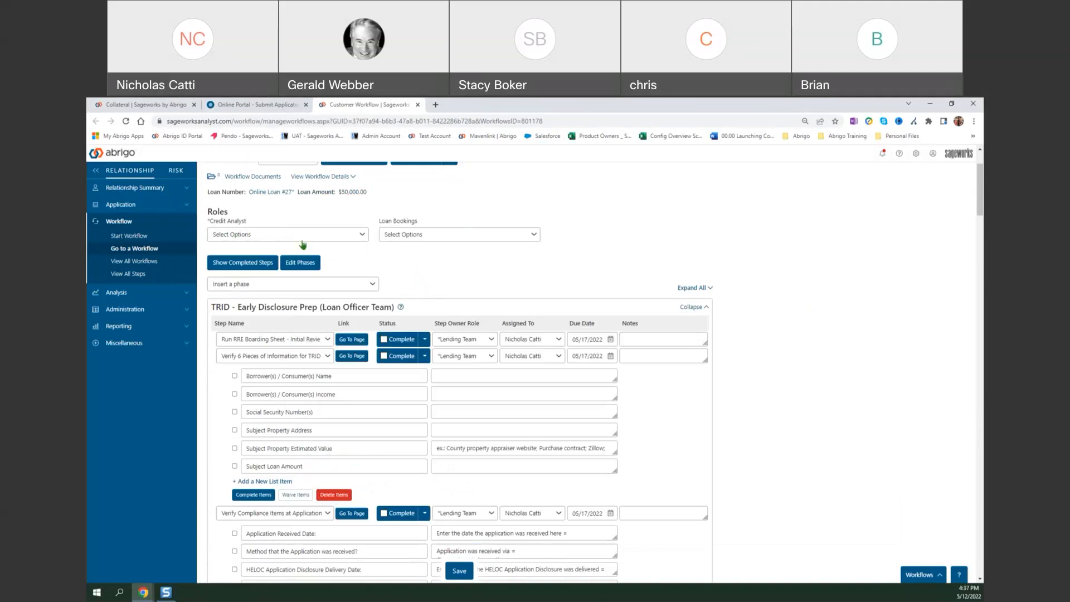
Look through the TRID phase checklists and open the page linked to the Run RRE Boarding Sheet - Initial Review step.
scroll(480, 274, down, 1)
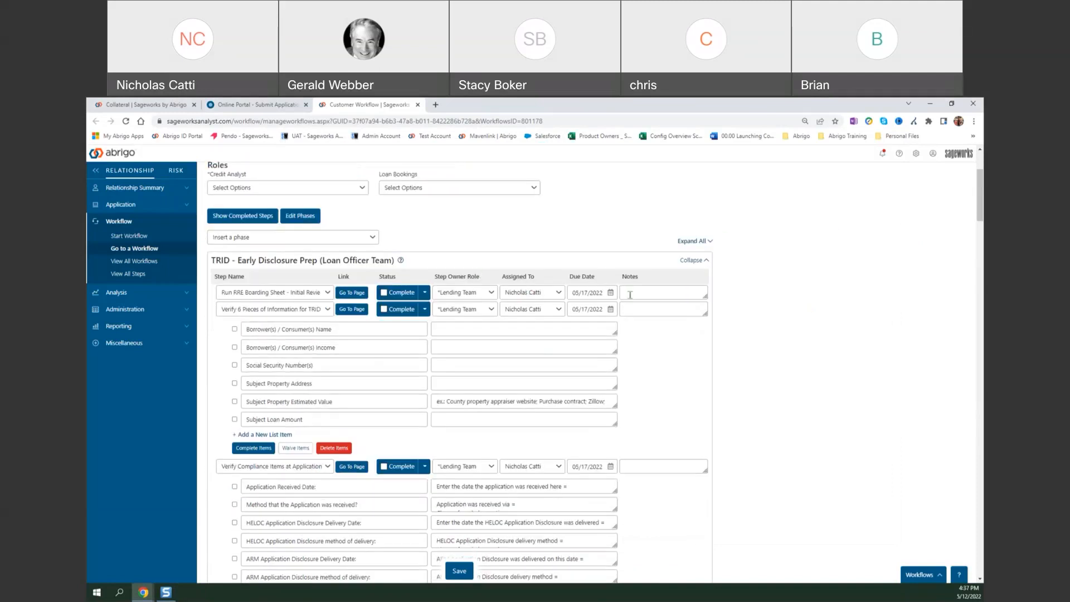
scroll(629, 294, down, 1)
scroll(646, 309, down, 1)
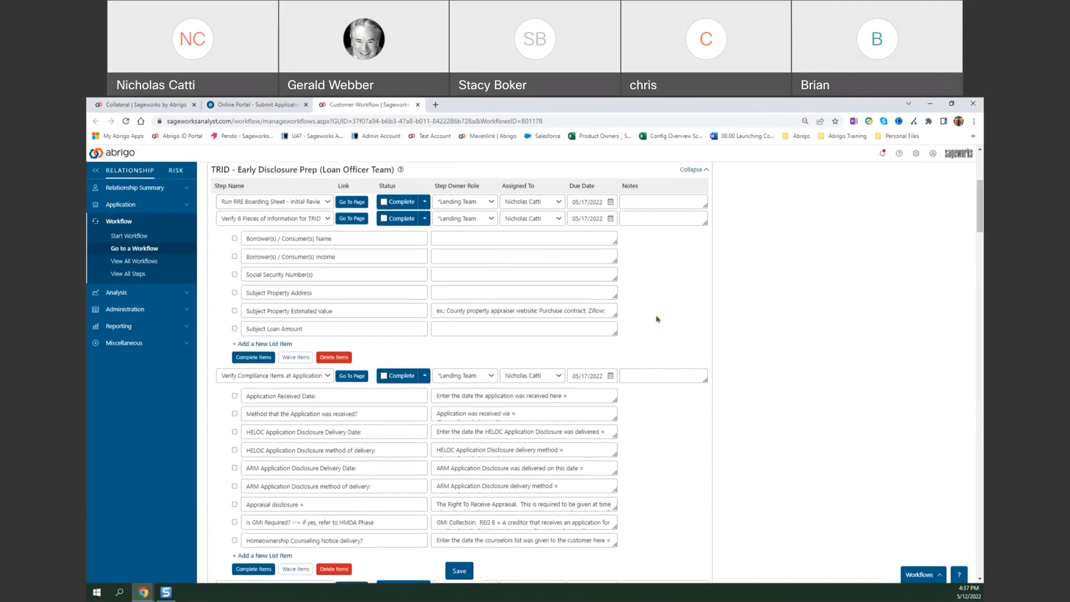
scroll(713, 323, up, 1)
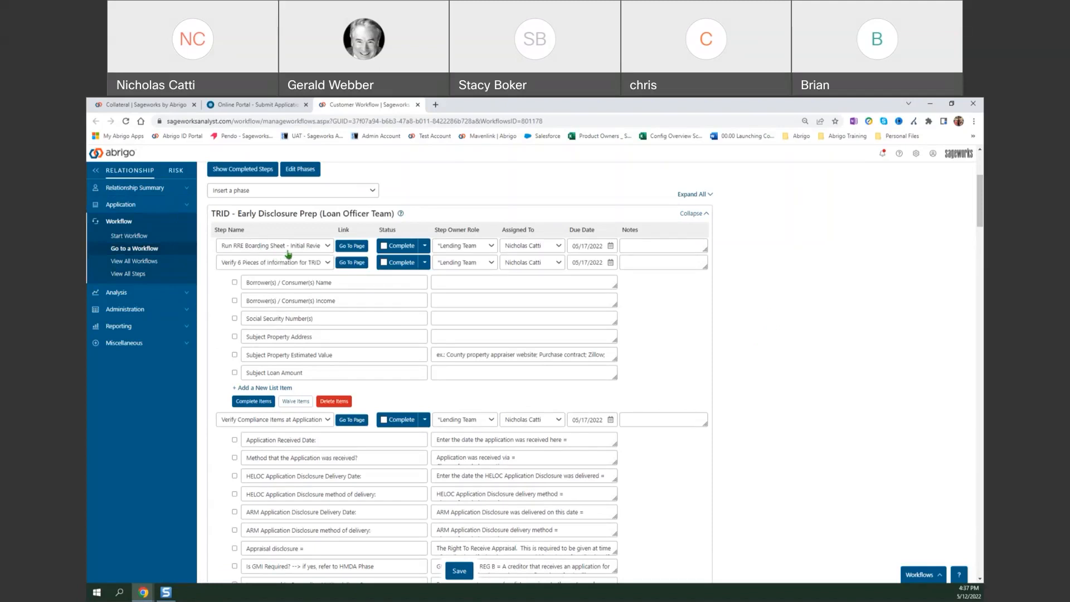
click(350, 247)
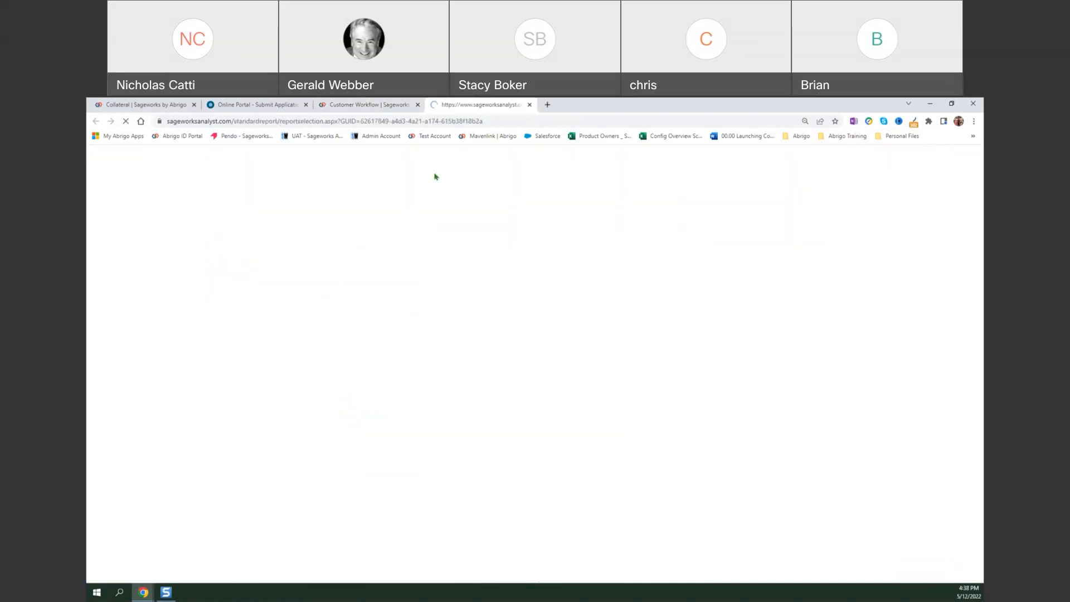
Start a new standard report named TRID and apply the 1. RRE Boarding Sheet - Initial Review template.
click(265, 252)
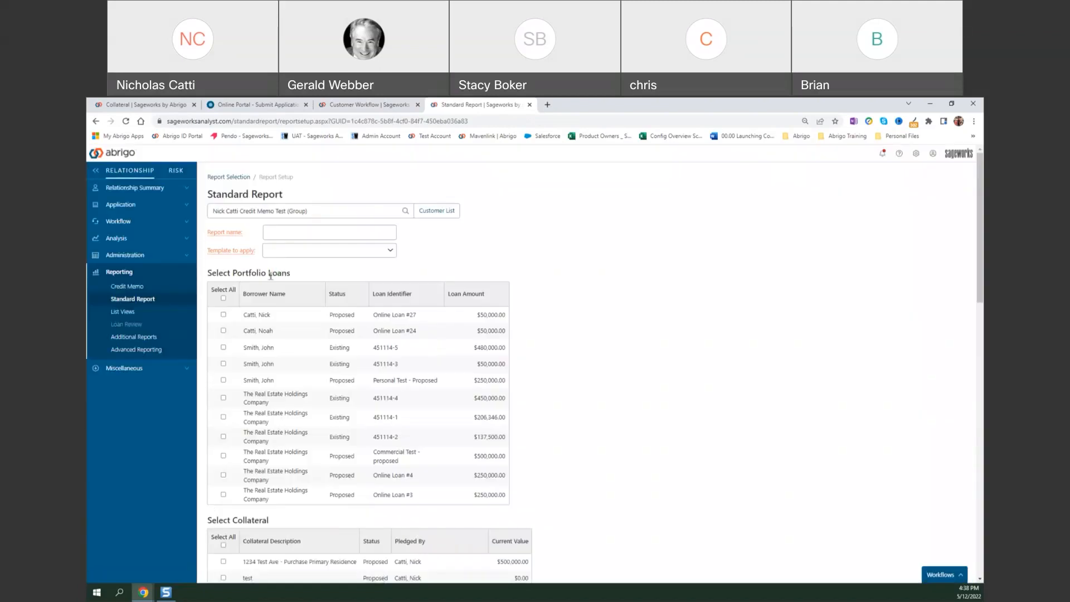
click(296, 231)
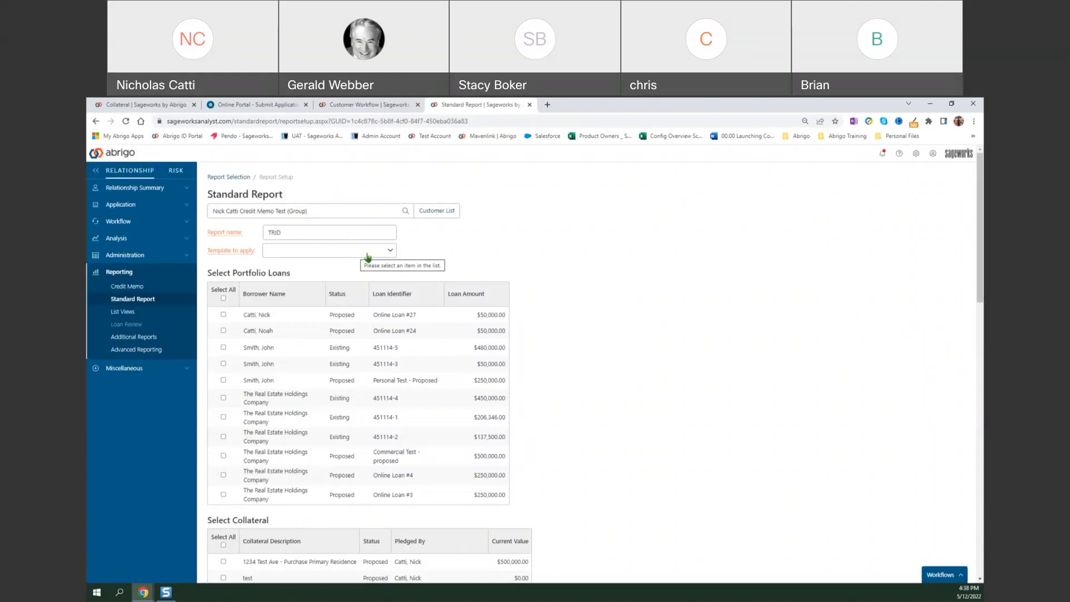
click(320, 252)
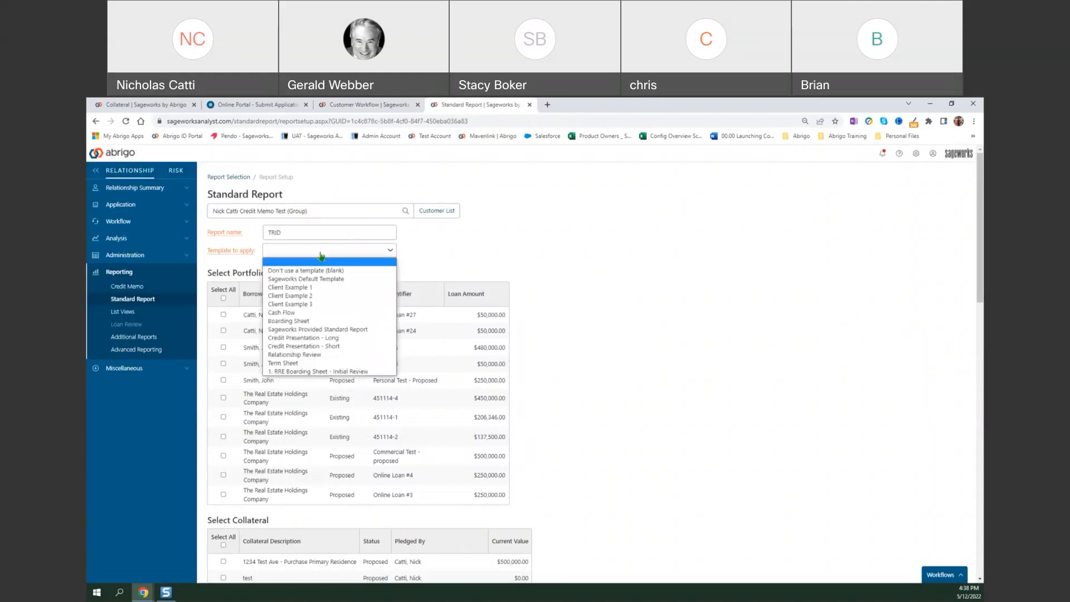
click(333, 372)
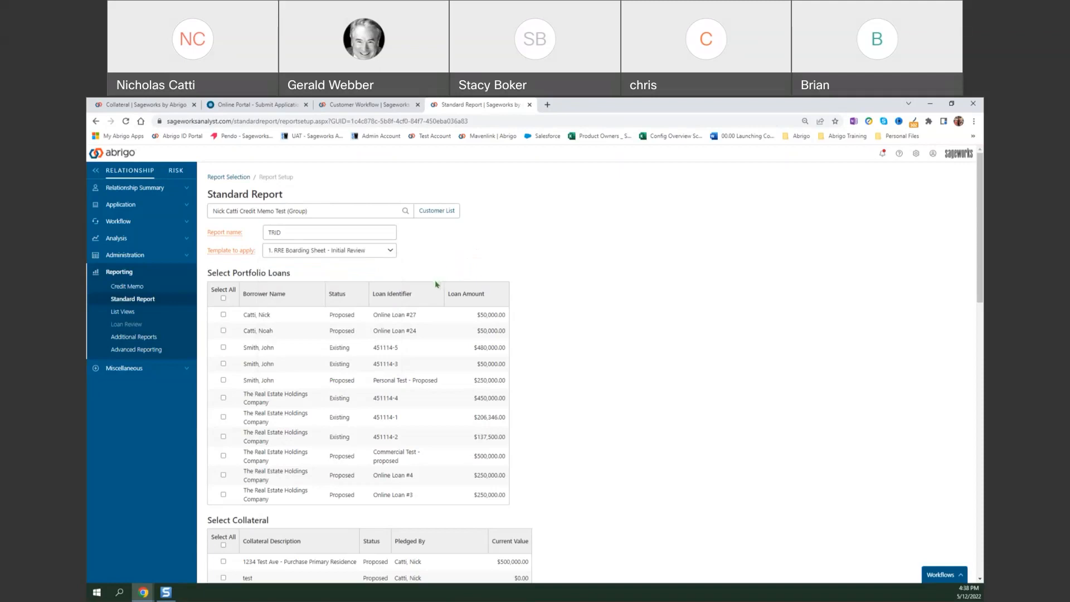
Include Online Loan #27 in the report, check its pledged collateral and the financial statement options, and save to generate the report.
drag(241, 318, 508, 320)
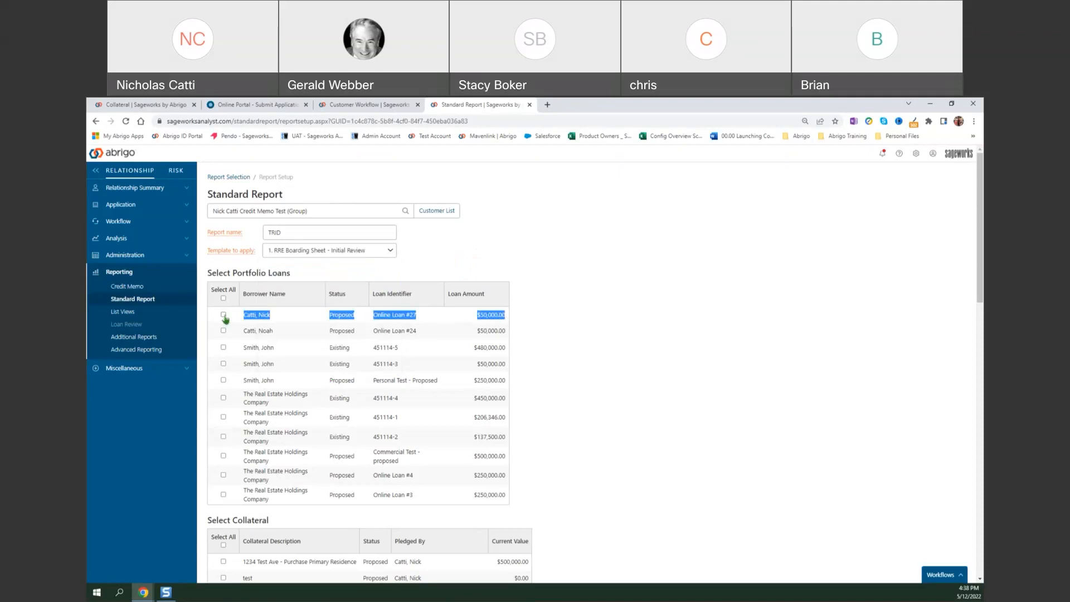
scroll(225, 318, down, 2)
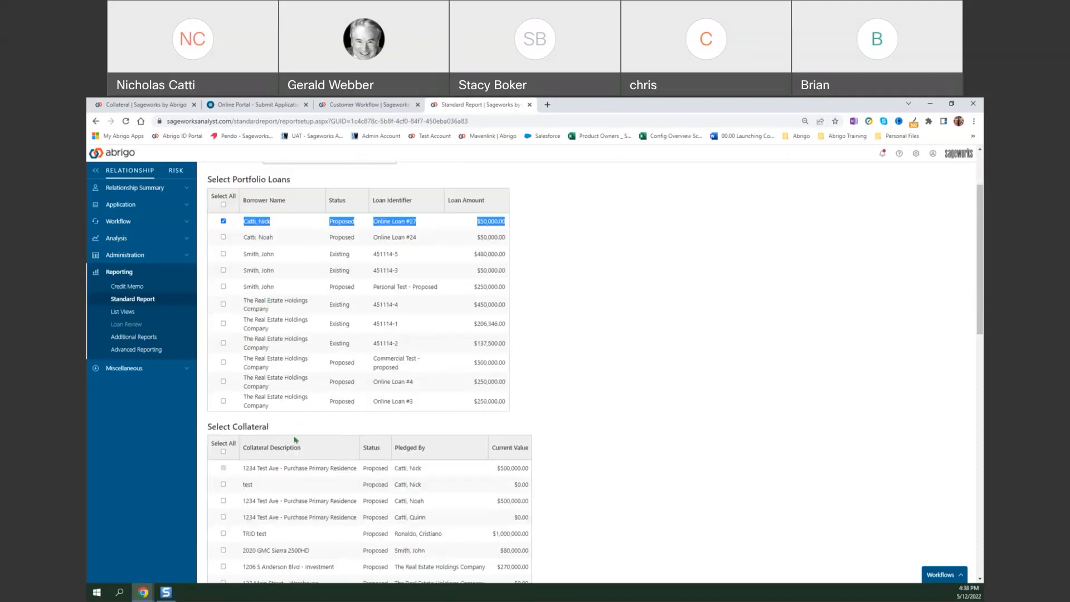
drag(237, 471, 460, 478)
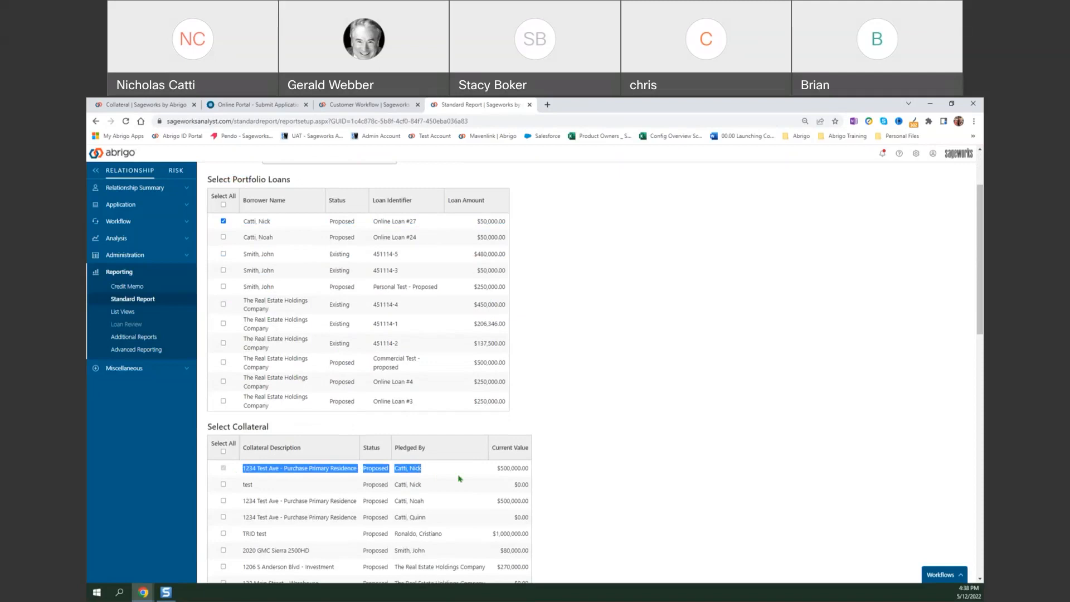
click(604, 455)
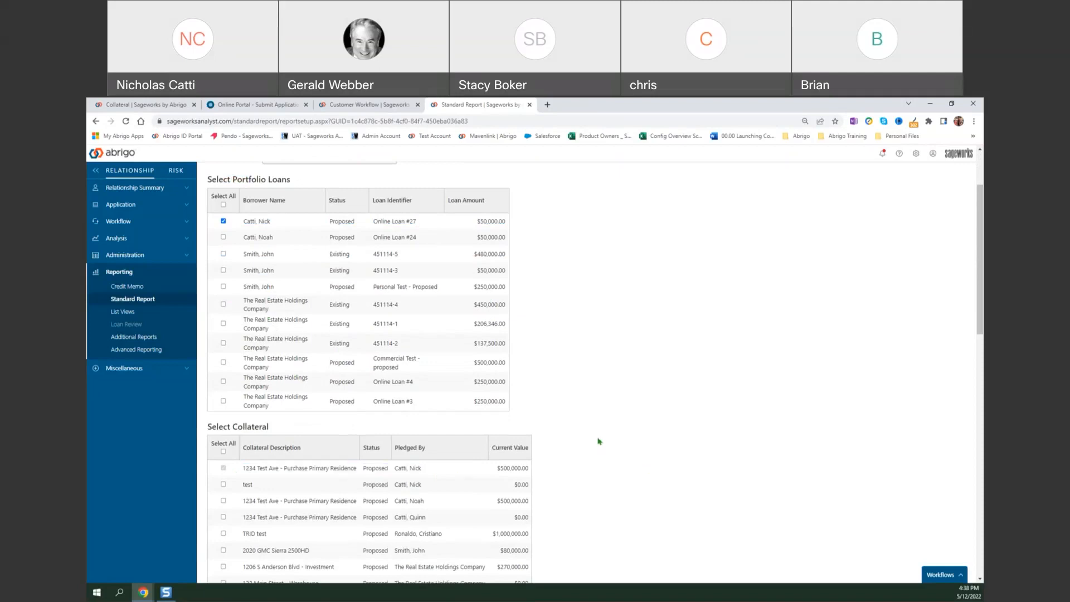
scroll(599, 443, down, 6)
scroll(595, 442, down, 5)
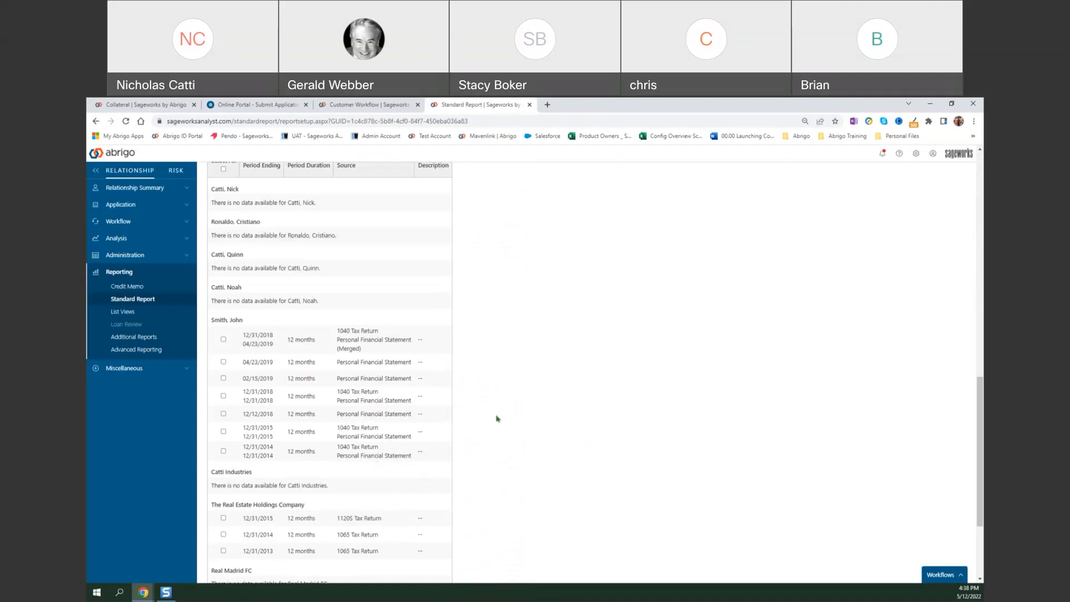
scroll(493, 413, down, 3)
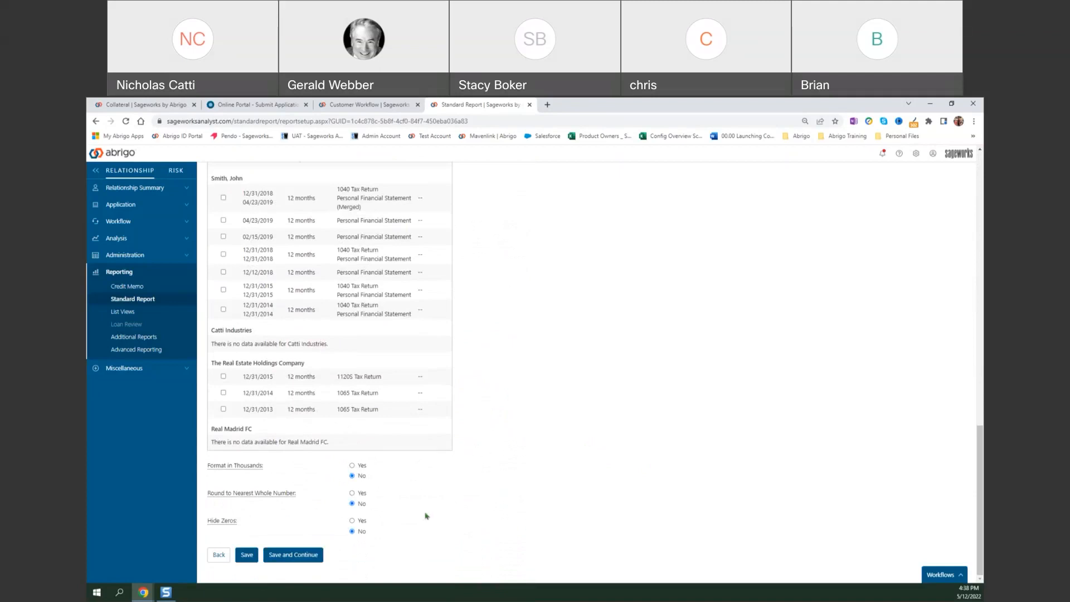
click(309, 557)
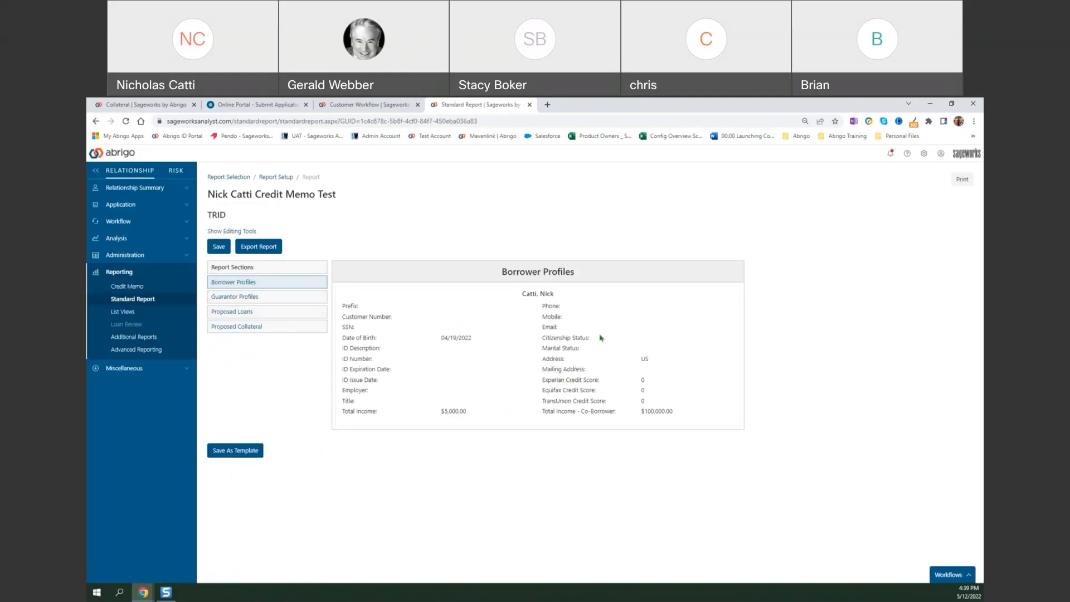
Review the report's Guarantor Profiles, Proposed Loans and Proposed Collateral sections.
click(265, 297)
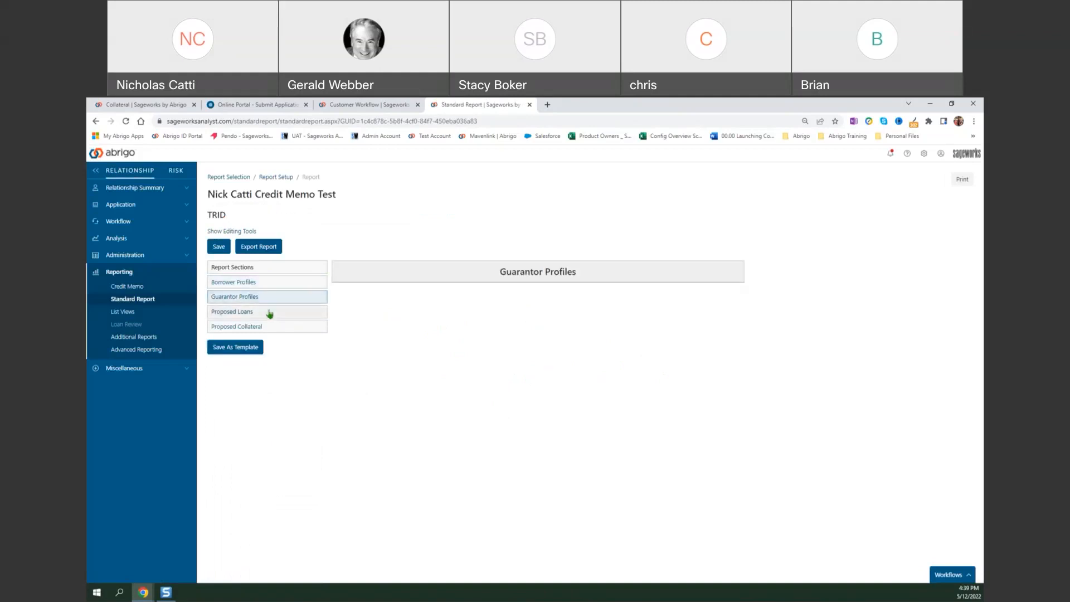
click(270, 313)
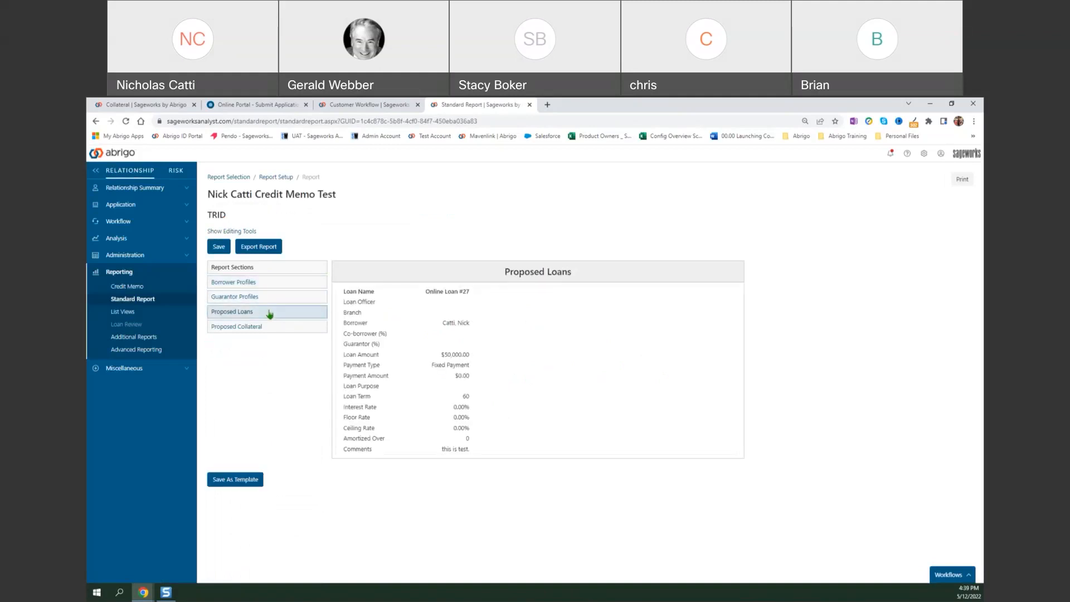
click(271, 329)
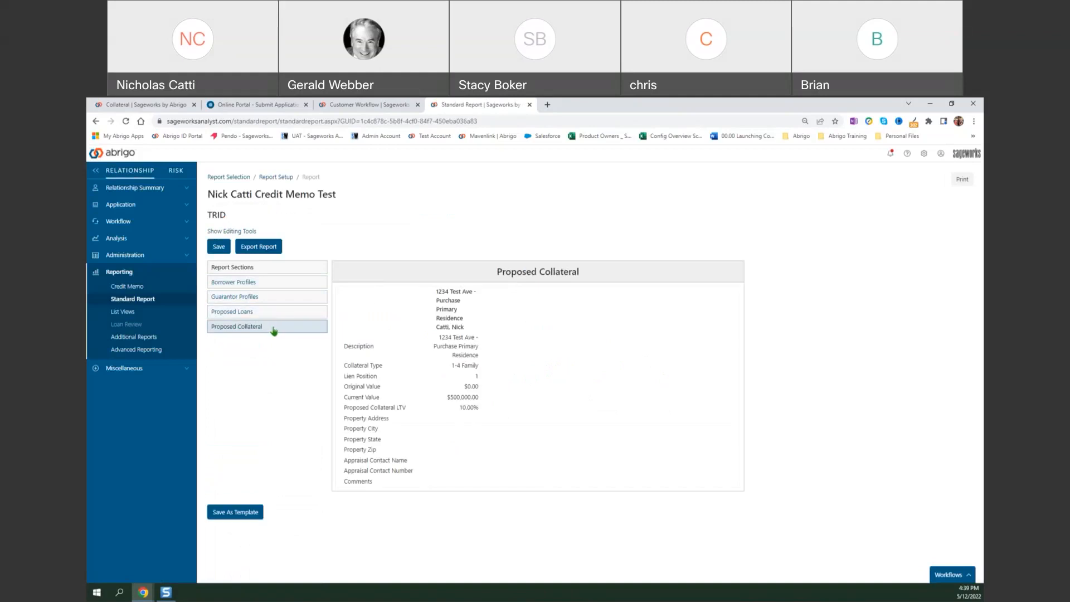
Return to the Customer Workflow page and mark the Run RRE Boarding Sheet - Initial Review step complete.
click(391, 106)
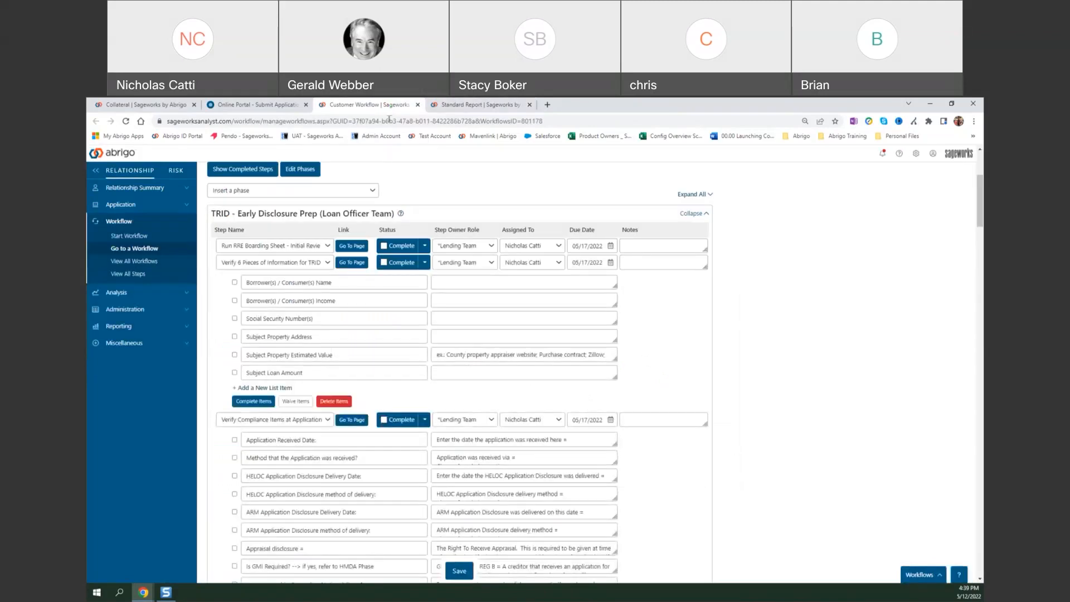
click(397, 246)
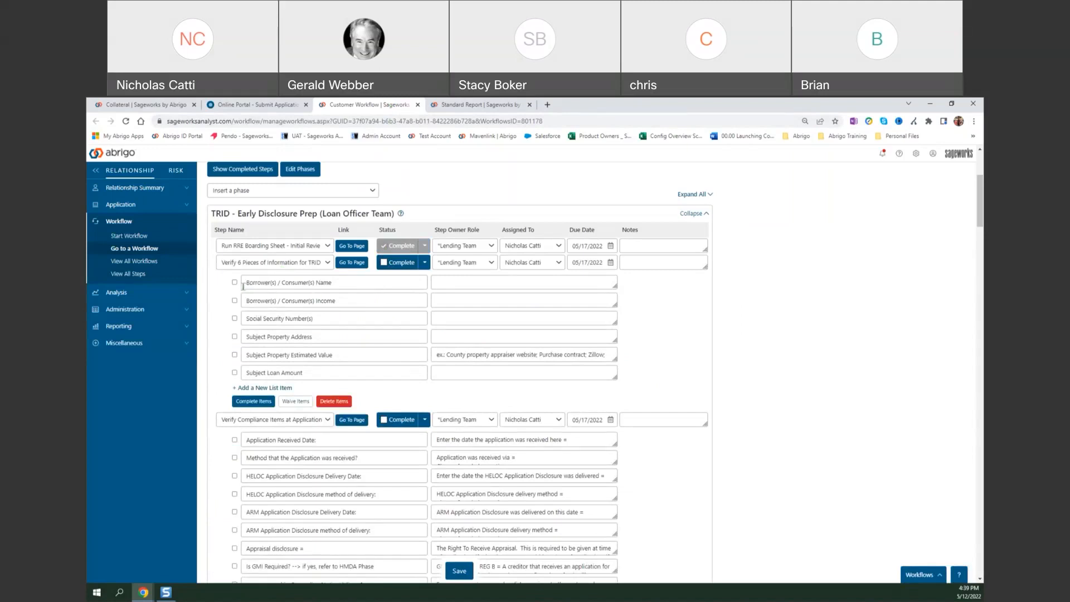
Reopen the TRID report's Borrower Profiles section and check the borrower's name in the printer-friendly version.
click(470, 104)
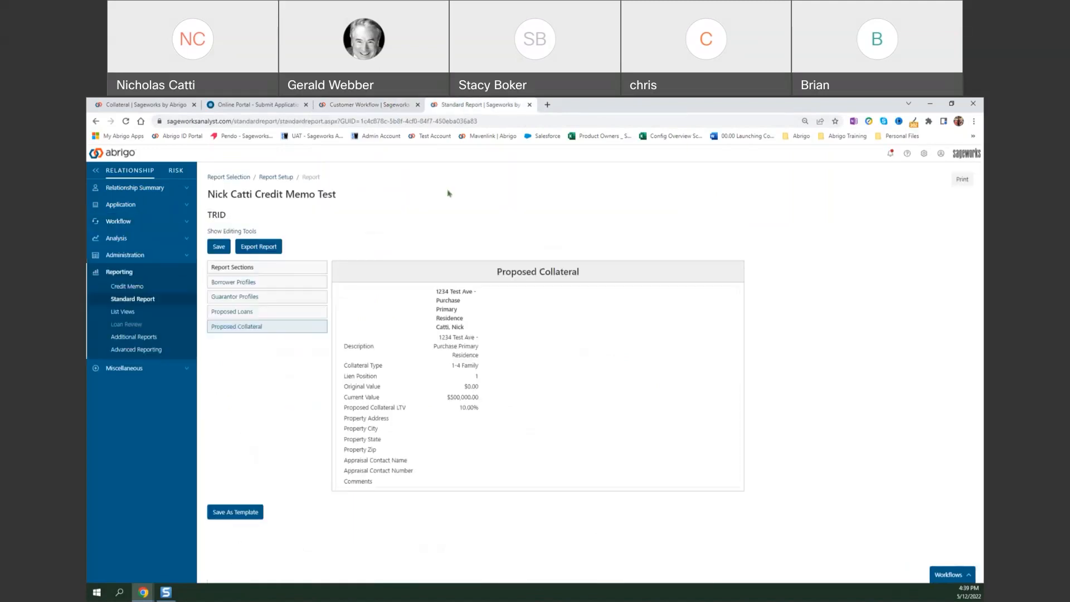
click(294, 282)
click(962, 179)
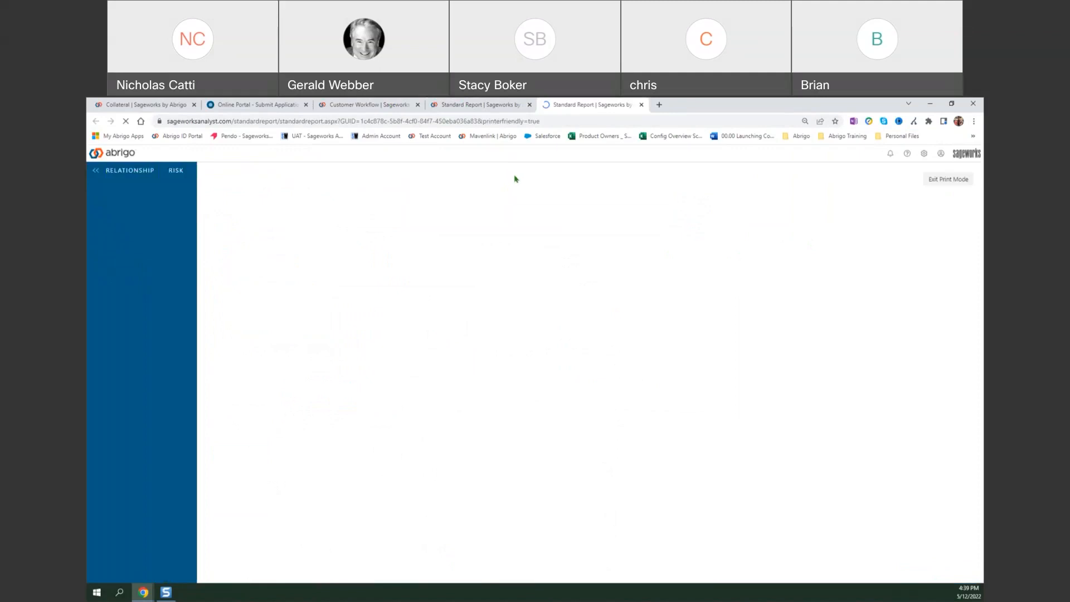
click(529, 105)
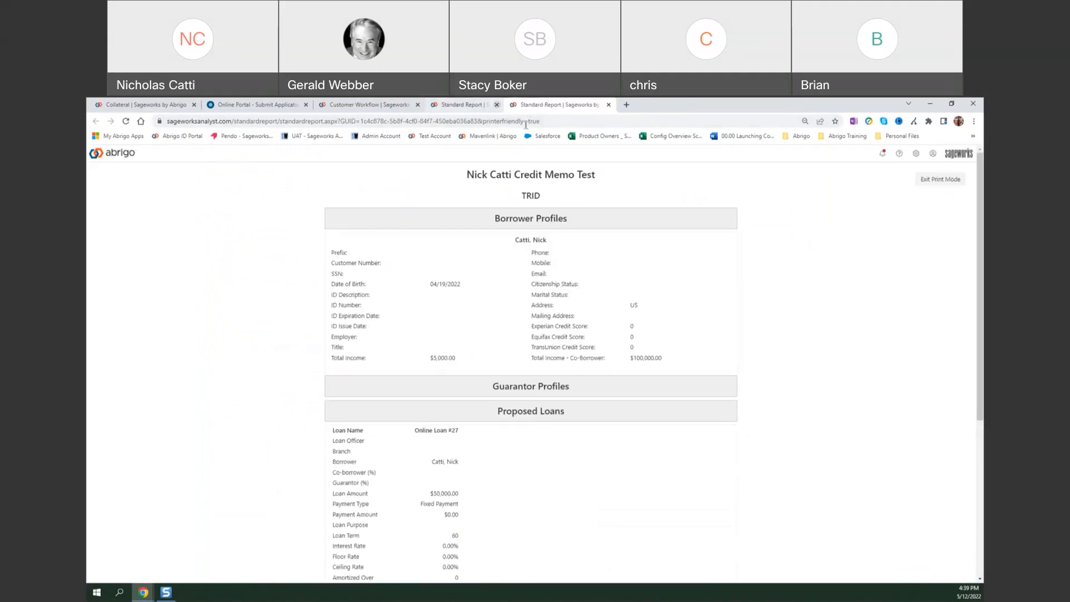
drag(517, 240, 580, 239)
click(580, 239)
Tick the borrower name, income and Social Security number items in the workflow and complete the Verify 6 Pieces of Information for TRID step.
click(335, 105)
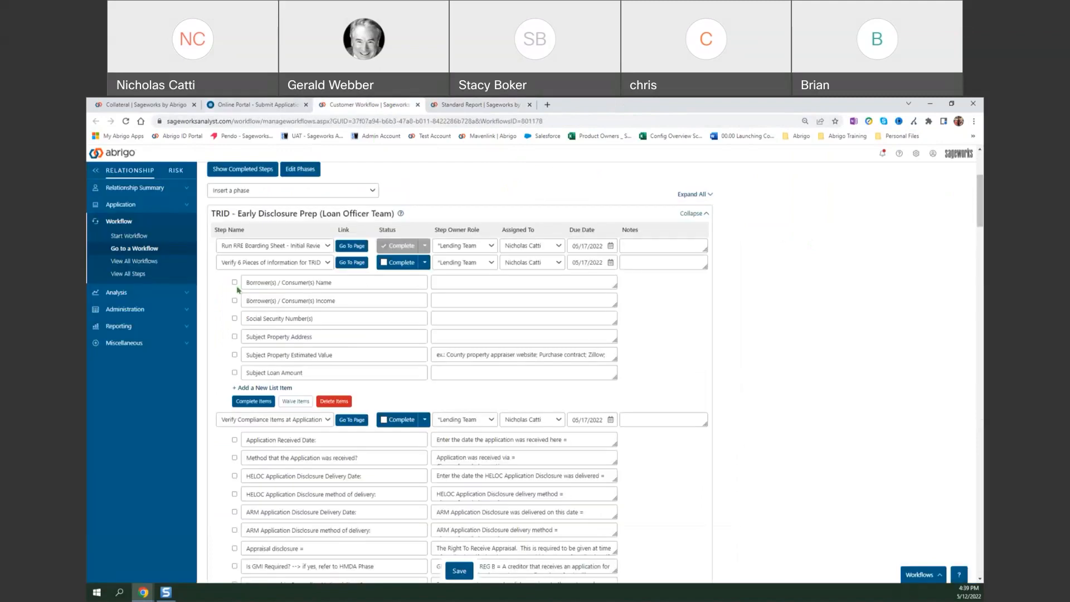
click(234, 318)
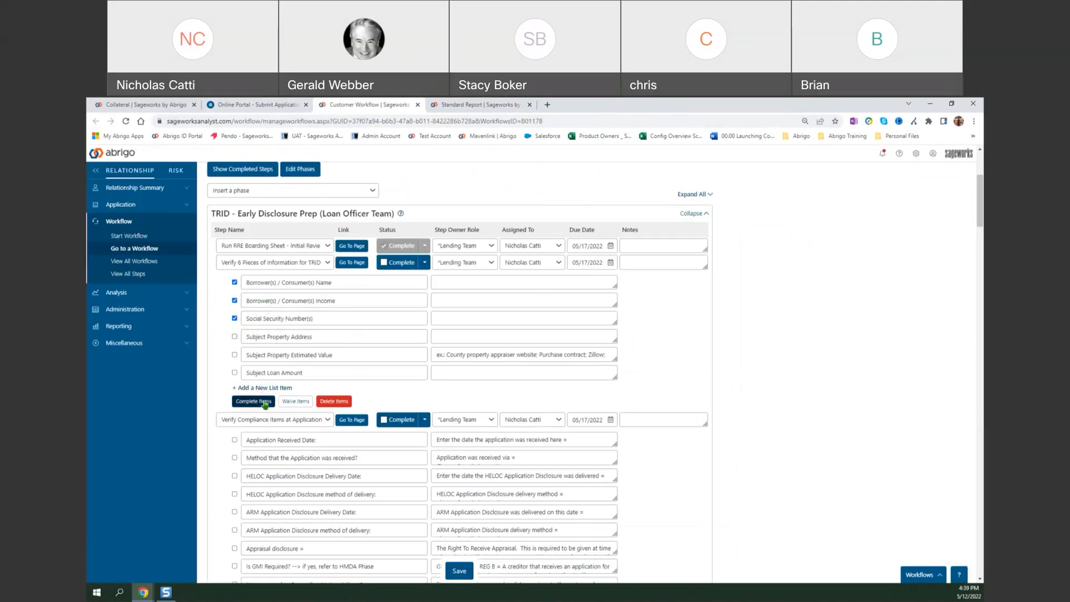
click(384, 263)
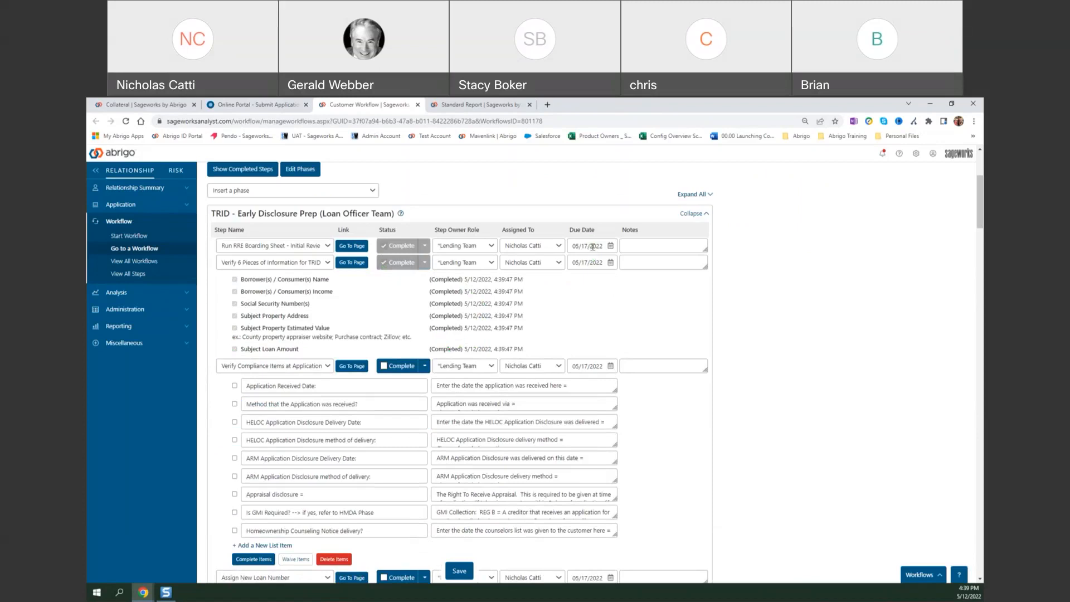
Look over the remaining TRID phase steps and check their due dates against the May 2022 system calendar.
scroll(601, 302, down, 3)
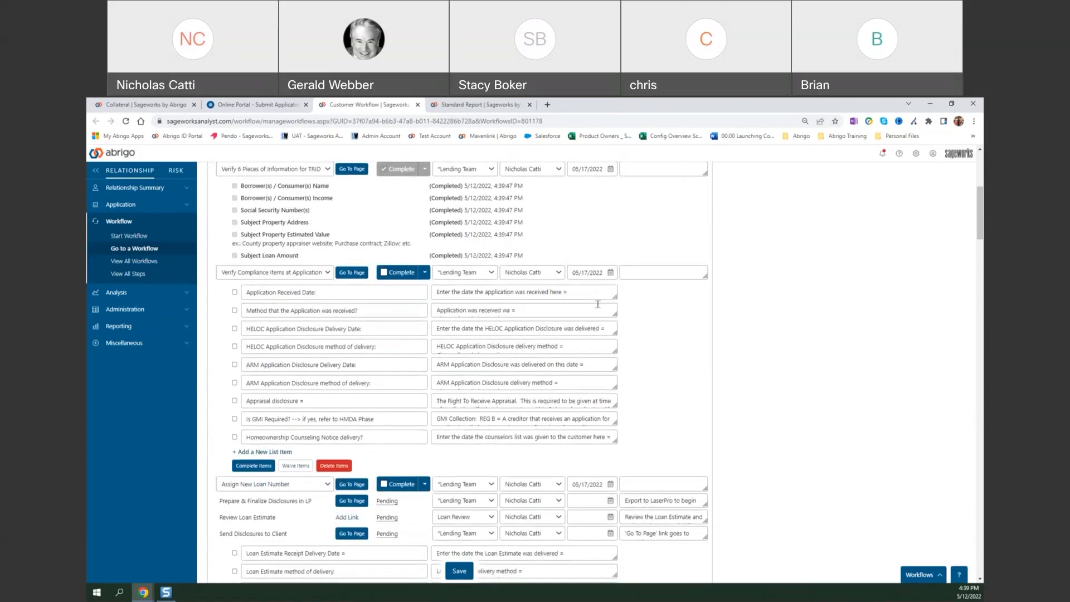
scroll(665, 397, up, 4)
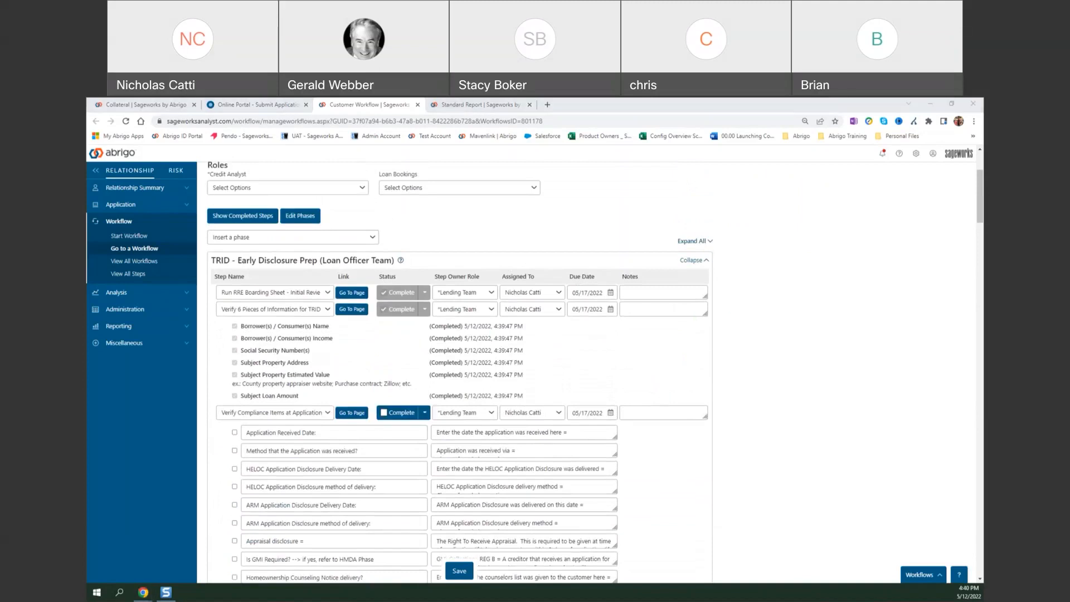
click(861, 380)
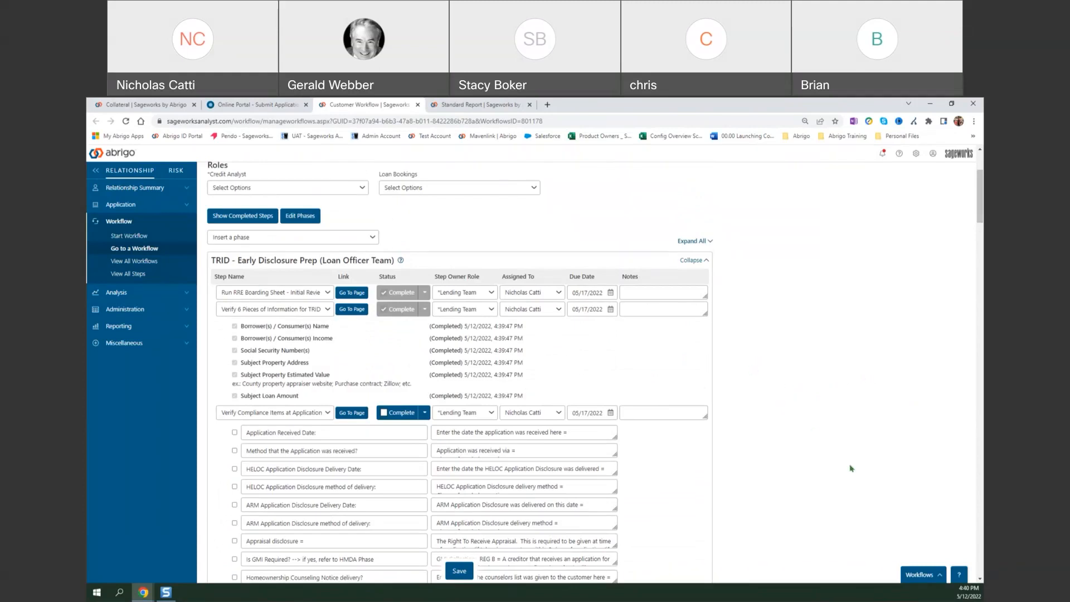
click(962, 597)
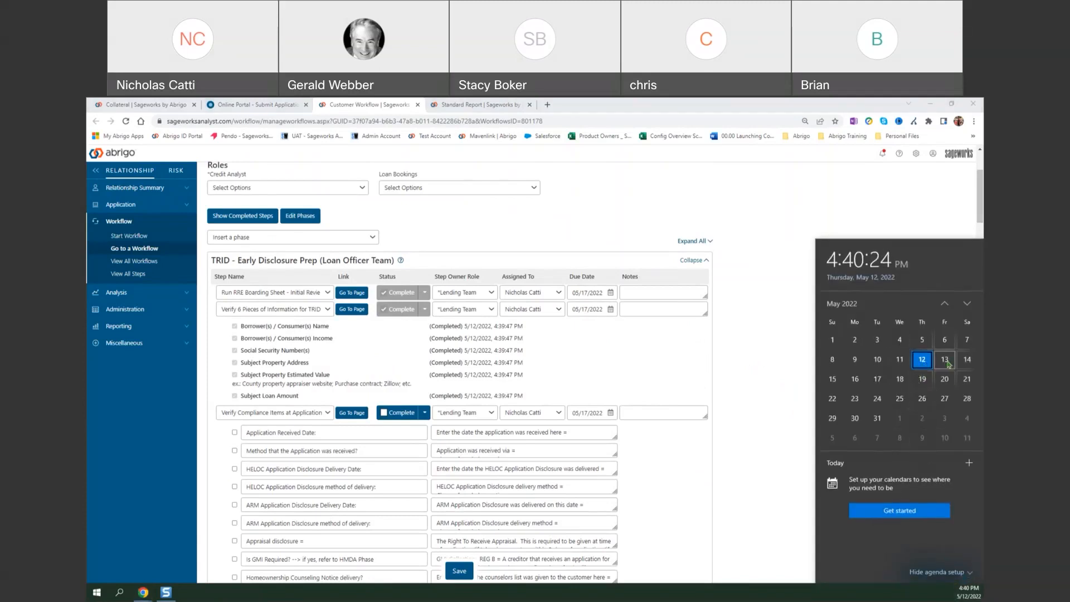
click(778, 368)
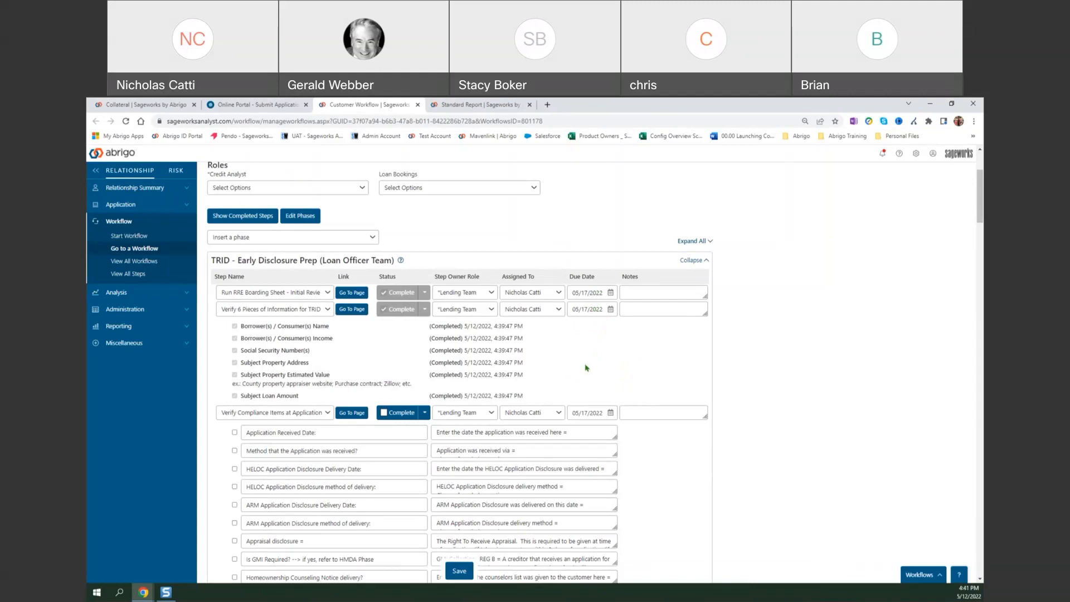
Look at the workflow's document upload option and the completion timestamps of the six TRID information items.
scroll(588, 365, down, 2)
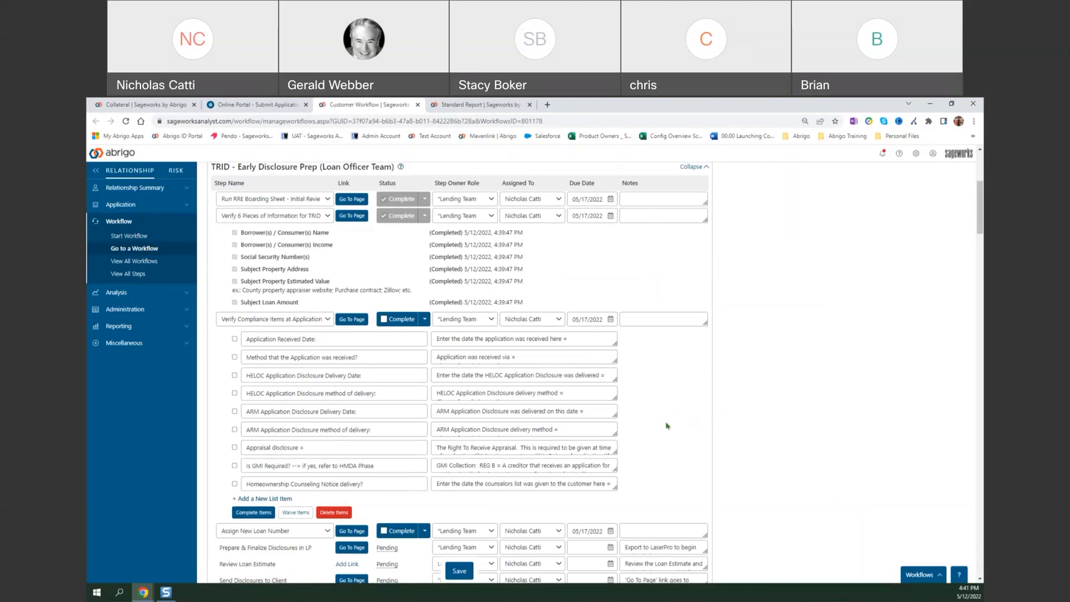
scroll(667, 426, up, 4)
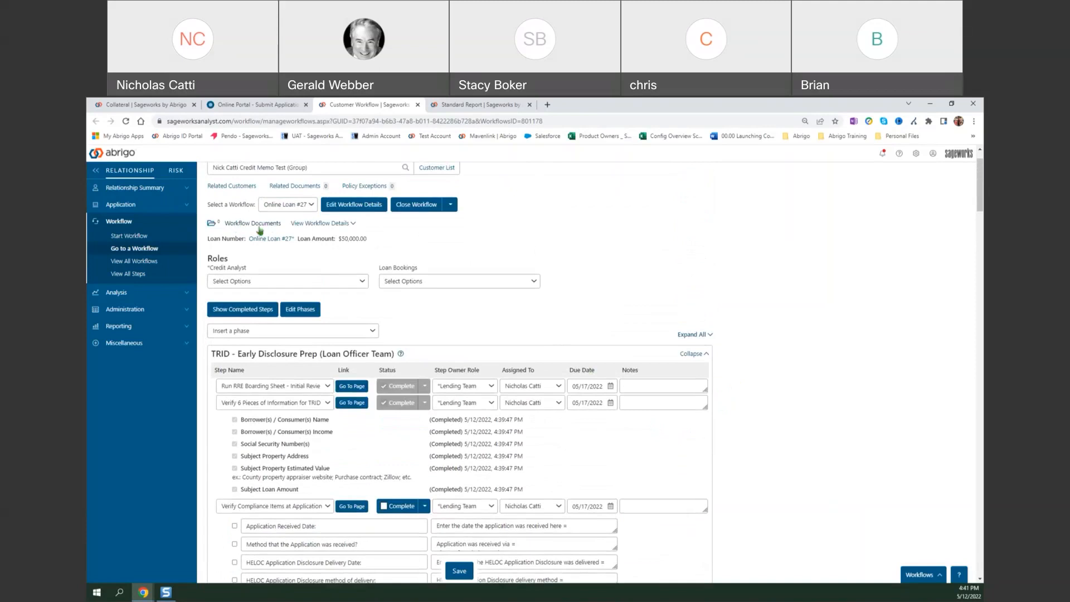
click(259, 224)
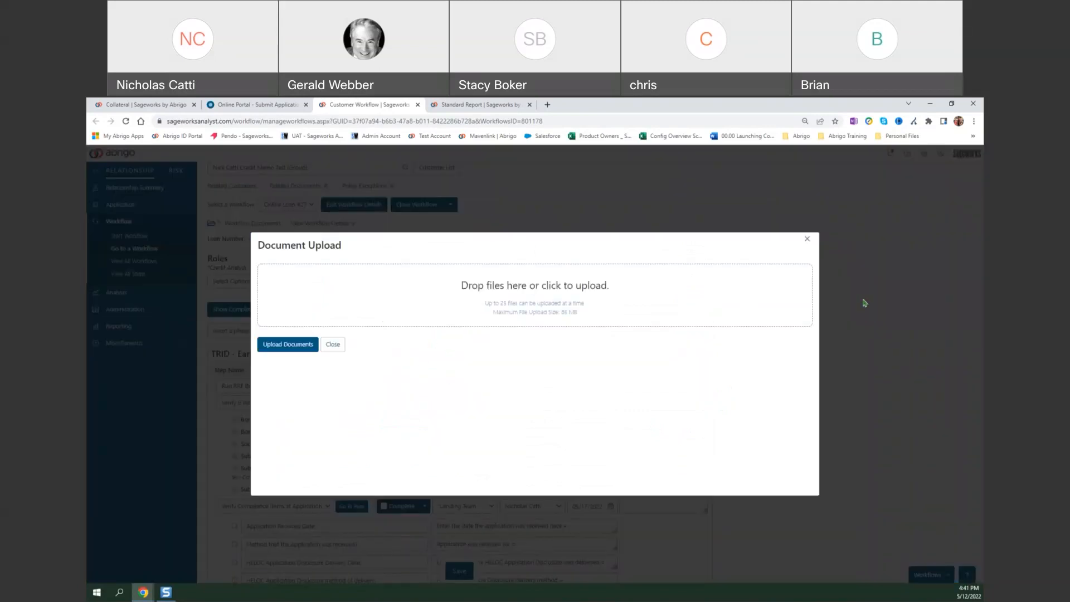
click(806, 238)
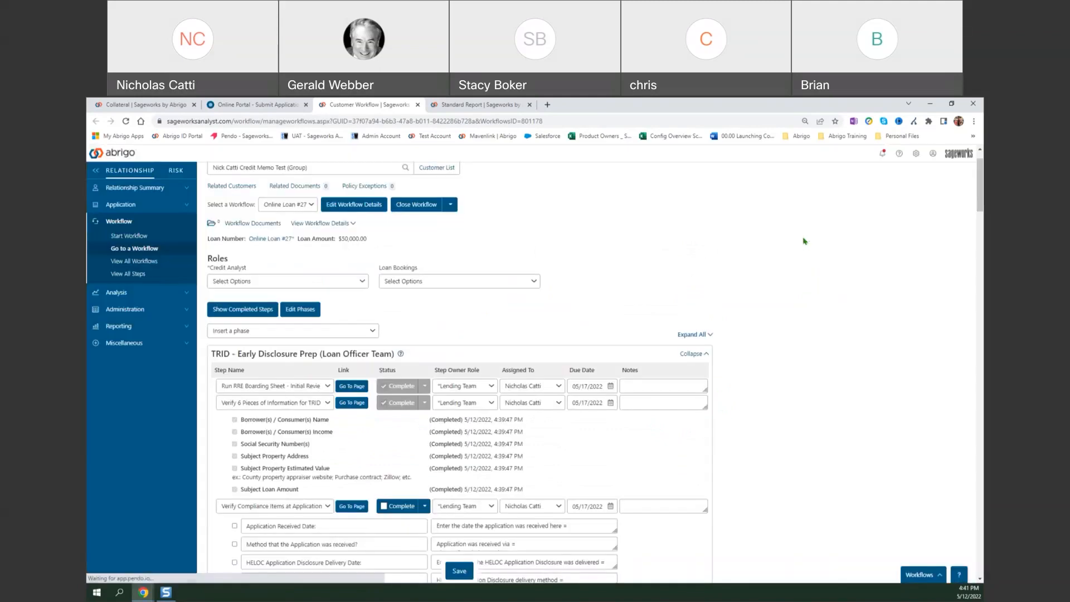
scroll(473, 373, down, 1)
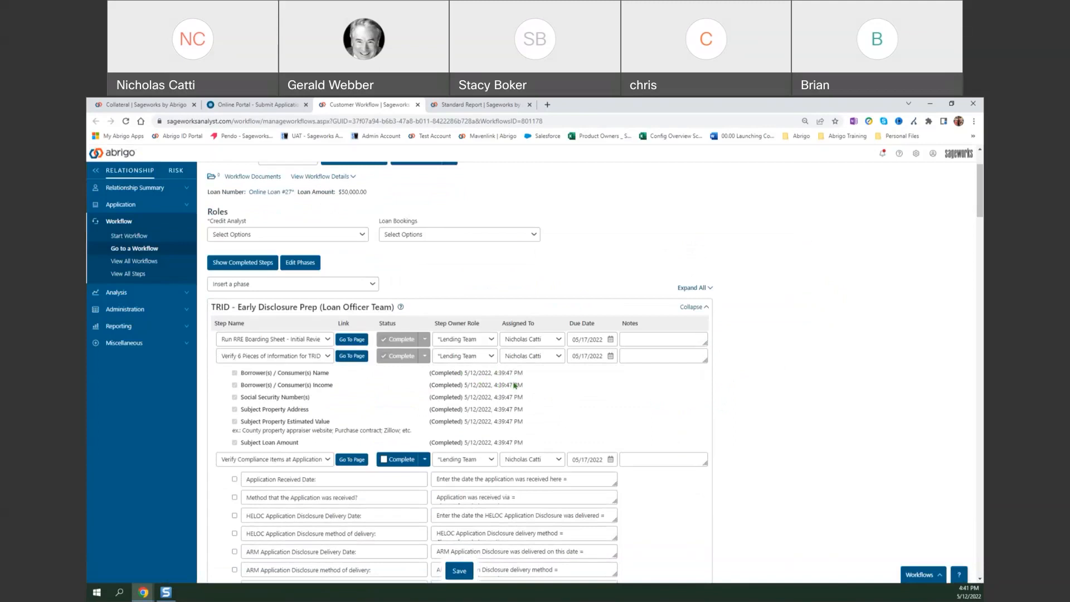
drag(528, 379, 404, 377)
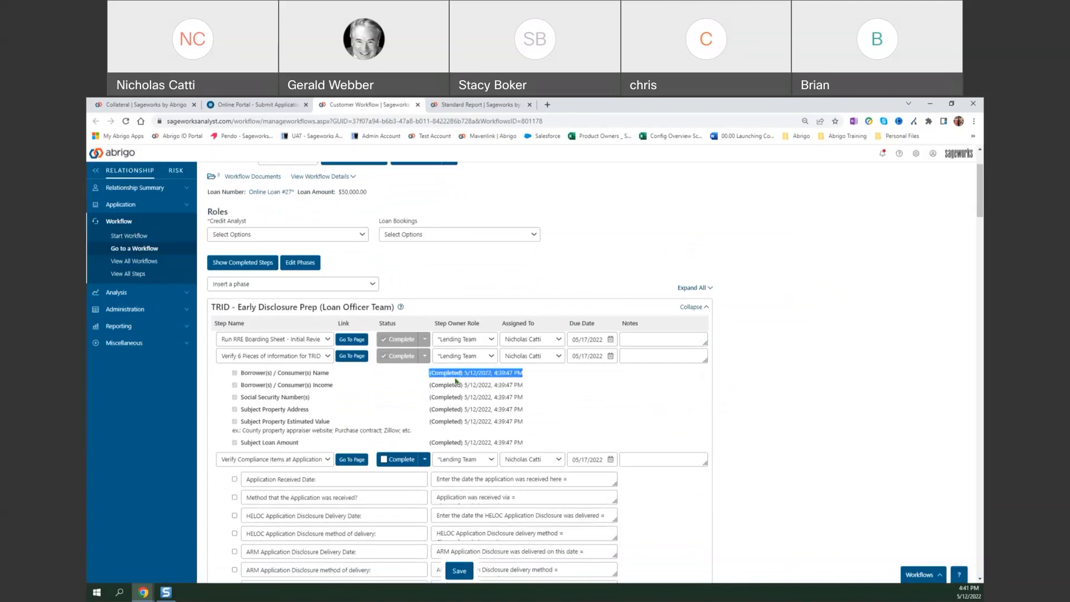
click(584, 390)
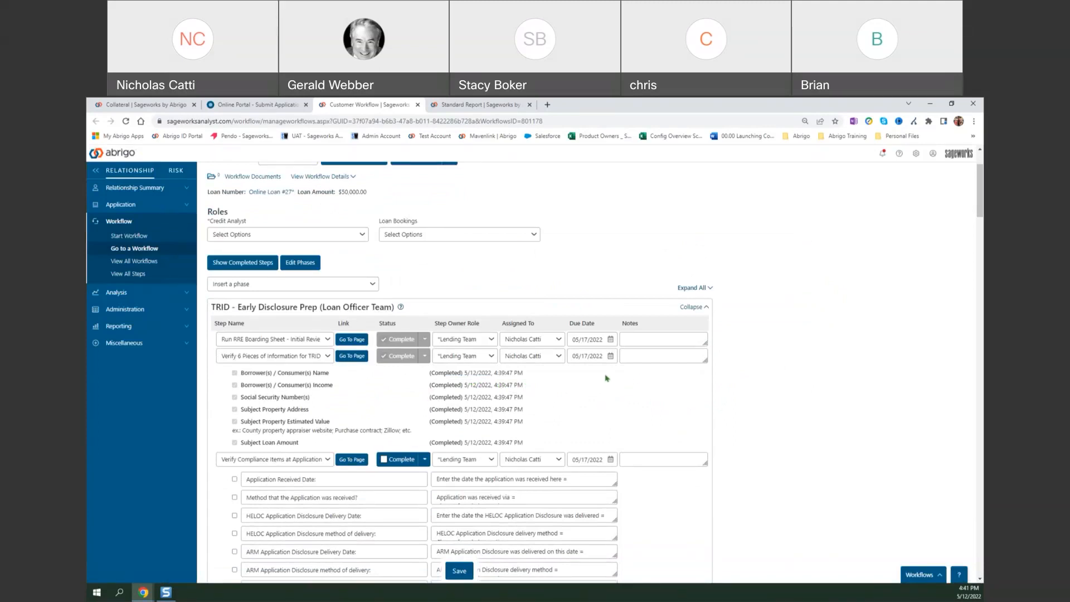
Enter 05/12/22 as the application received date under Verify Compliance Items at Application and tick that item.
scroll(367, 311, down, 2)
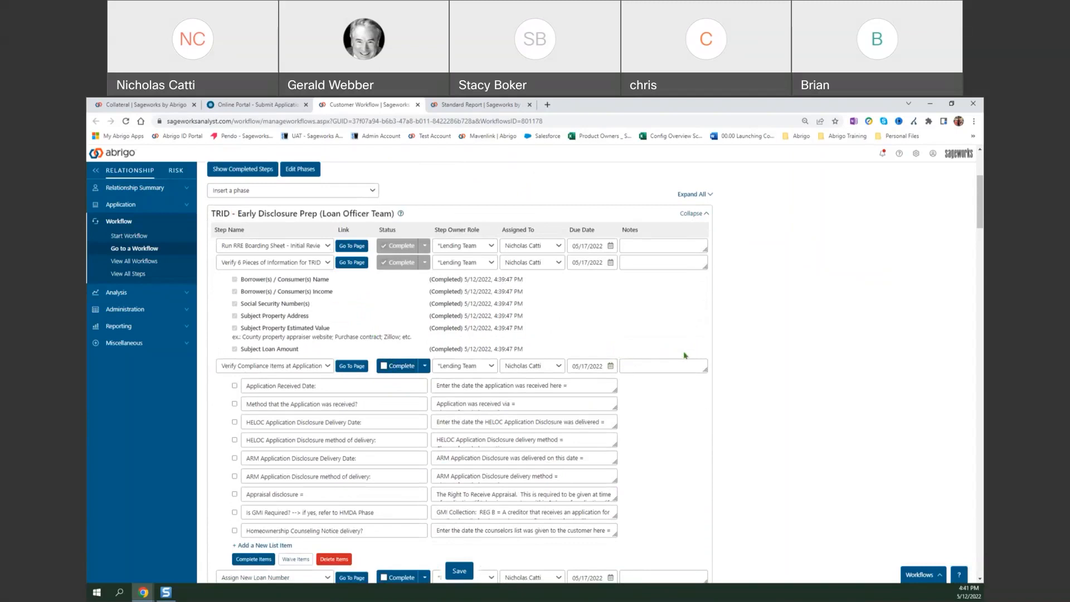
scroll(689, 335, down, 2)
scroll(689, 335, down, 3)
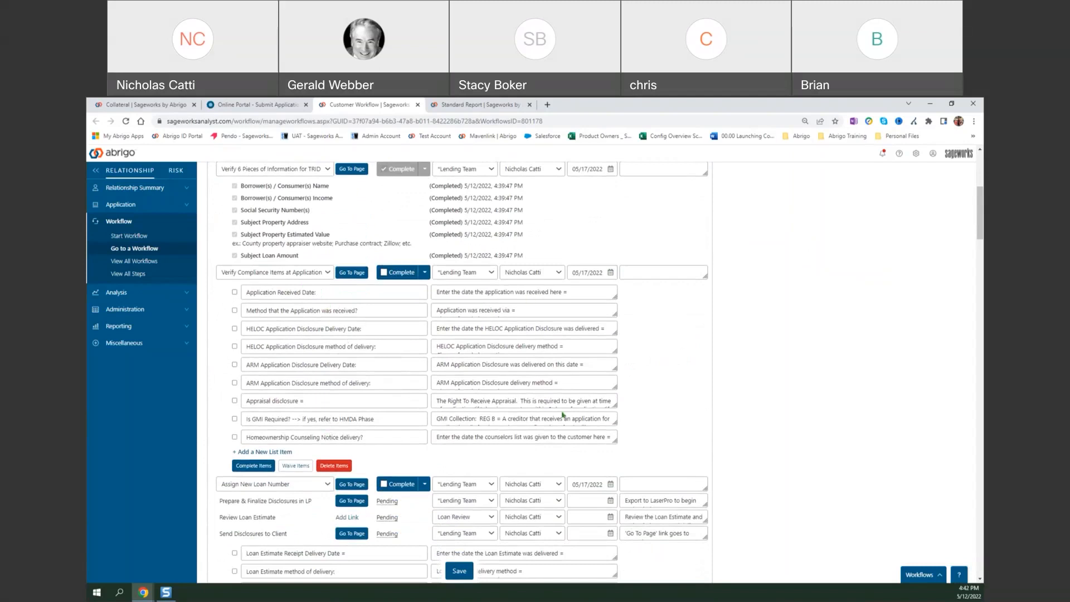
click(586, 296)
text(05/12/22)
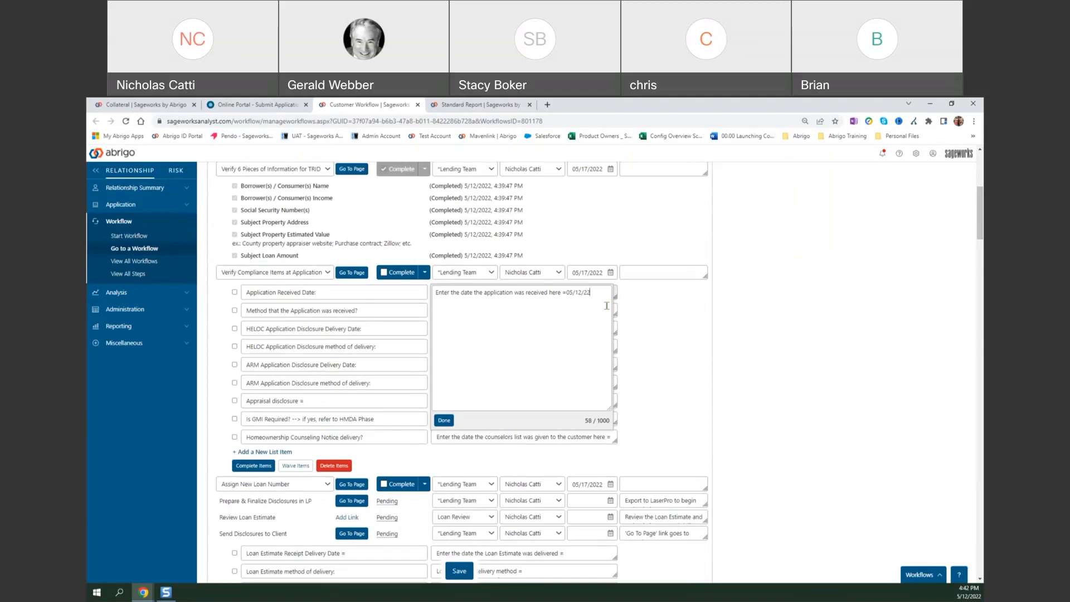
click(667, 328)
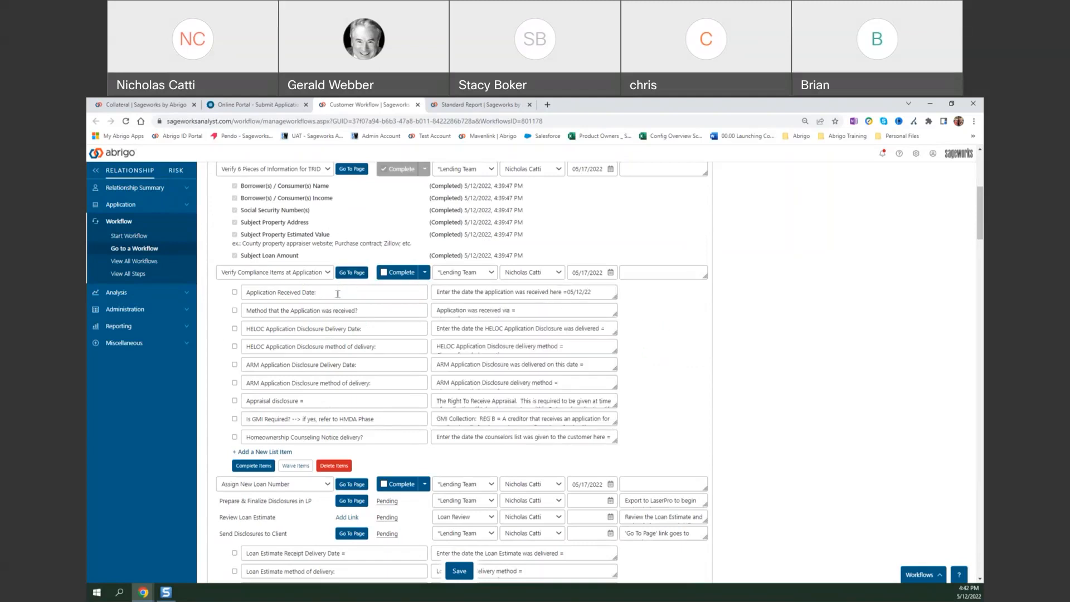
click(234, 292)
Trim the application method item's text so that Internet is the only remaining option.
click(560, 310)
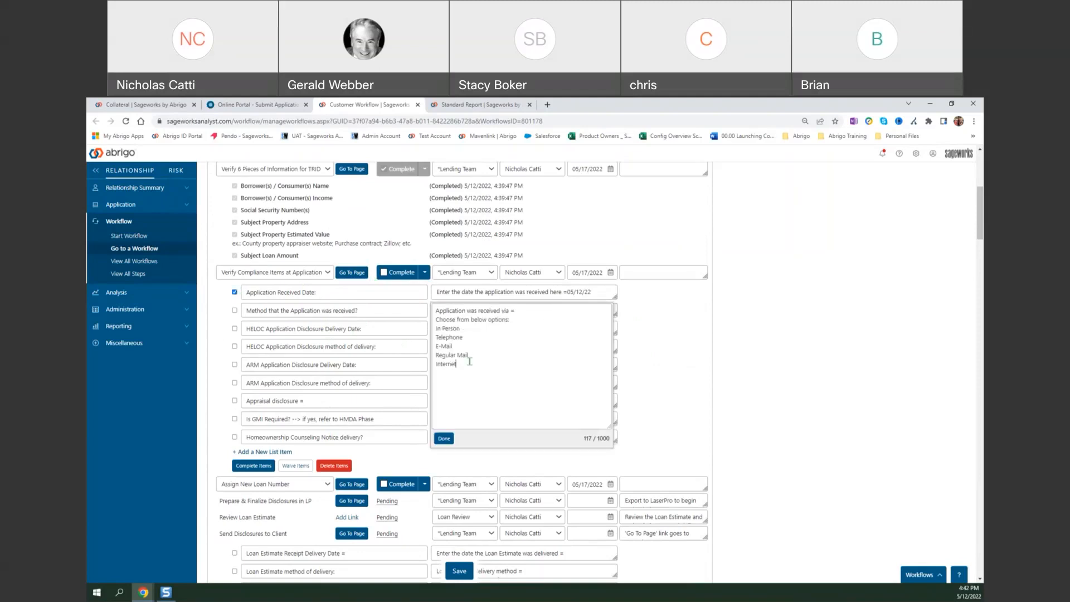
drag(471, 358, 434, 328)
key(Delete)
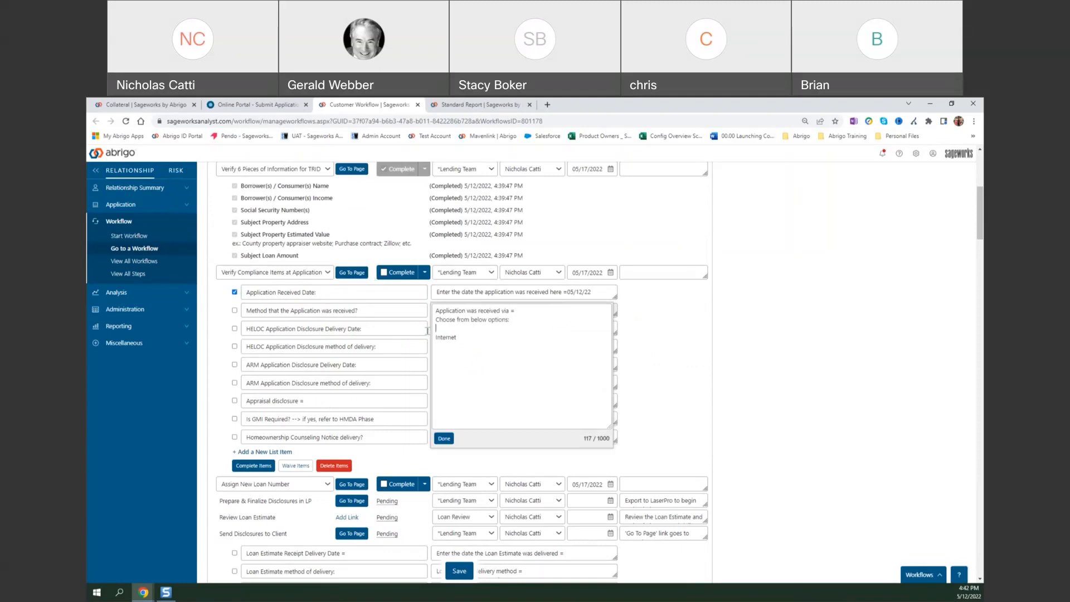
click(741, 382)
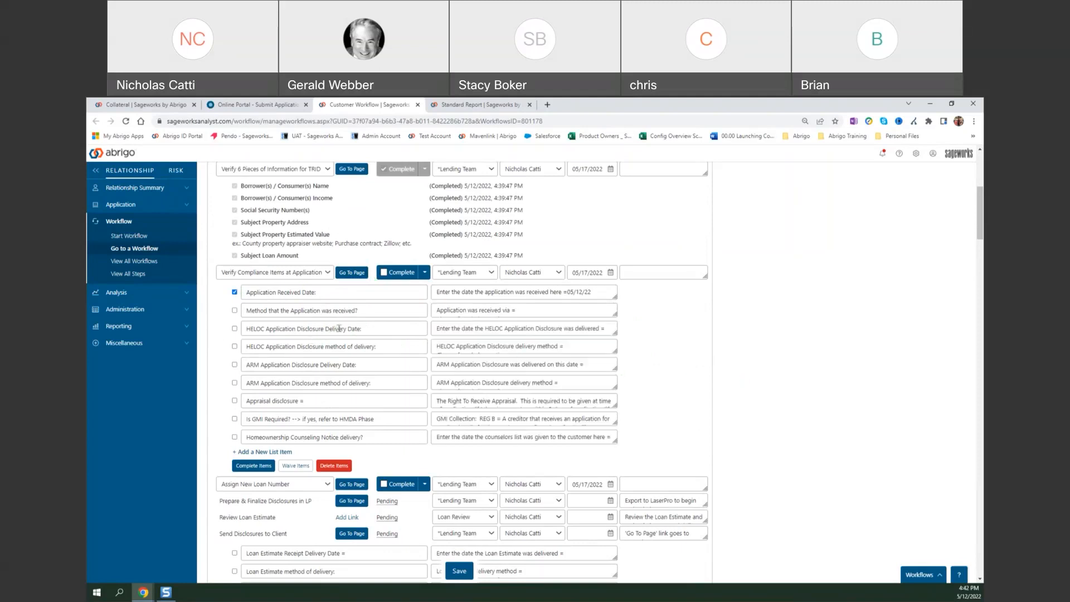
Delete the HELOC Application Disclosure delivery date and method items from the compliance checklist, leaving Application Received Date unticked.
click(481, 329)
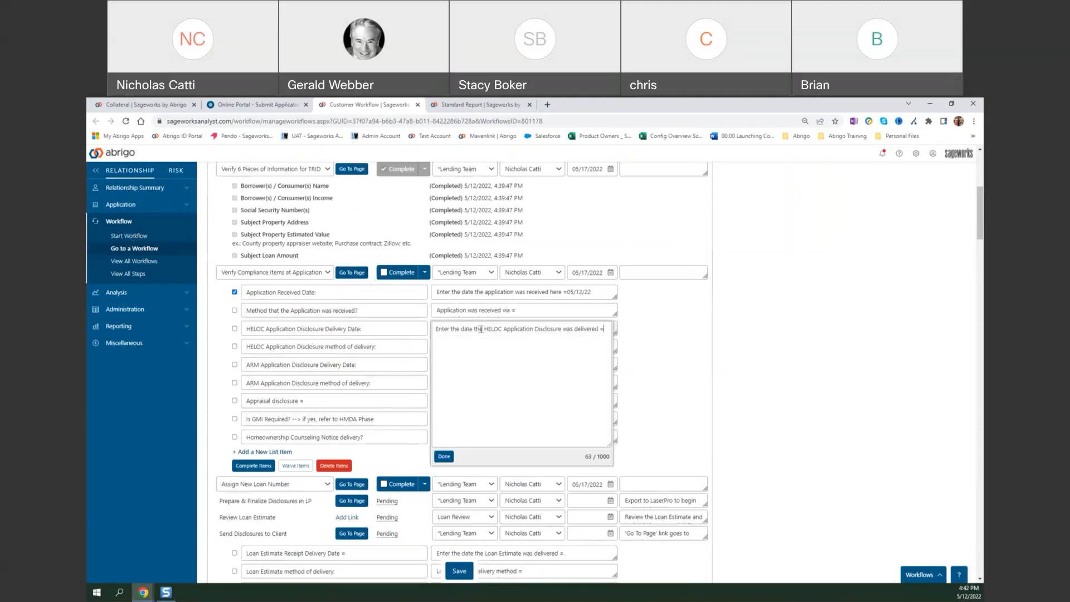
click(656, 330)
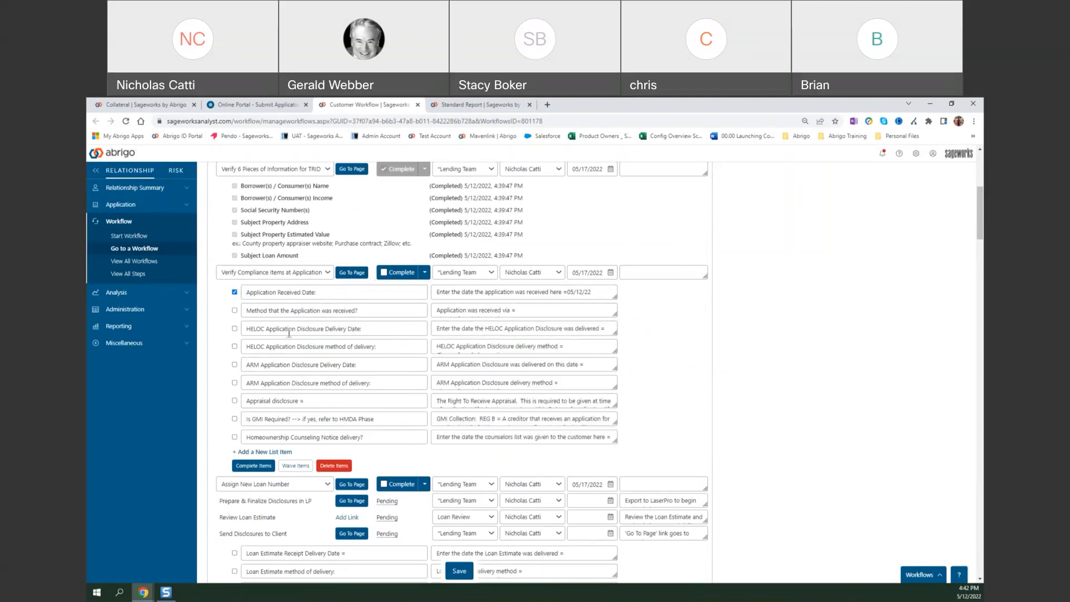
click(234, 329)
click(234, 292)
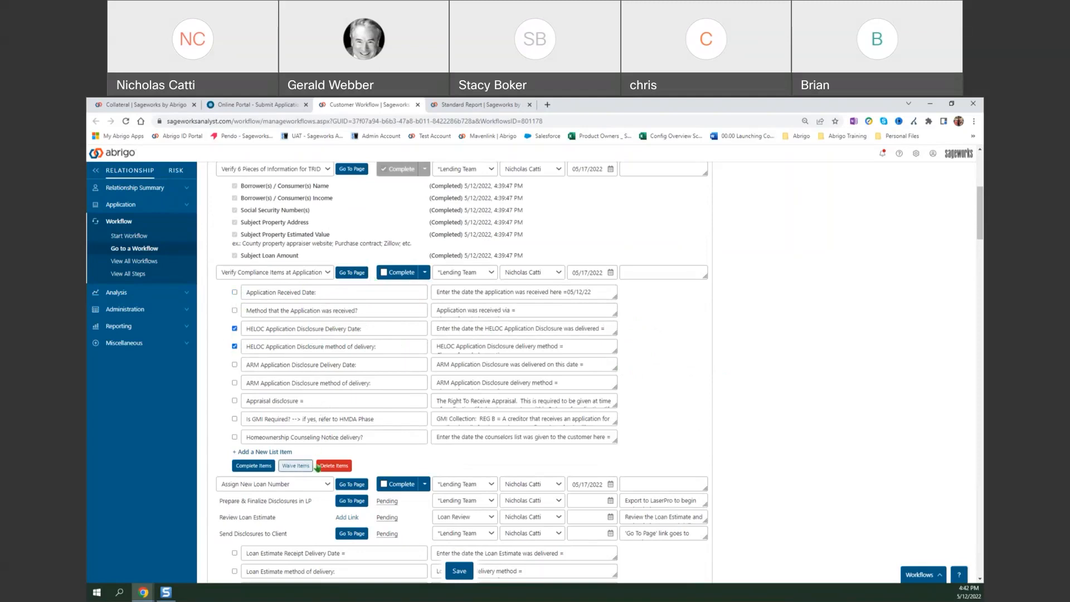
click(332, 466)
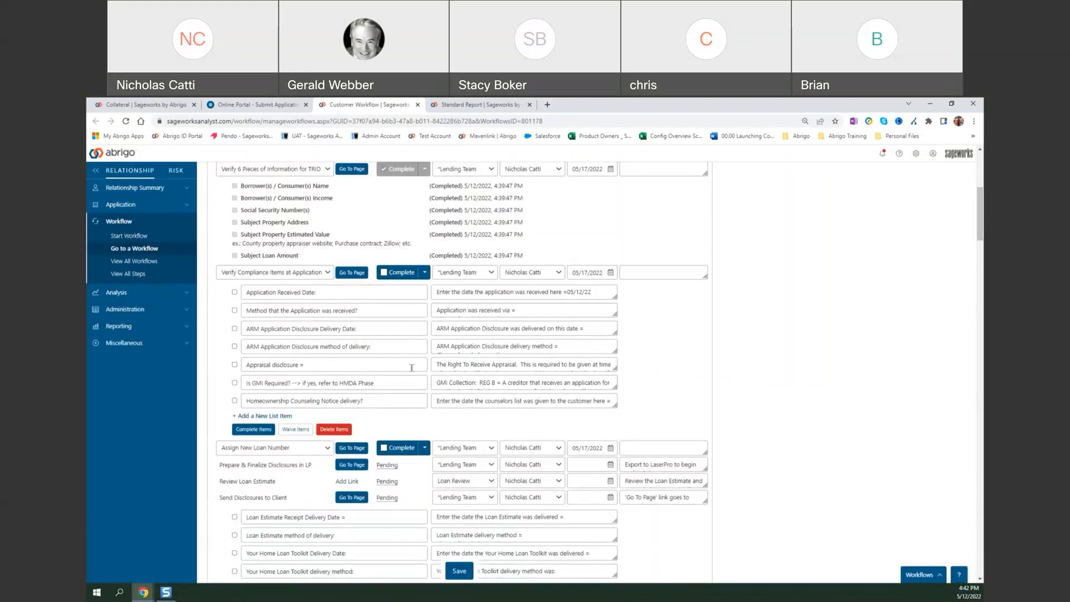
Read the full guidance text of the Appraisal disclosure and GMI Required items in the compliance checklist.
click(463, 365)
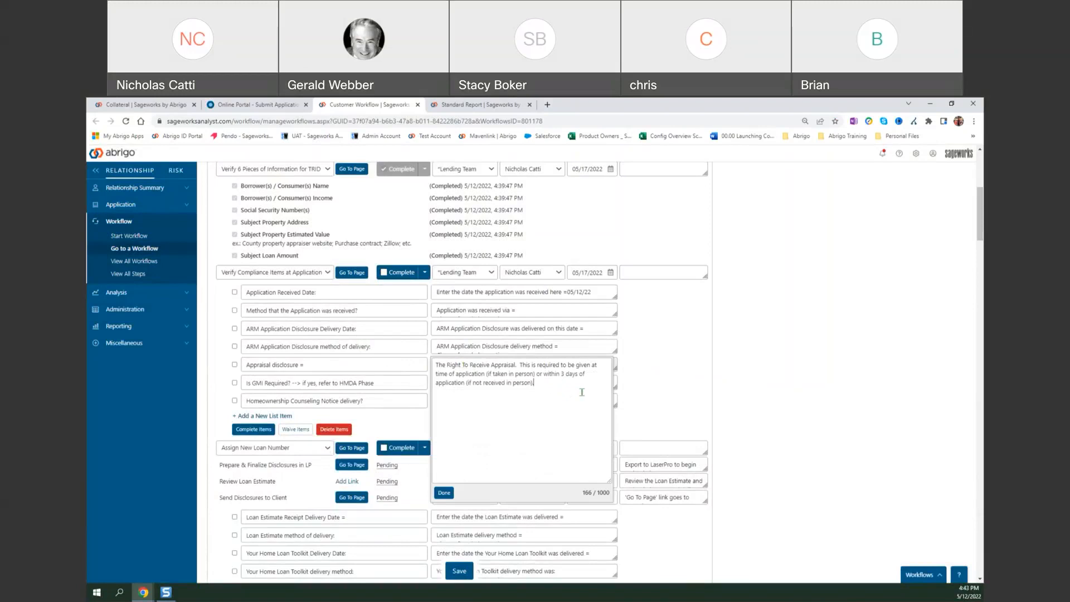
click(687, 387)
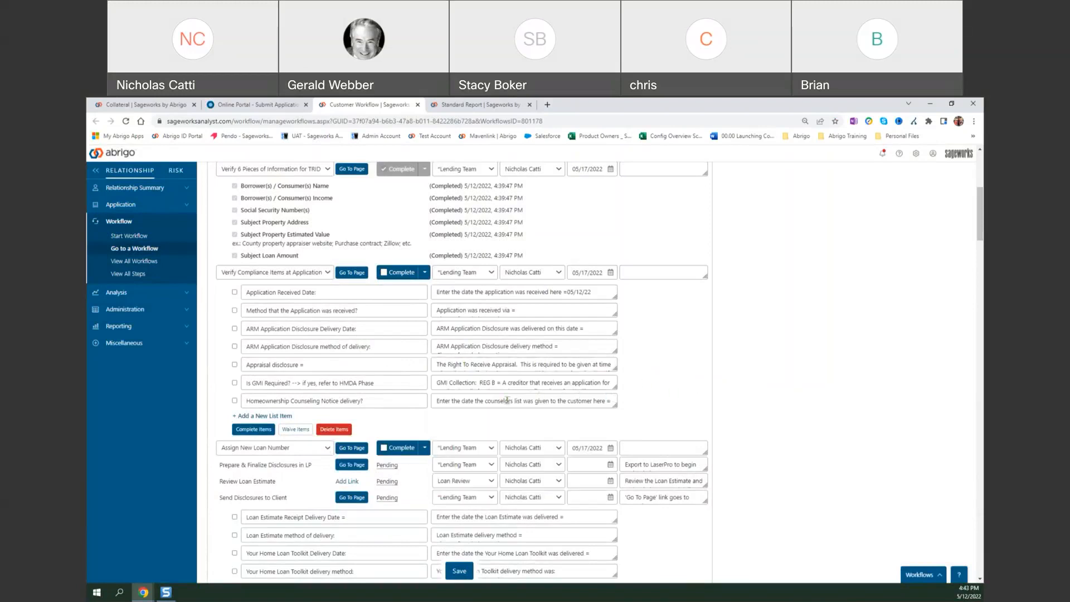
click(488, 385)
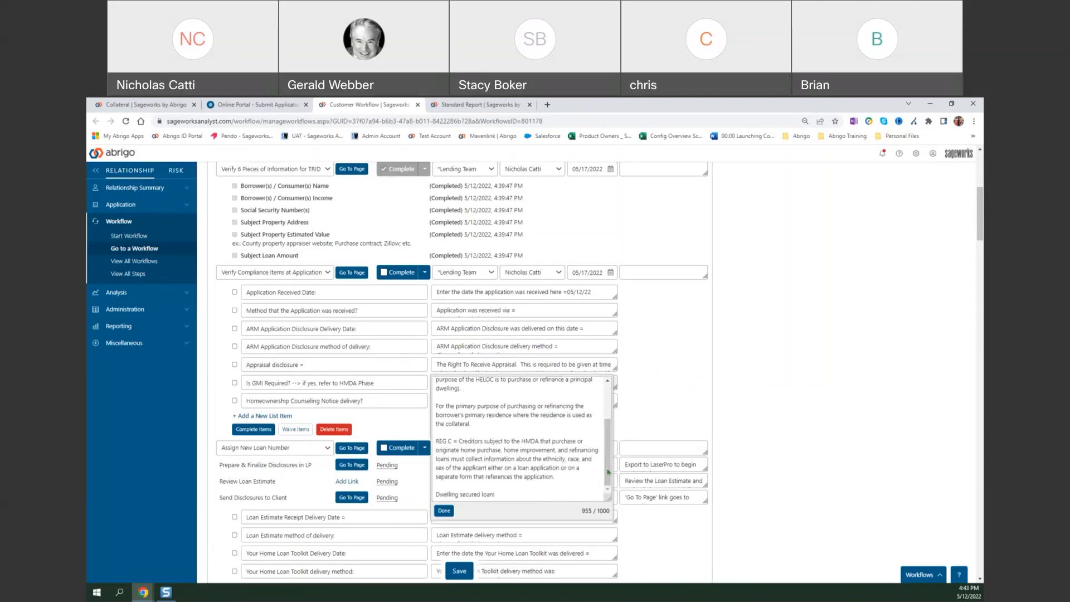
drag(607, 462, 608, 429)
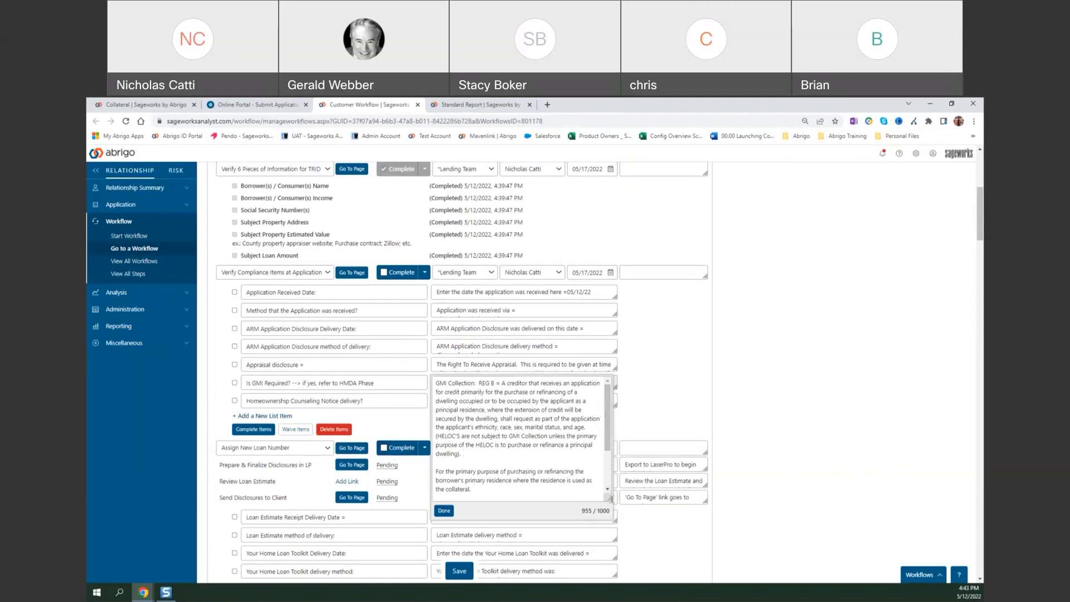
drag(611, 419, 607, 457)
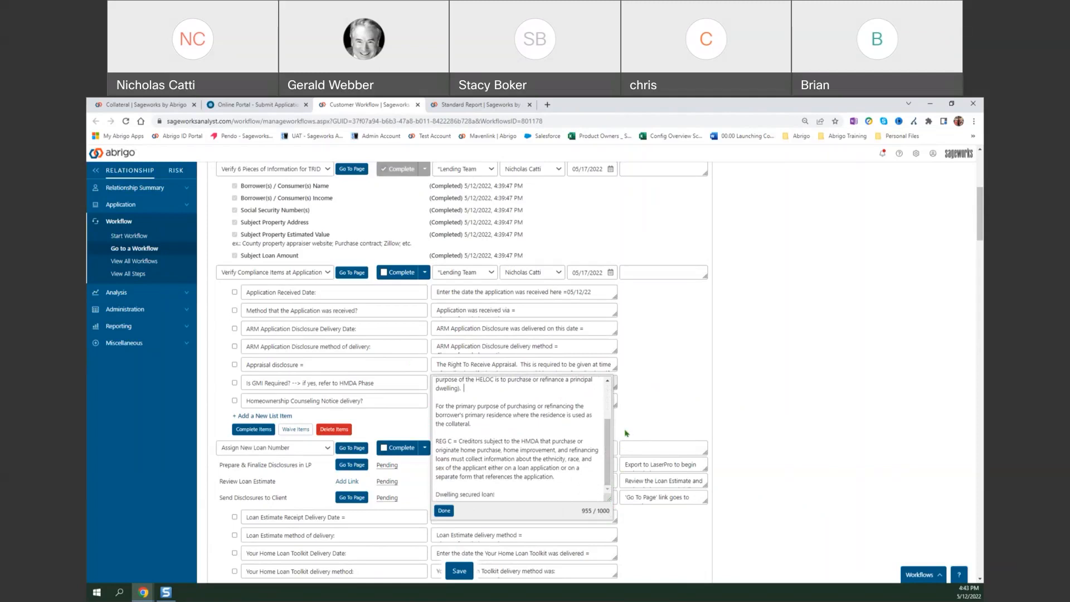
click(665, 425)
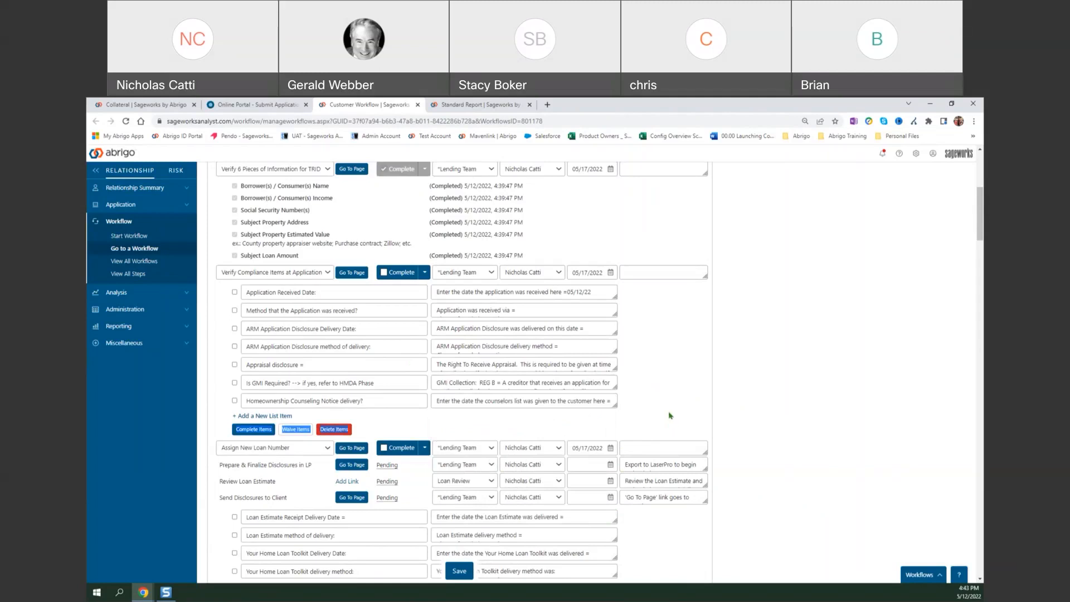
click(644, 405)
Tick the "Is GMI Required?" item and look over the HMDA Reportable phase it refers to.
click(235, 383)
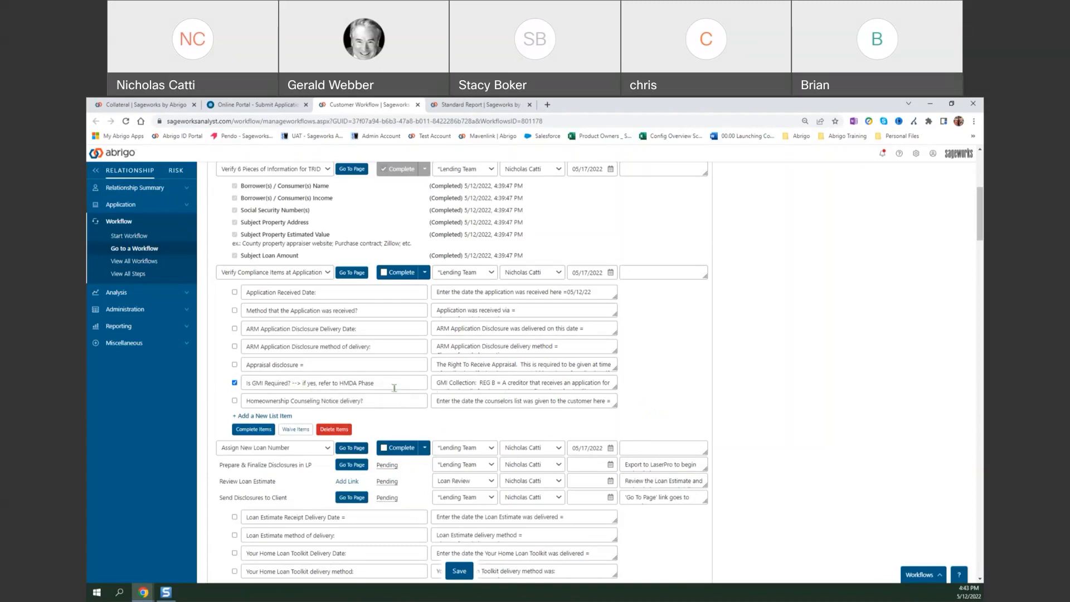
scroll(394, 387, down, 15)
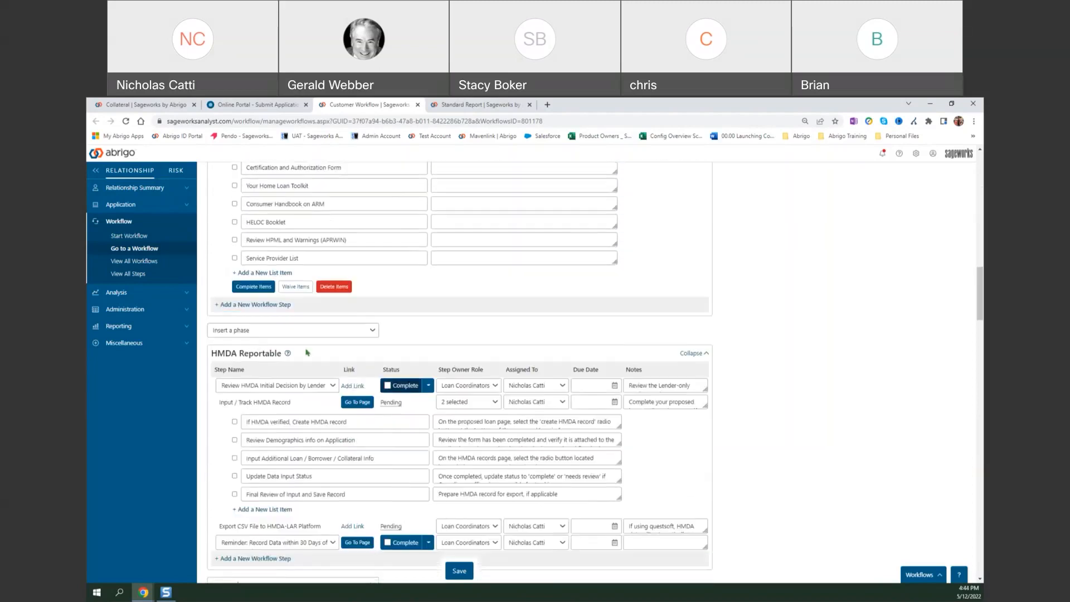
scroll(334, 401, up, 12)
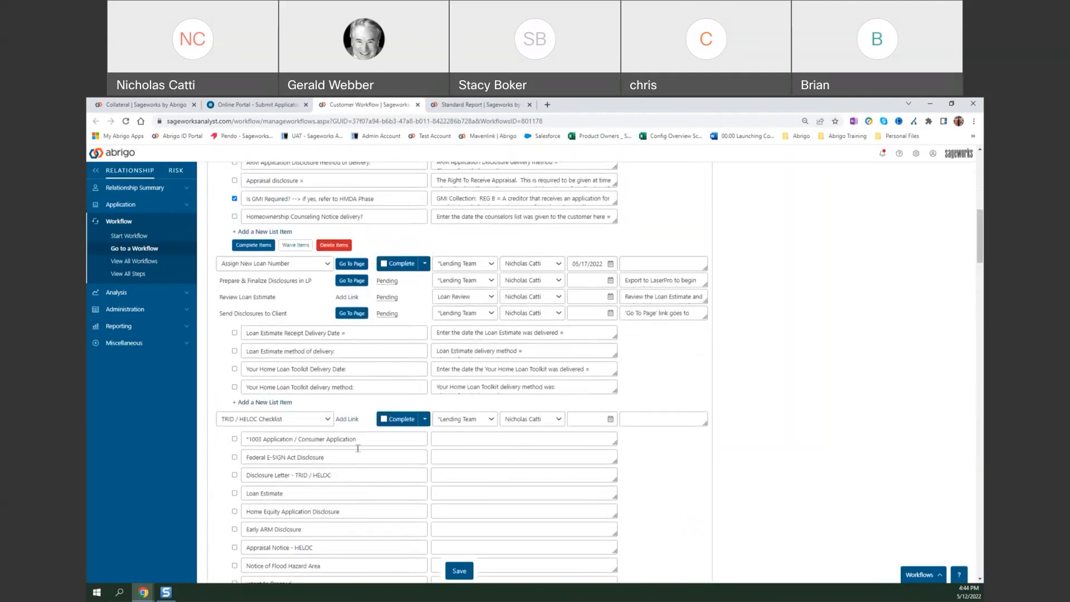
scroll(358, 448, up, 2)
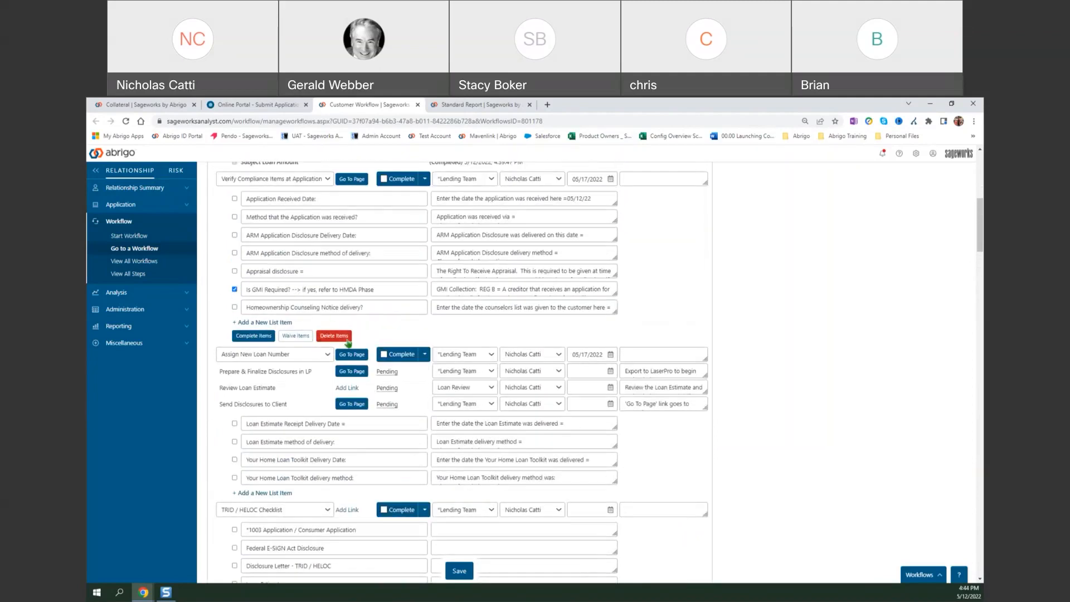
scroll(488, 353, up, 2)
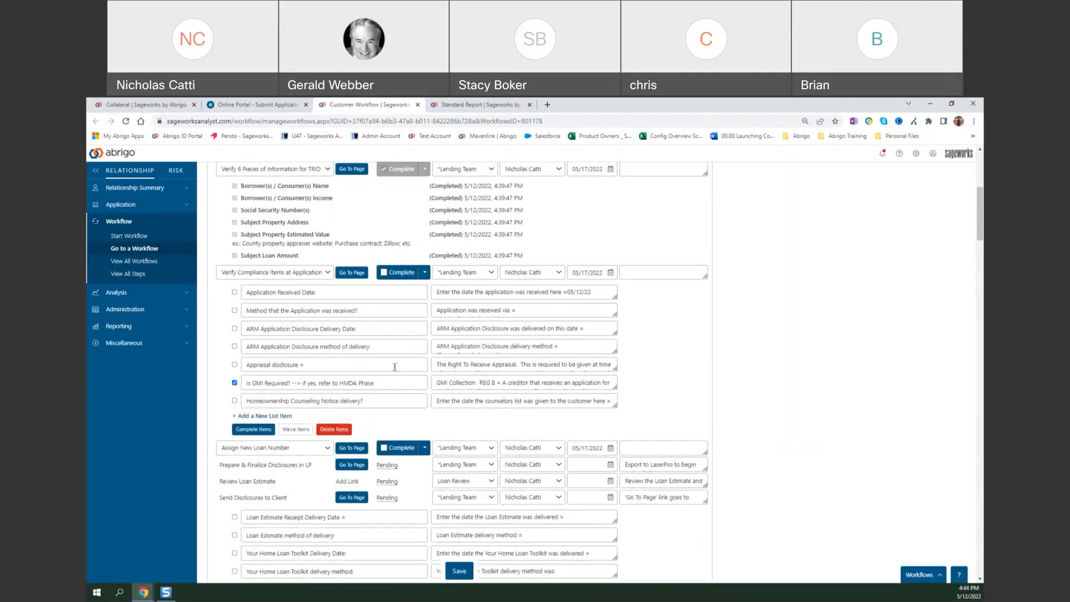
Complete and save the Verify Compliance Items at Application step, briefly showing the completed steps to check its entries.
click(385, 272)
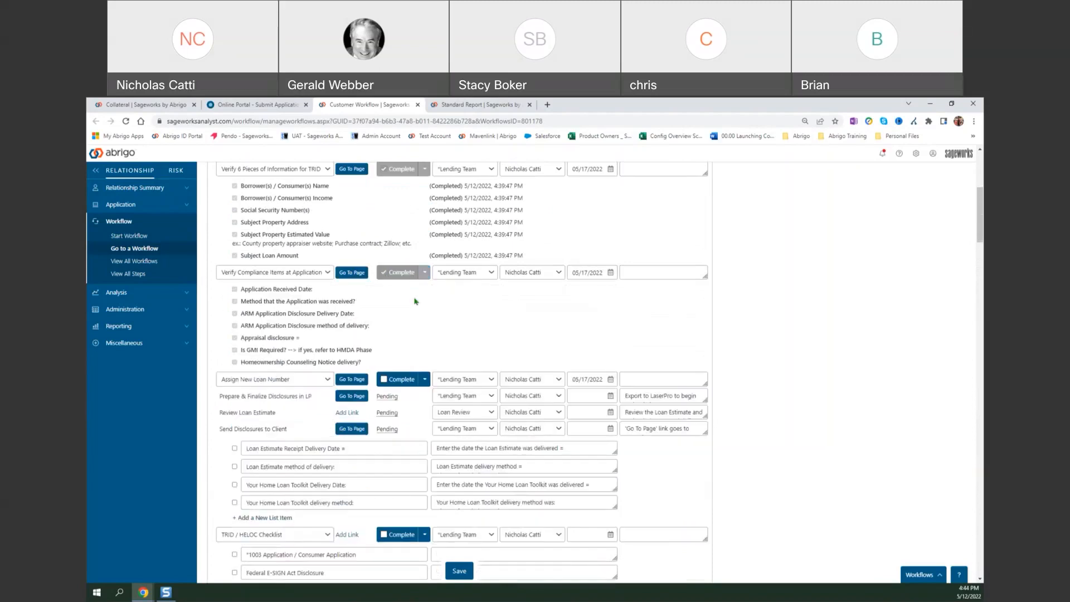
click(462, 573)
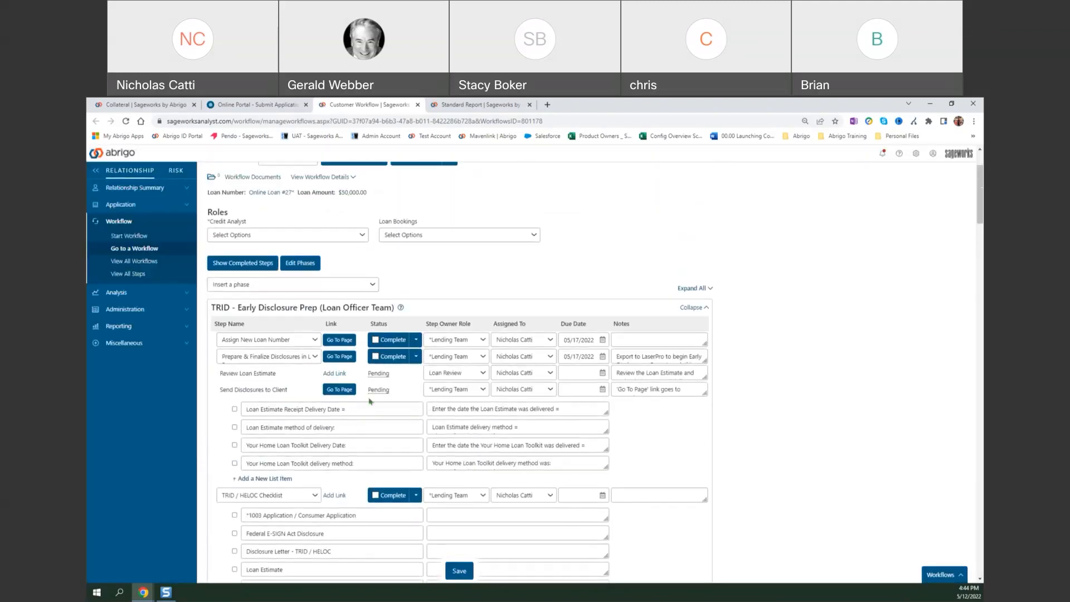
click(270, 266)
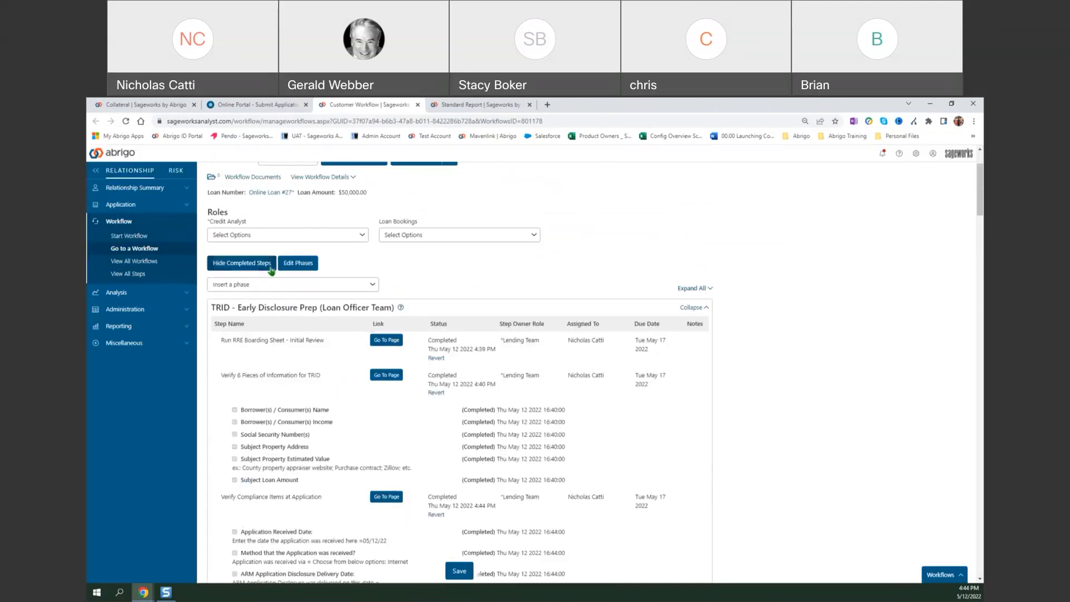
click(248, 269)
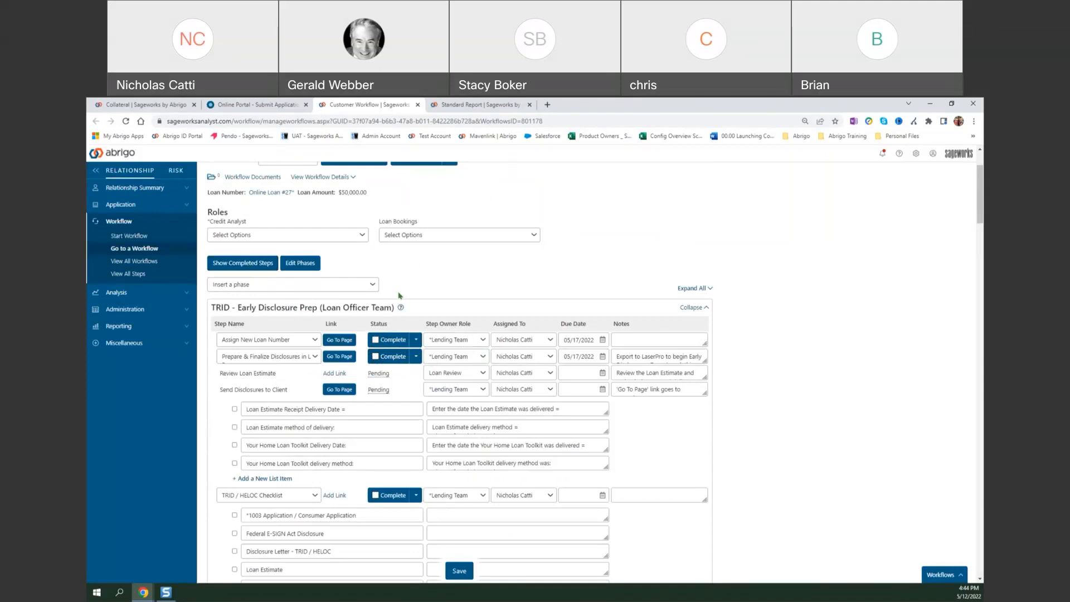
Read the note on the Prepare & Finalize Disclosures in LP step and open its linked LaserPro page.
scroll(393, 306, down, 1)
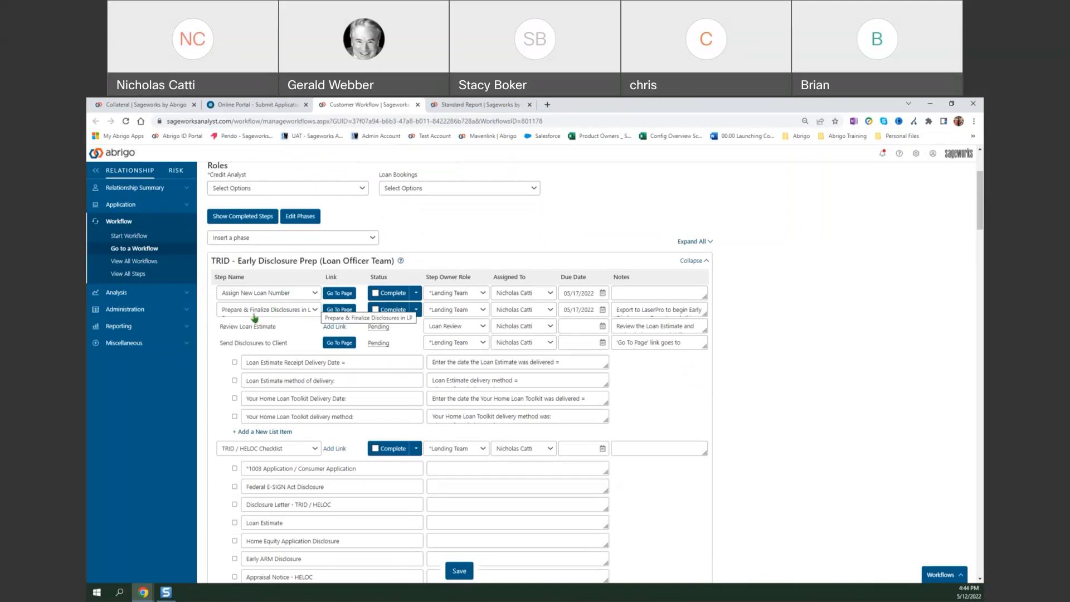
click(690, 311)
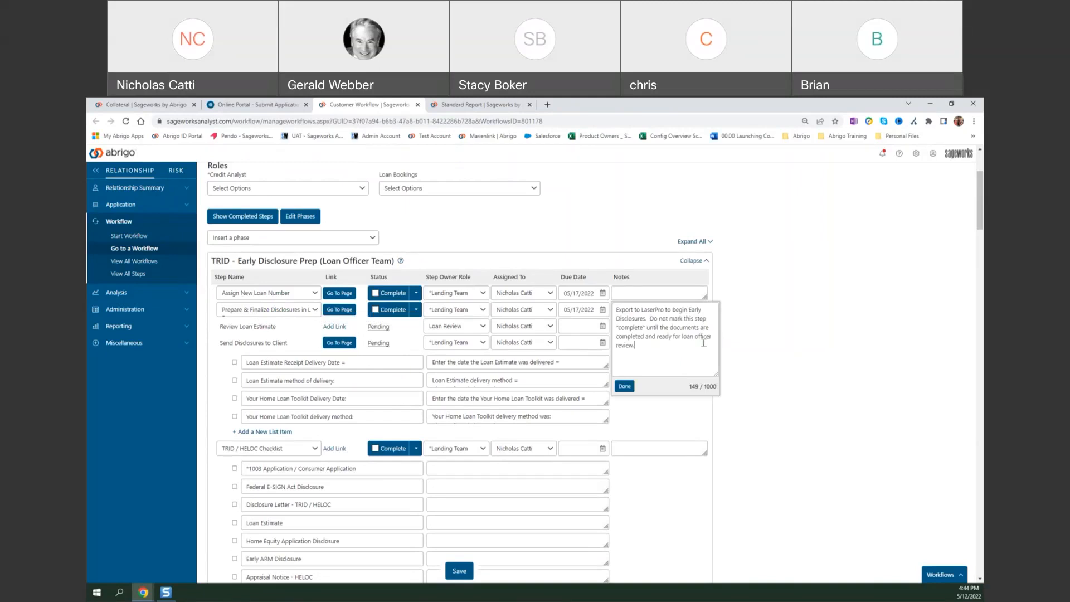
click(740, 329)
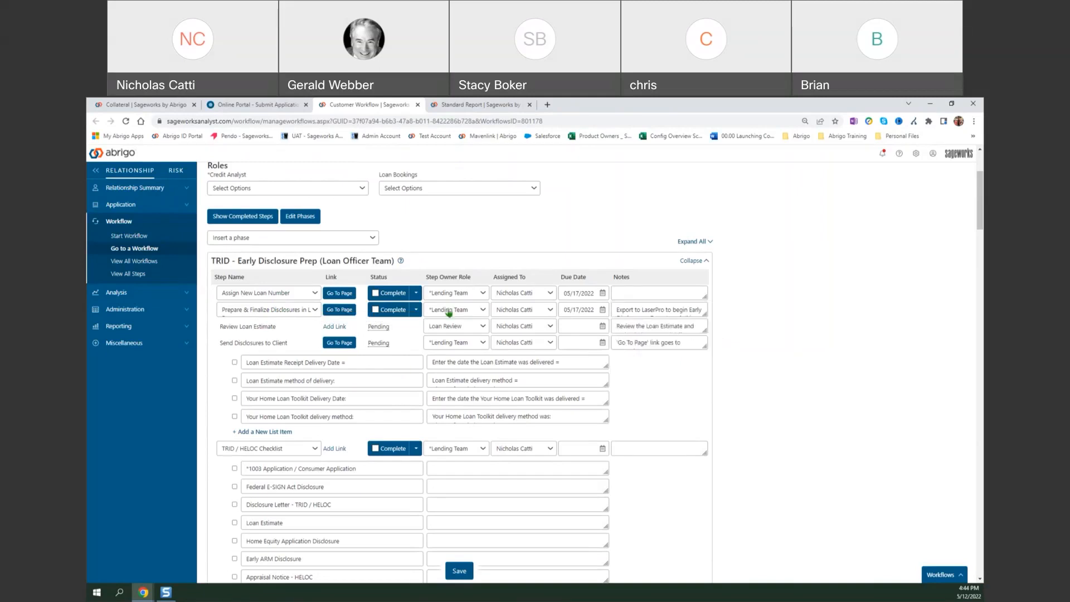
click(341, 310)
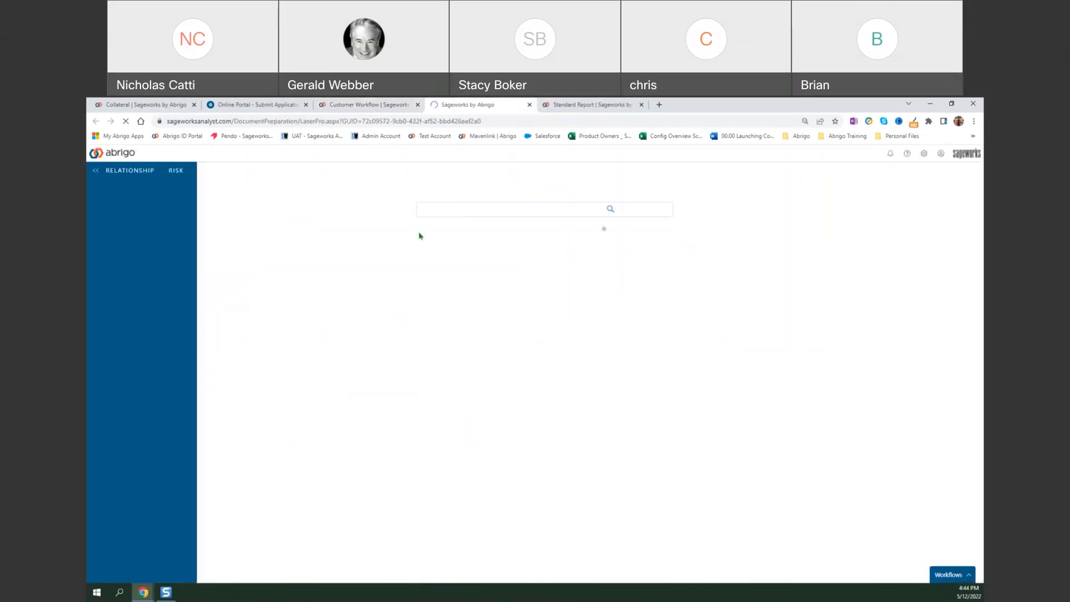
Select Online Loan #27 for document preparation, dismiss the timesheet reminder, and set the Main Office to Demo First Financial.
click(572, 260)
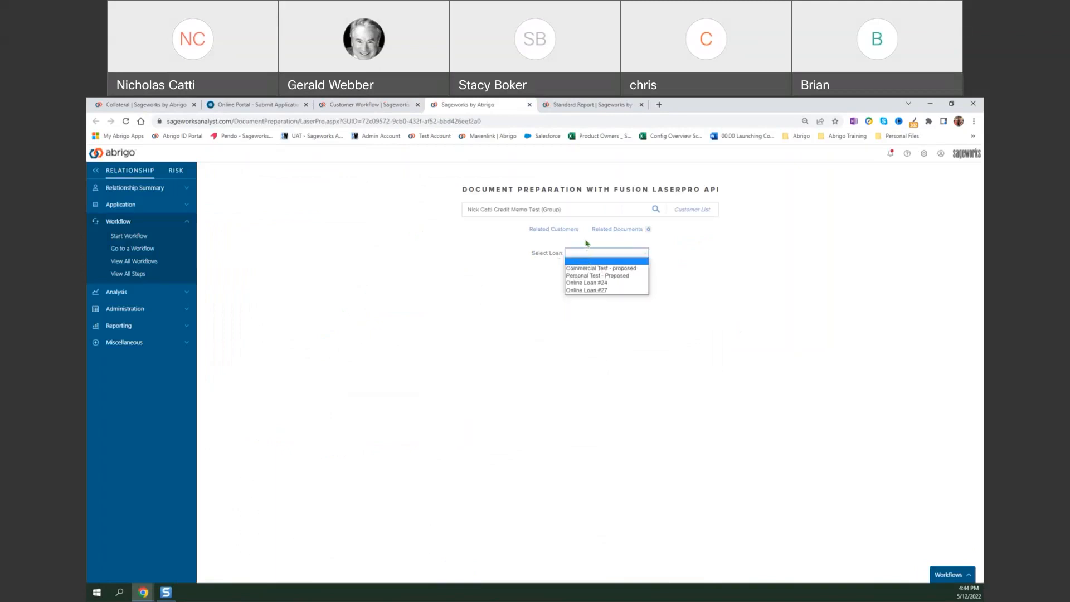
click(620, 291)
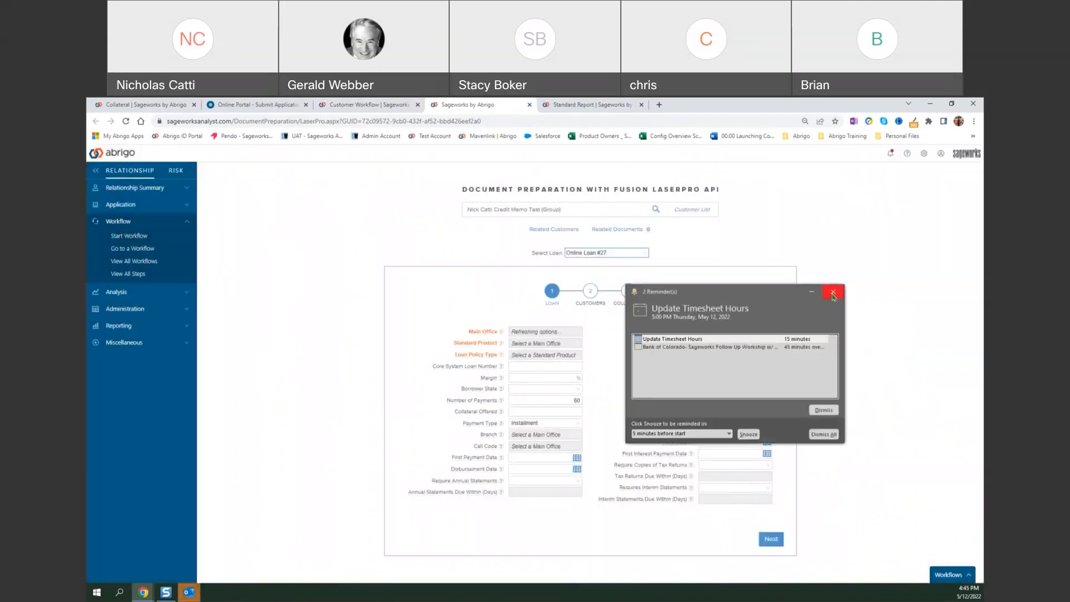
click(830, 294)
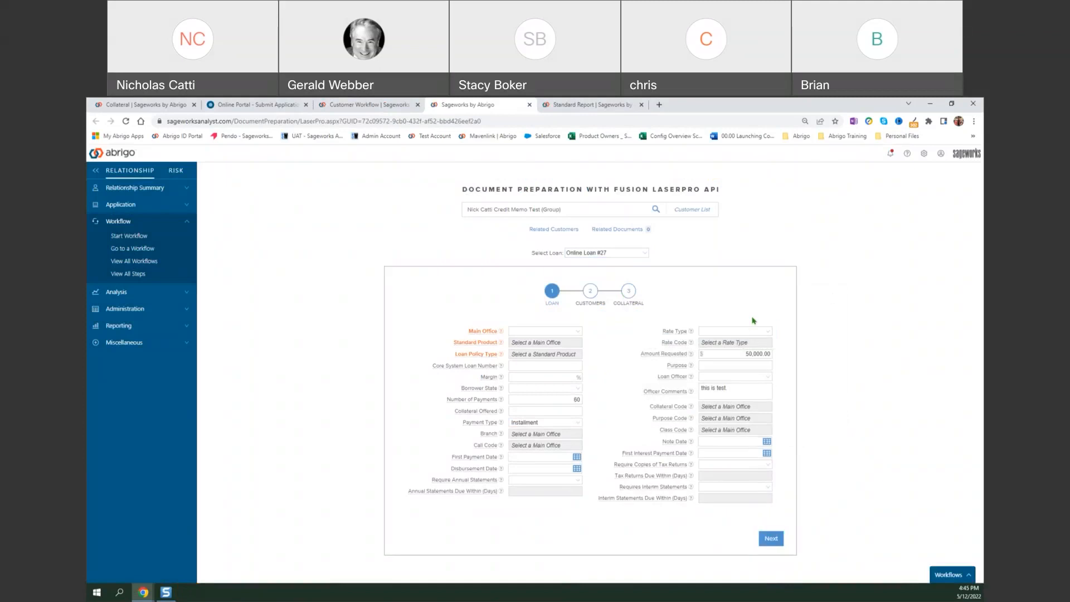
click(575, 330)
click(569, 347)
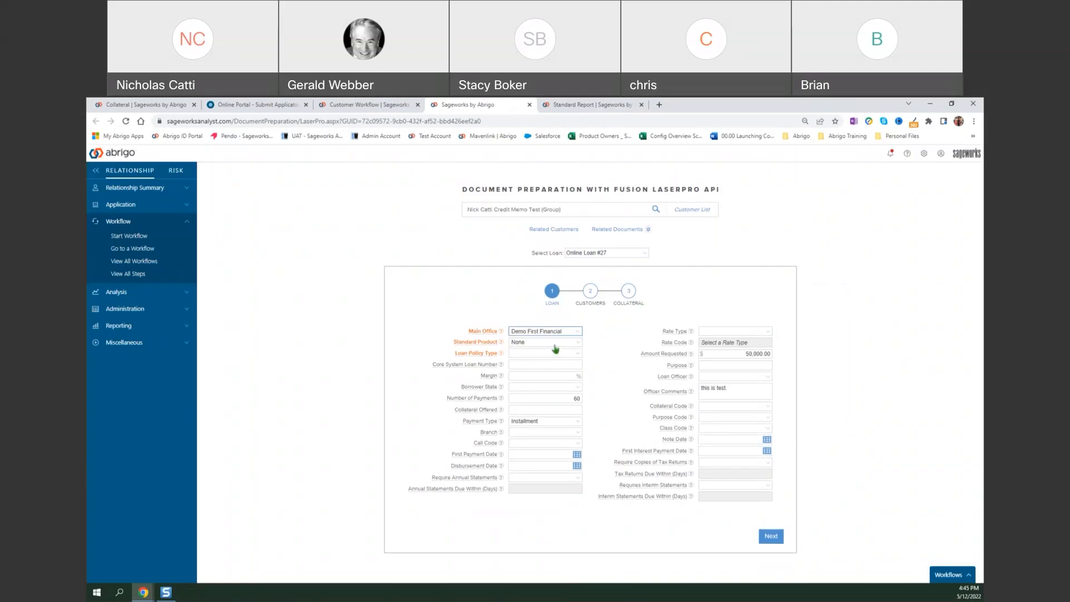
Set the Standard Product to 7/1 ARM - Annual Adj 2% Cap 5% Lifetime and the Loan Policy Type to Residential Real Estate.
click(560, 344)
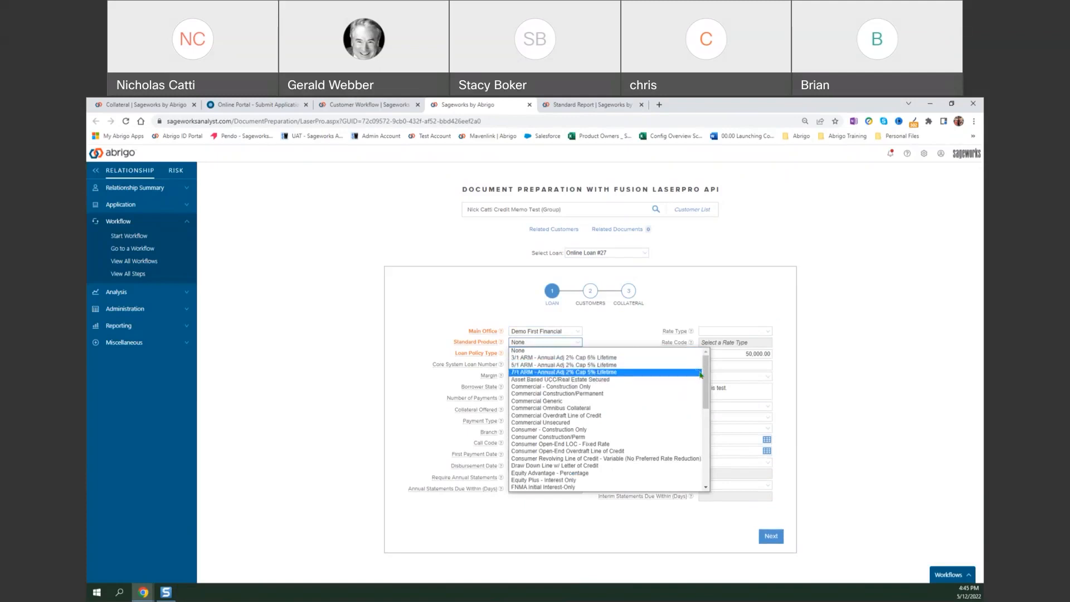
mouse_move(706, 375)
mouse_down()
mouse_move(714, 437)
mouse_move(701, 381)
mouse_up()
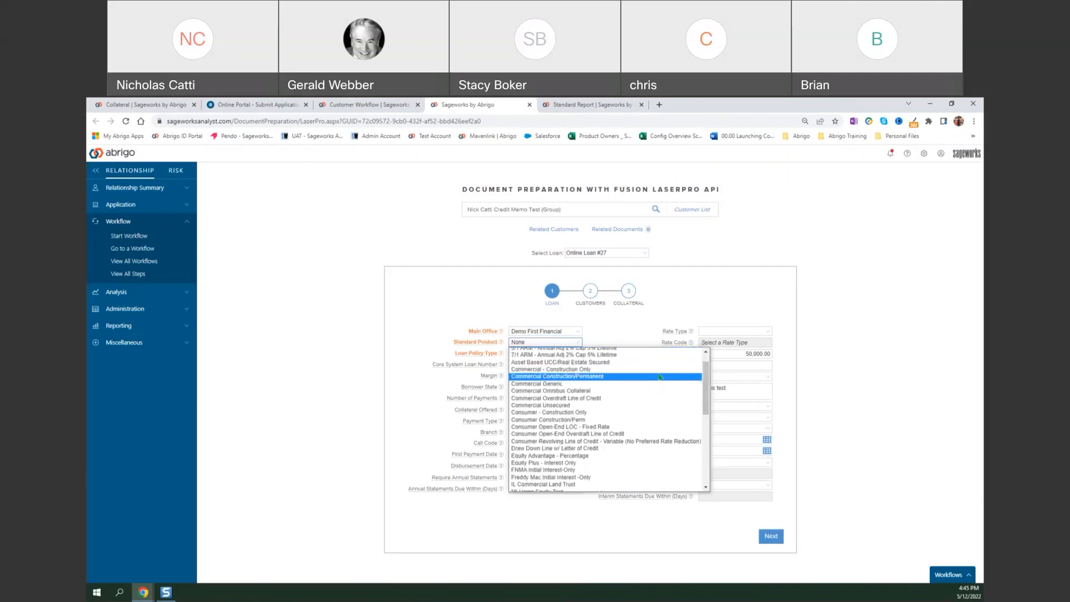
scroll(655, 407, up, 1)
click(625, 374)
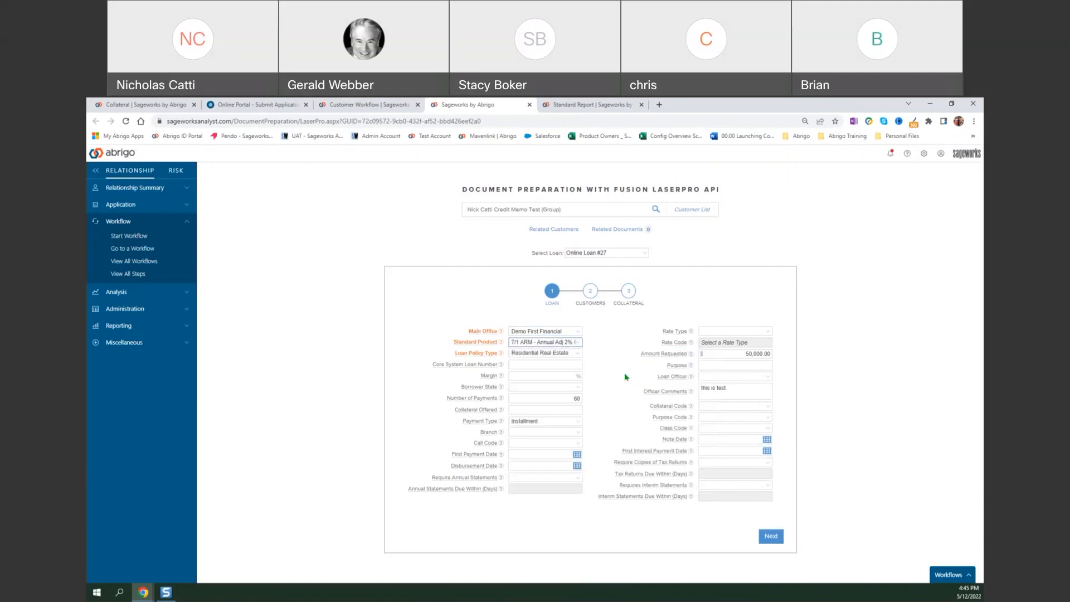
click(561, 356)
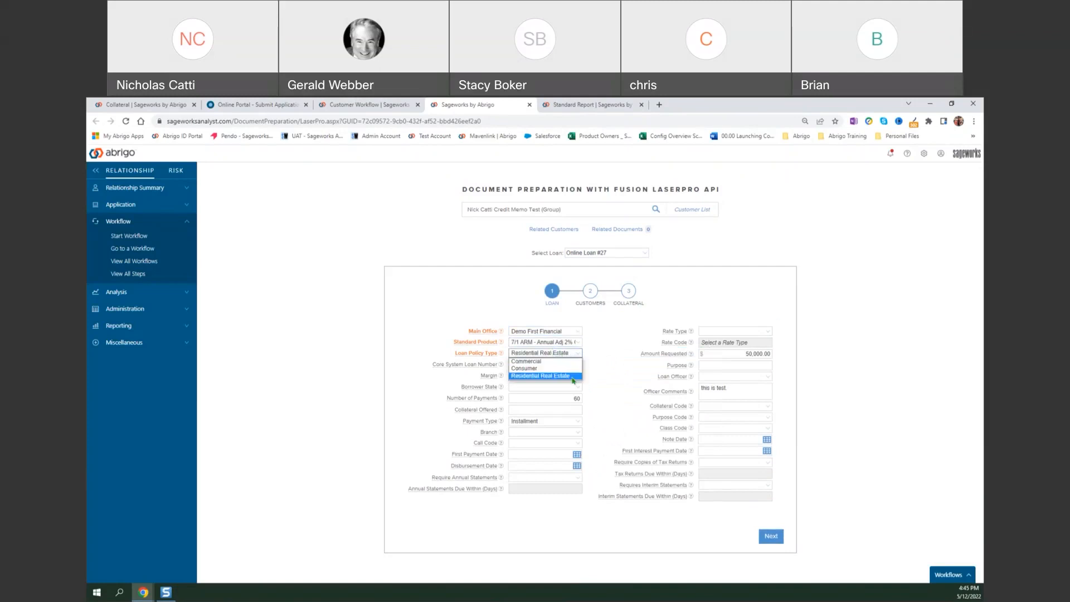
click(549, 376)
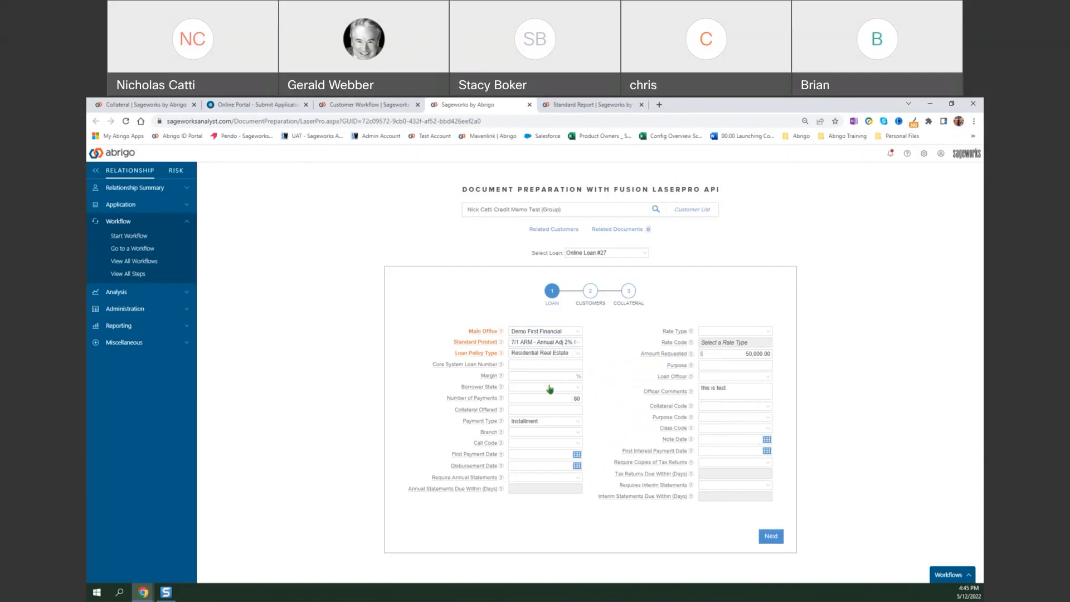
Set the Rate Type to Variable and the Rate Code to WSJJUL - WSJ Prime Rate (July/Low), and proceed to the Collateral stage.
click(736, 331)
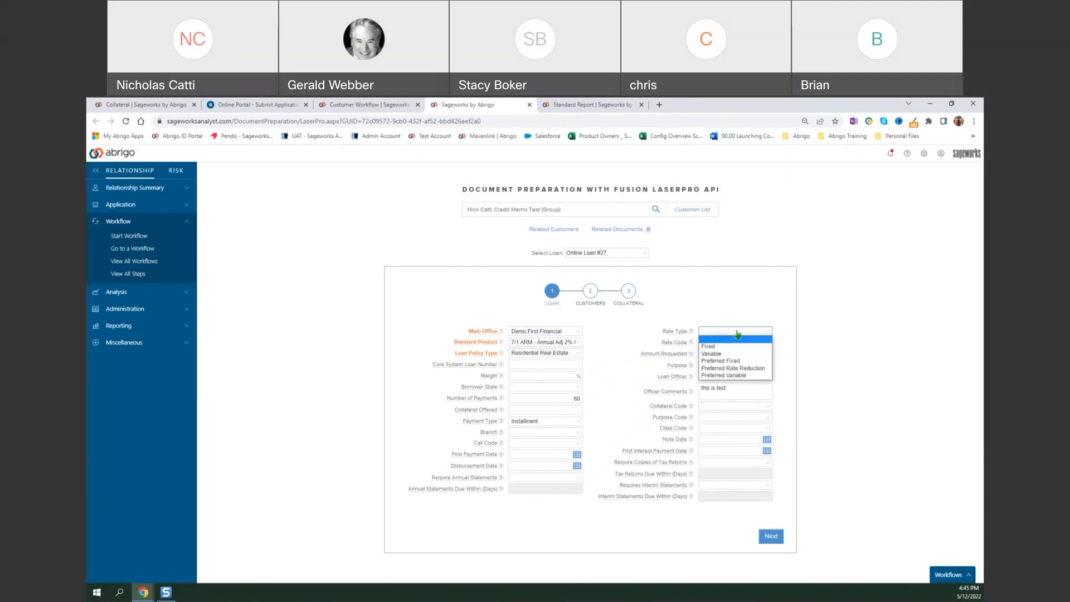
click(756, 354)
click(756, 342)
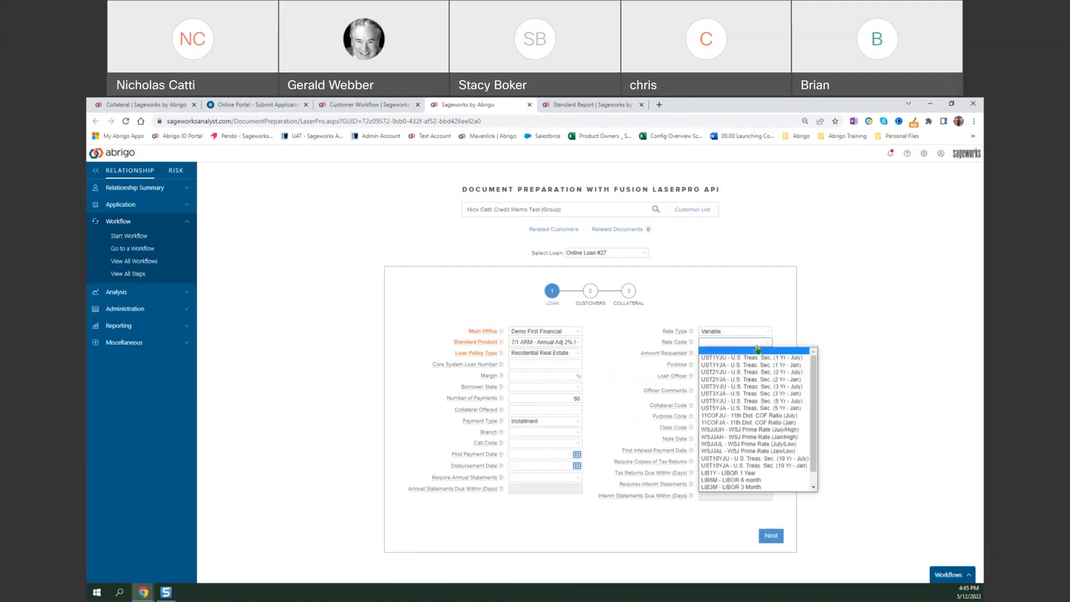
click(754, 444)
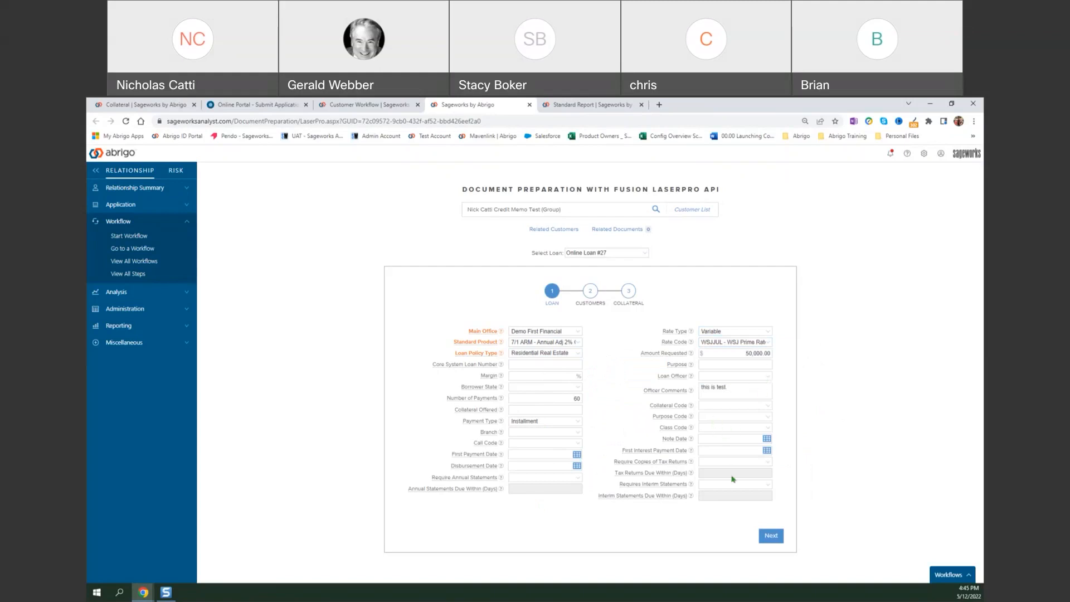
click(771, 536)
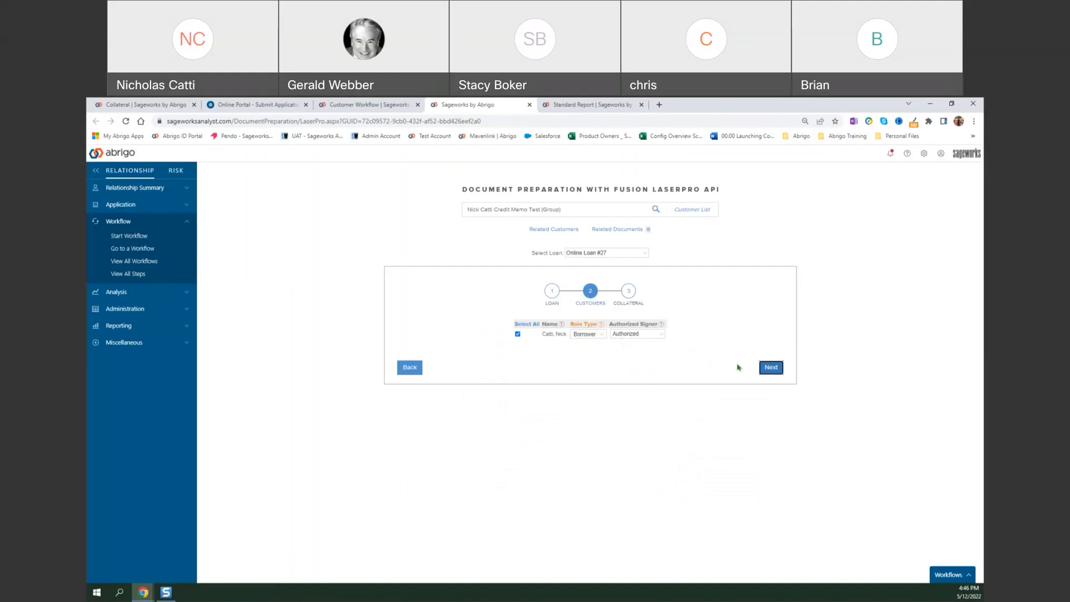
click(771, 369)
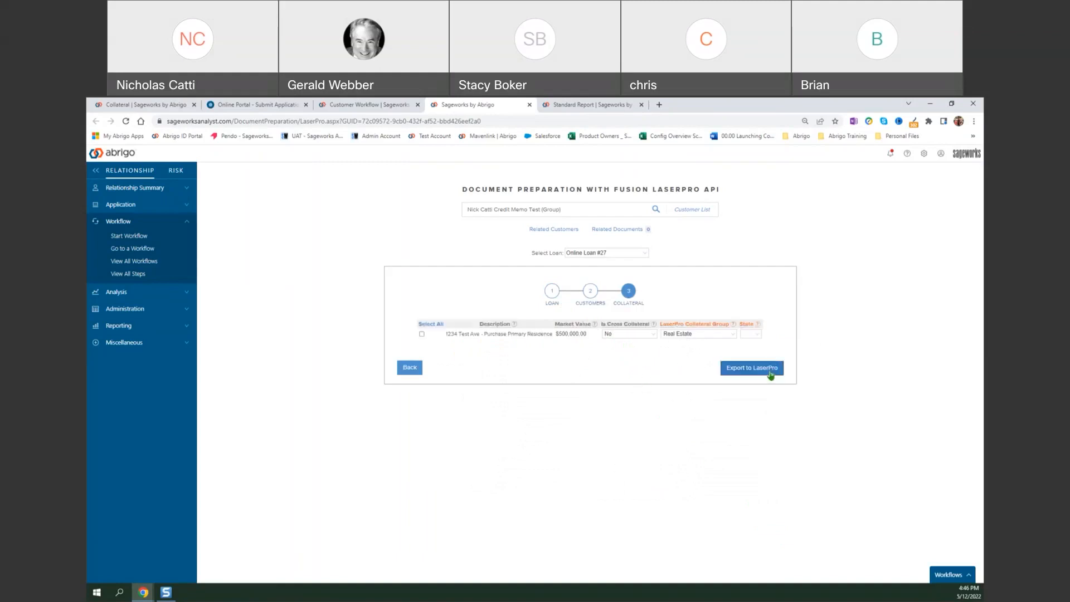
Include the primary residence collateral with collateral group Real Estate and state AZ, and export the loan to LaserPro.
click(693, 334)
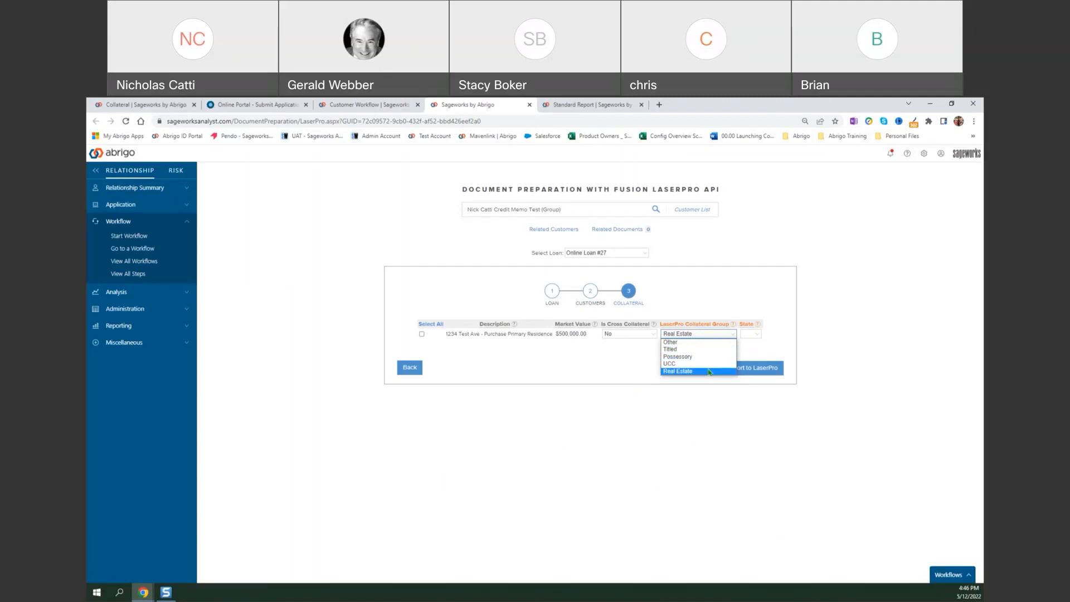
click(710, 372)
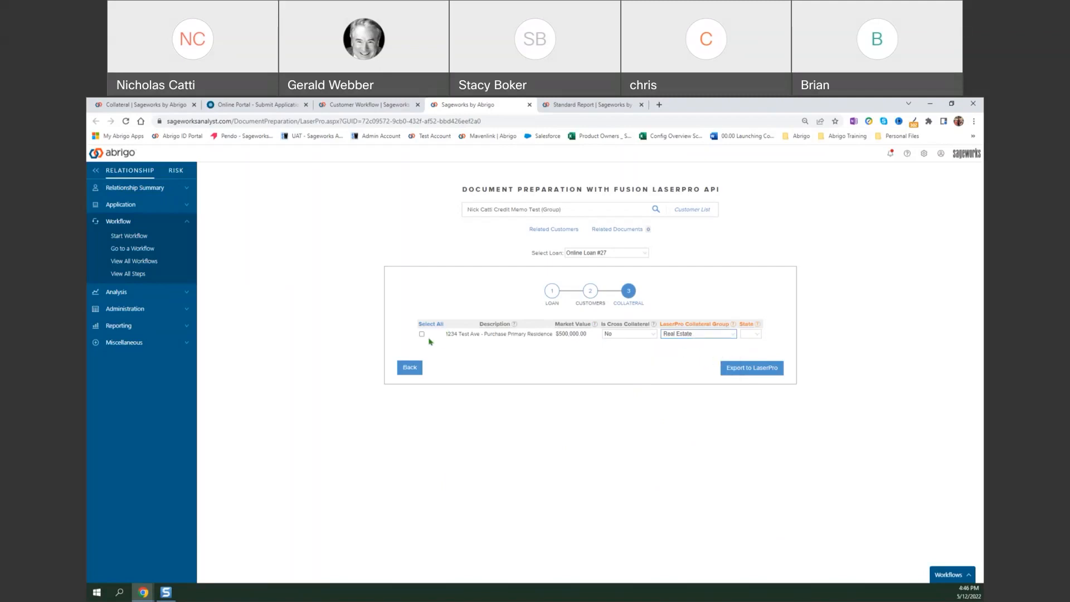
click(421, 334)
click(756, 335)
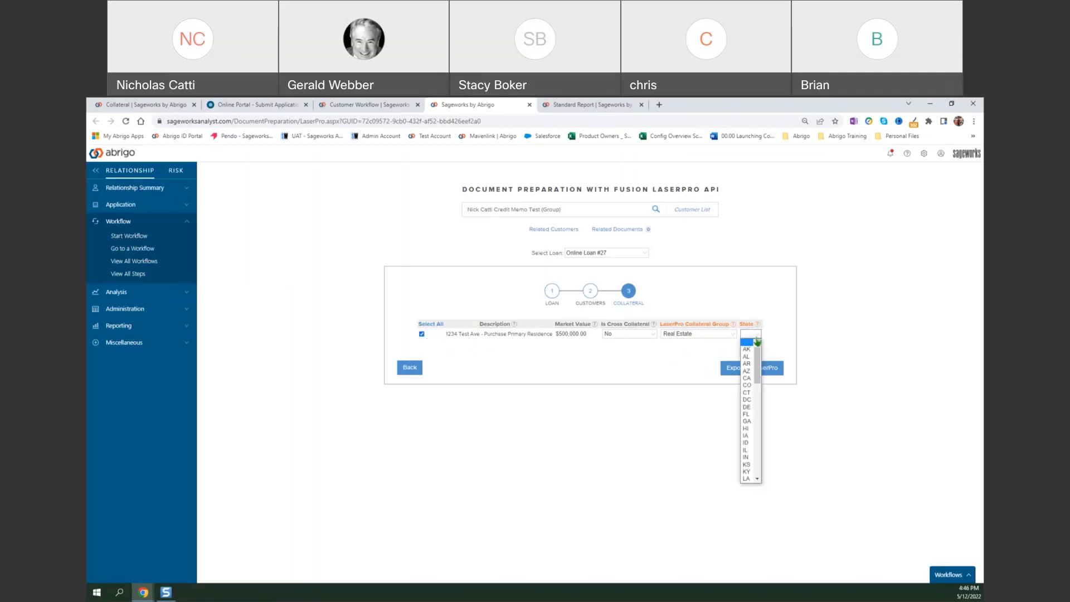
click(746, 371)
click(761, 372)
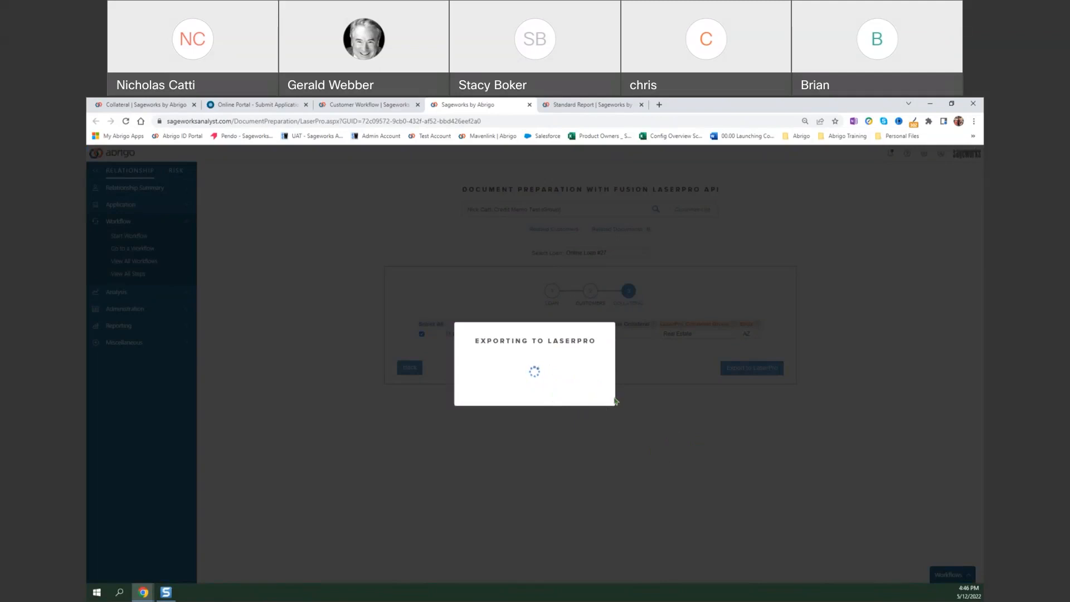
Highlight the LaserPro transaction number, dismiss the export message, and close the document preparation page to return to the workflow.
double_click(532, 376)
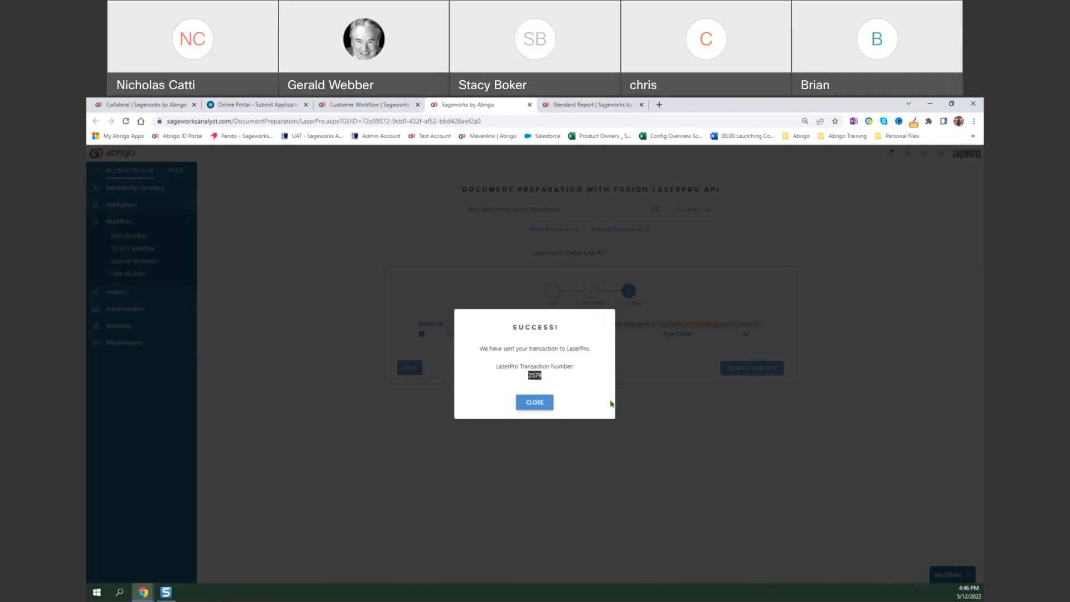
click(149, 597)
click(328, 382)
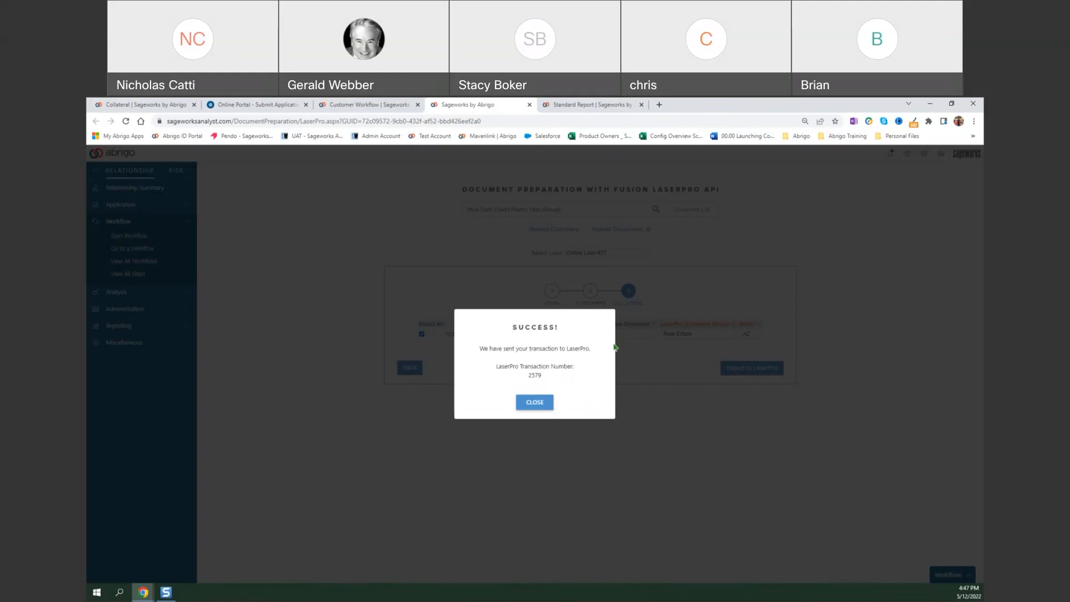
click(541, 406)
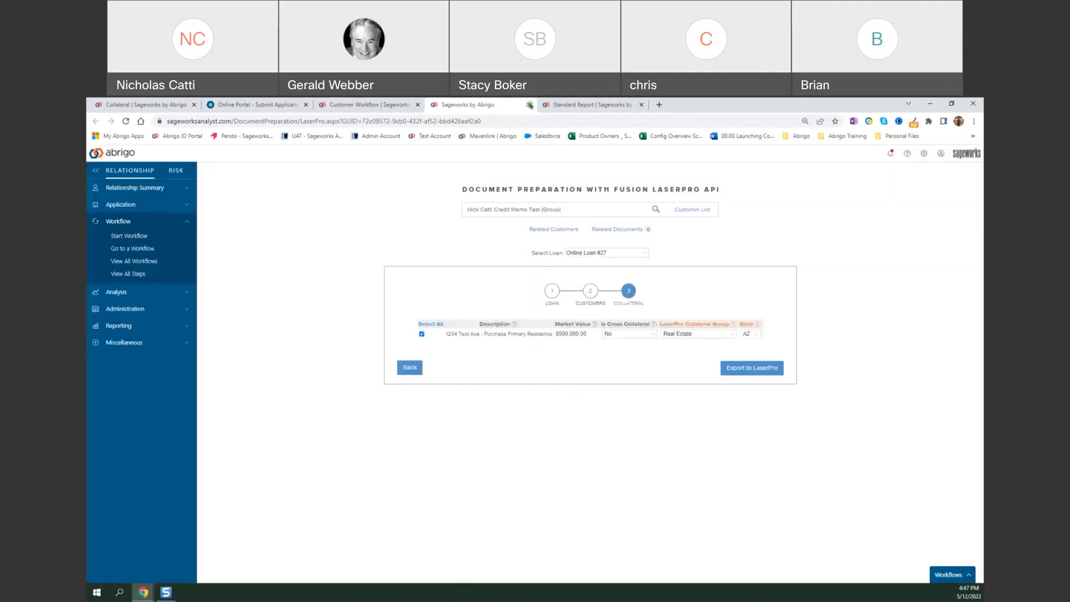
click(530, 105)
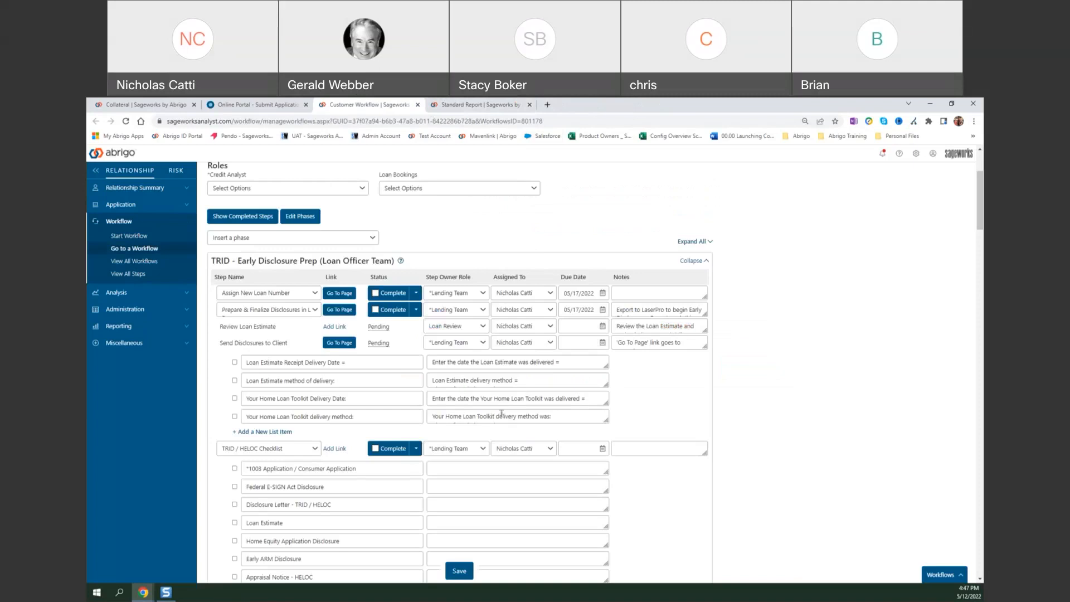
Reread the disclosure preparation note, mark Assign New Loan Number and Prepare & Finalize Disclosures in LP complete, and save the workflow.
click(668, 313)
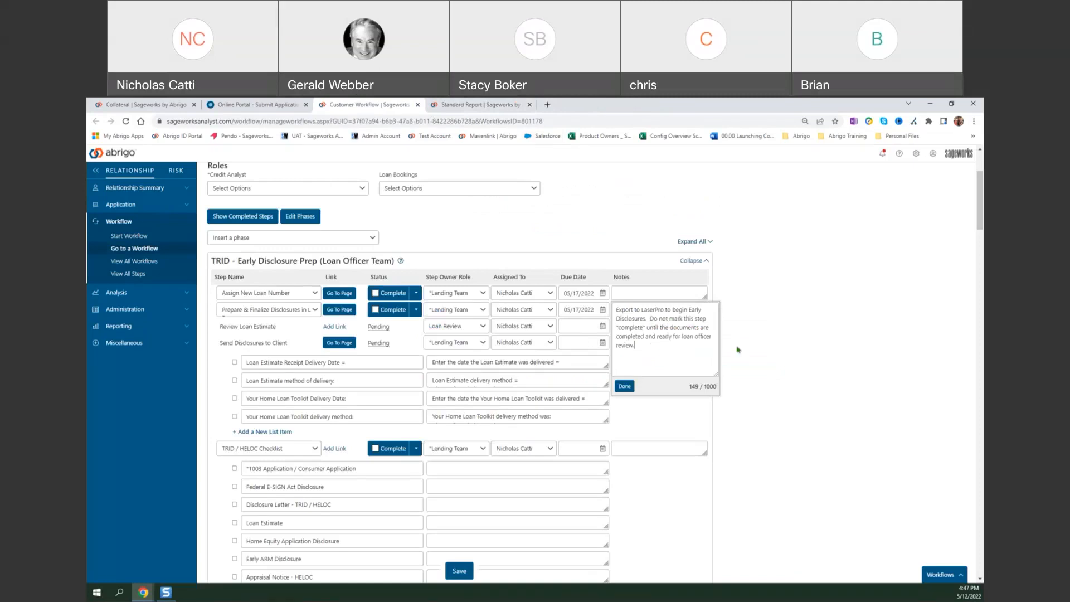
click(753, 347)
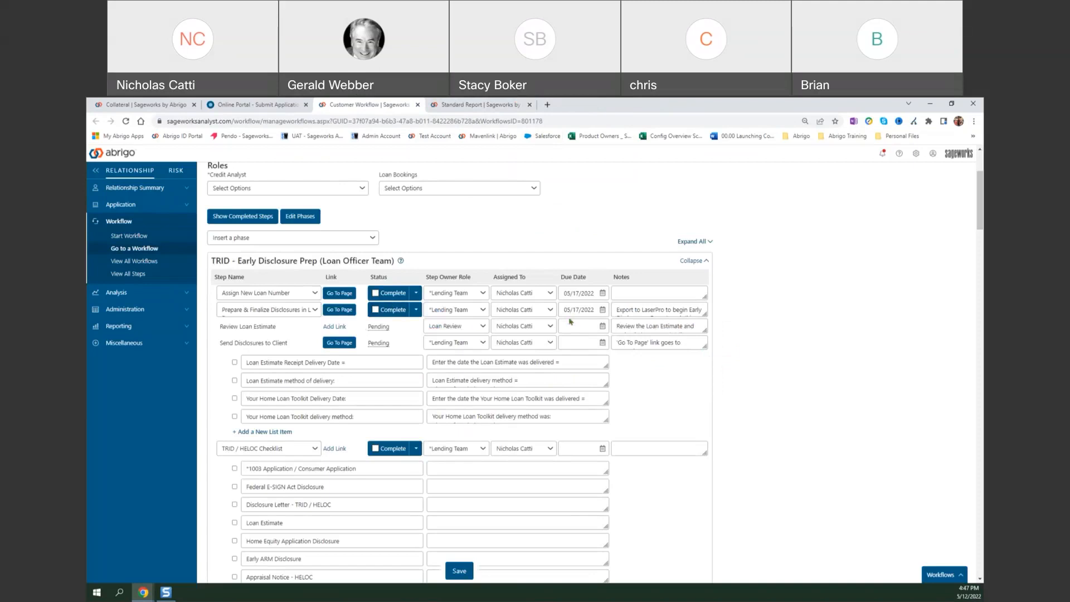
click(378, 294)
click(378, 309)
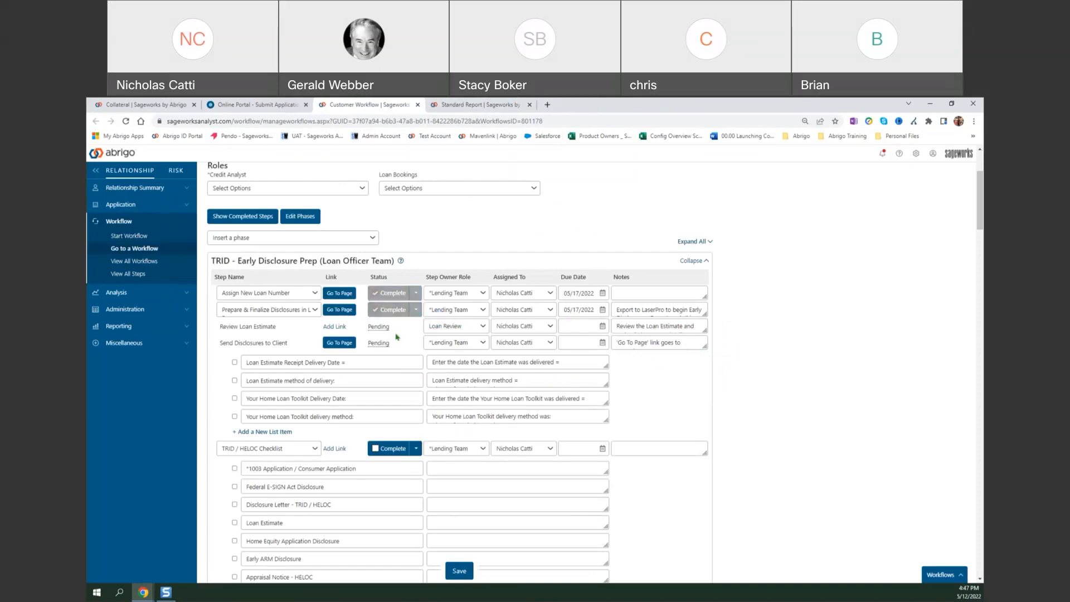
click(459, 570)
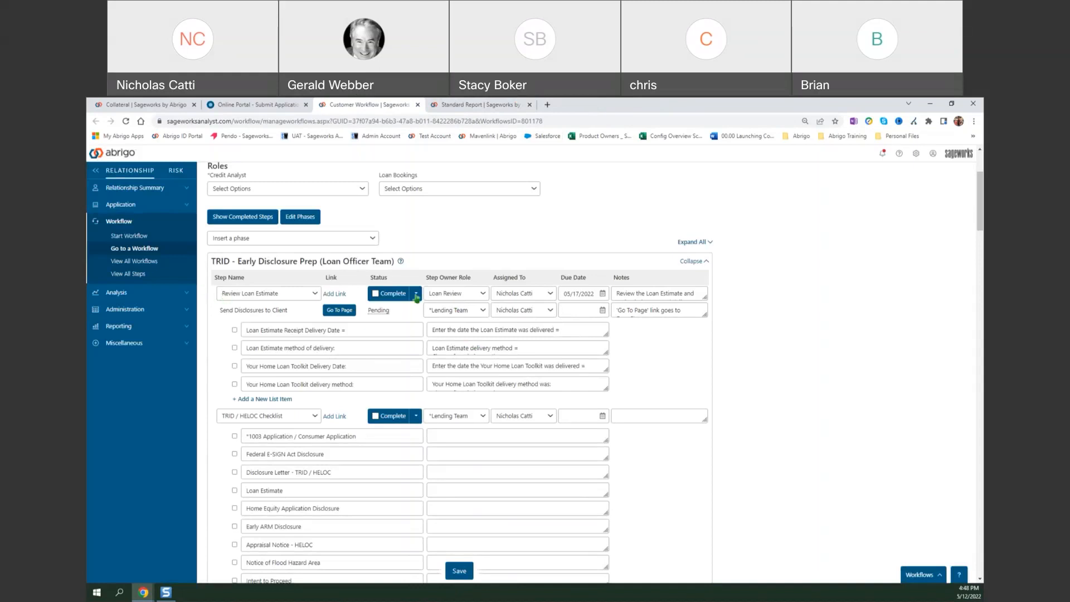
Examine the Send Disclosures to Client delivery items and the TRID / HELOC Checklist in the Early Disclosure Prep phase.
scroll(420, 312, up, 2)
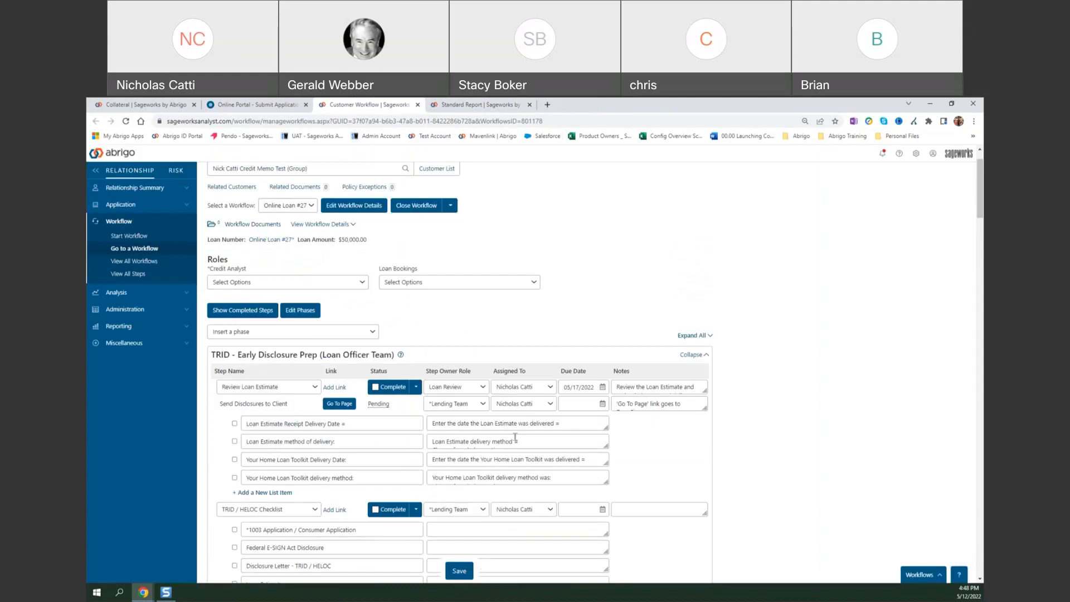
scroll(484, 369, down, 2)
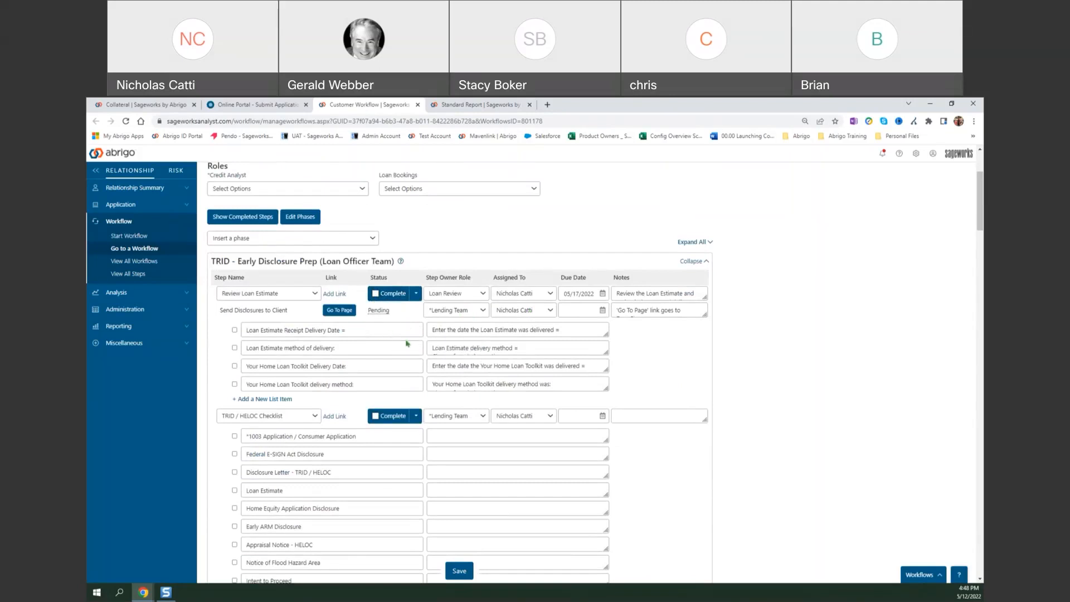
click(551, 334)
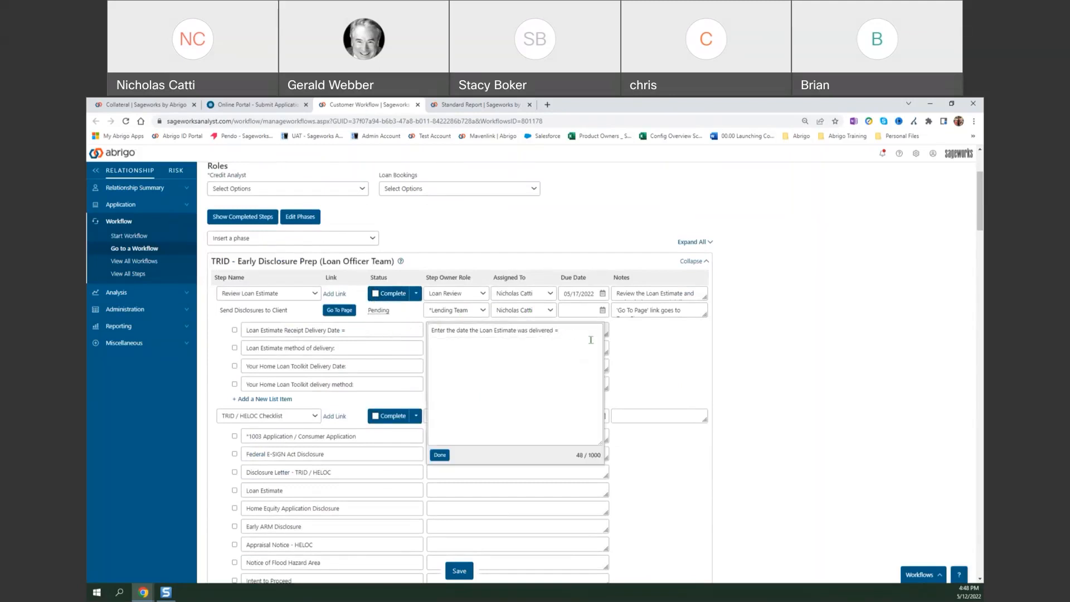
click(641, 348)
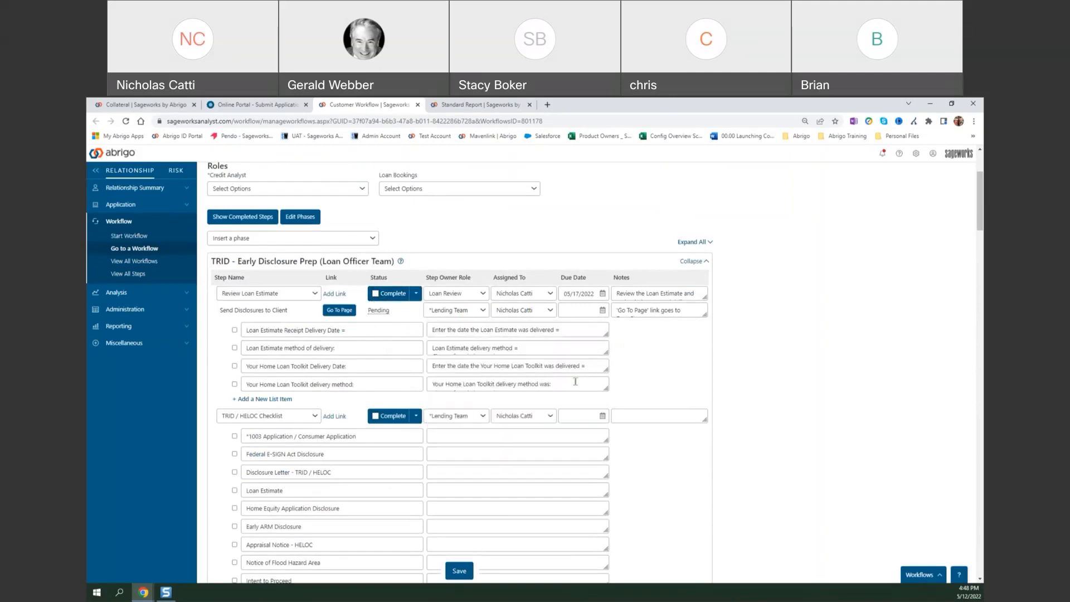
scroll(579, 371, down, 1)
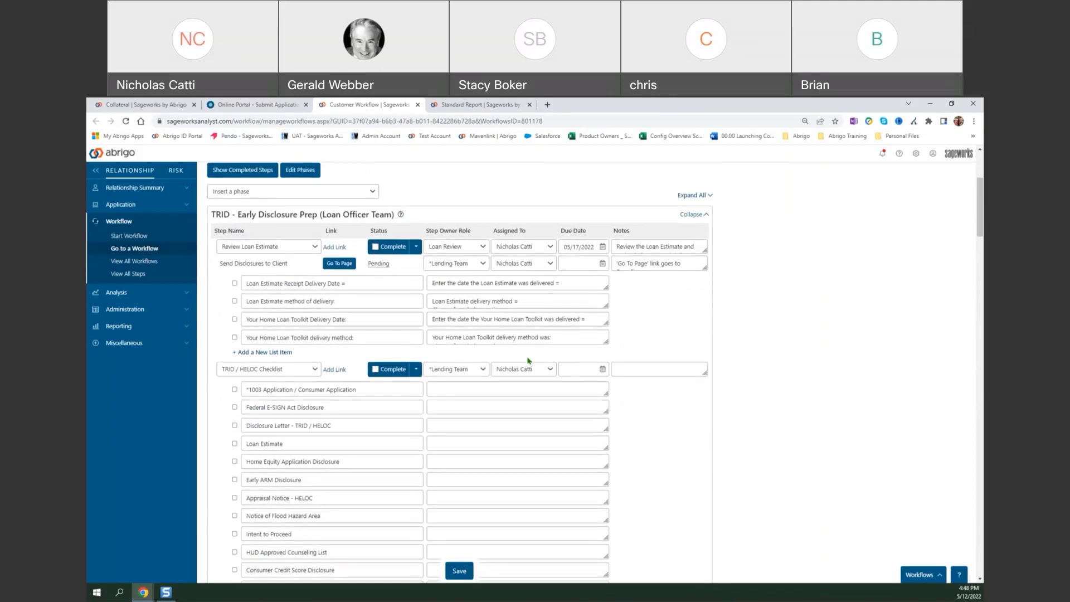
scroll(529, 361, down, 1)
scroll(478, 379, down, 2)
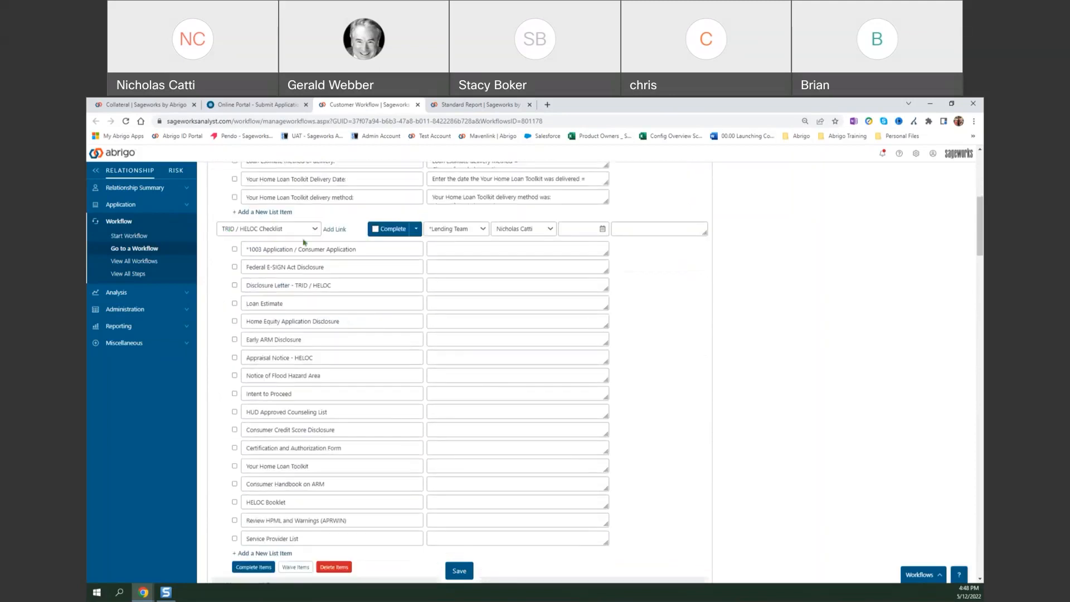
scroll(412, 373, up, 1)
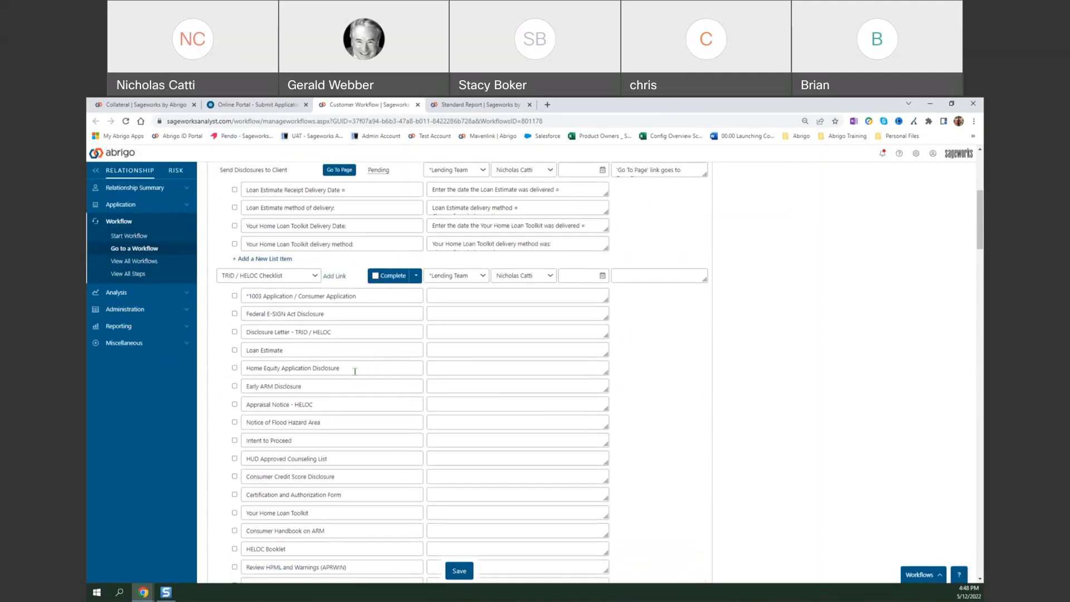
scroll(335, 326, down, 1)
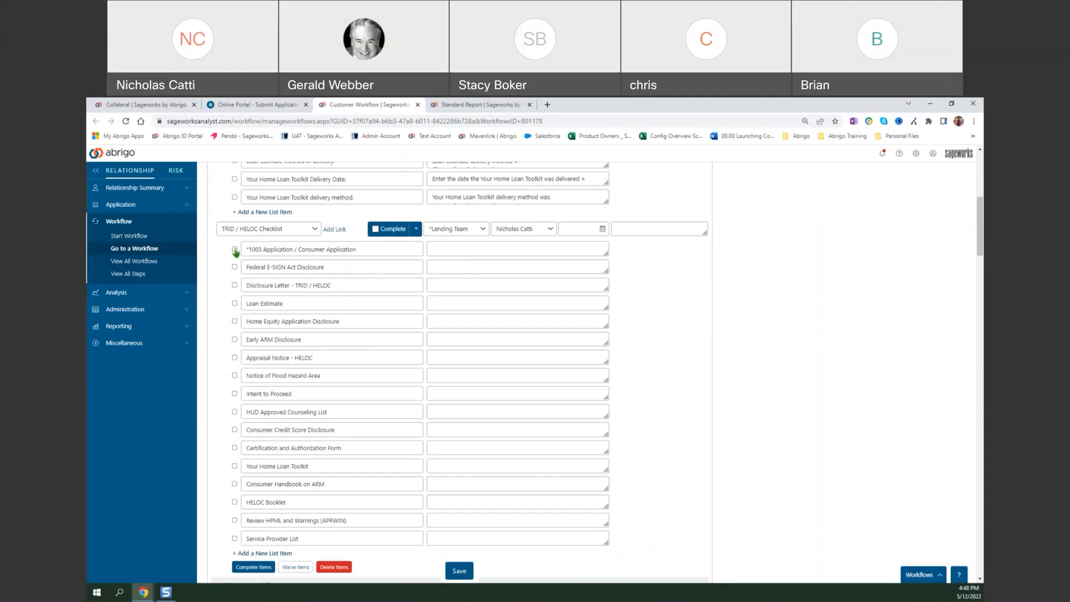
scroll(287, 296, up, 2)
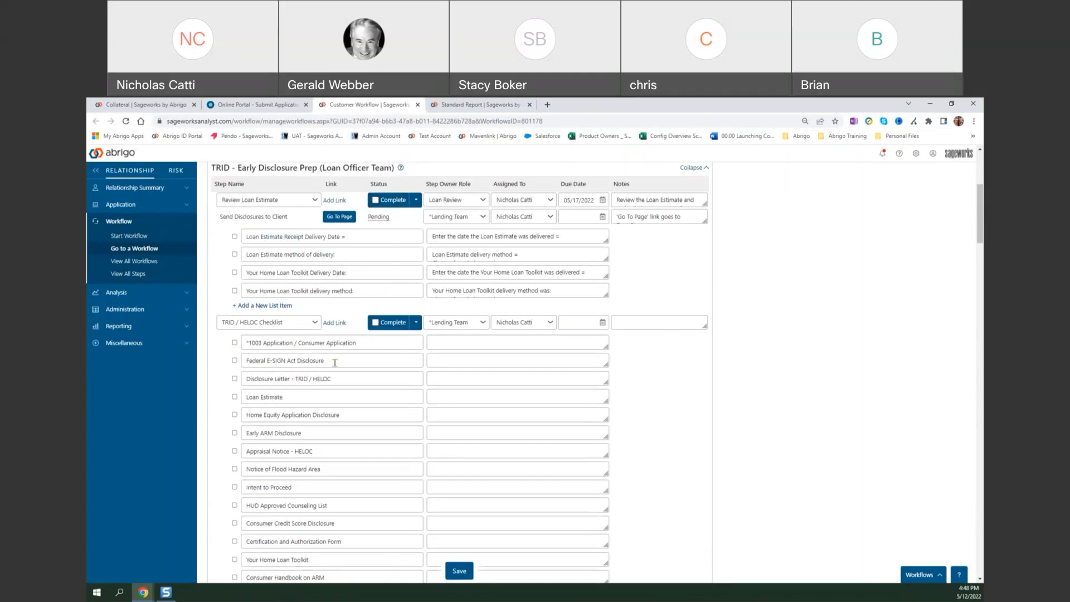
Examine the TRID / HELOC Checklist and the HMDA Reportable phase, including the Input / Track HMDA Record items and Export CSV File to HMDA-LAR Platform step.
scroll(335, 359, down, 2)
scroll(392, 352, up, 3)
scroll(393, 352, down, 7)
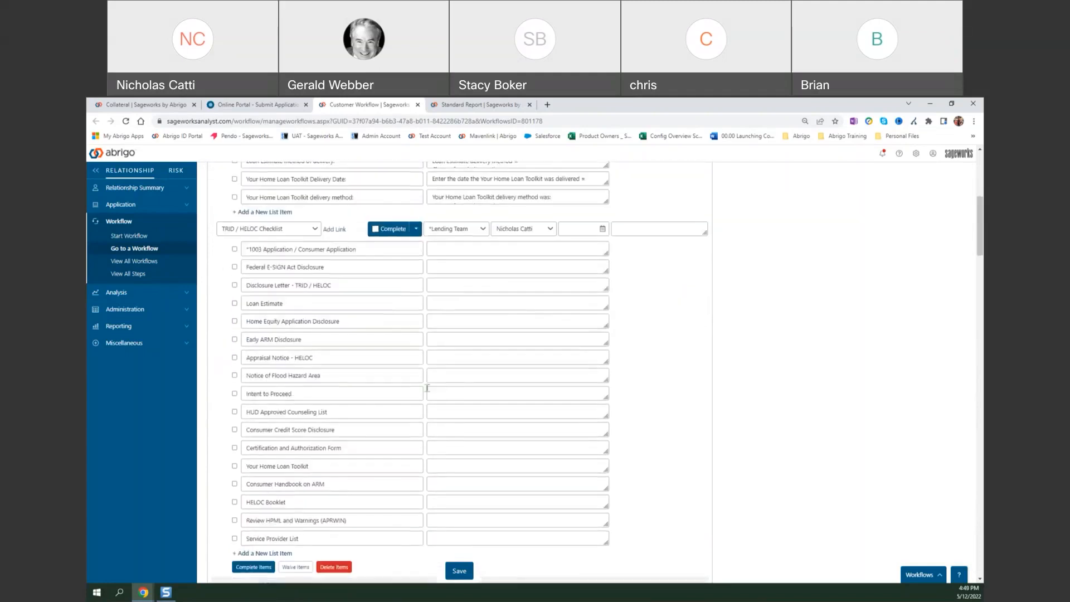
scroll(426, 395, down, 2)
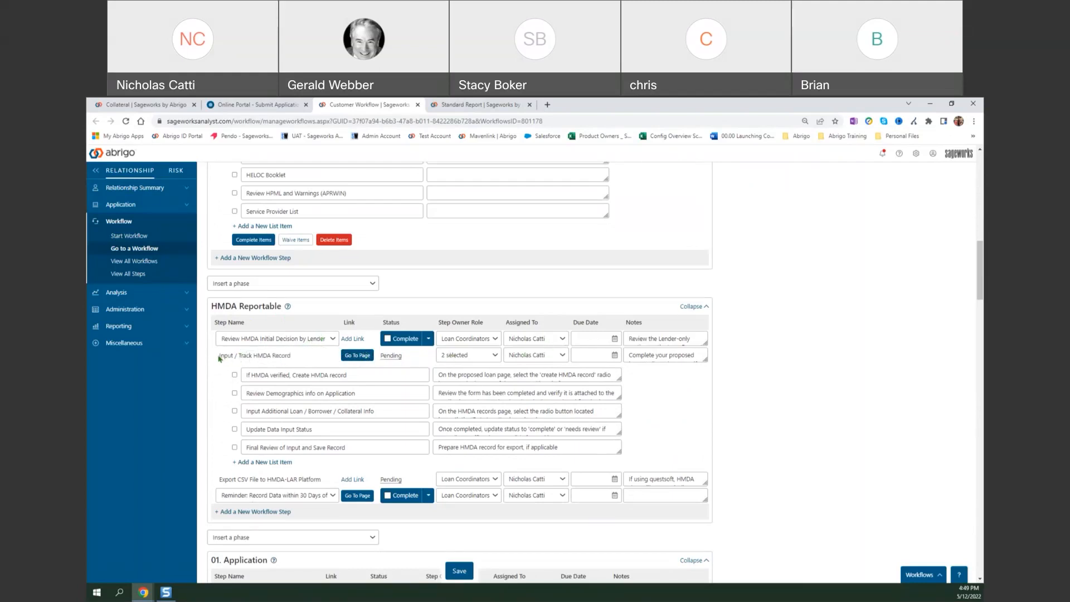
drag(220, 356, 300, 360)
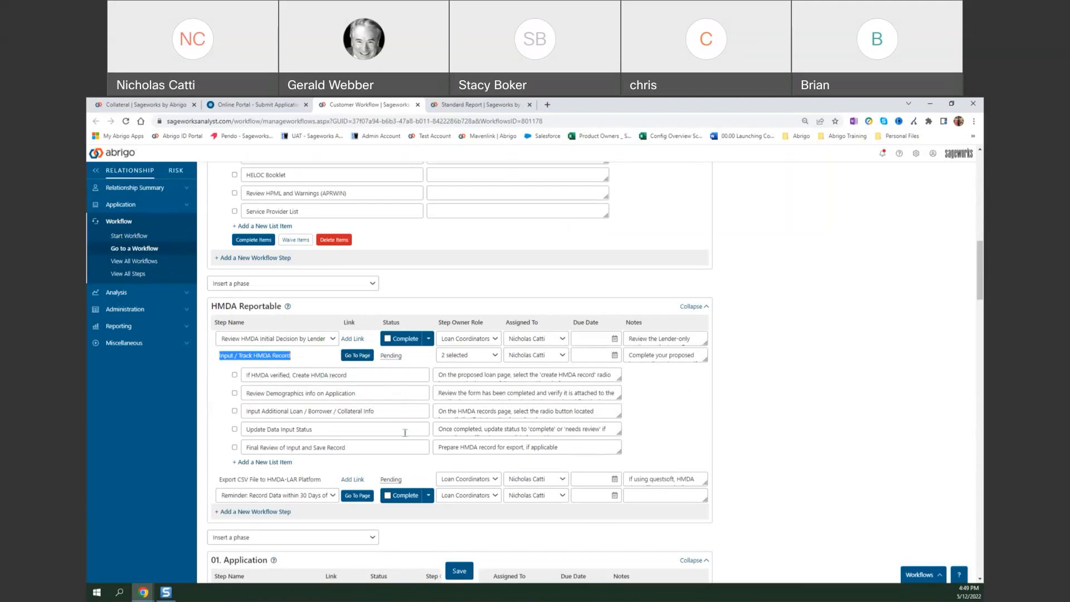
click(525, 375)
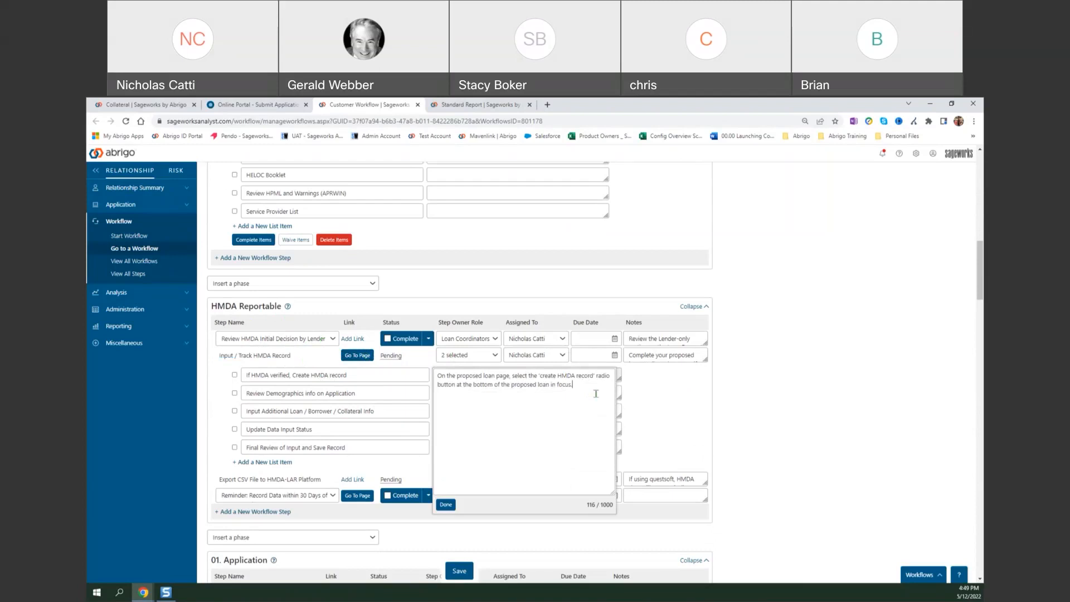
click(647, 416)
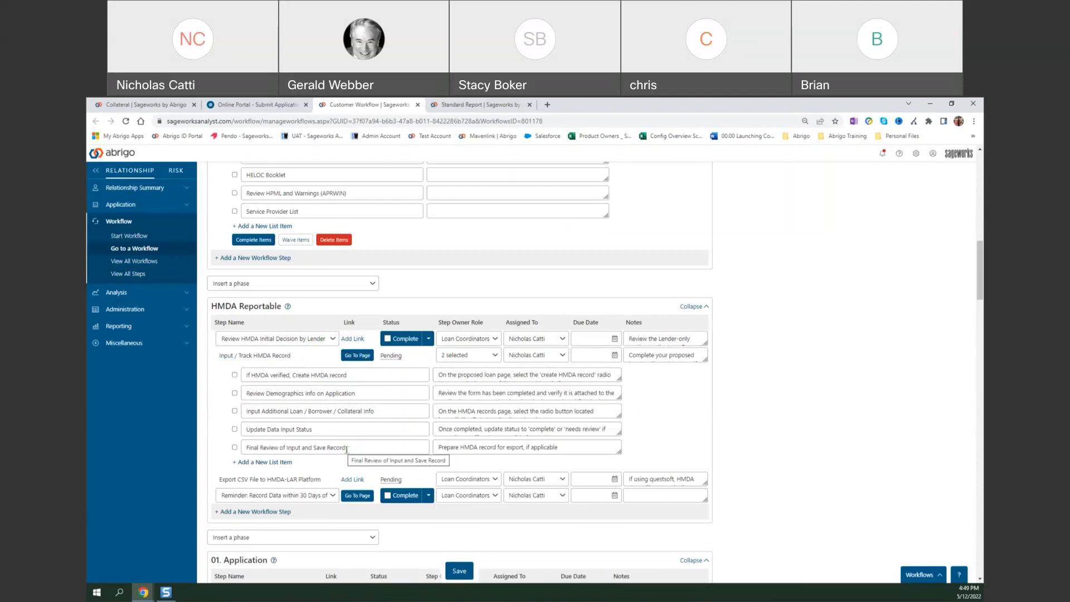
scroll(343, 447, down, 1)
drag(322, 433, 218, 435)
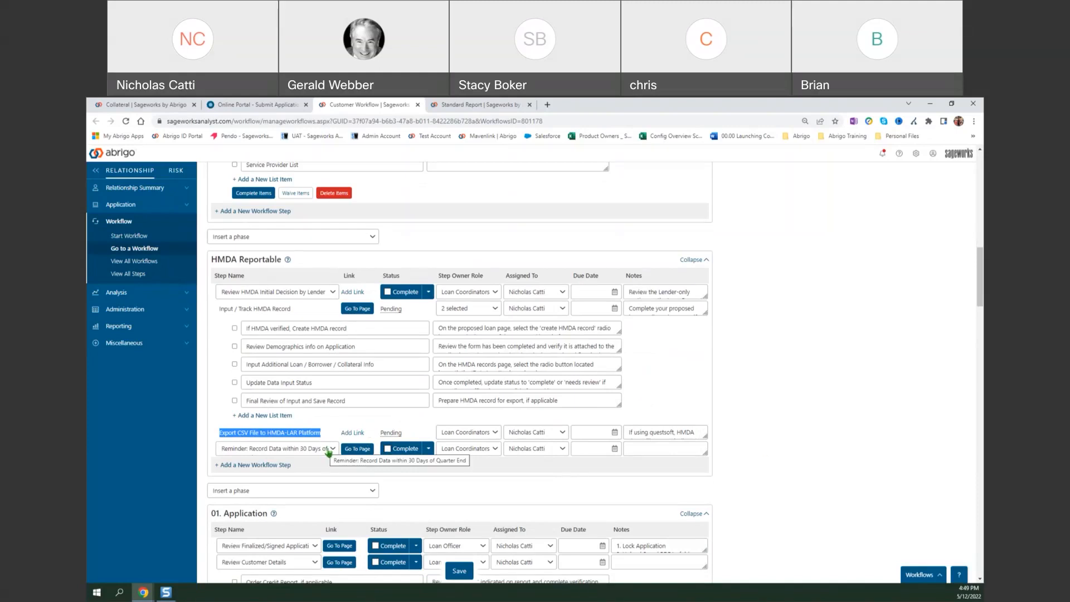
click(398, 423)
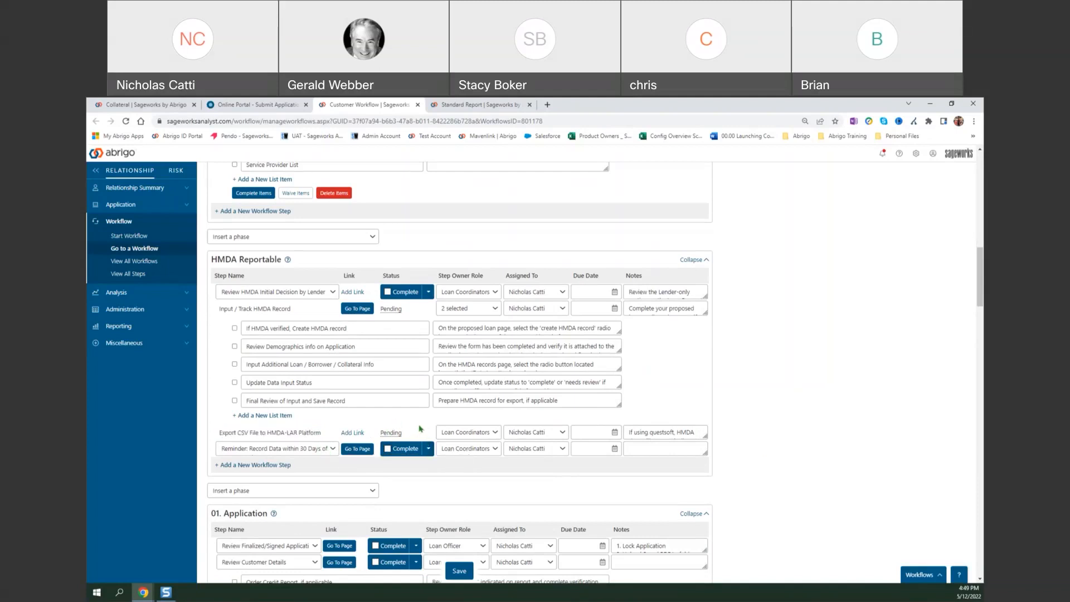
Collapse the HMDA Reportable phase and return to the start of the TRID - Early Disclosure Prep phase.
click(696, 260)
scroll(745, 303, up, 3)
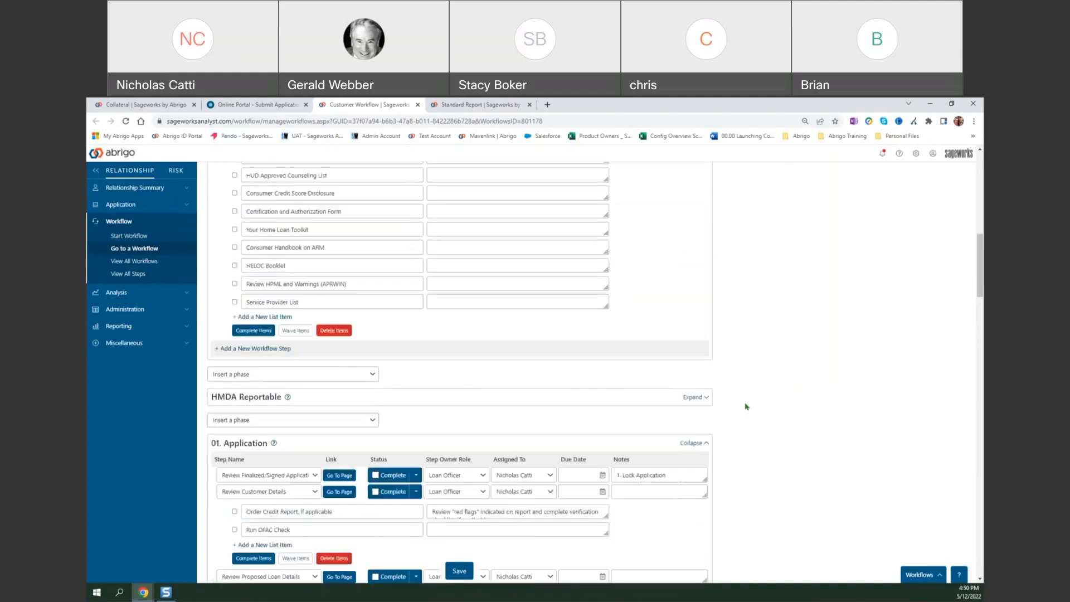
scroll(747, 406, up, 3)
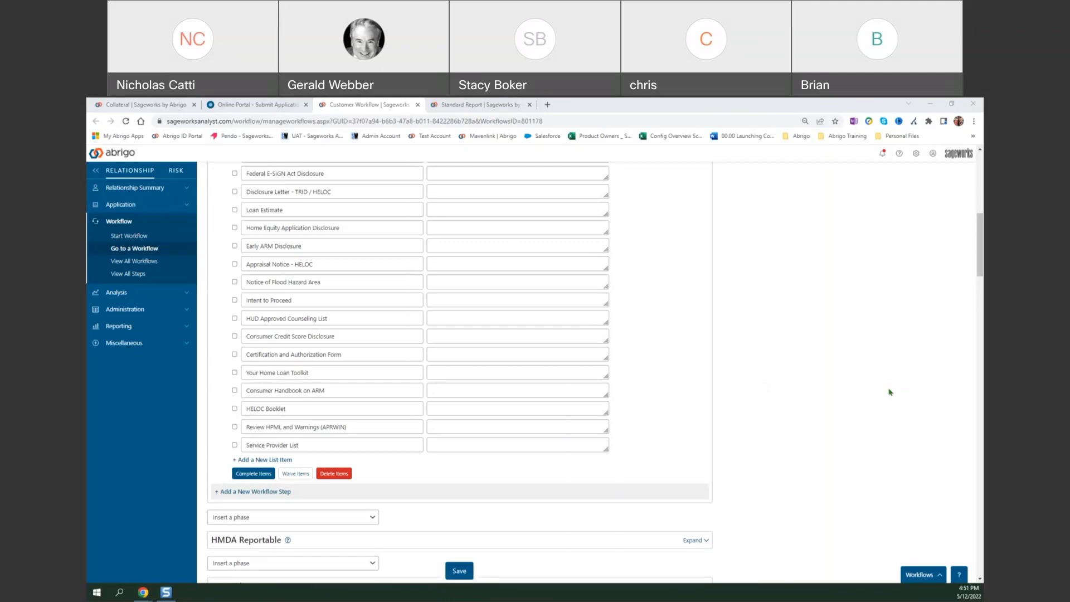
scroll(886, 443, up, 3)
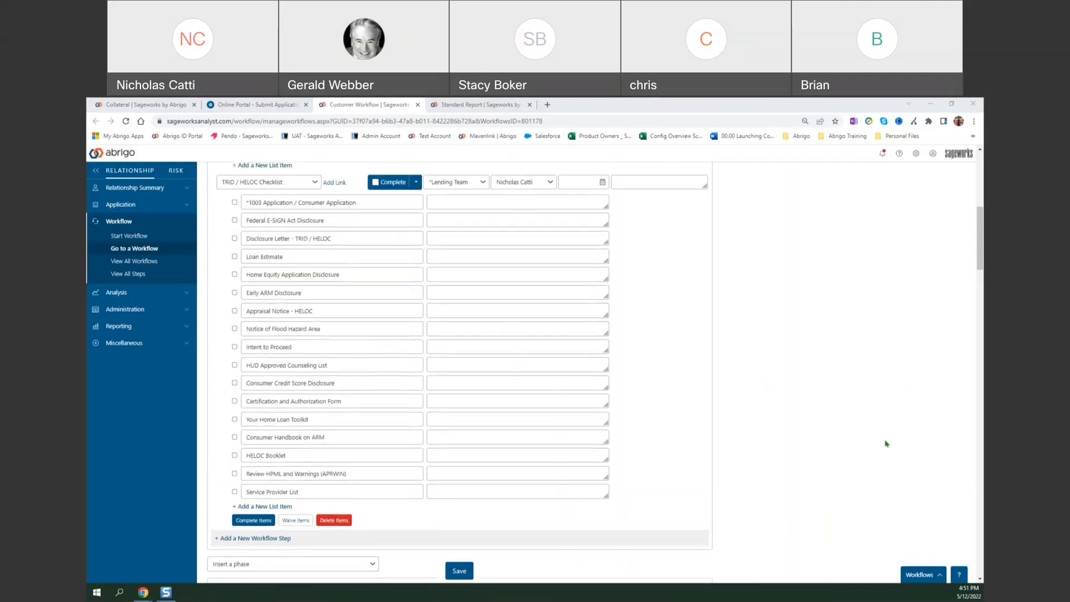
scroll(886, 444, up, 2)
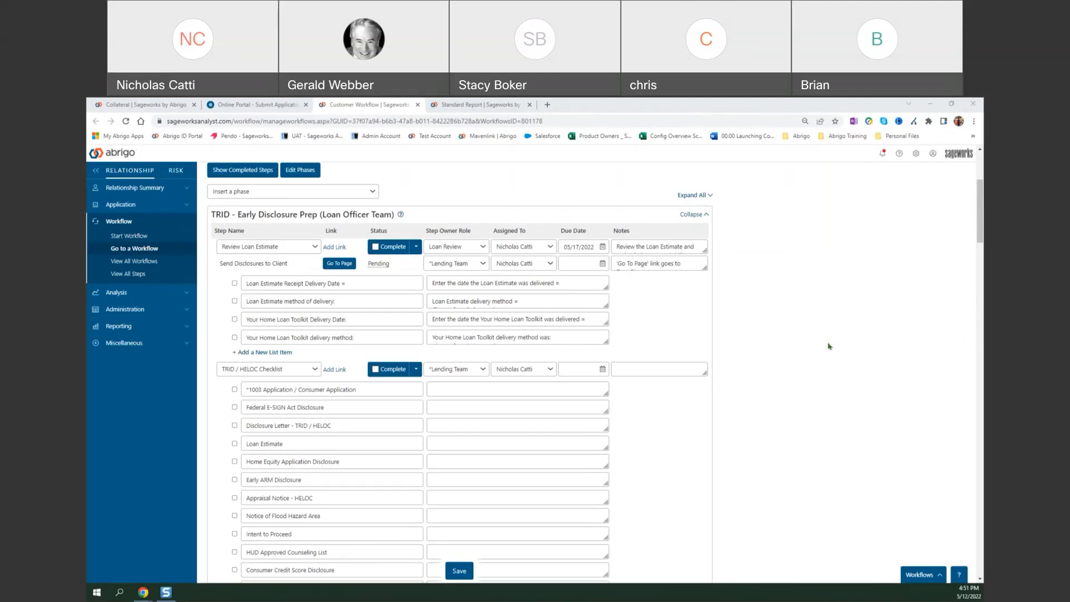
Look over the LaserPro-to-Sageworks field mapping in the Abrigo-LaserProMapping Excel workbook, and return to the workflow in the browser.
click(810, 330)
drag(982, 106, 661, 99)
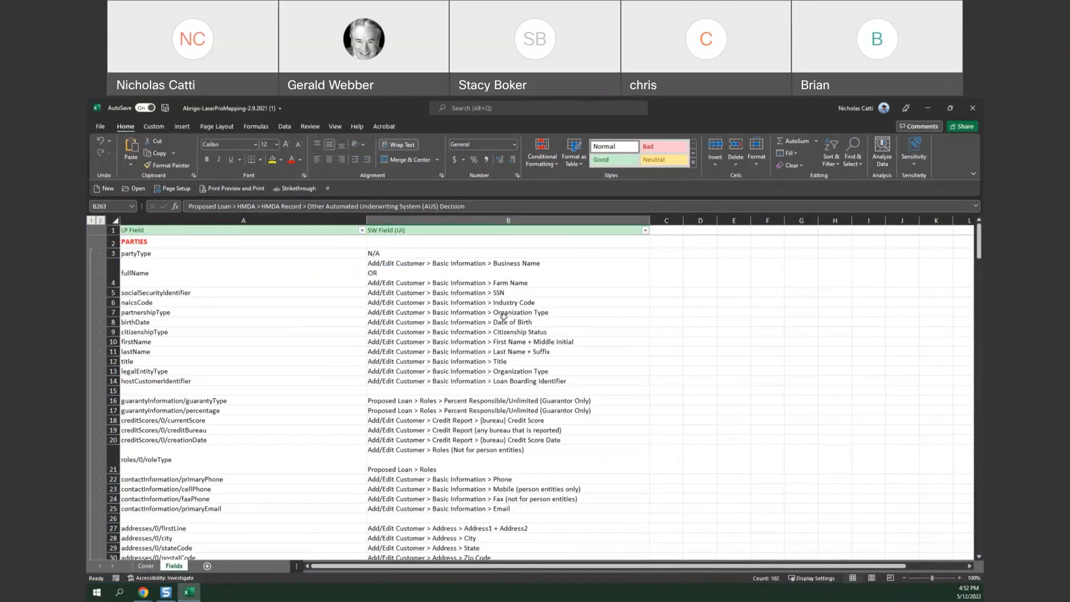
scroll(504, 314, down, 1)
scroll(503, 317, up, 1)
click(927, 109)
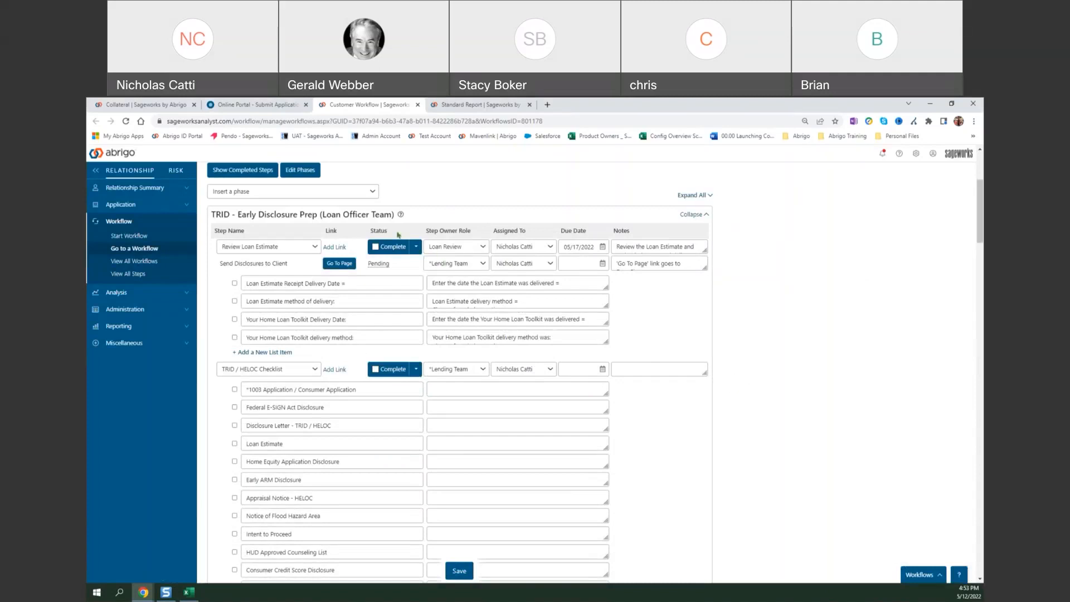
Look through the phases that can be inserted before the TRID - Early Disclosure Prep phase, without inserting one.
click(370, 192)
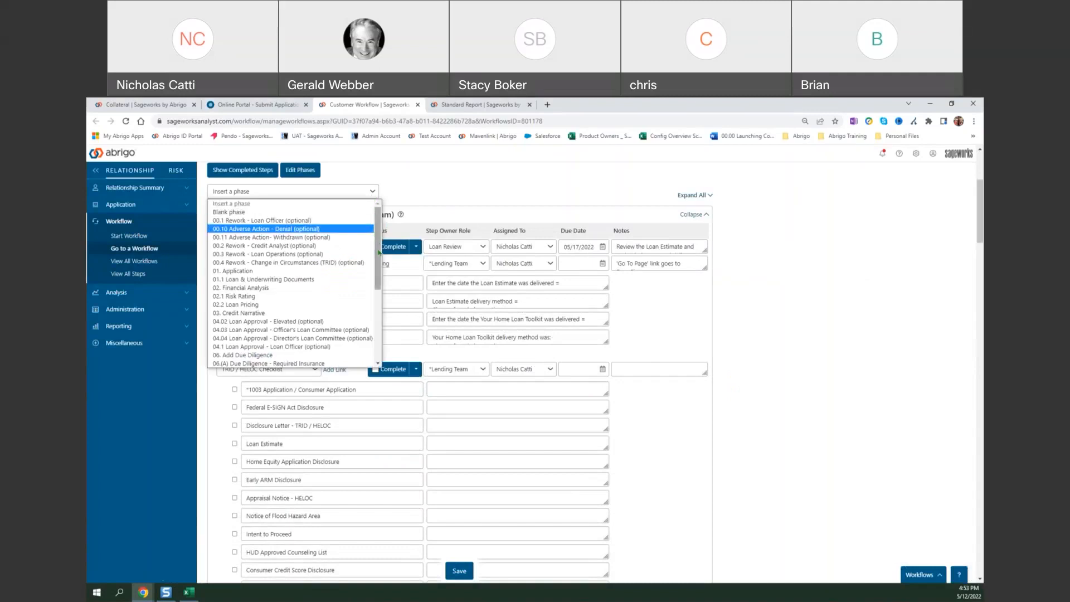
scroll(377, 251, down, 3)
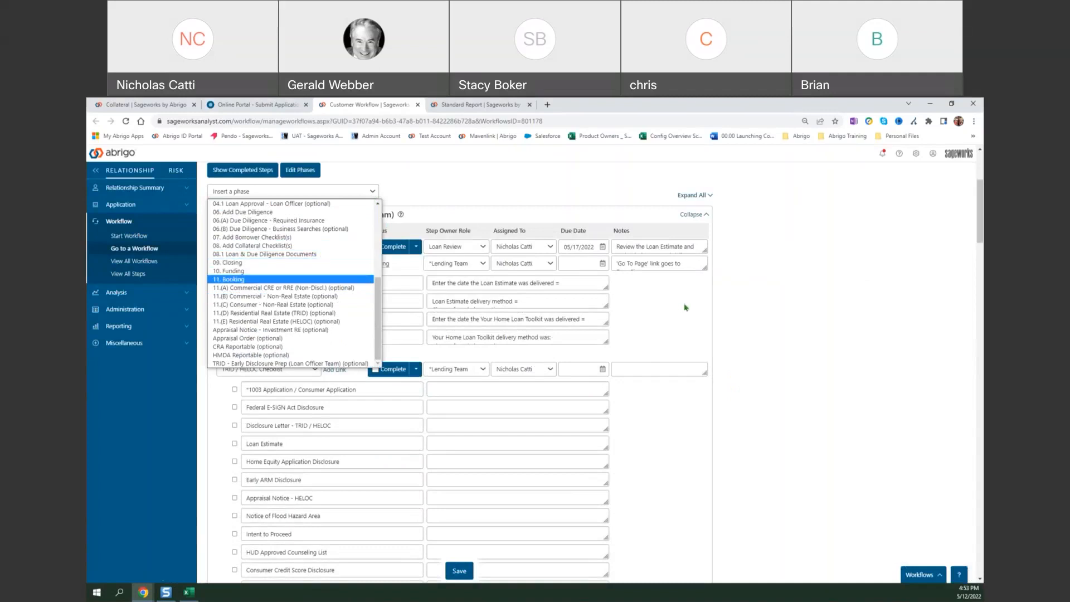
click(731, 309)
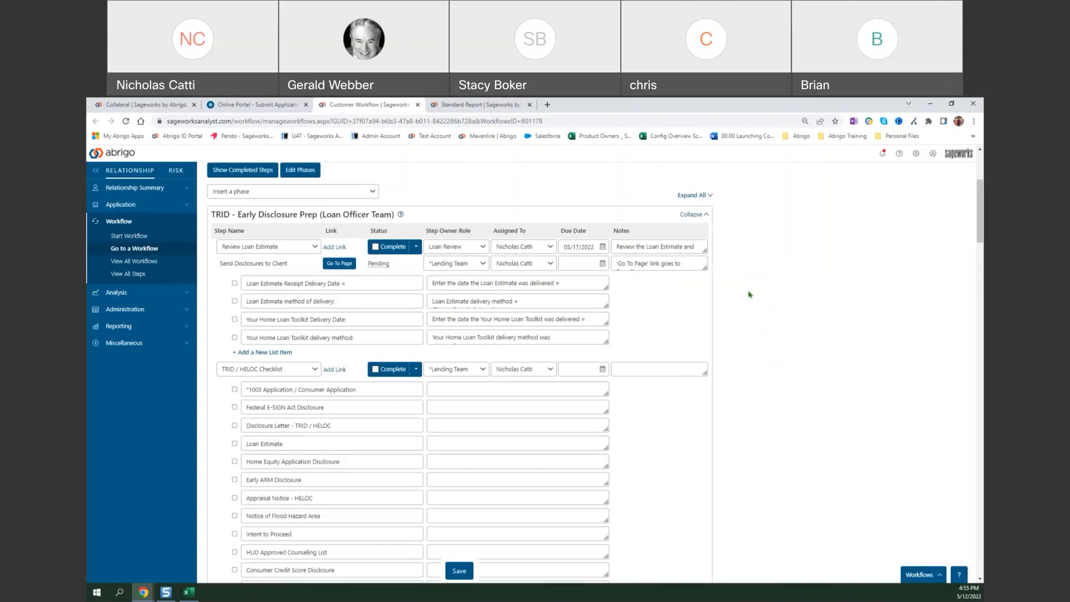
Collapse the TRID - Early Disclosure Prep phase and expand the HMDA Reportable phase.
click(700, 216)
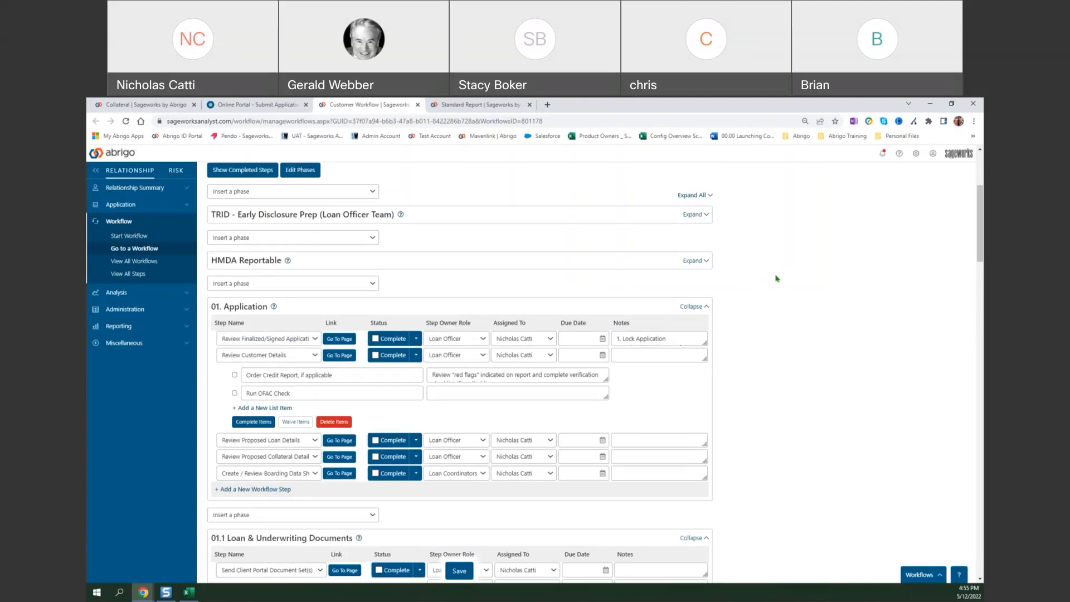
click(694, 261)
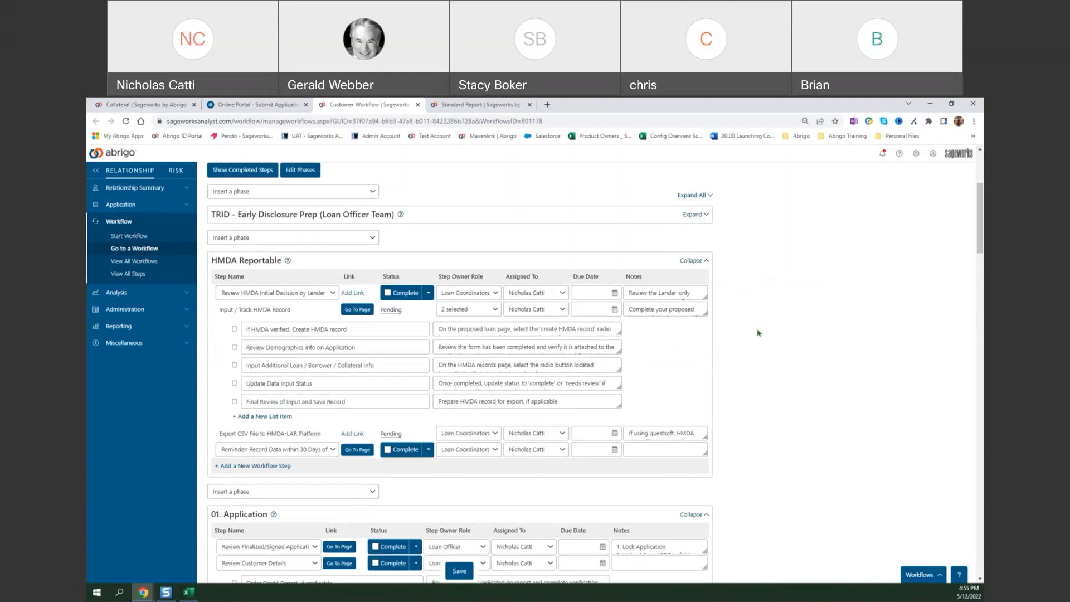
Check the Loans page linked from Input / Track HMDA Record for The Real Estate Holdings Company (Group), and close it to return to the workflow.
click(357, 309)
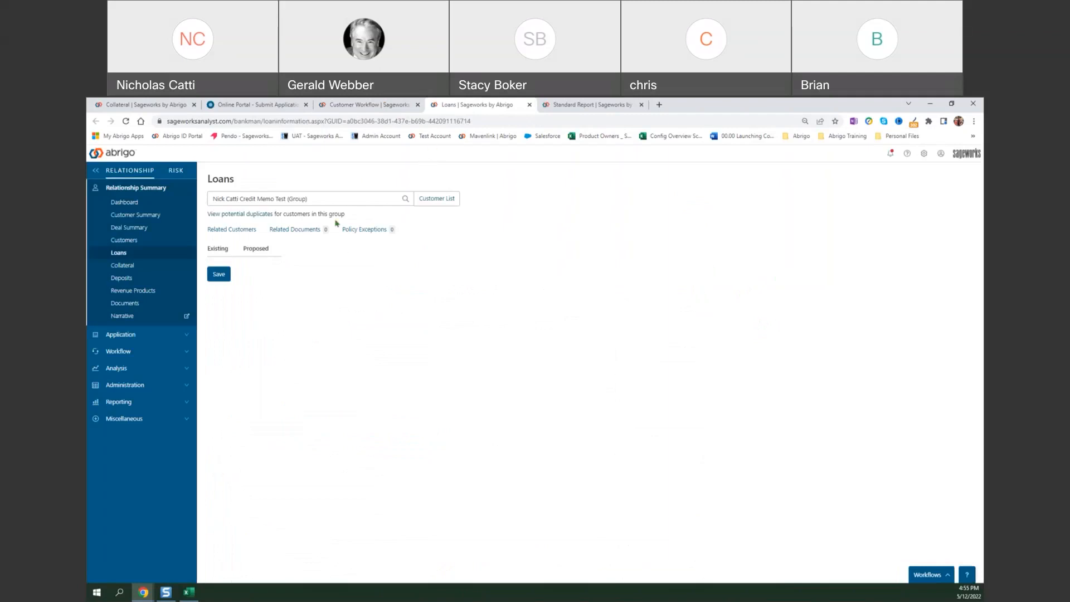
click(417, 202)
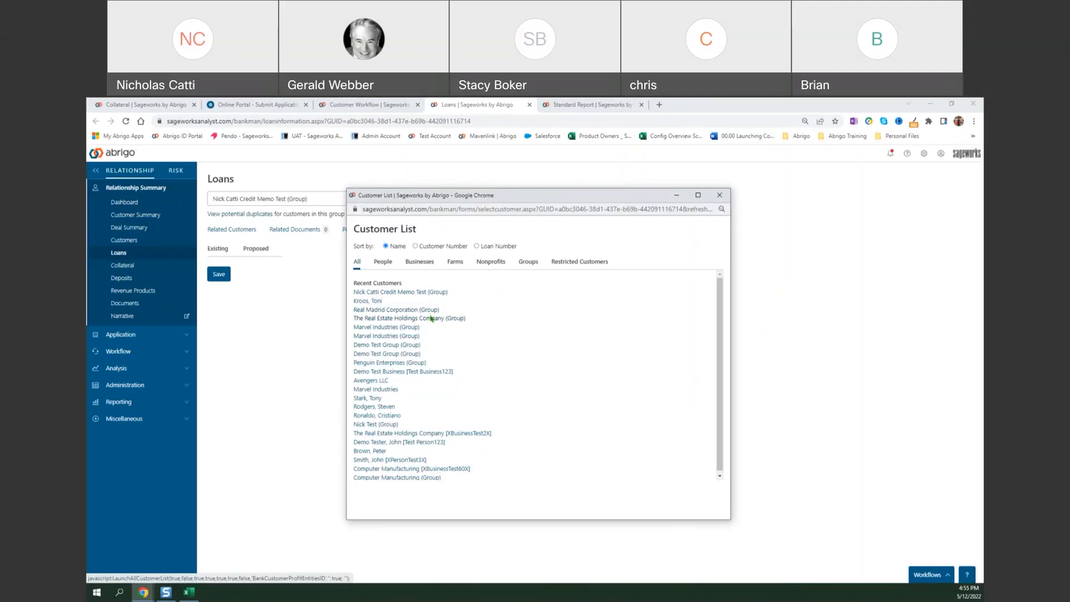
click(430, 318)
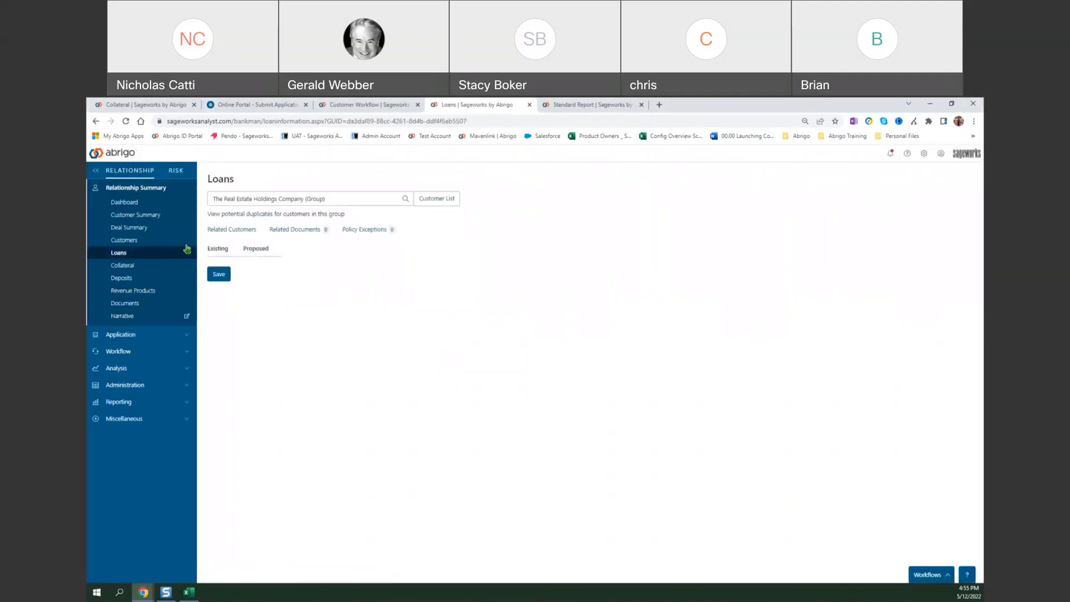
click(126, 120)
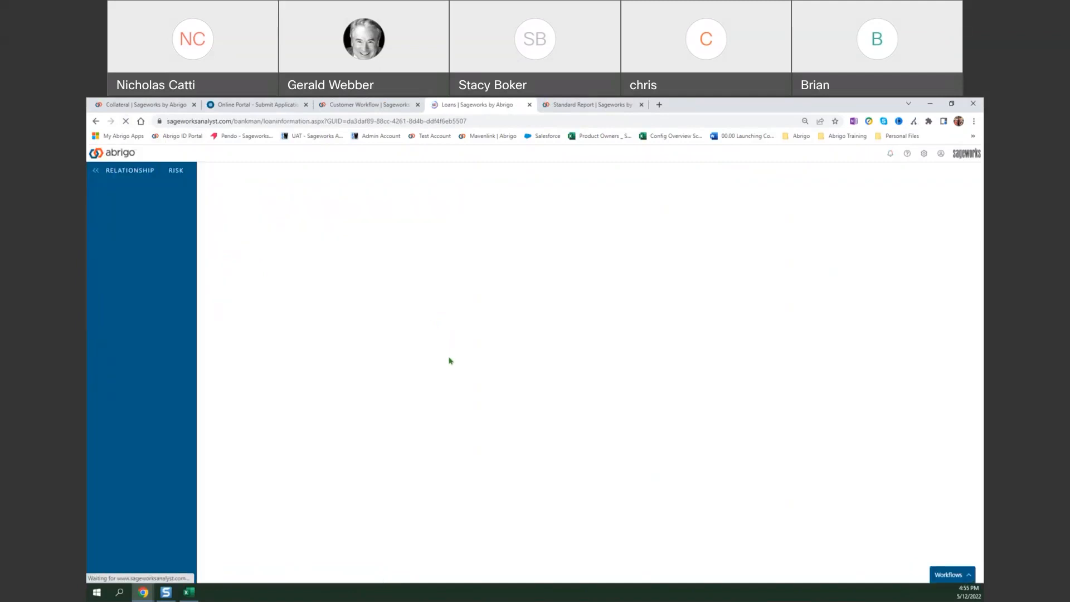
click(530, 105)
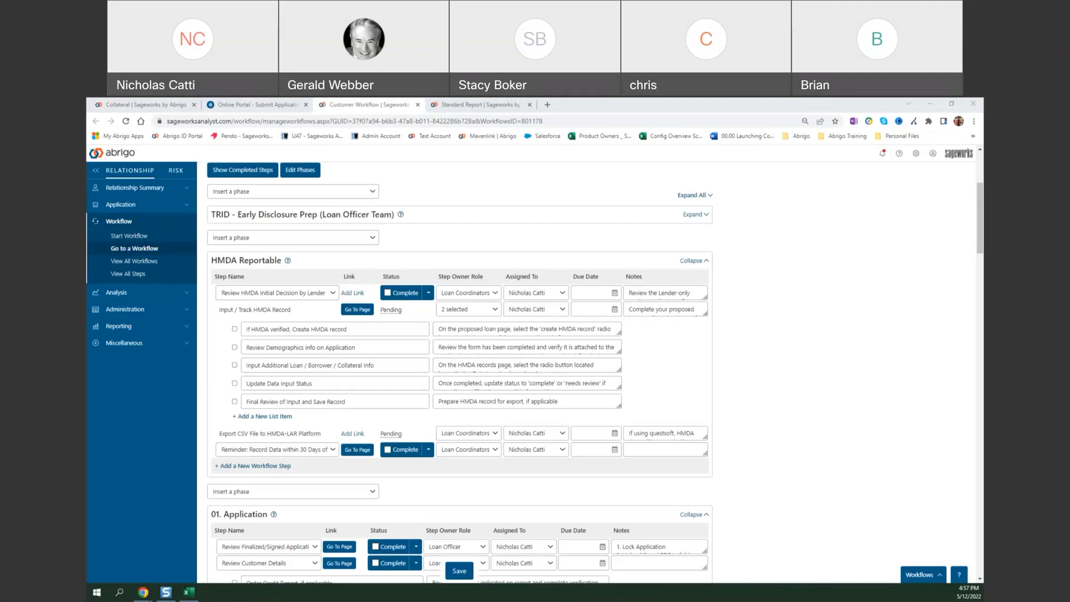
click(906, 397)
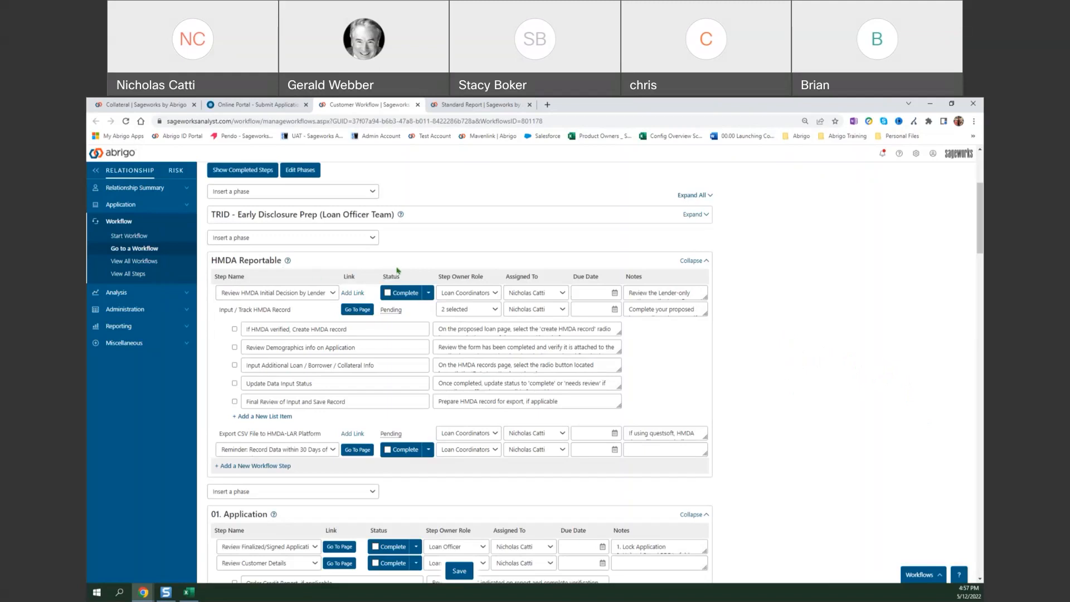
Insert the 00.10 Adverse Action - Denial (optional) phase after the 01. Application phase.
scroll(594, 342, down, 4)
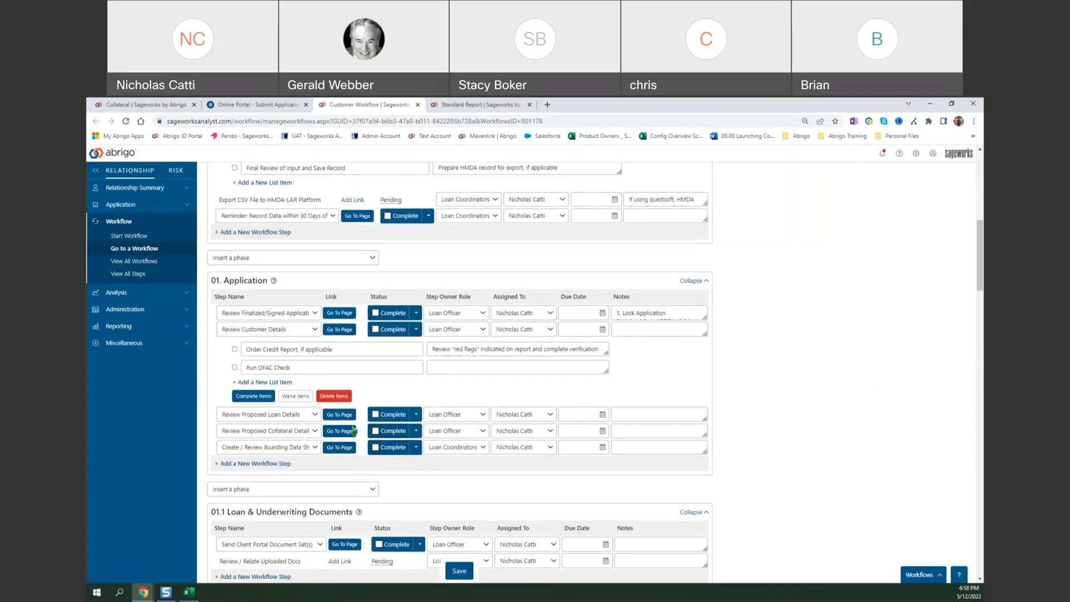
scroll(353, 430, down, 1)
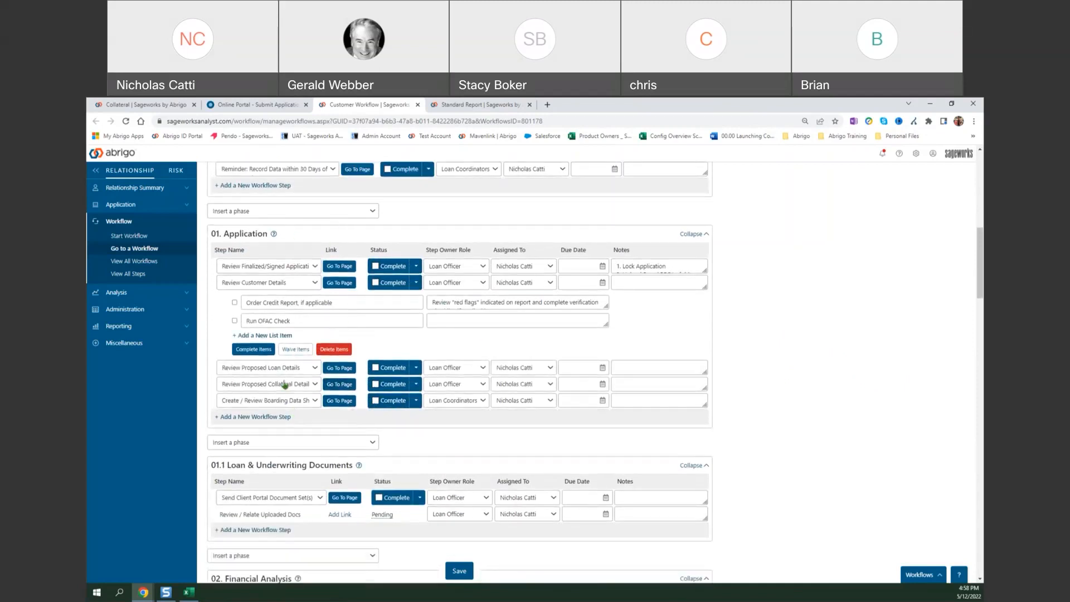
click(355, 444)
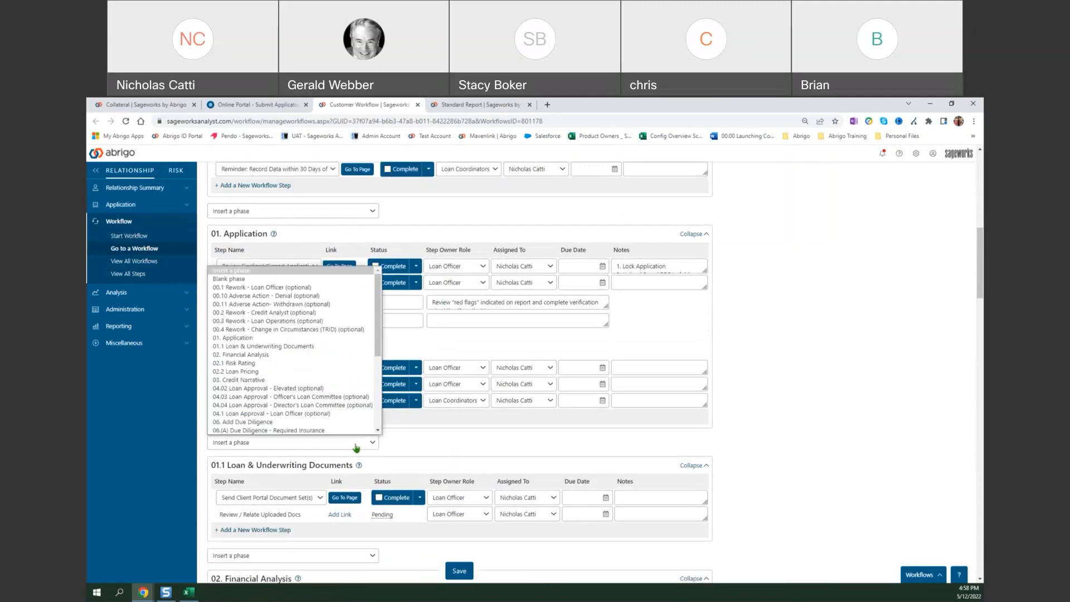
click(308, 296)
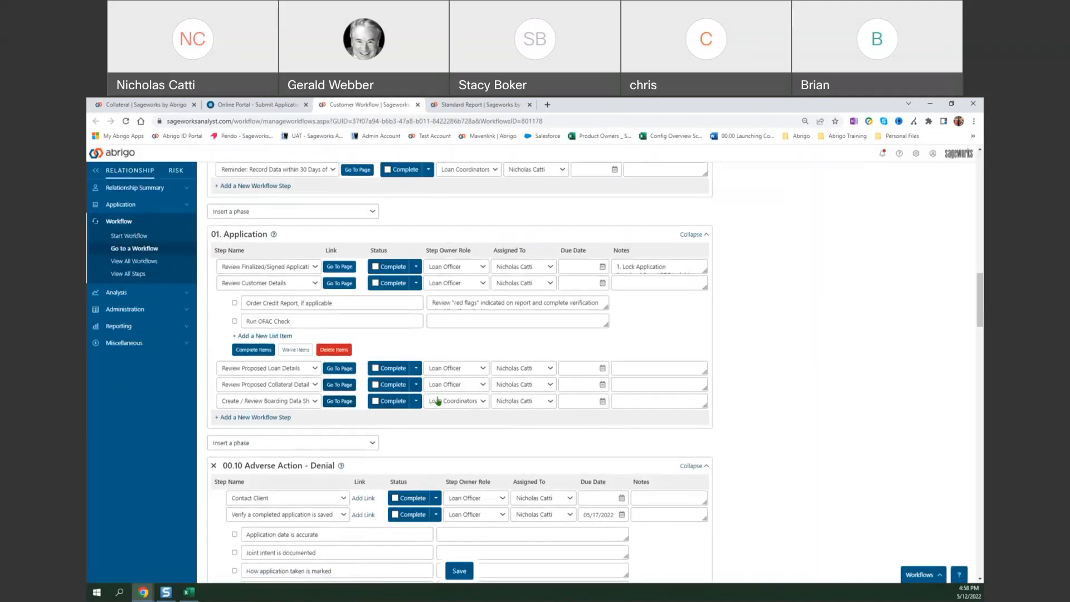
Mark the Contact Client and Verify a completed application is saved steps complete in the Adverse Action - Denial phase.
scroll(437, 400, down, 4)
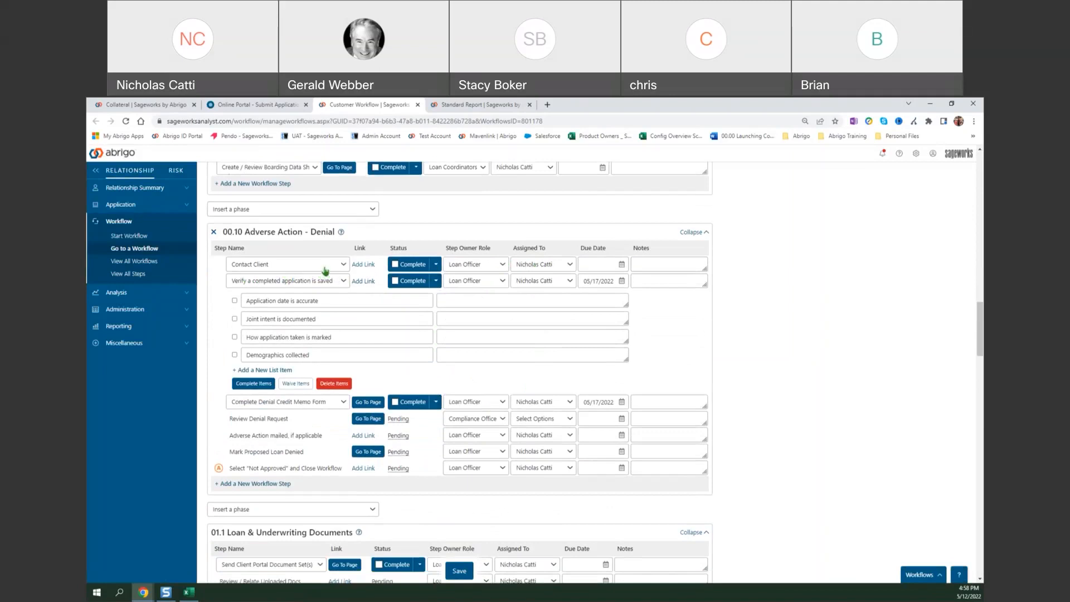
click(394, 265)
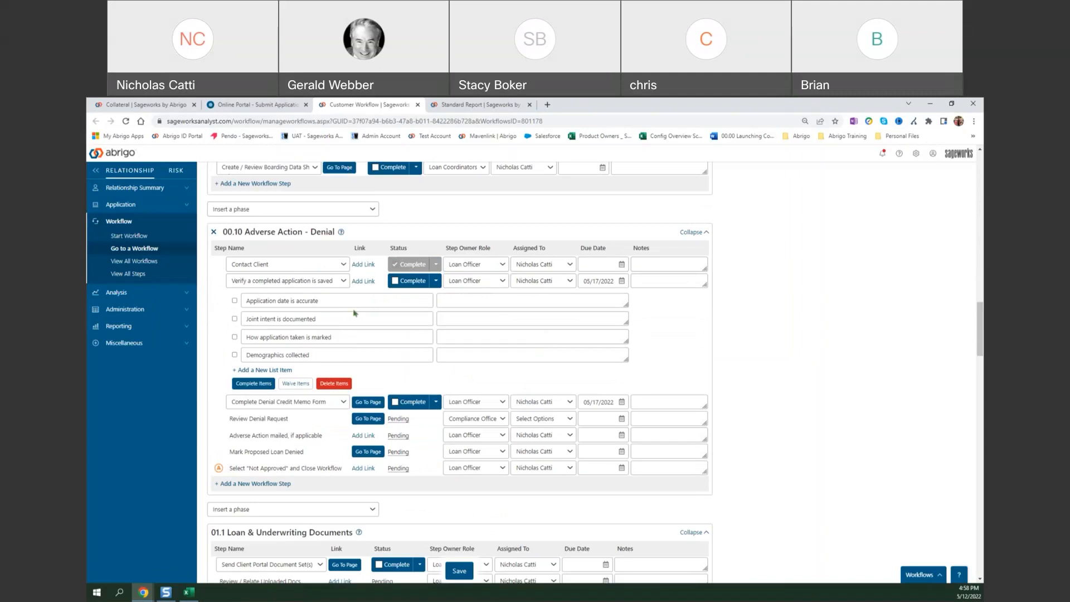
click(395, 285)
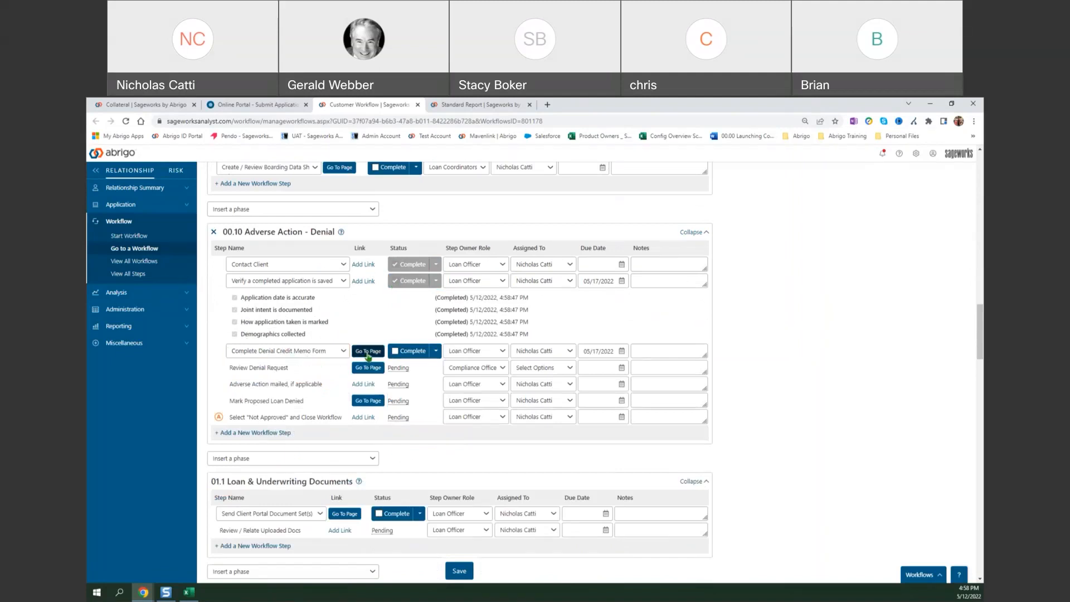
Open the Financials page linked from Complete Denial Credit Memo Form and include the first listed person's customer data.
click(368, 352)
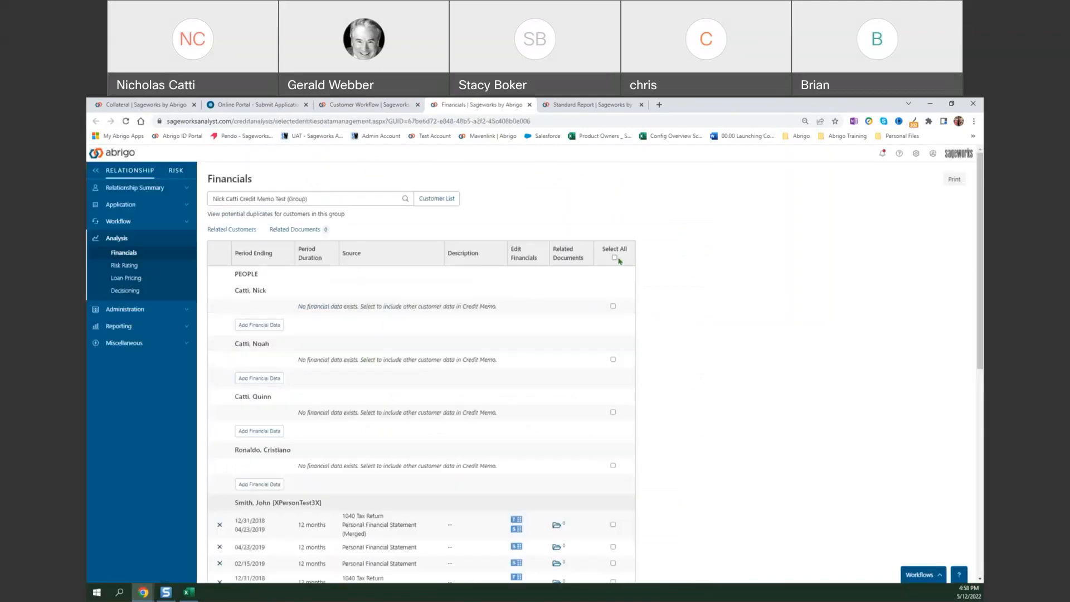
click(613, 306)
scroll(629, 357, down, 3)
scroll(629, 358, down, 4)
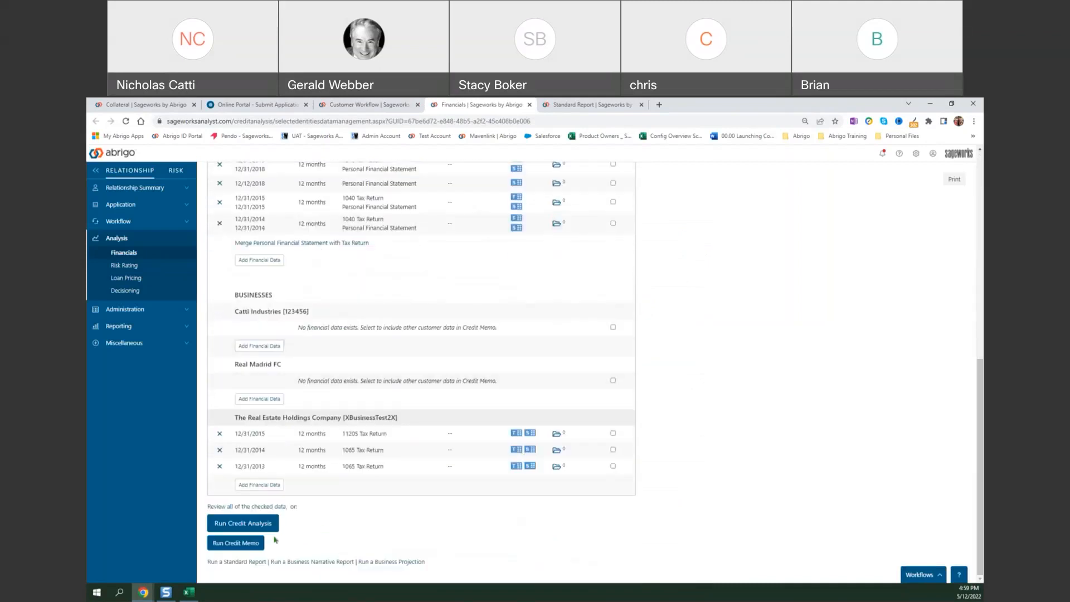
Run a credit memo for the selected customer data using the Adverse Action template with the existing settings.
click(247, 544)
scroll(417, 390, down, 3)
scroll(417, 393, down, 3)
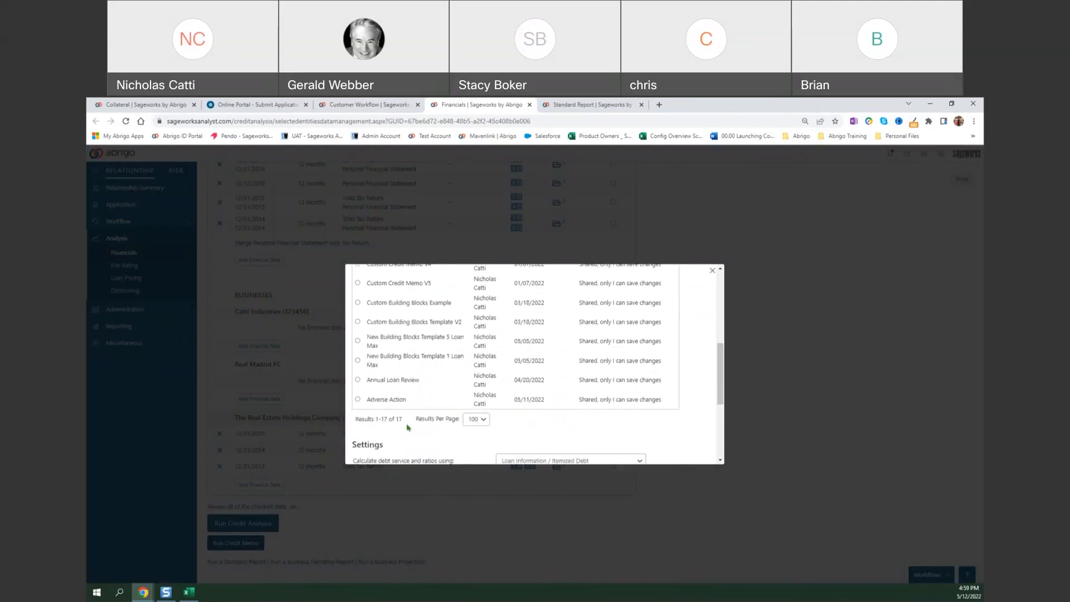
click(358, 400)
scroll(431, 397, down, 3)
scroll(435, 407, down, 2)
click(394, 445)
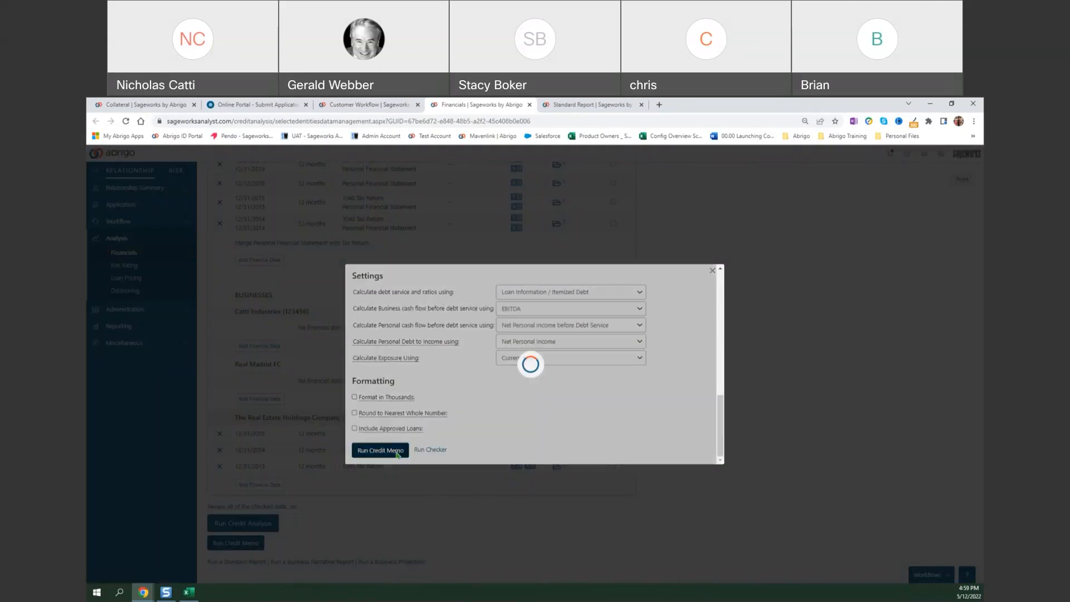
Map Online Loan #27 as Proposed Loan 1 and run the credit memo.
click(633, 308)
click(633, 327)
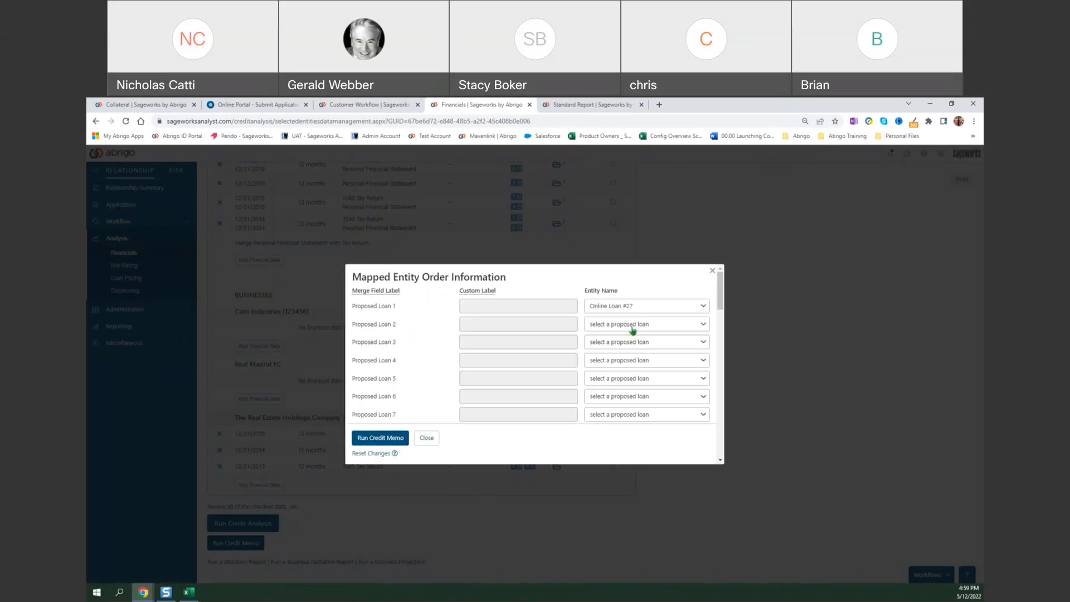
click(376, 443)
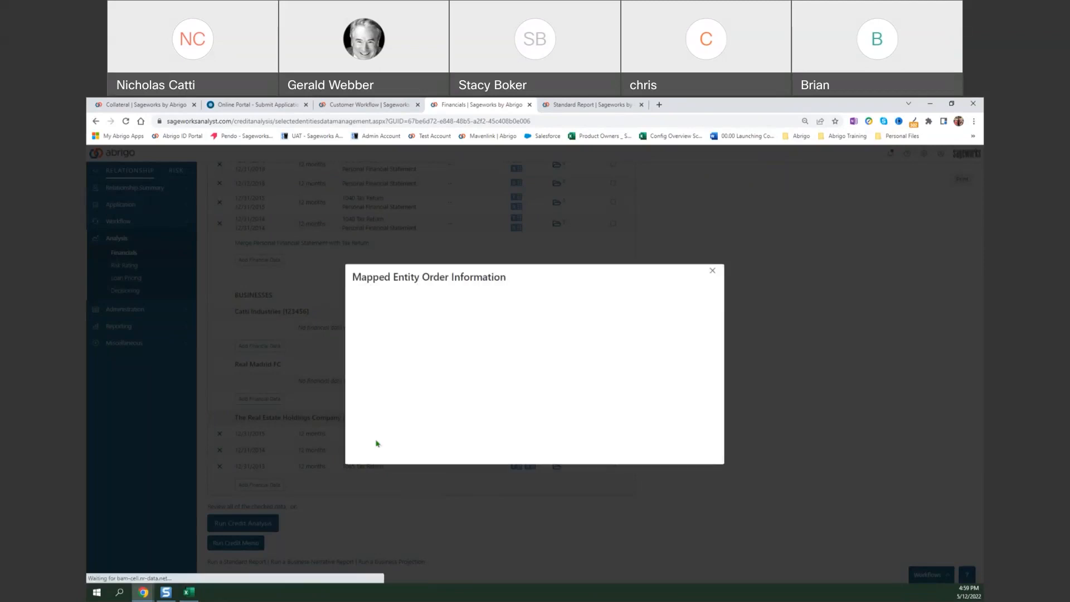
Save the generated memo as Adverse Action in the Development folder, replacing the existing file.
scroll(153, 238, up, 3)
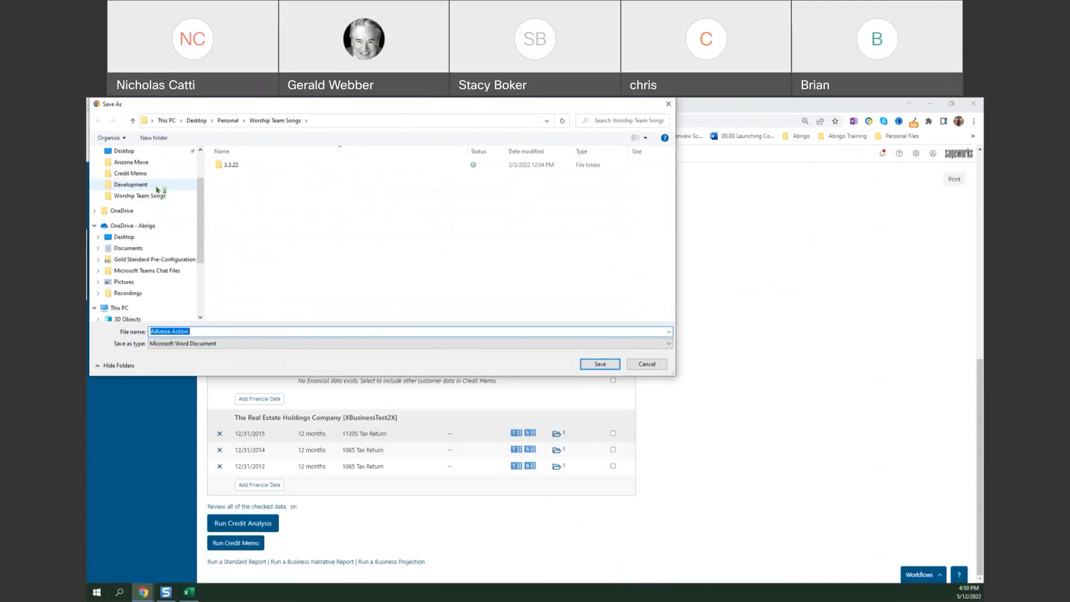
click(157, 189)
click(591, 364)
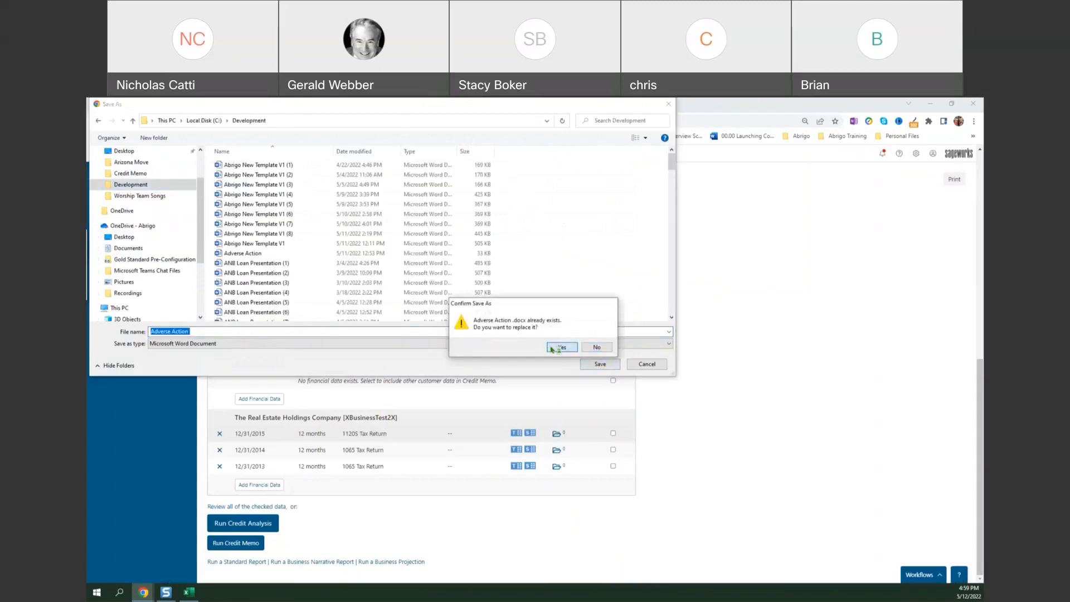
click(553, 348)
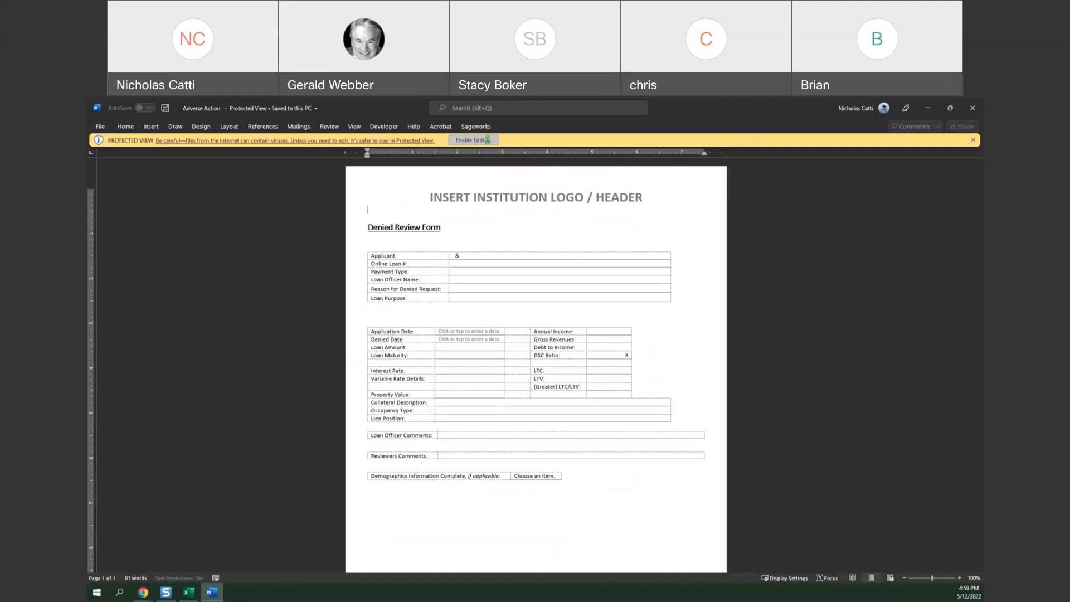
Enable editing of the Adverse Action memo, dismiss the calendar reminder and place the cursor in the Applicant field.
click(488, 140)
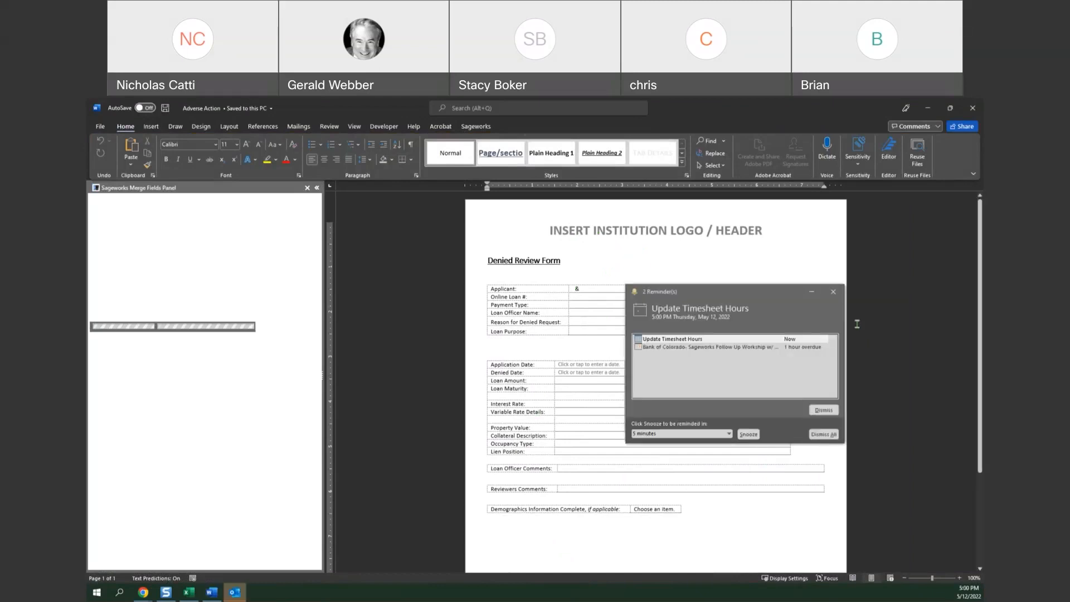
click(833, 291)
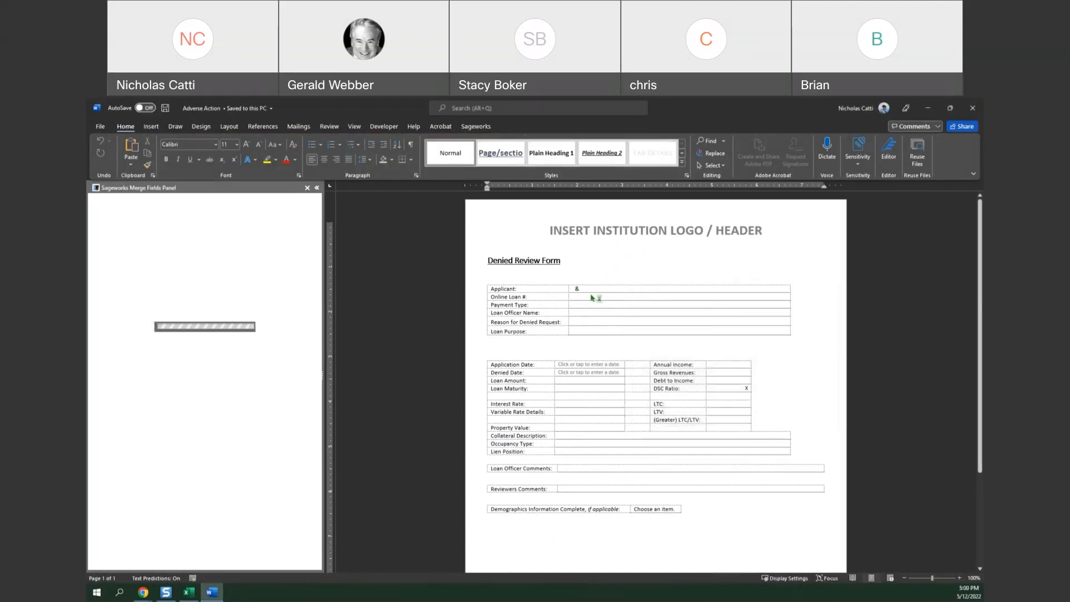
click(597, 303)
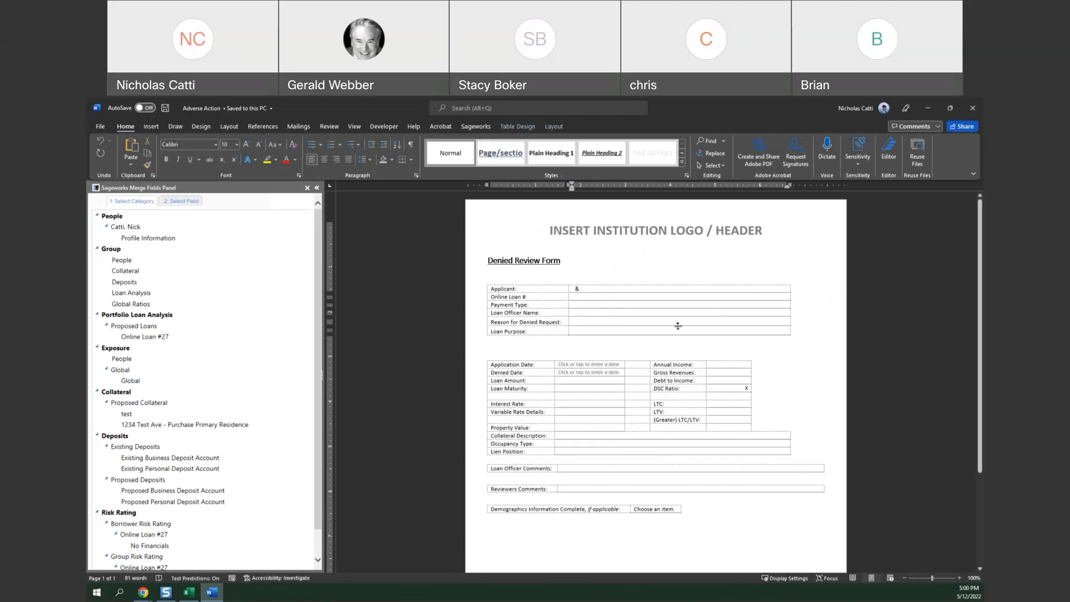
click(476, 127)
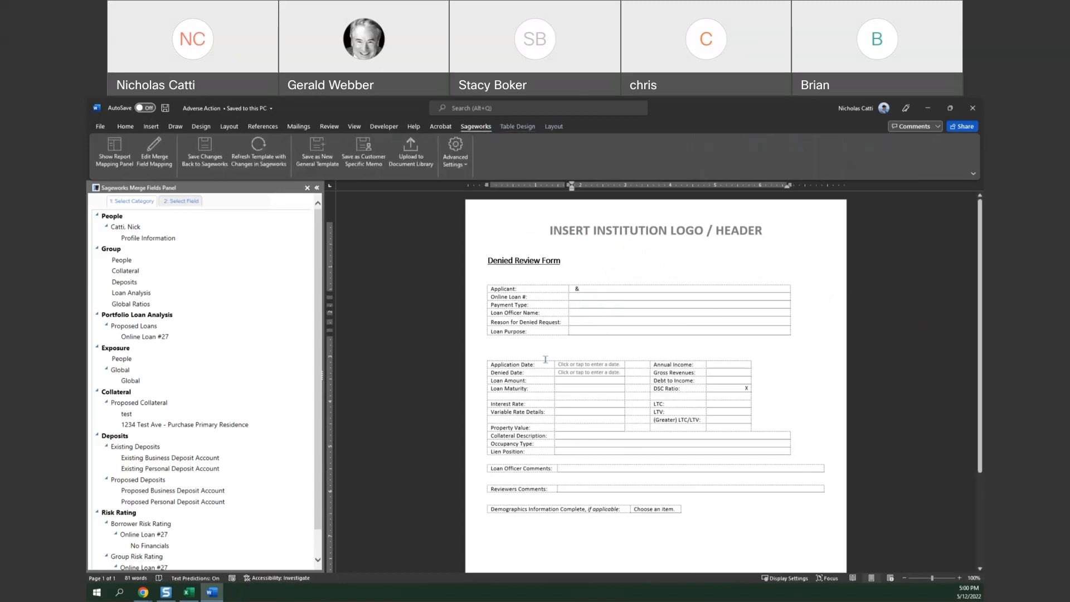
double_click(576, 289)
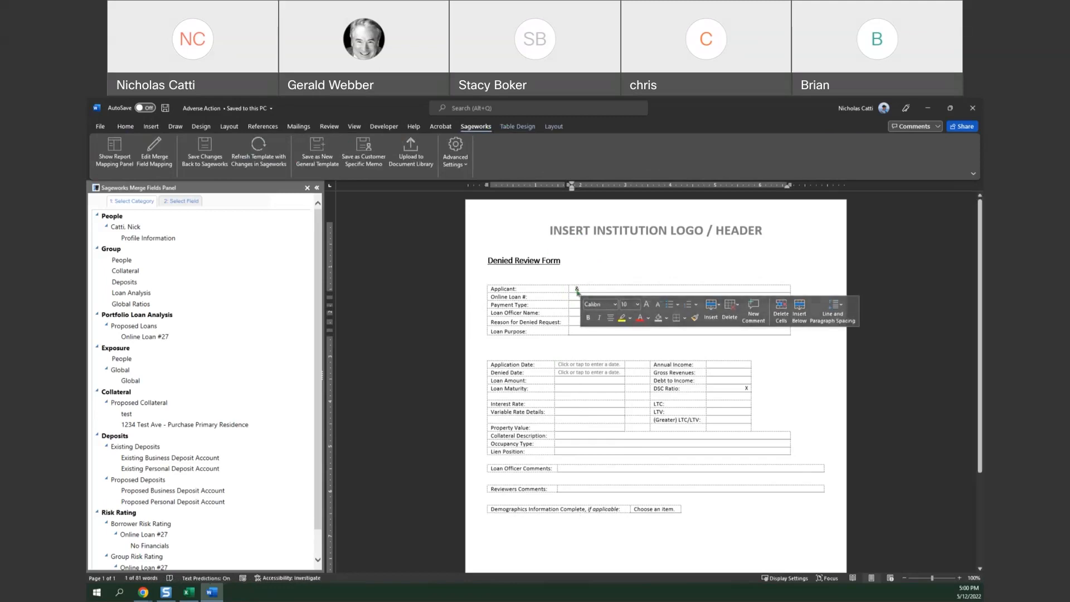
click(584, 289)
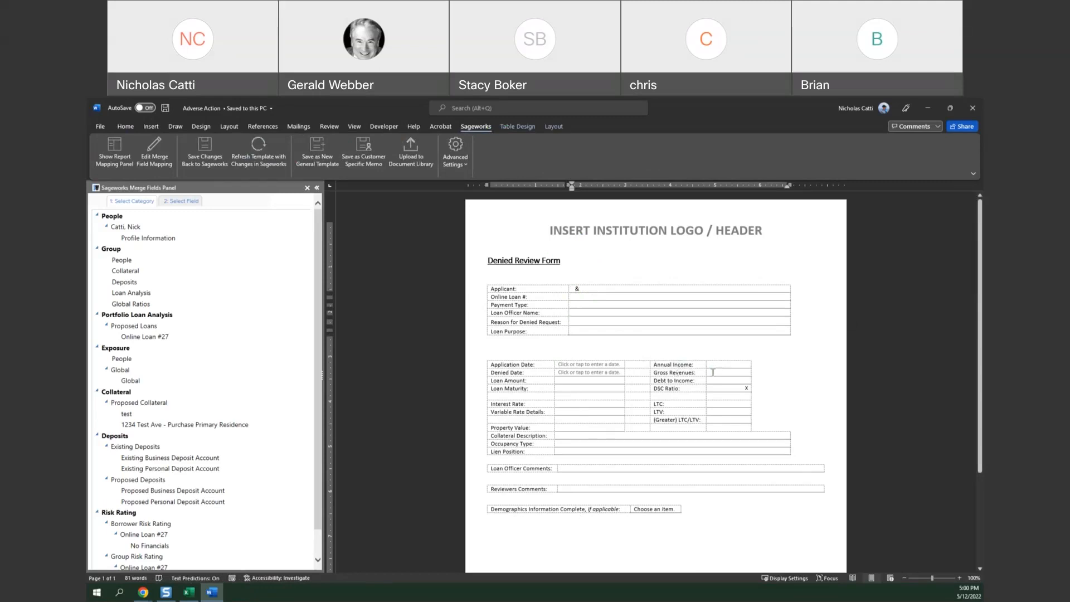
Start uploading the memo to the Document Library, relating it to the Online Loan #27 loan and the Online Loan #27 workflow.
click(414, 166)
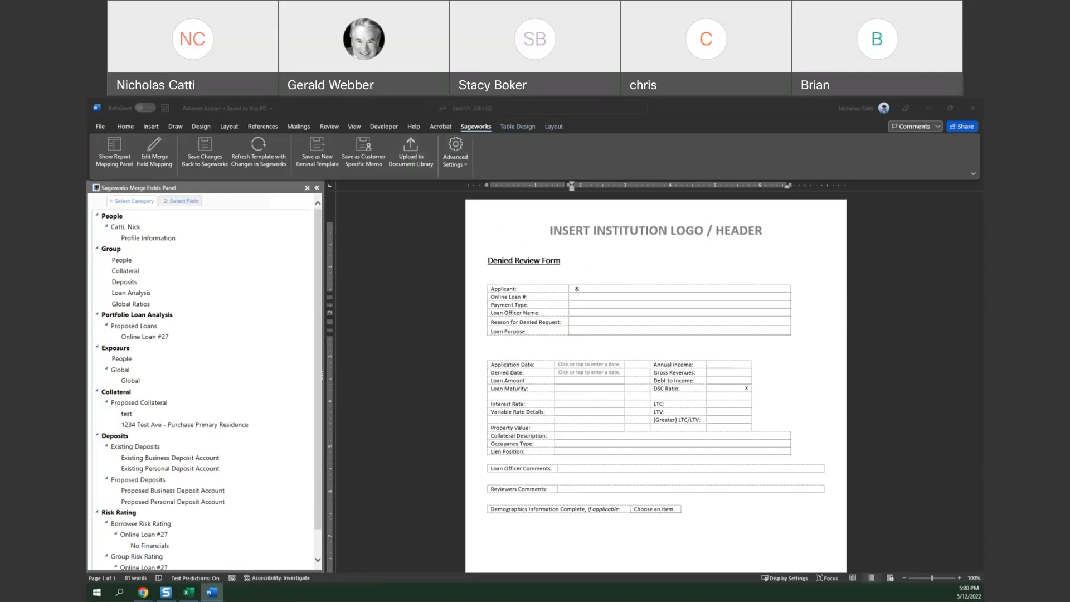
drag(825, 278, 562, 235)
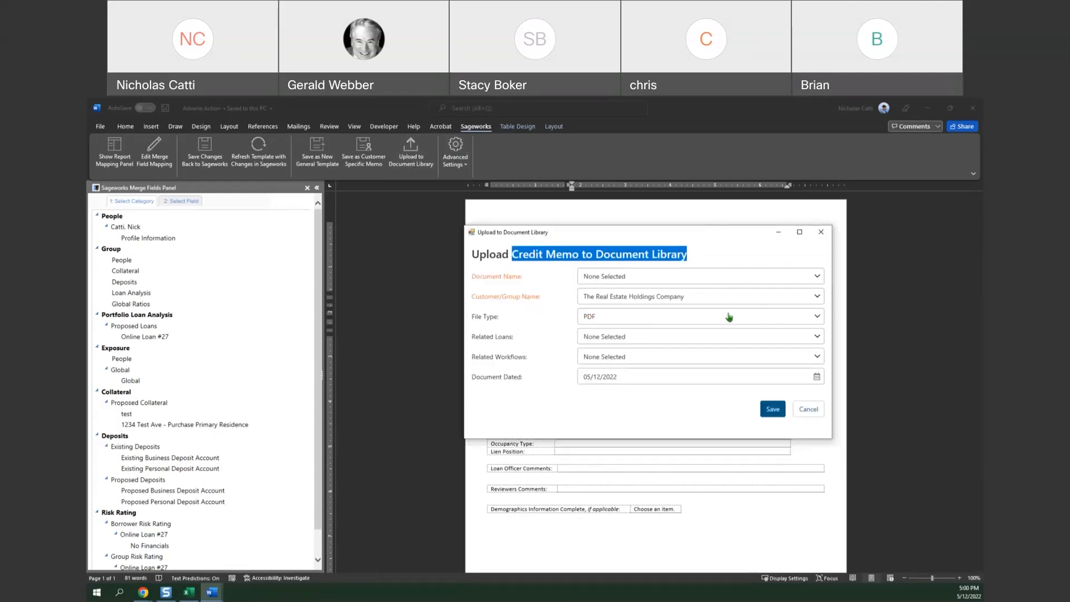
click(654, 339)
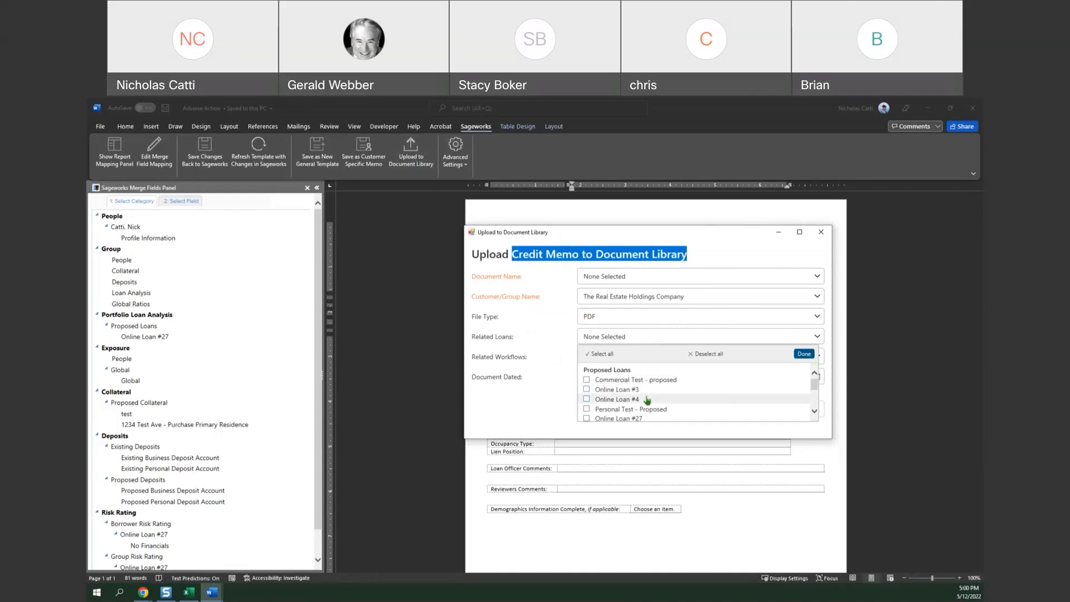
click(616, 419)
click(536, 393)
click(597, 359)
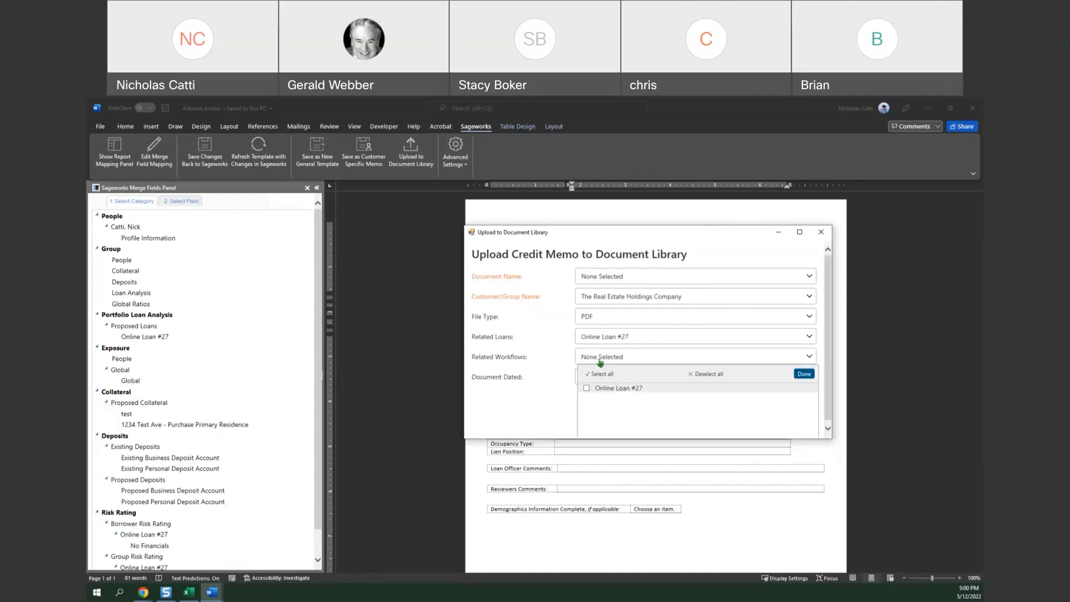
click(619, 390)
click(547, 400)
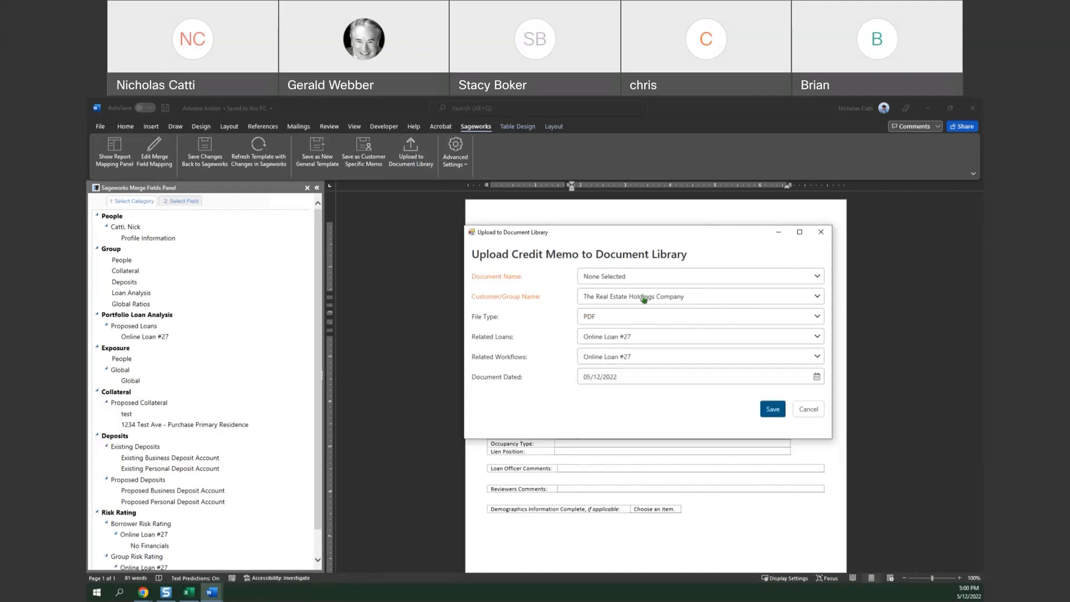
Choose Debt Schedule as the document name for the credit memo upload.
click(648, 274)
scroll(663, 329, down, 3)
scroll(665, 334, down, 5)
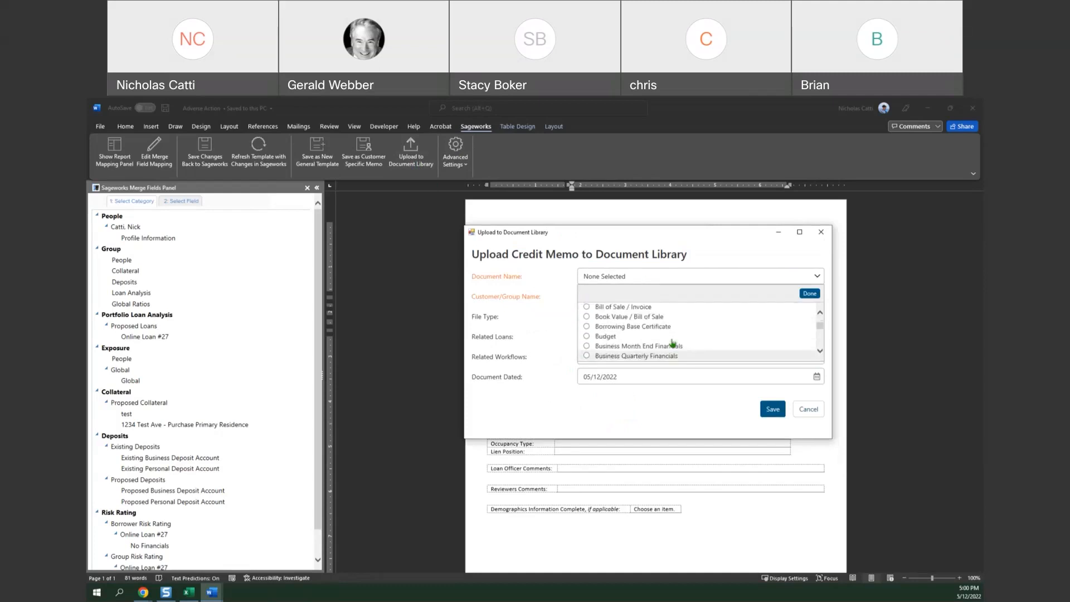
scroll(674, 345, down, 4)
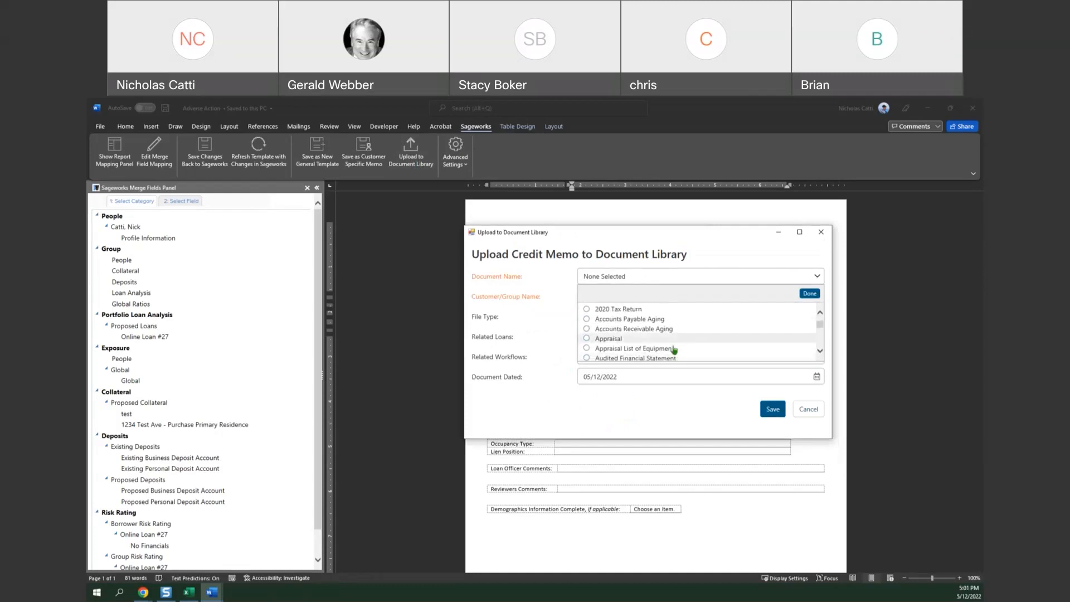
scroll(672, 351, down, 6)
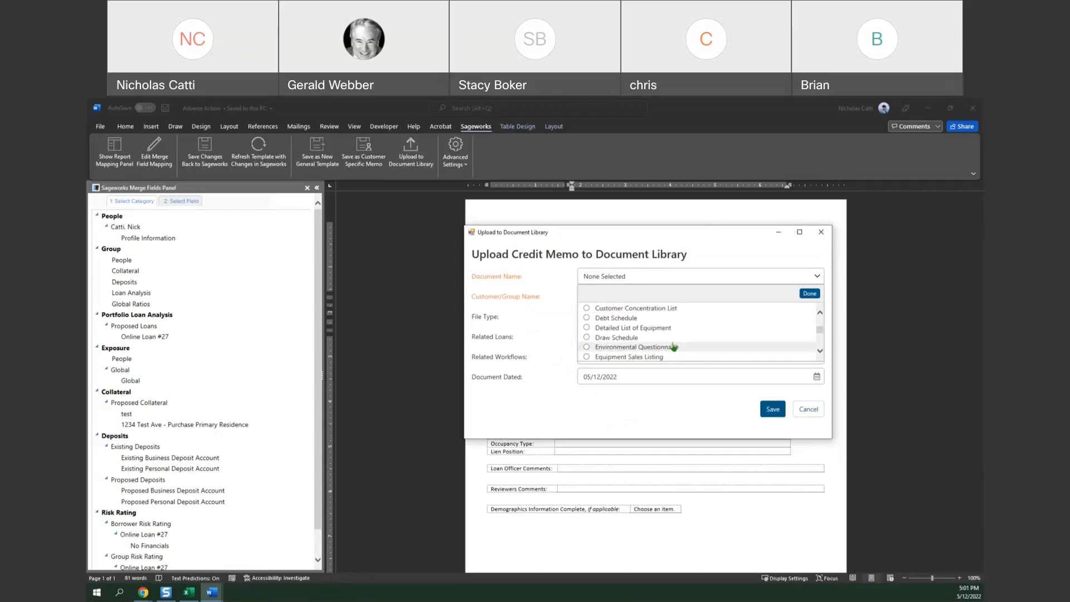
click(639, 320)
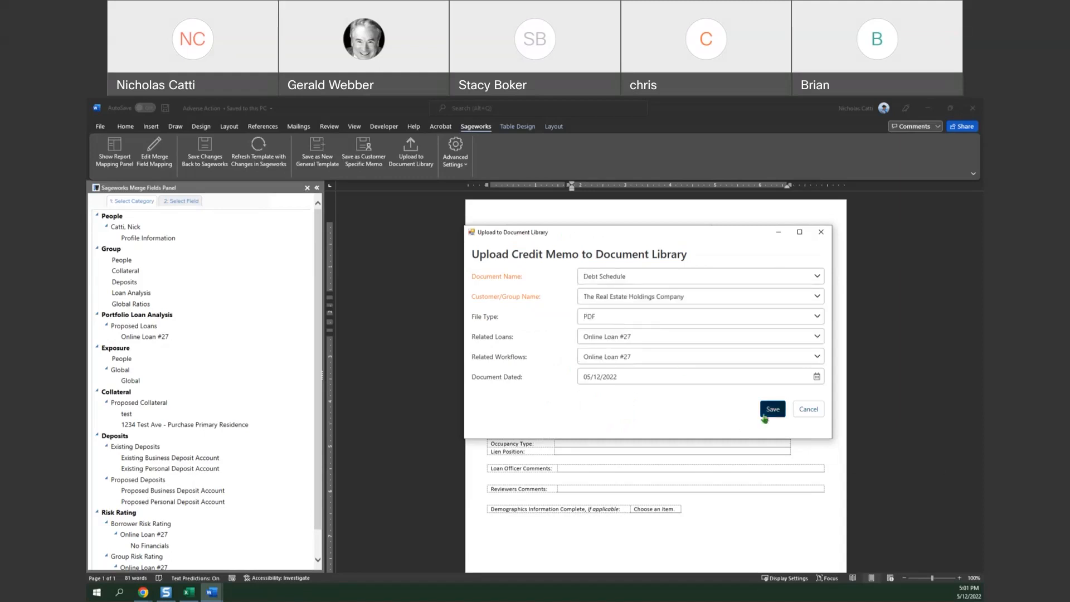
Keep The Real Estate Holdings Company as the customer/group and save the memo upload to the Document Library.
click(705, 297)
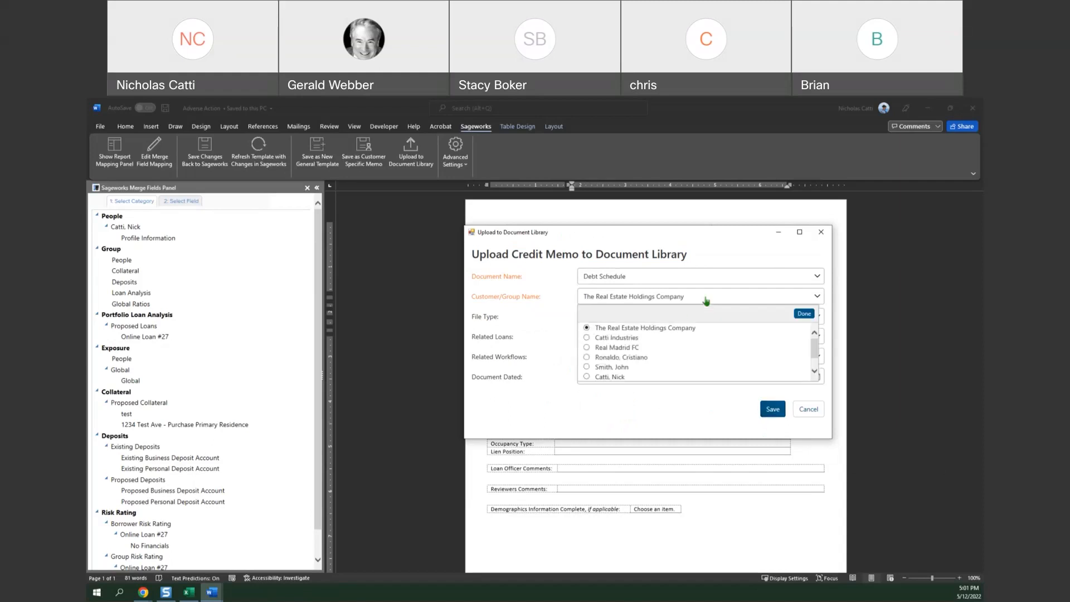
scroll(654, 351, down, 2)
scroll(654, 351, up, 2)
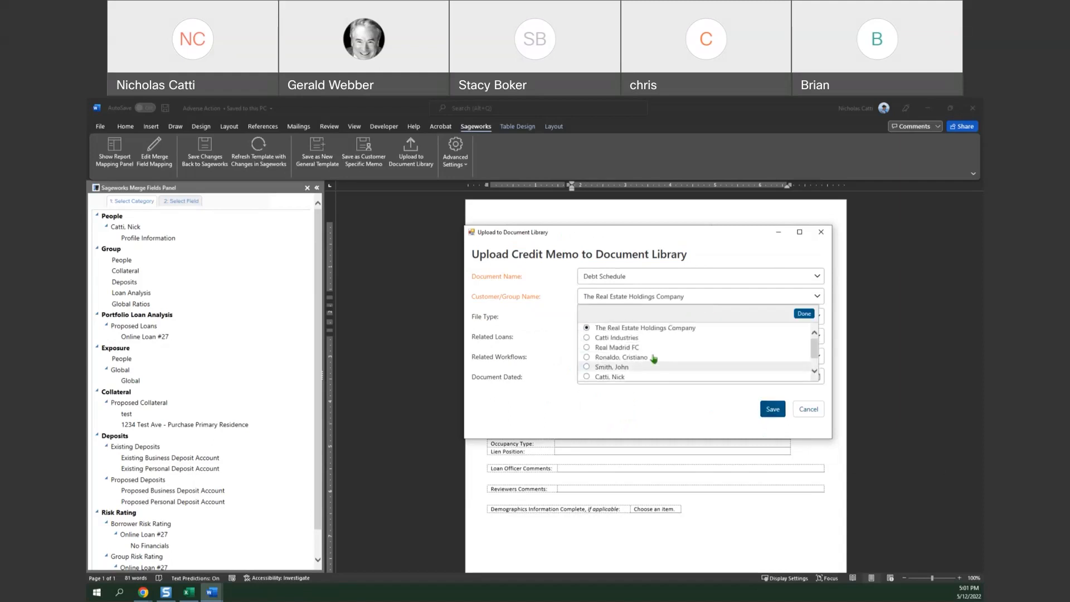
click(557, 360)
click(773, 411)
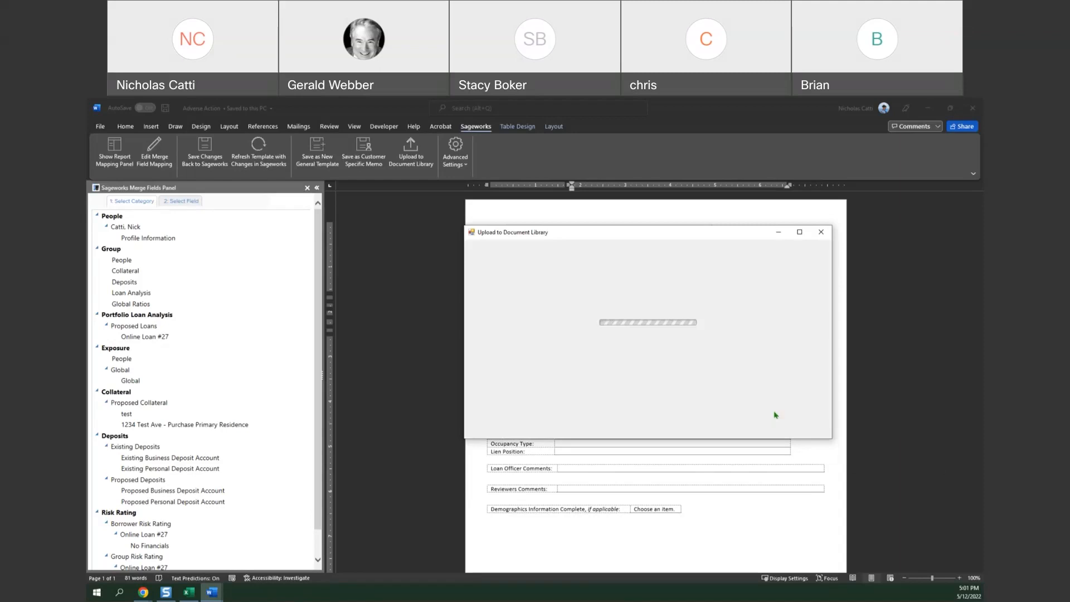
Close the memo, mark the Complete Denial Credit Memo Form step complete in the customer workflow and save the workflow.
click(970, 114)
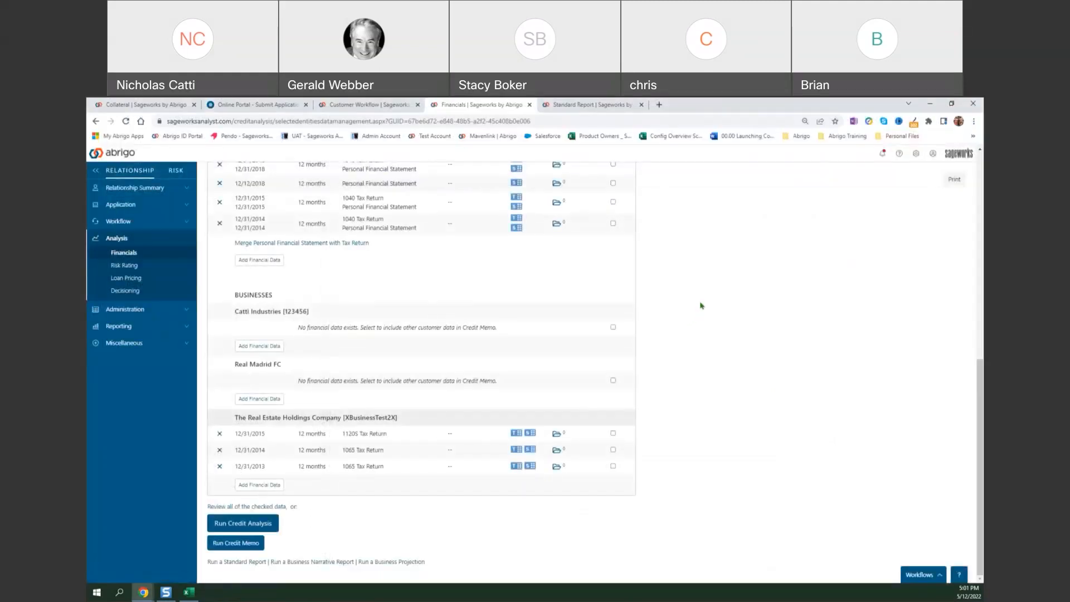
click(367, 106)
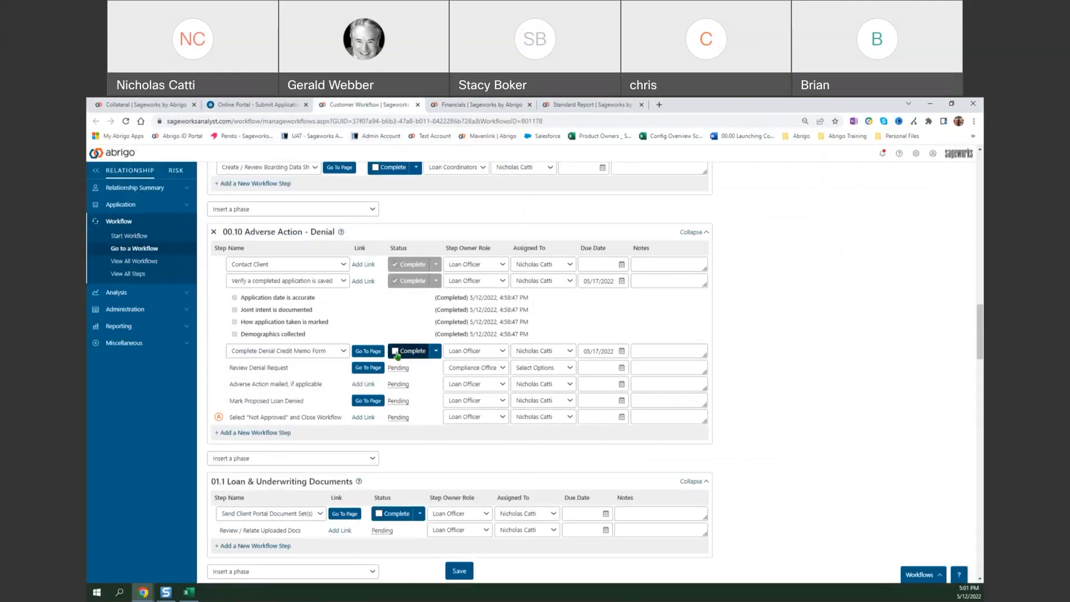
click(395, 351)
click(459, 571)
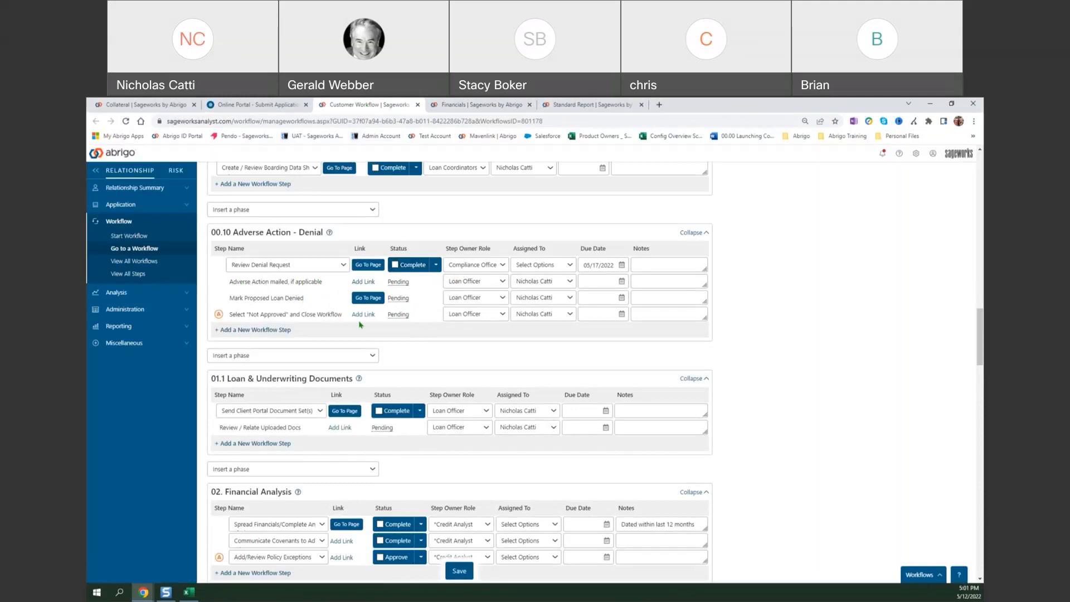
Open Debt Schedule from the workflow's documents, look through the uploaded Denied Review Form, and close both the form and the document list.
scroll(389, 314, up, 15)
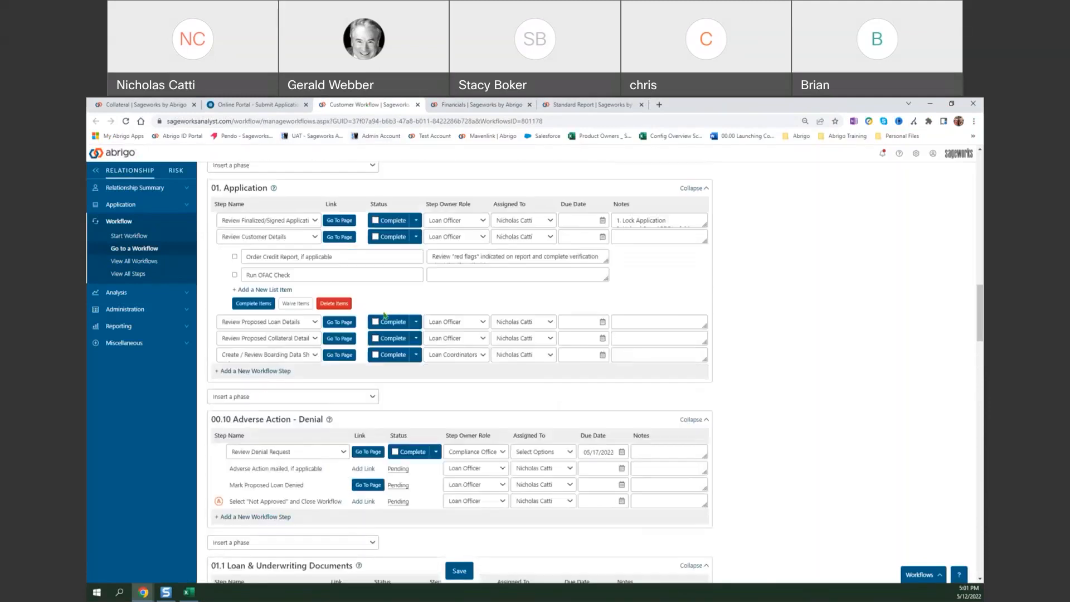
scroll(379, 305, up, 5)
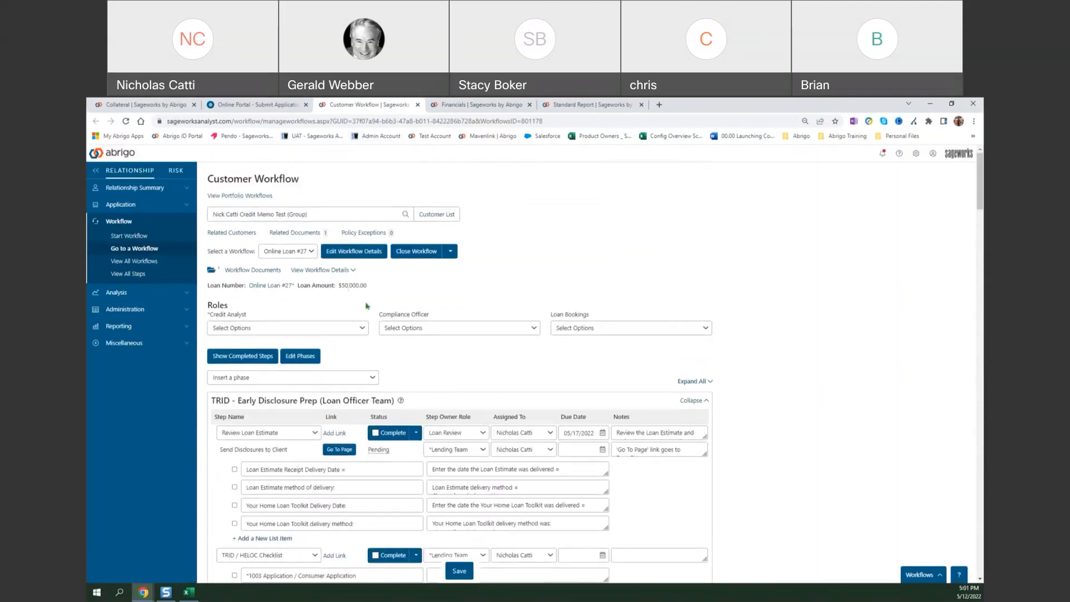
click(263, 272)
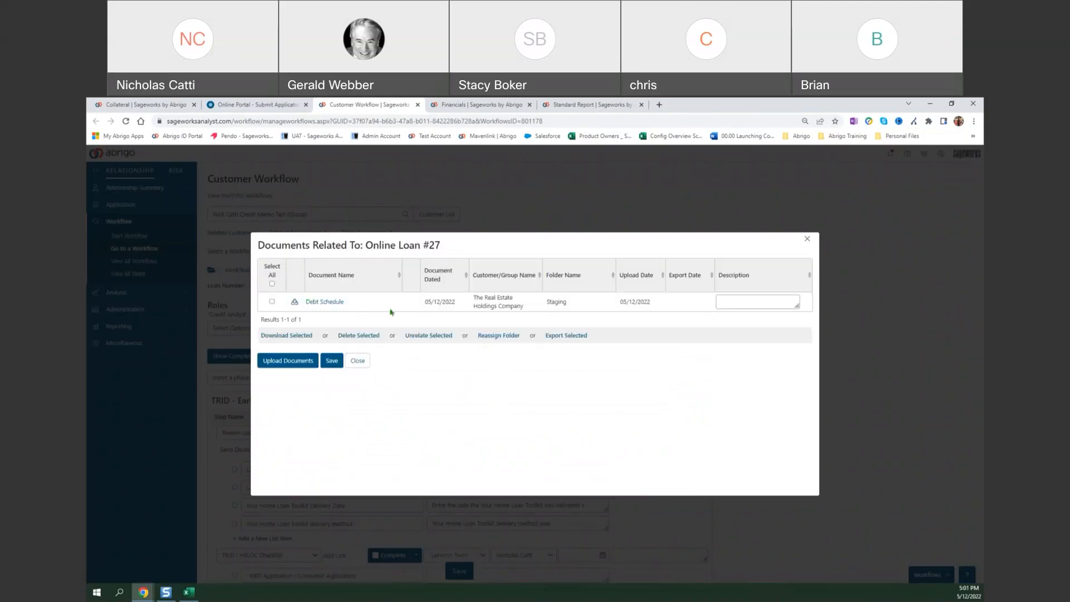
click(343, 302)
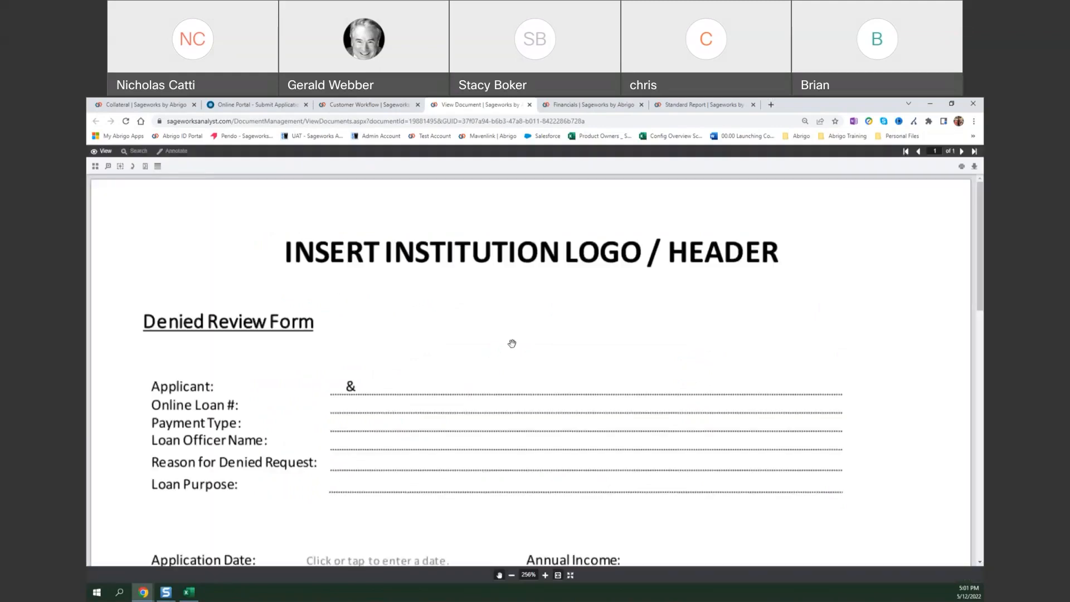
scroll(512, 344, down, 10)
scroll(515, 384, down, 3)
scroll(515, 387, up, 8)
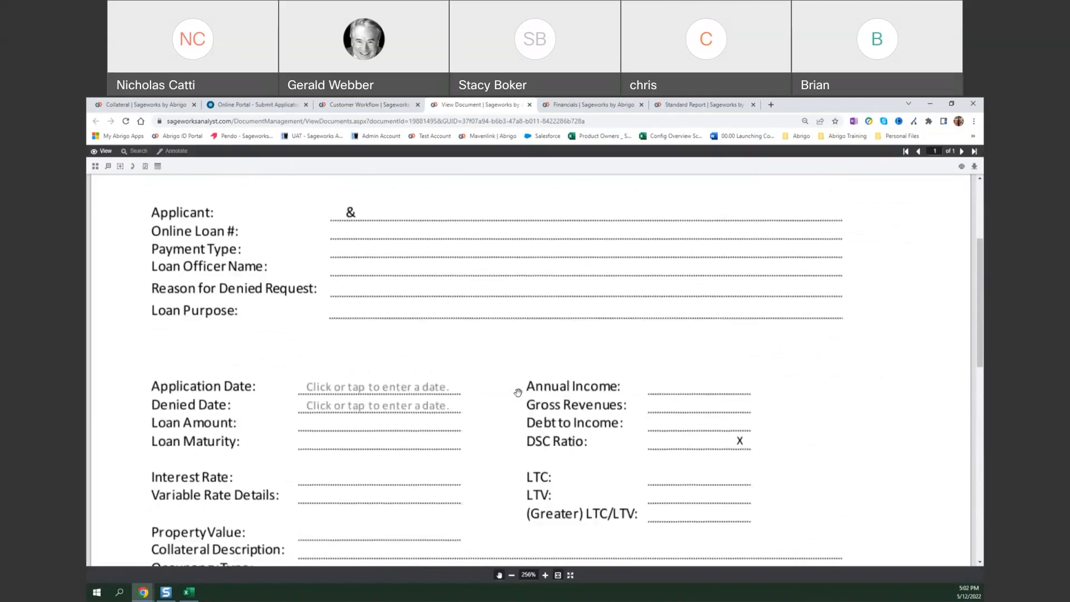
click(529, 105)
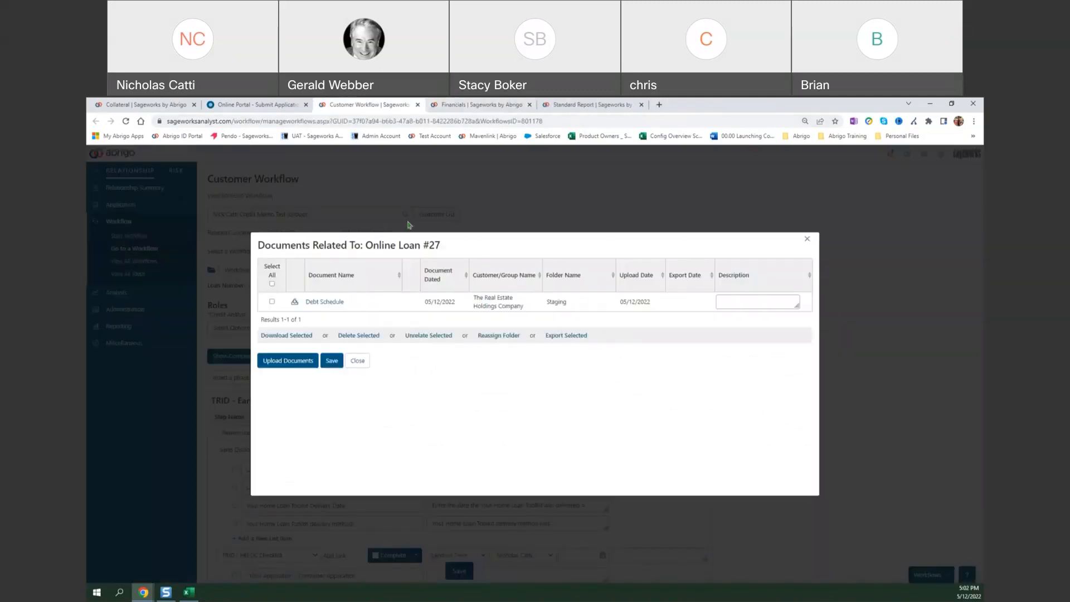
click(806, 239)
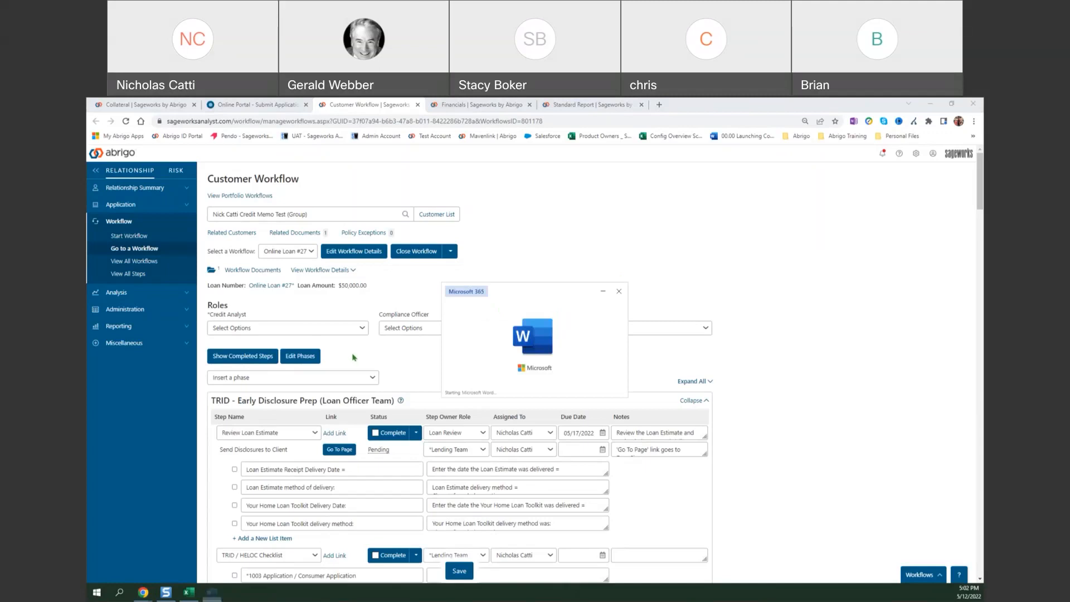
Switch to the Building Blocks Template 5.6.22 credit memo in Word and examine its overview, loan request and collateral sections.
scroll(625, 371, down, 3)
scroll(626, 371, down, 10)
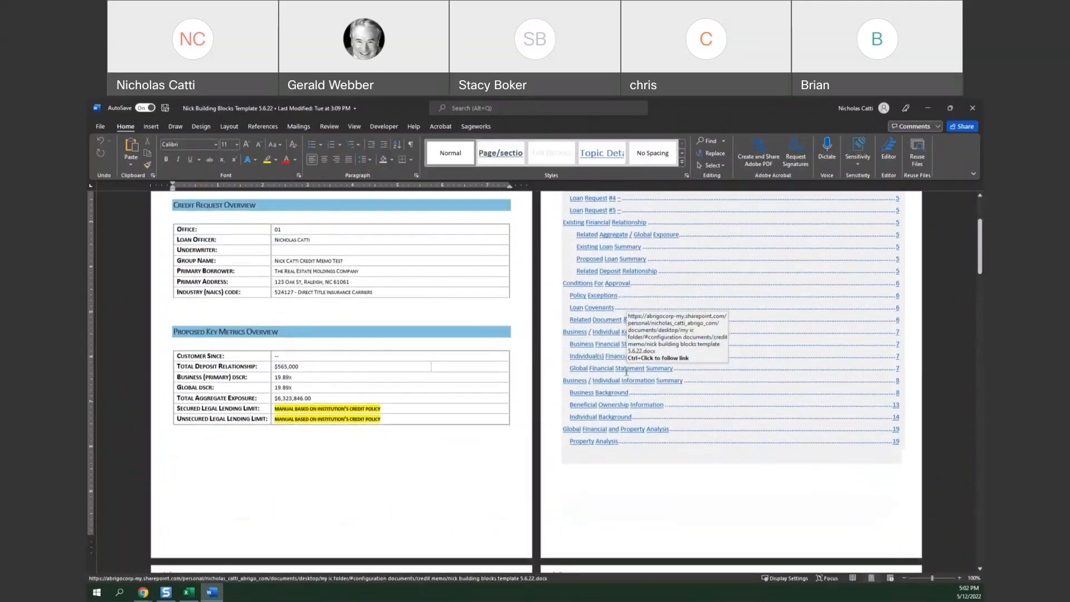
scroll(629, 378, down, 3)
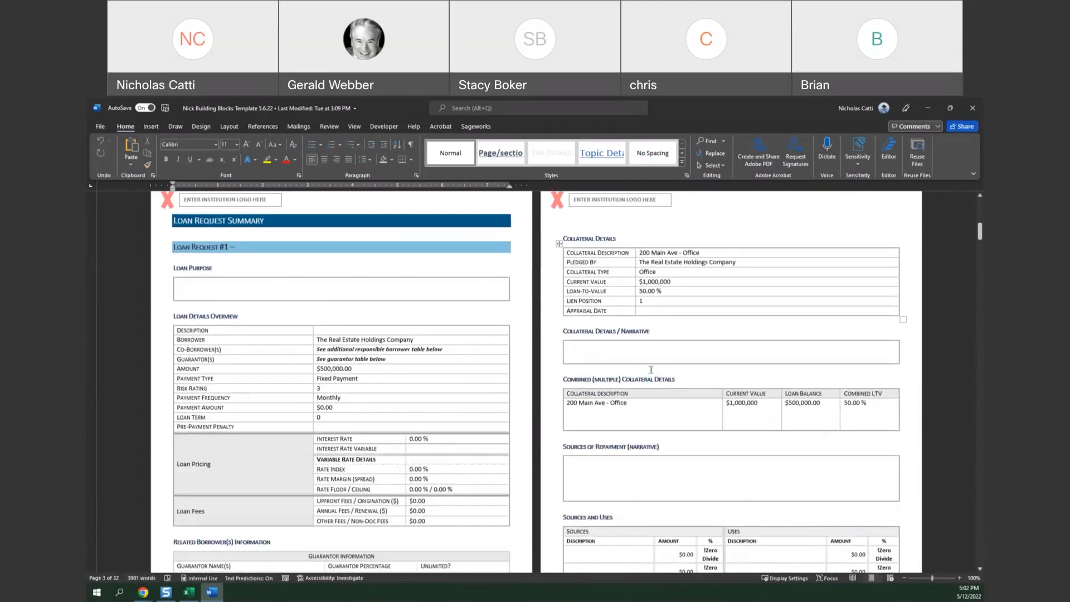
Check the collateral narrative and Collateral Details table in the credit memo, and close the Word document.
click(646, 359)
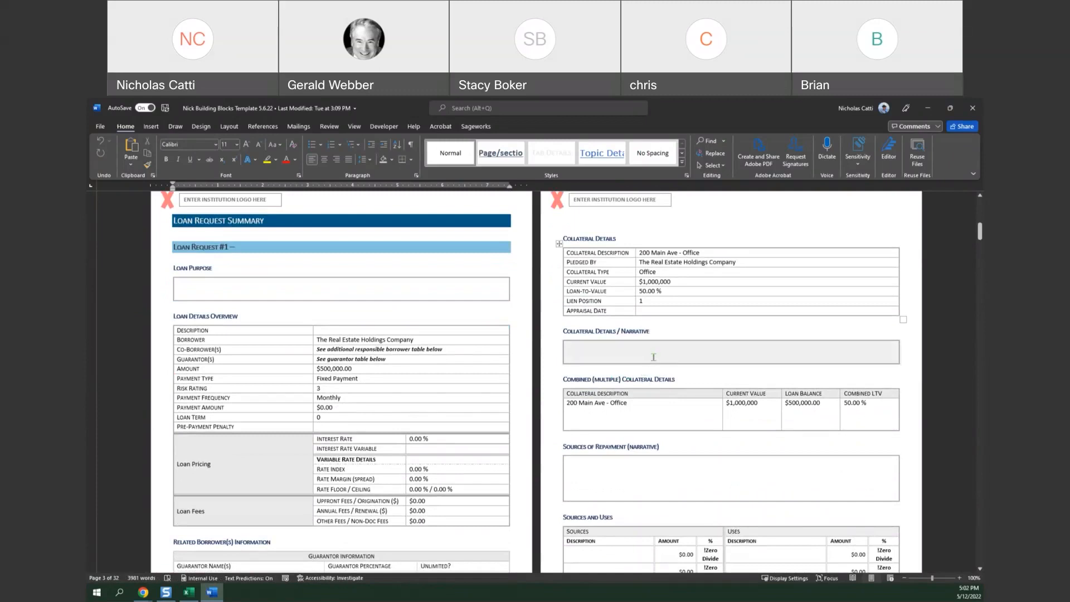
click(597, 261)
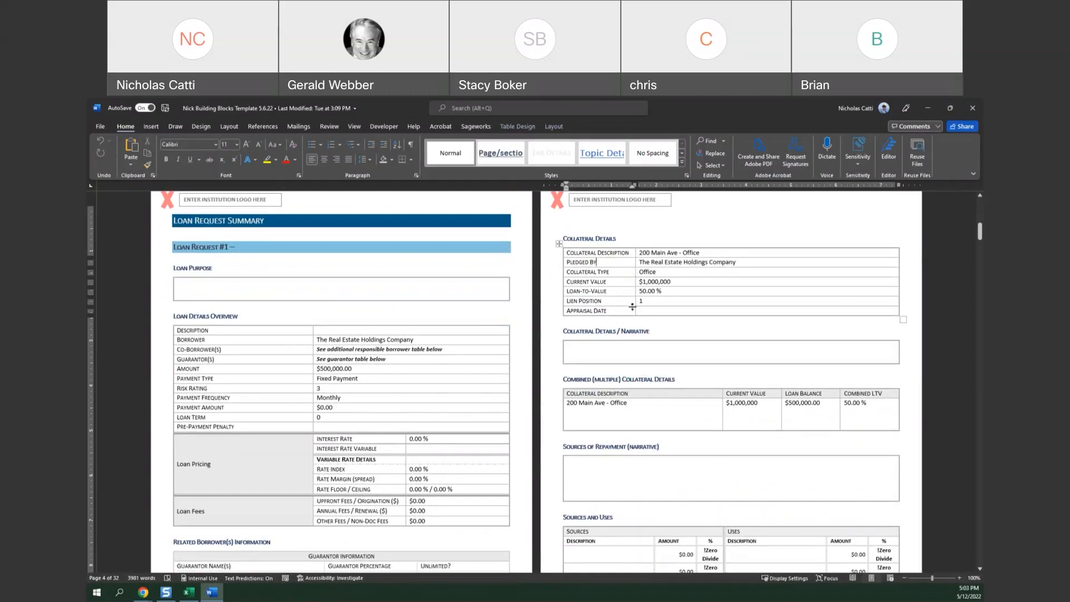
click(970, 109)
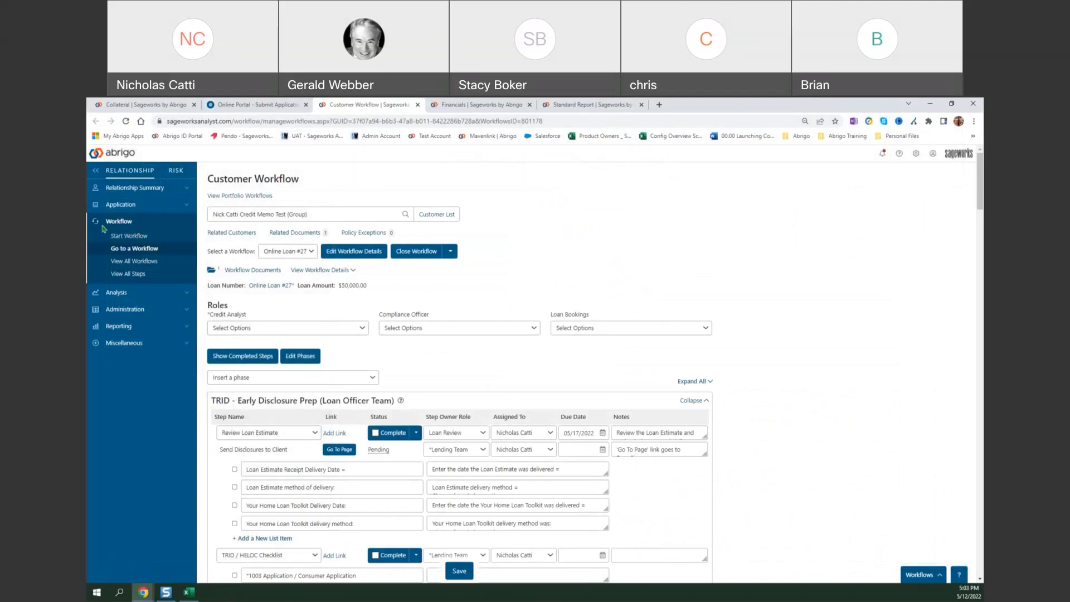
click(135, 188)
click(165, 336)
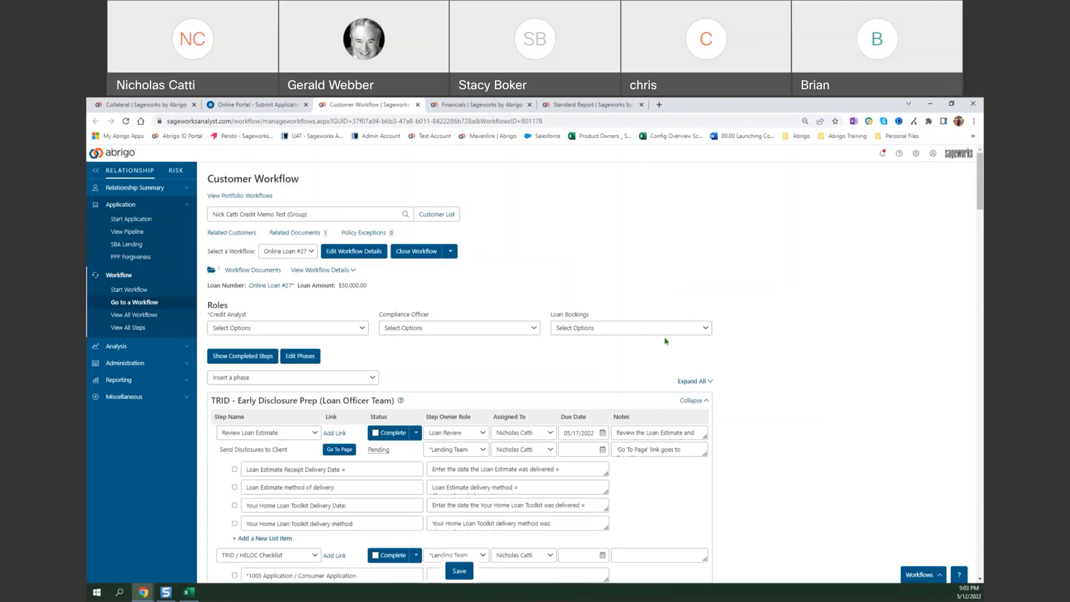
In the 00.10 Adverse Action - Denial phase, complete Review Denial Request and Adverse Action mailed, if applicable, saving the workflow after each.
scroll(628, 338, down, 15)
scroll(598, 316, down, 6)
scroll(598, 315, down, 3)
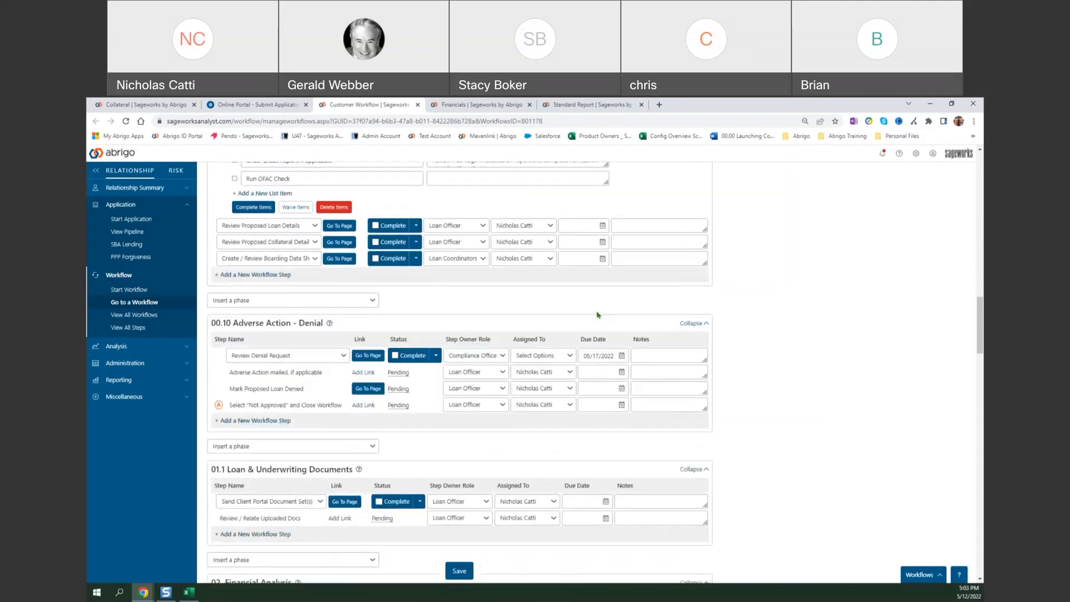
click(393, 309)
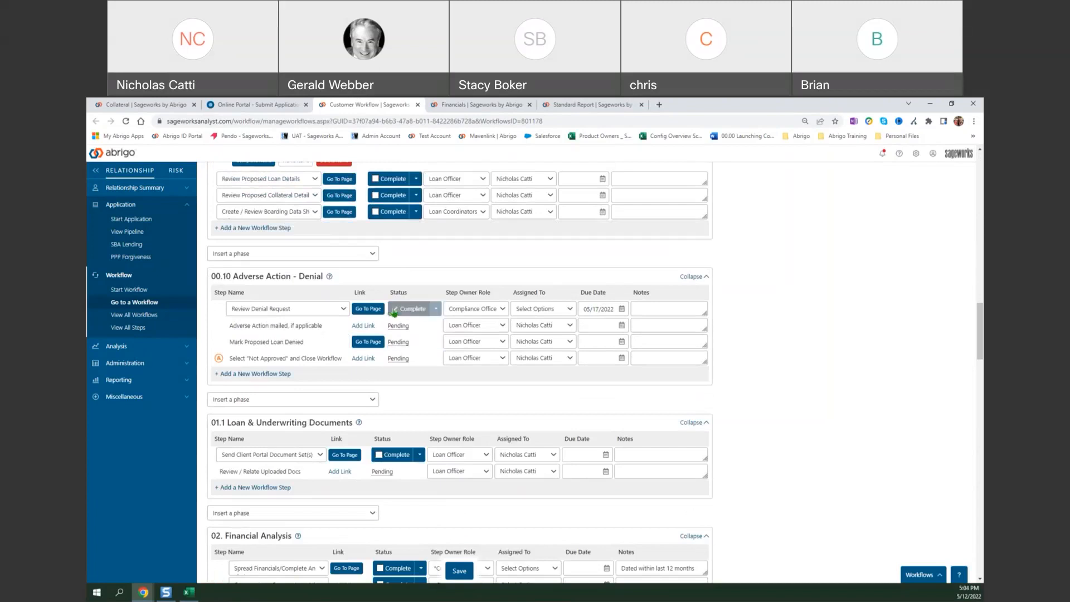
click(459, 572)
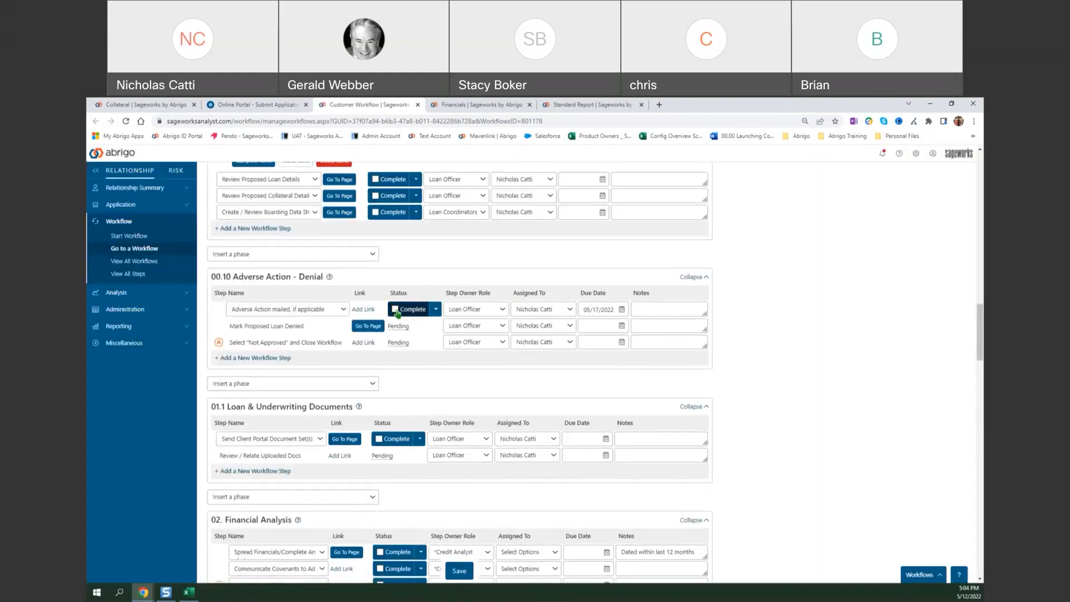
click(395, 310)
click(458, 569)
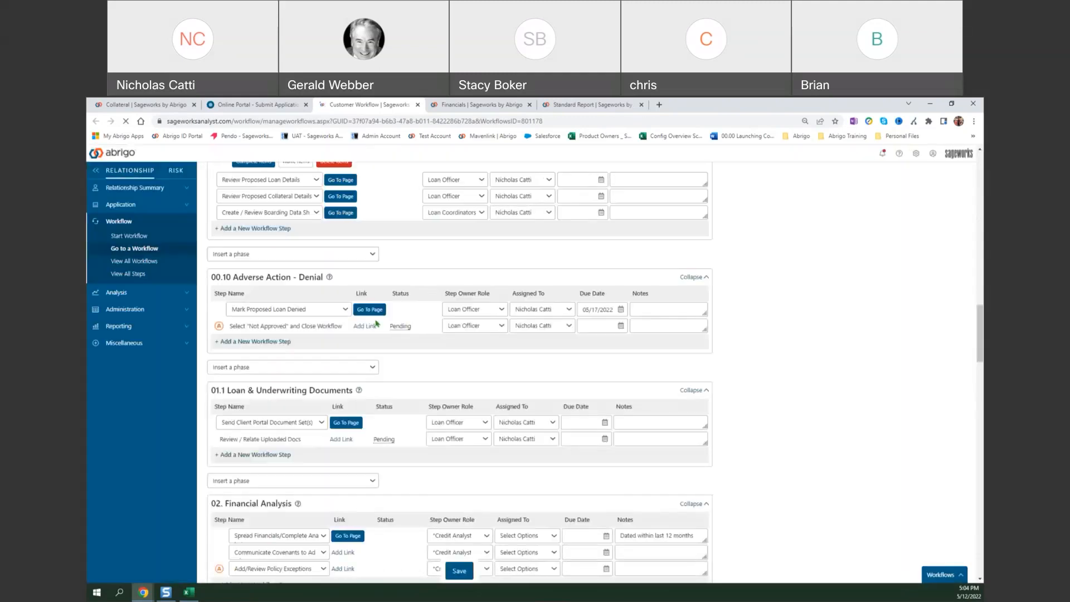
Open the Loans page linked to the Mark Proposed Loan Denied step, compare it with the workflow, and move it out of the browser window.
click(376, 322)
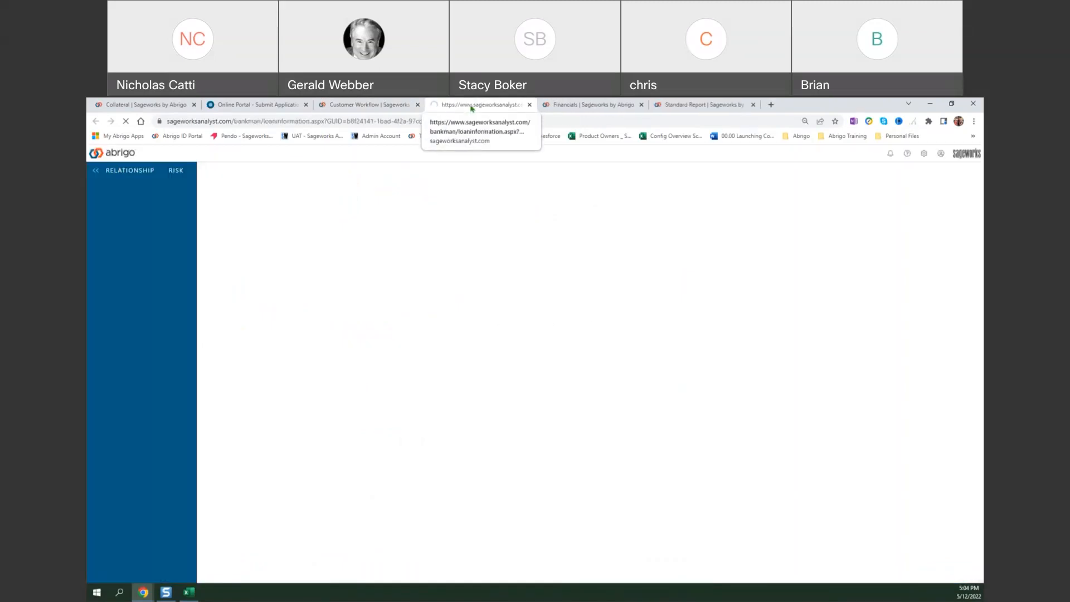
click(401, 106)
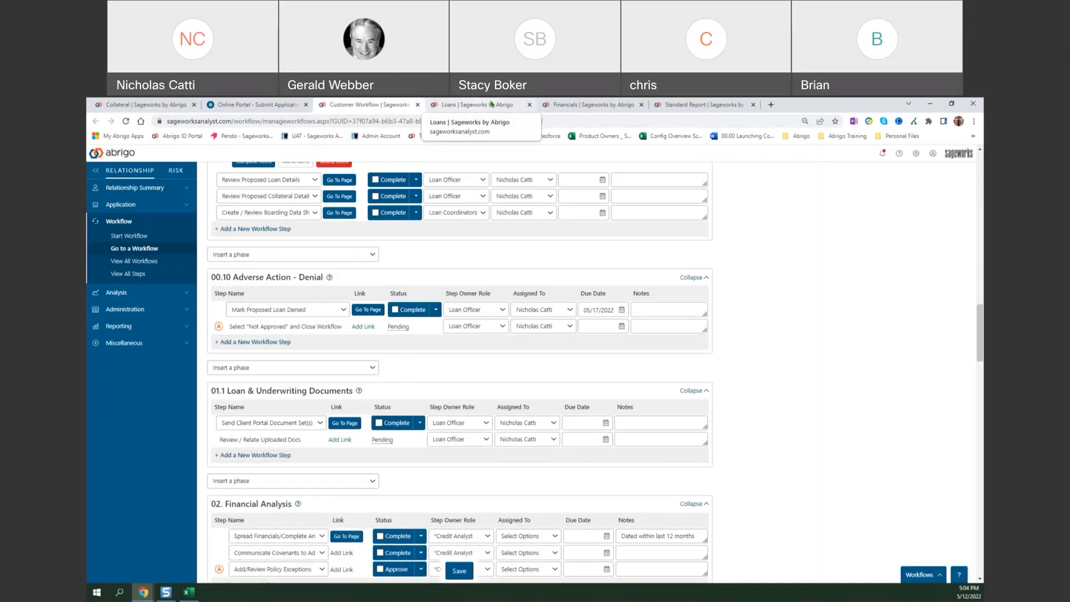
click(491, 104)
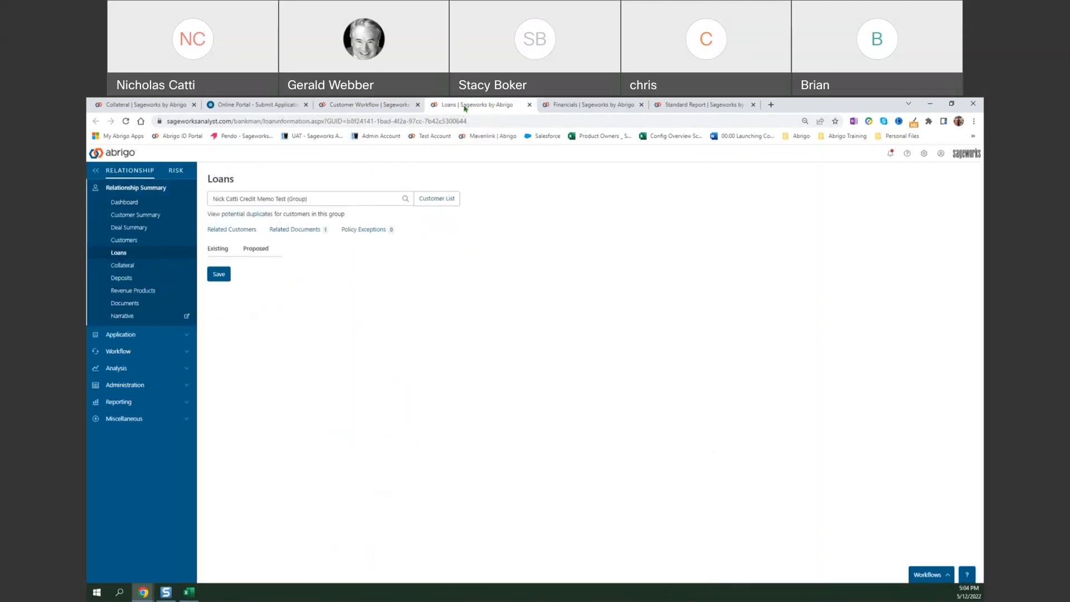
drag(464, 105, 982, 295)
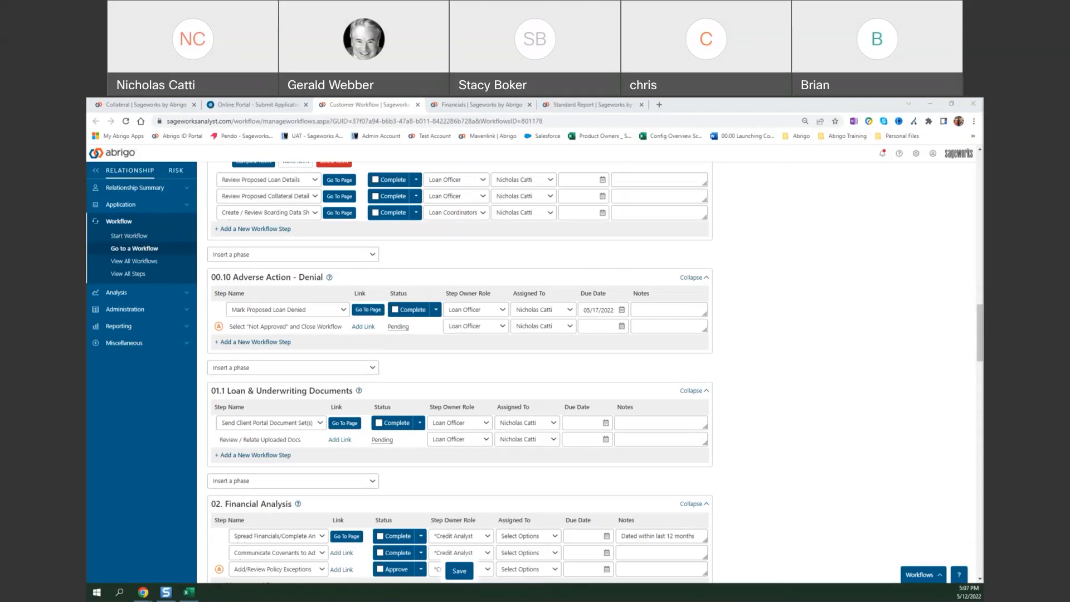
Open Decision and Input Configuration for Loan Decisioning from the product settings.
click(915, 154)
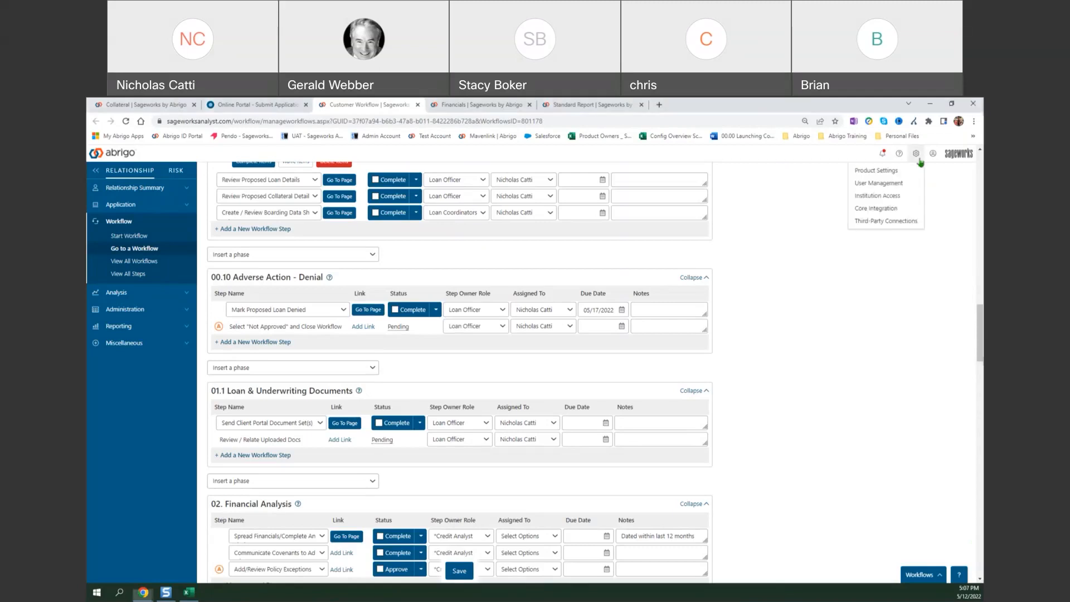
click(898, 171)
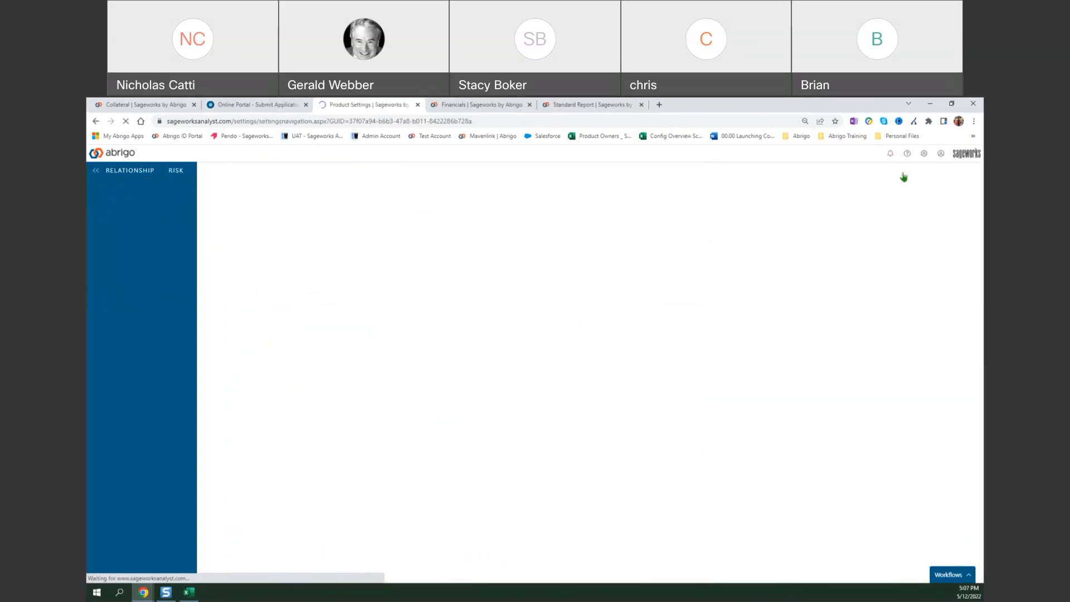
click(385, 405)
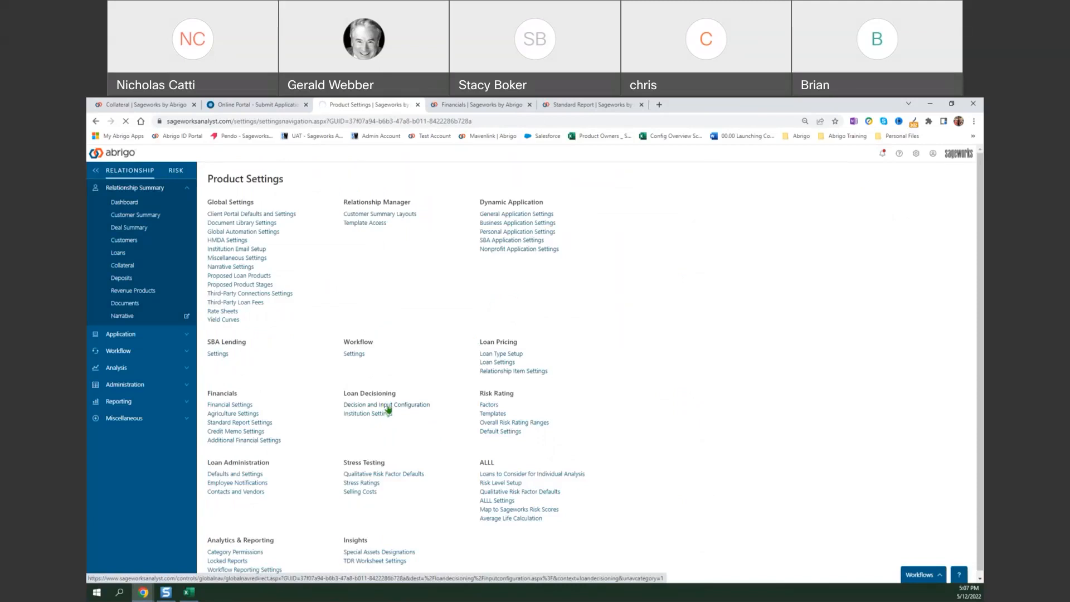
Open the group's loan Decisioning page in a new browser window and bring that window into view.
click(167, 371)
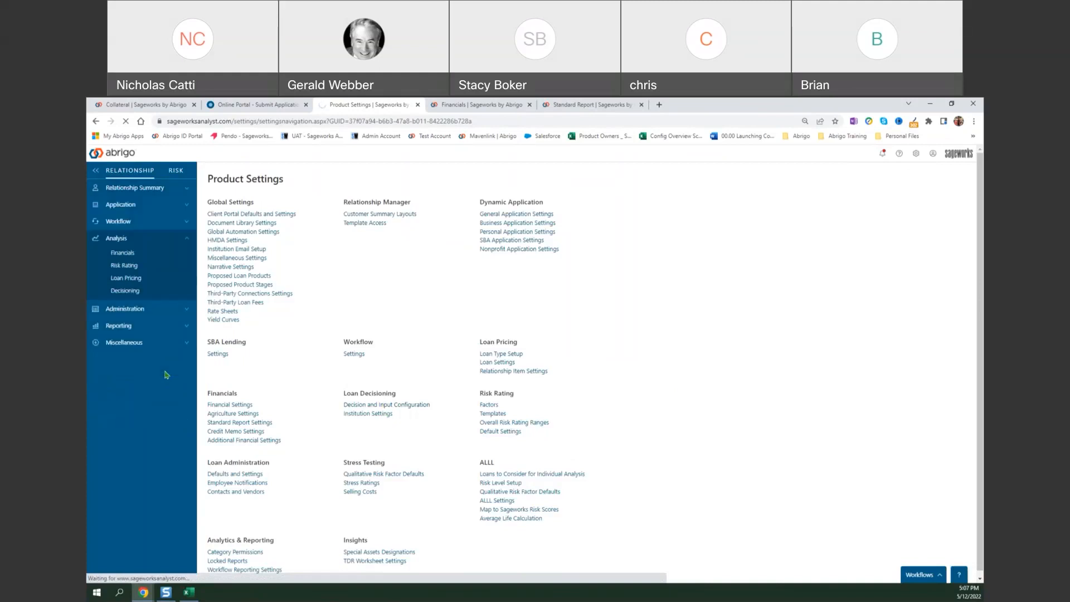
right_click(133, 297)
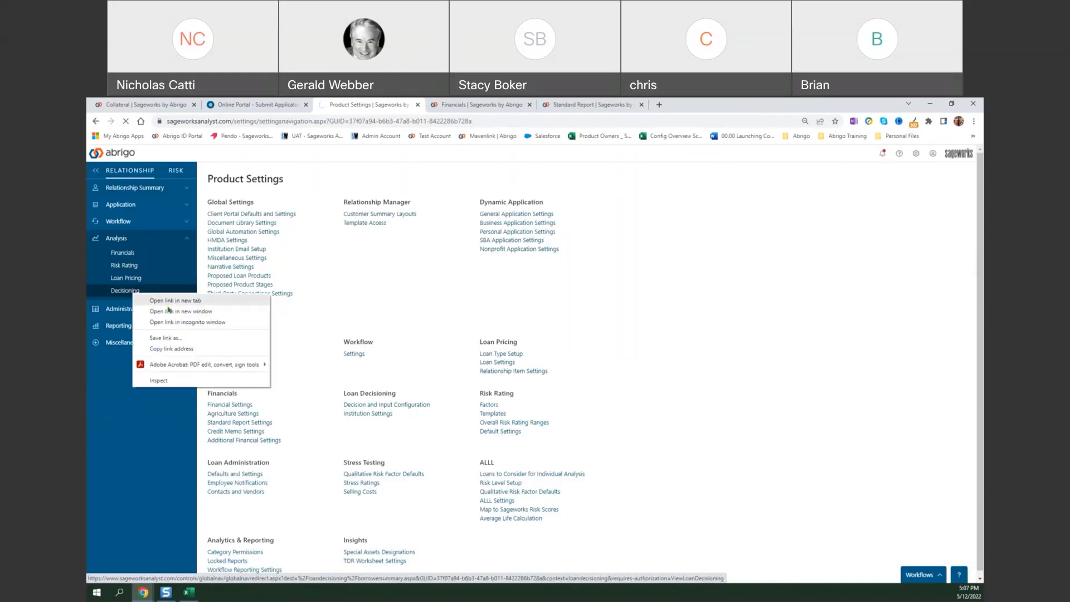
click(167, 310)
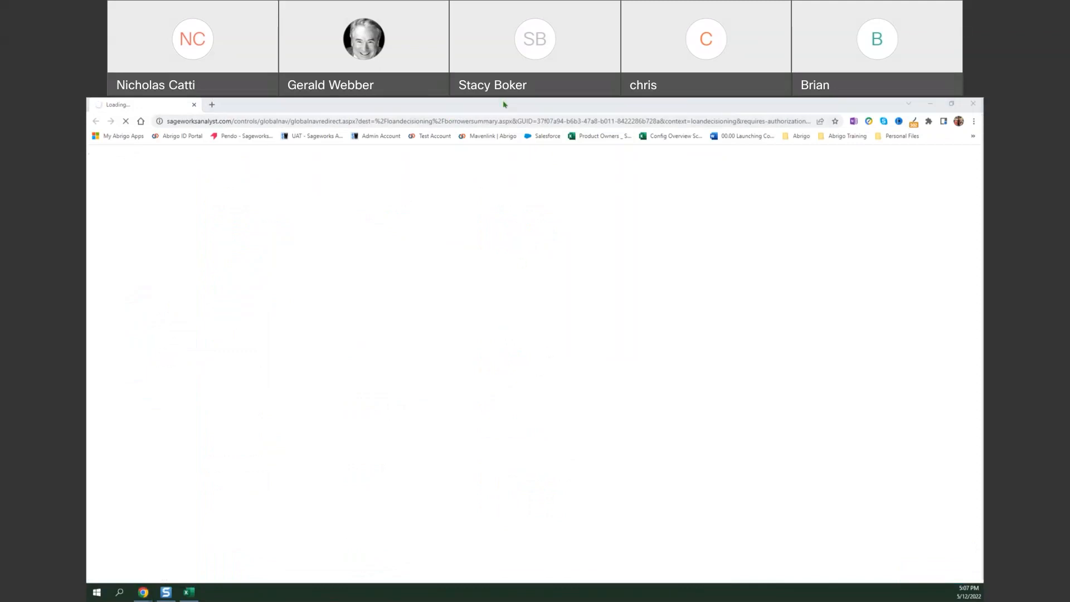
mouse_move(504, 104)
mouse_down()
mouse_move(504, 249)
mouse_move(504, 101)
mouse_up()
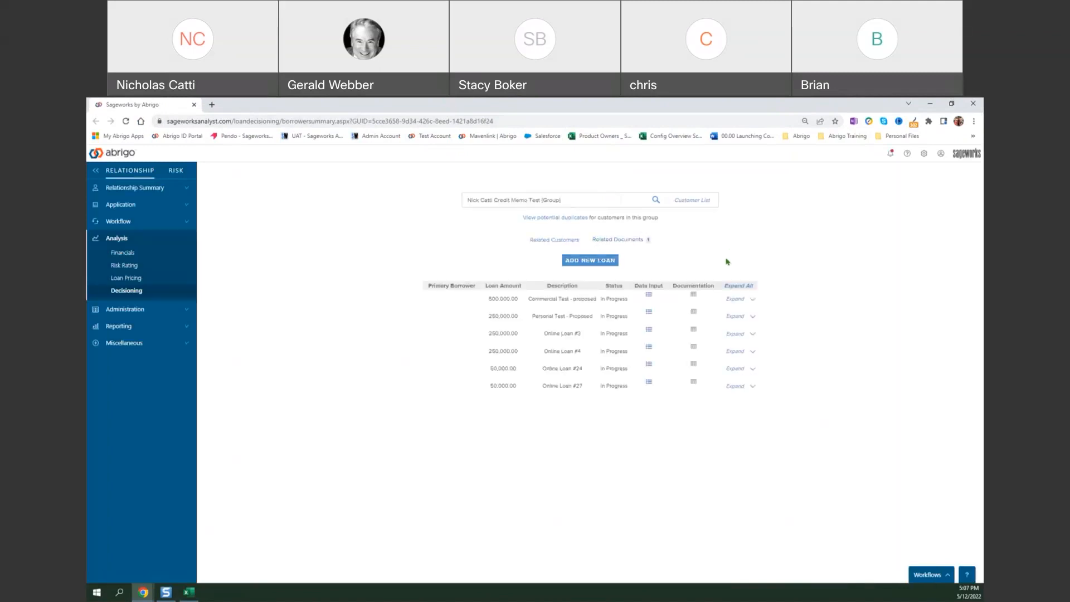
Open the data input for the Commercial Test - proposed loan, choose the Auto template, and review the loan details and narrative fields.
click(649, 296)
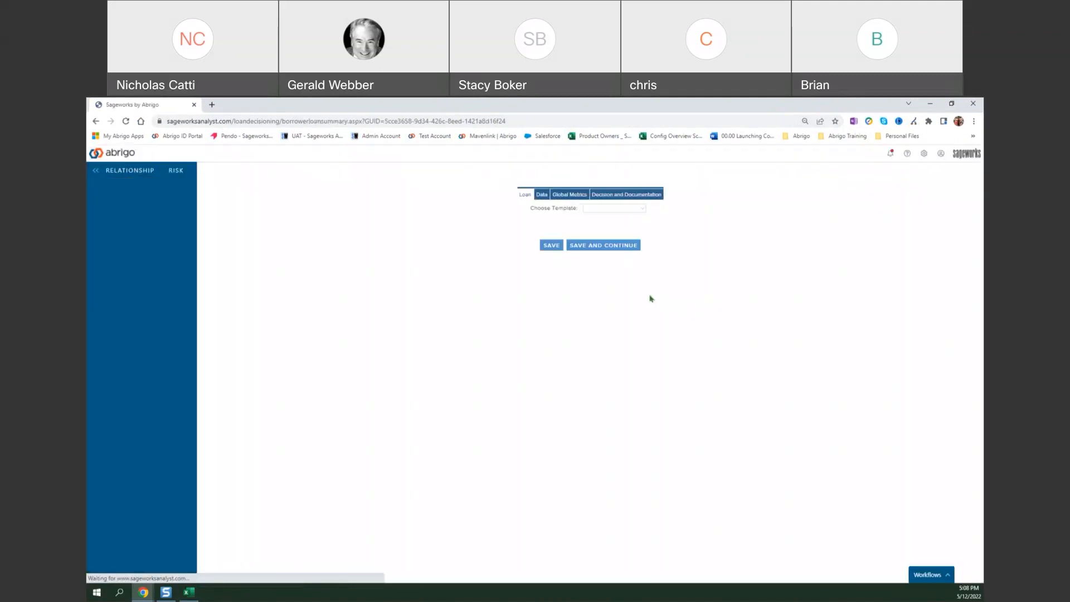
click(622, 209)
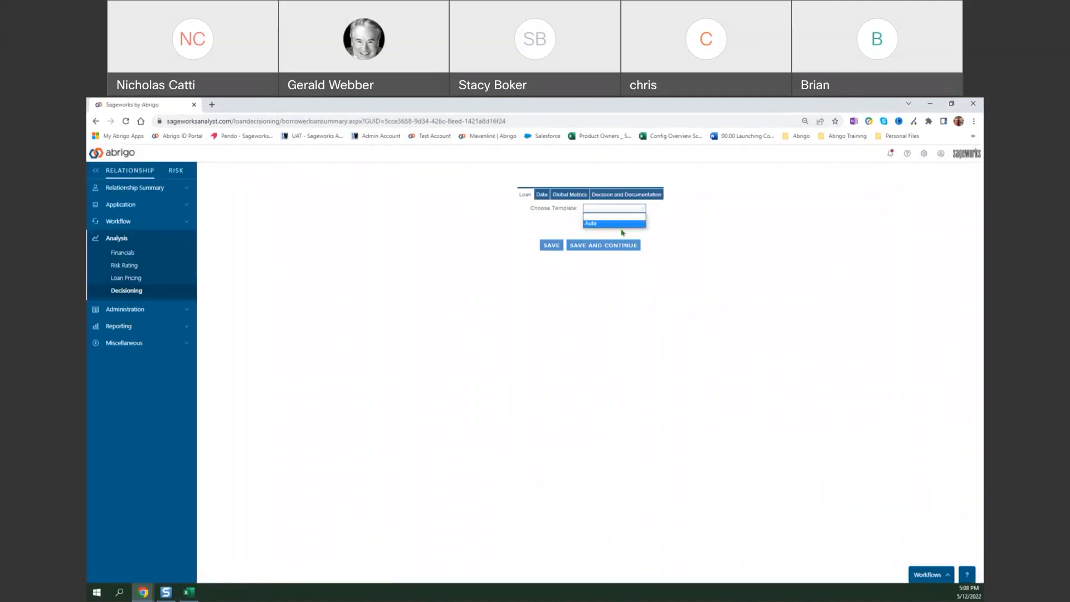
click(623, 224)
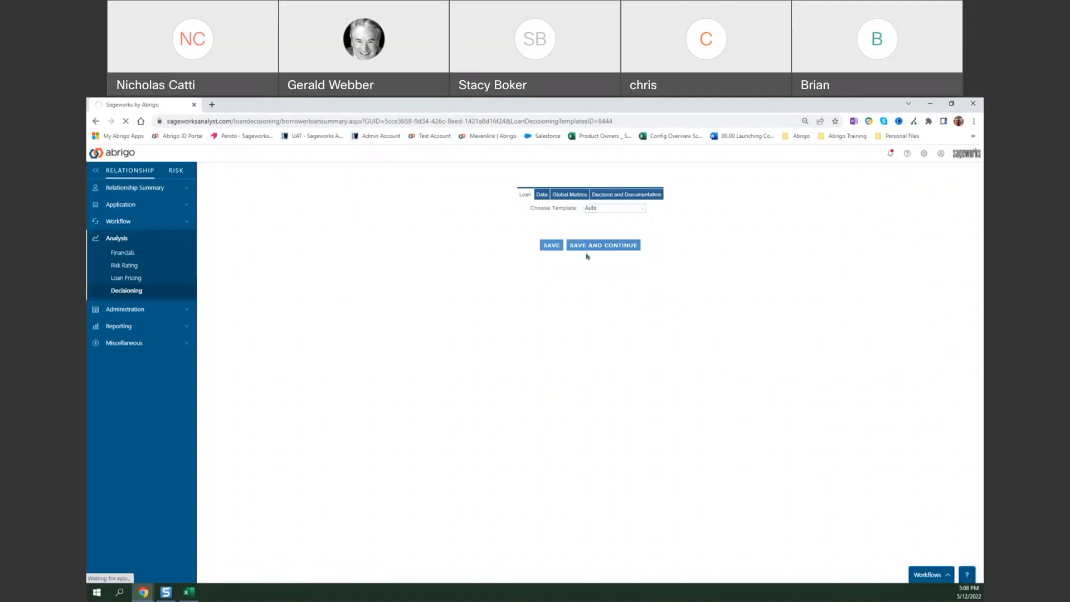
click(590, 247)
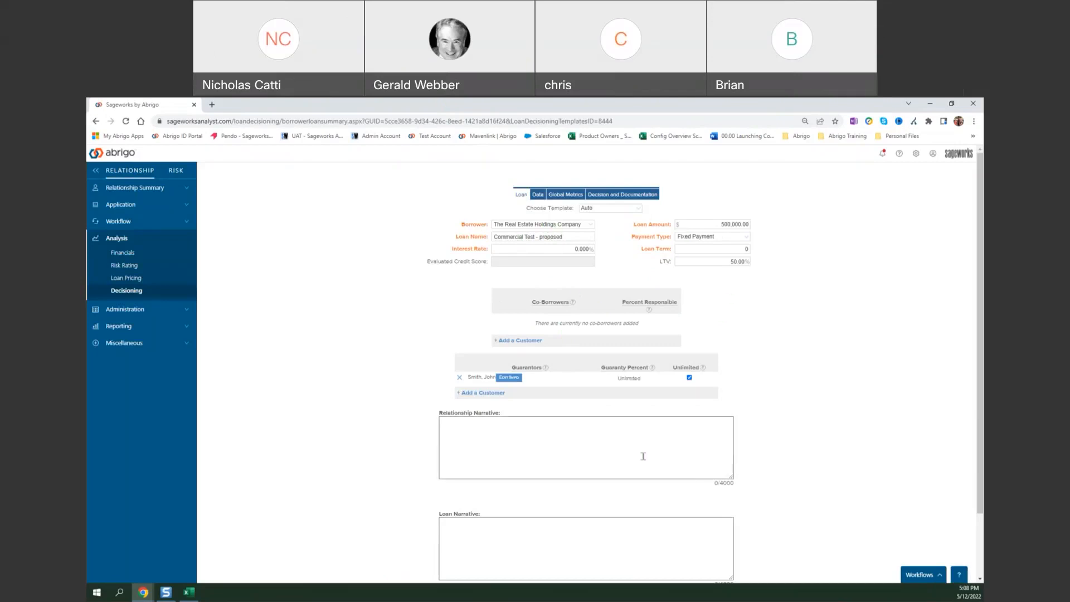
scroll(560, 476, down, 2)
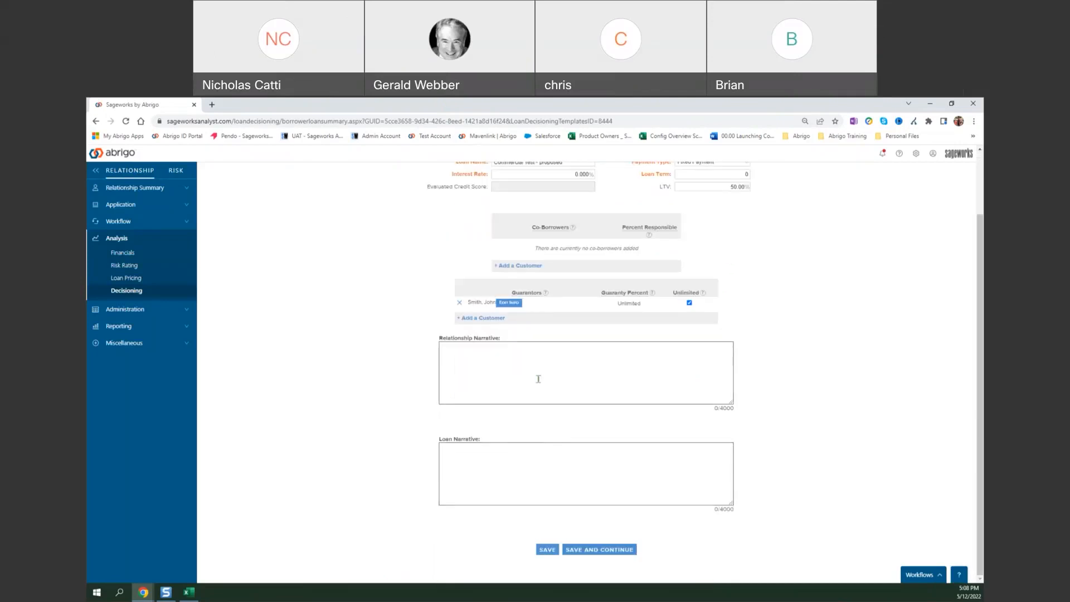
scroll(548, 431, up, 2)
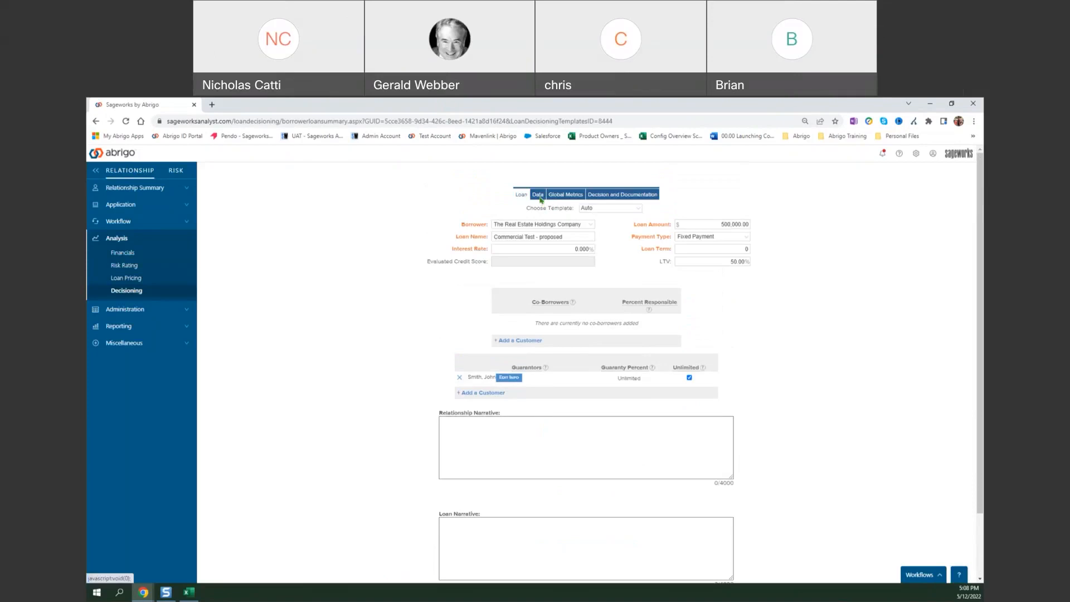
Open the loan's Data page, look through the notifications list and close it.
click(553, 198)
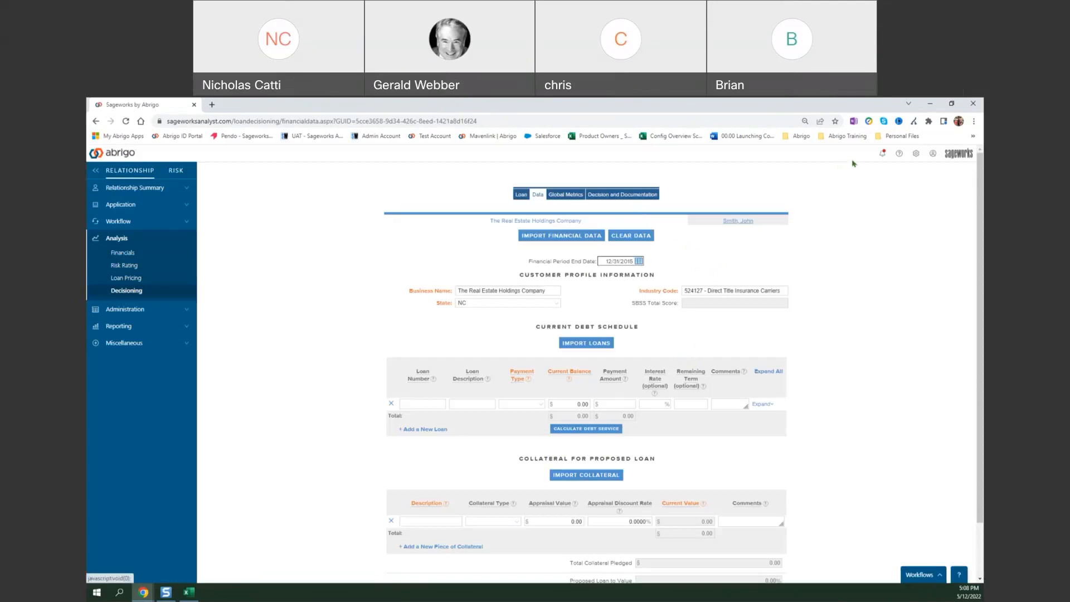
click(881, 153)
scroll(890, 226, down, 5)
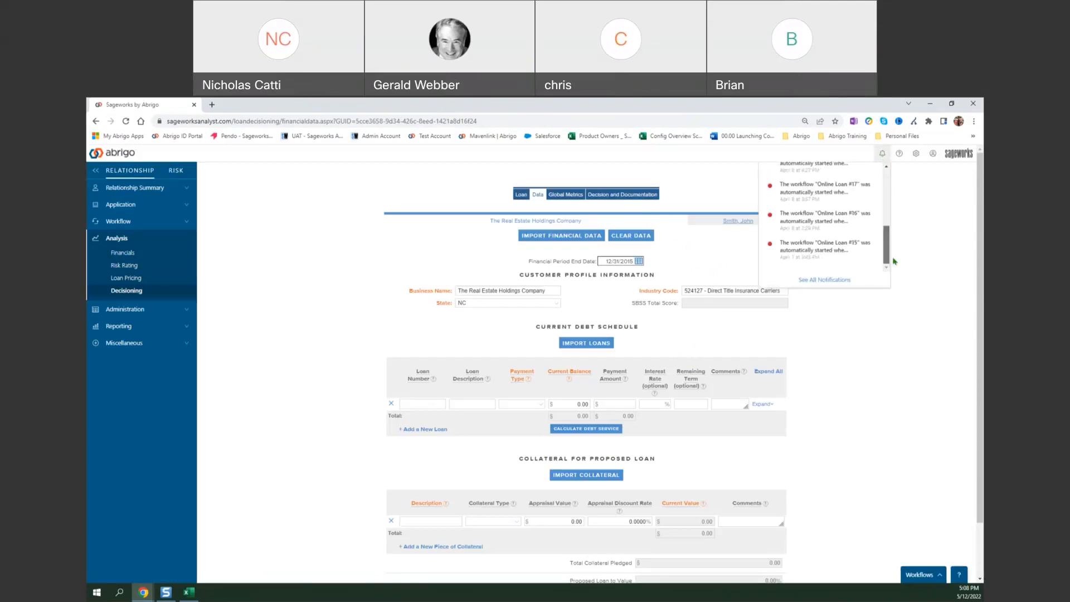
click(873, 346)
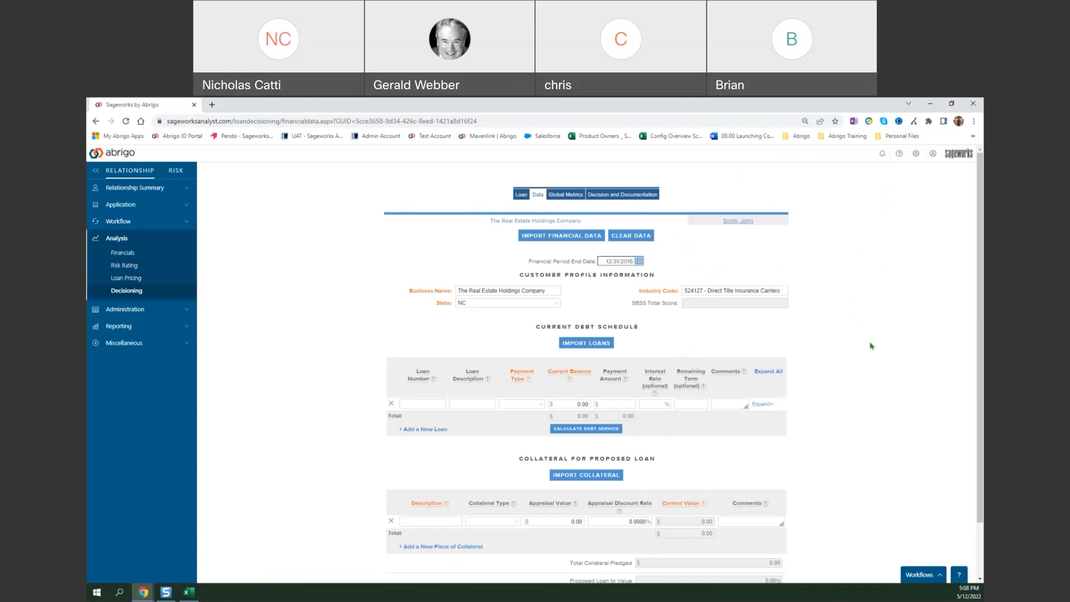
Review the loan's Decision and Documentation page down to the decision results, and open the Approve Loan dialog and cancel it.
click(634, 199)
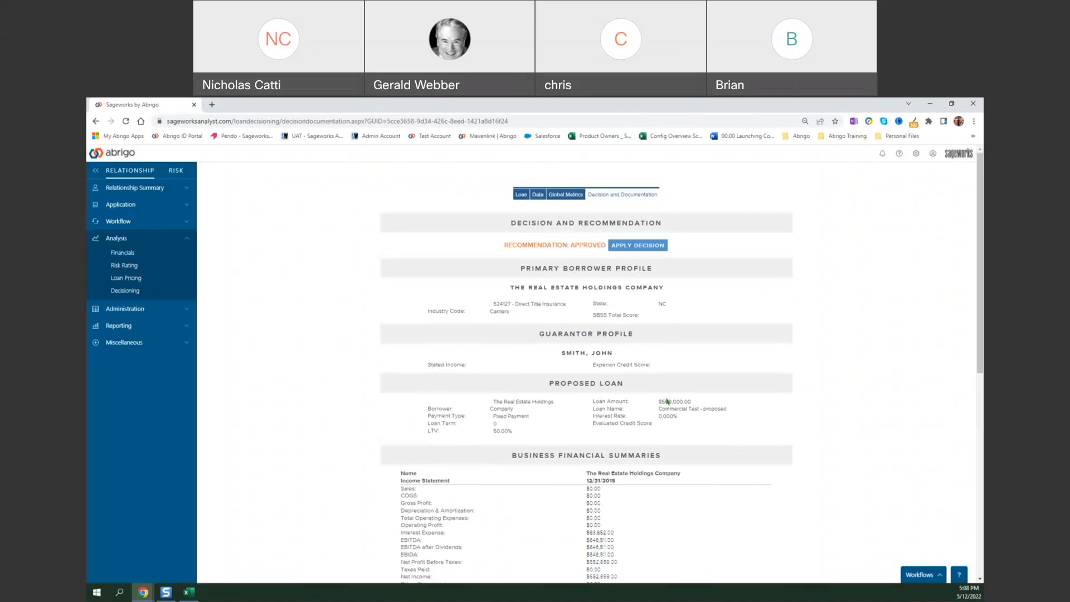
scroll(585, 475, down, 10)
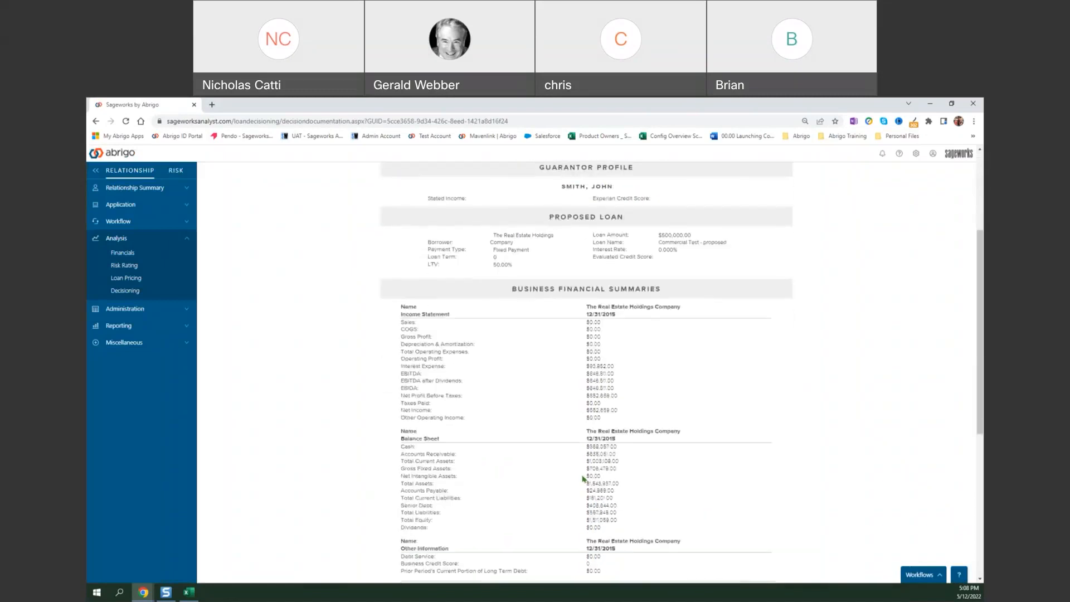
scroll(555, 397, up, 10)
scroll(555, 397, down, 10)
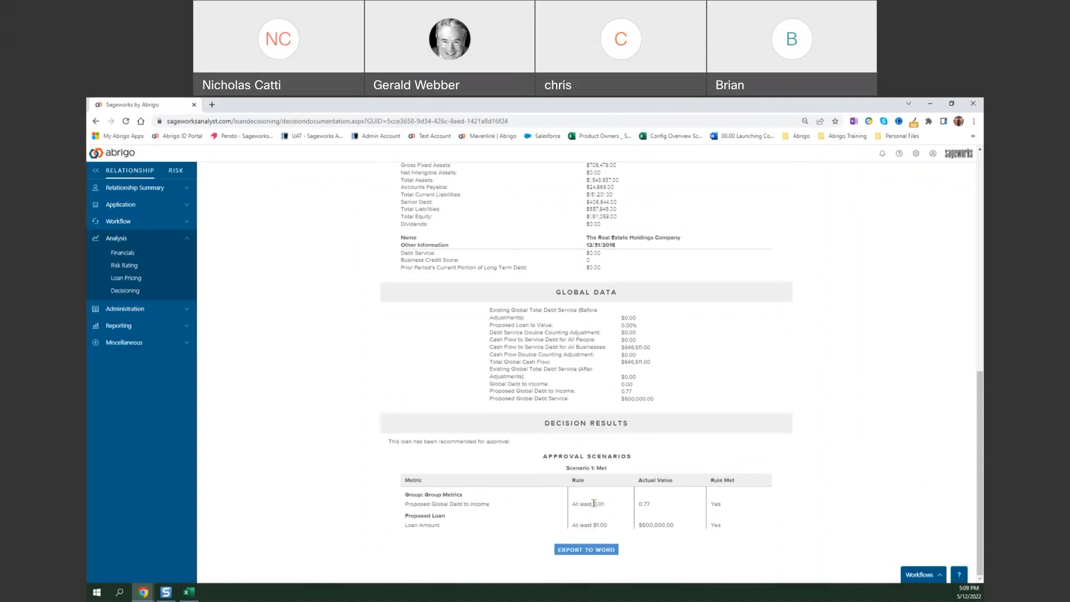
scroll(663, 220, up, 15)
click(645, 246)
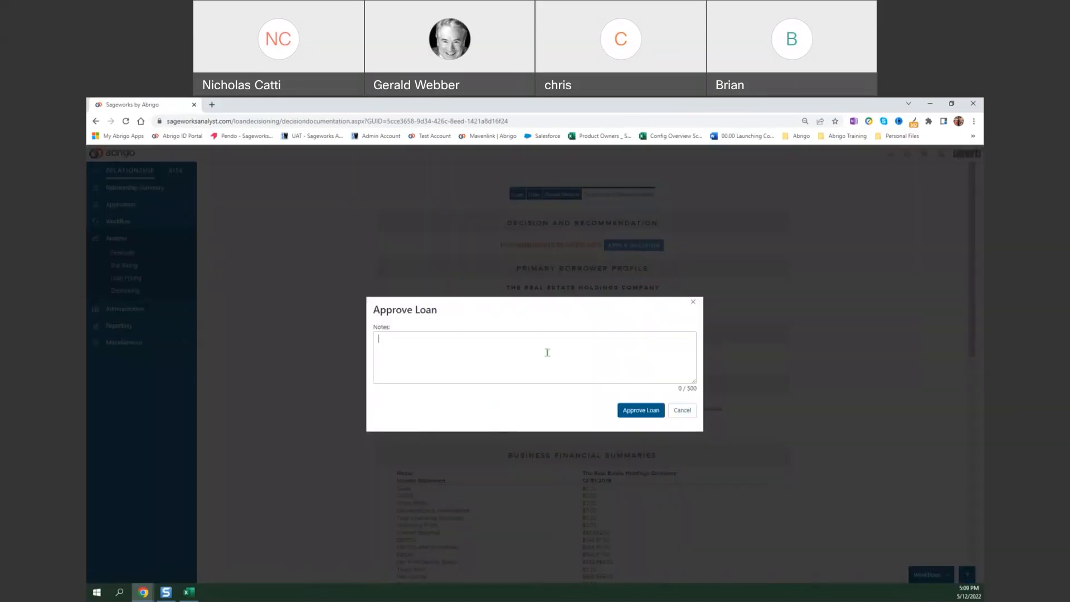
click(681, 412)
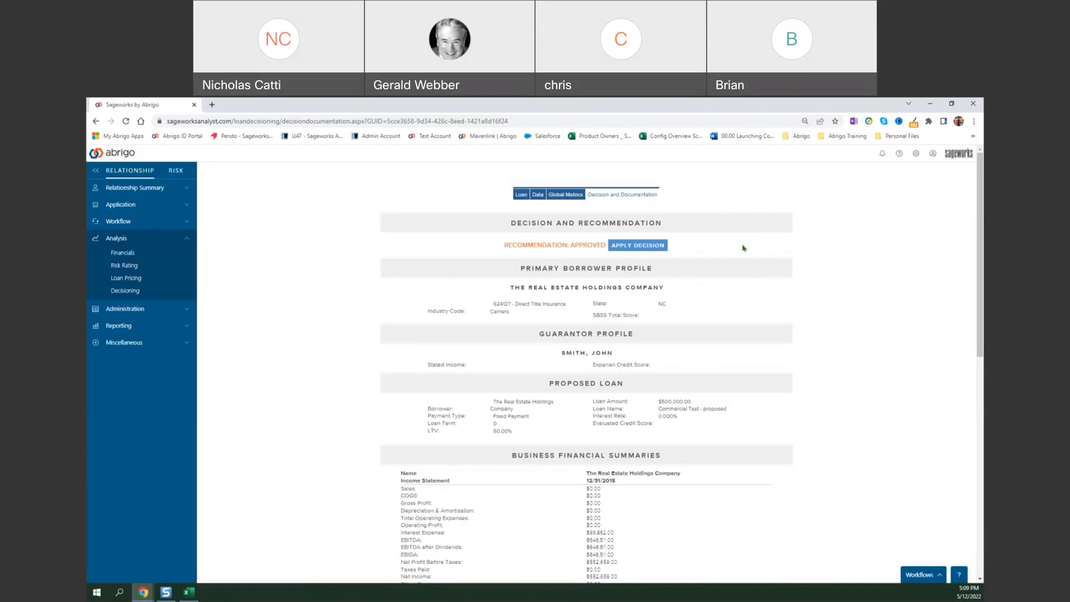
Open the group's workflow, view the Financials page linked to the Spread Financials step under 02. Financial Analysis, and close that page.
drag(716, 103, 982, 300)
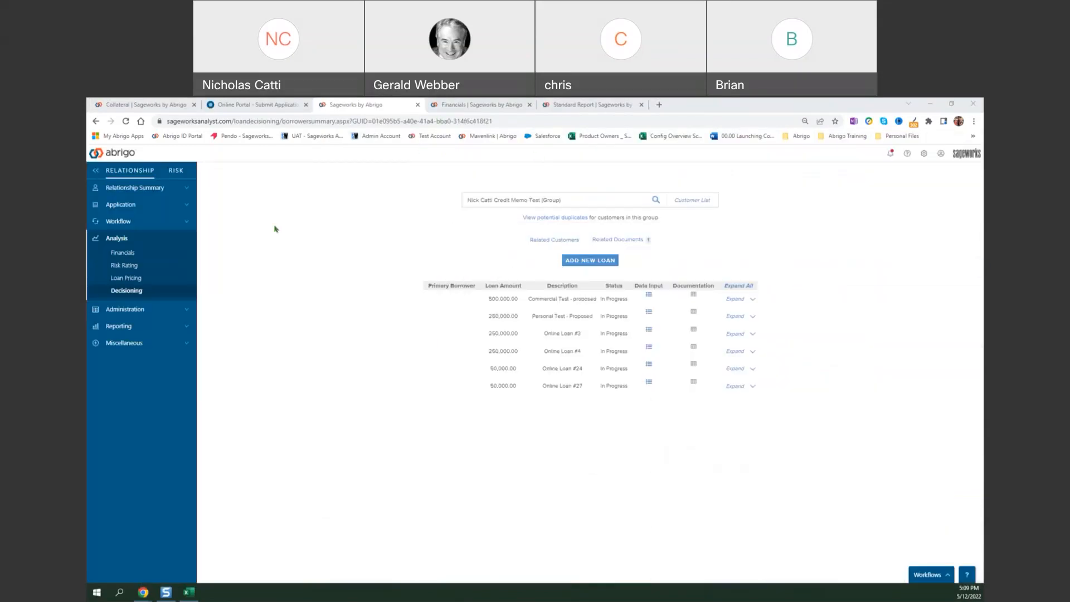
click(134, 221)
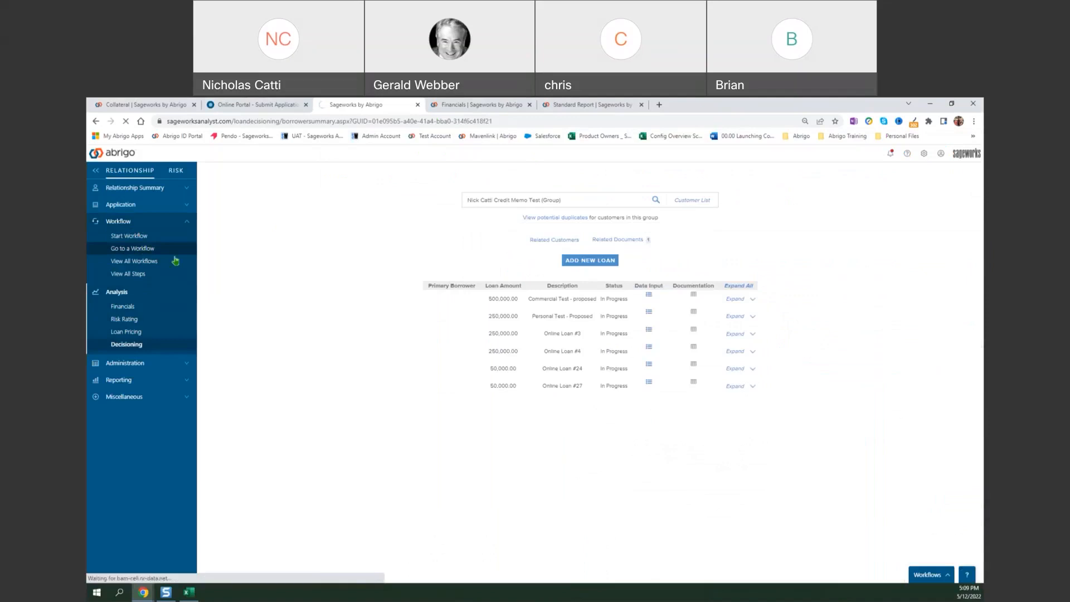
scroll(487, 387, down, 15)
scroll(487, 388, down, 10)
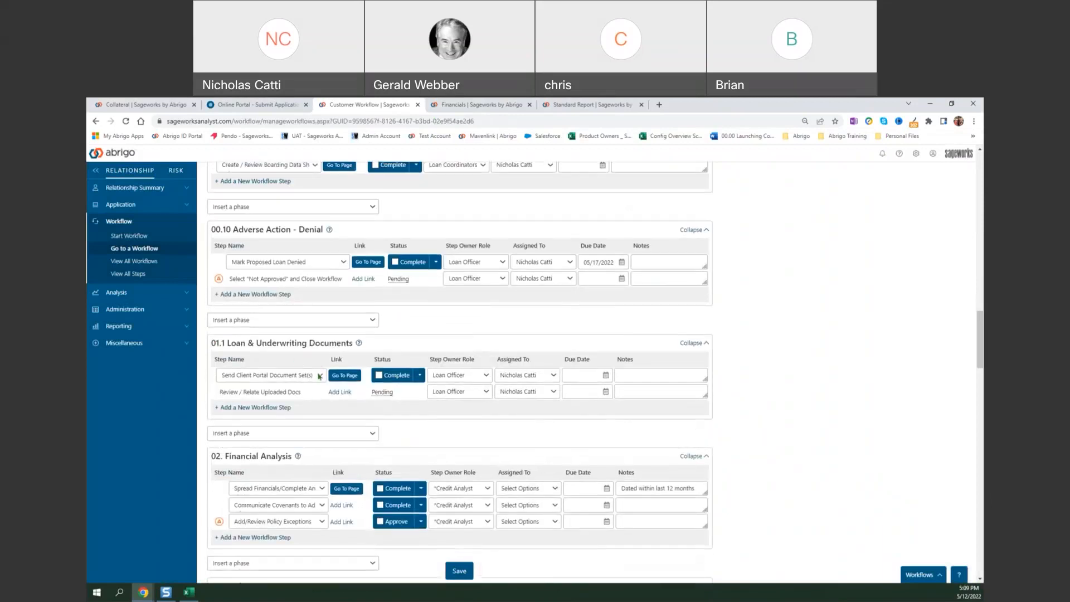
scroll(294, 477, down, 1)
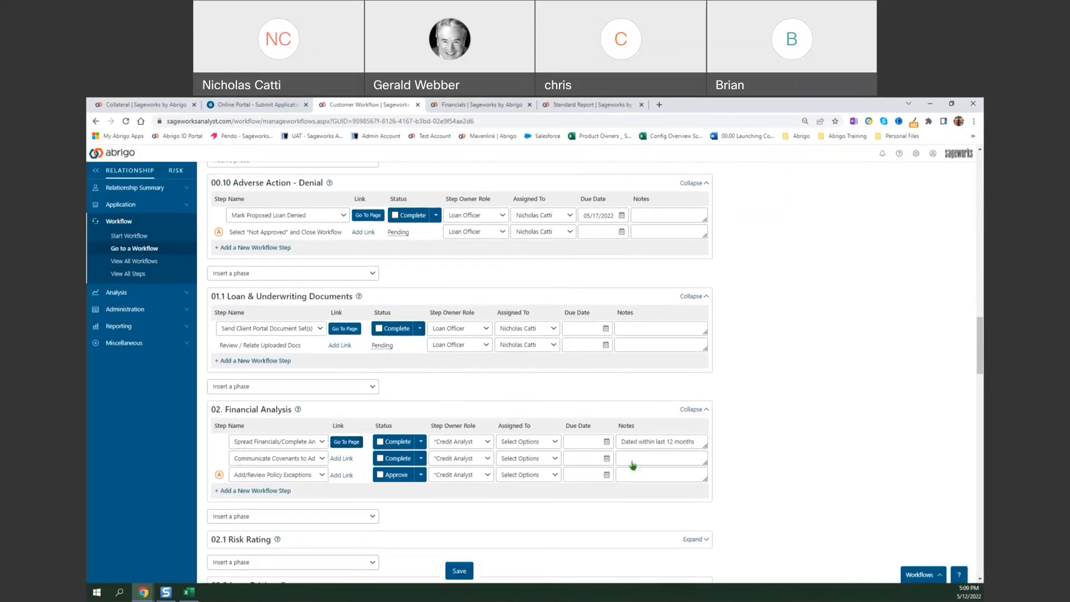
scroll(636, 458, down, 3)
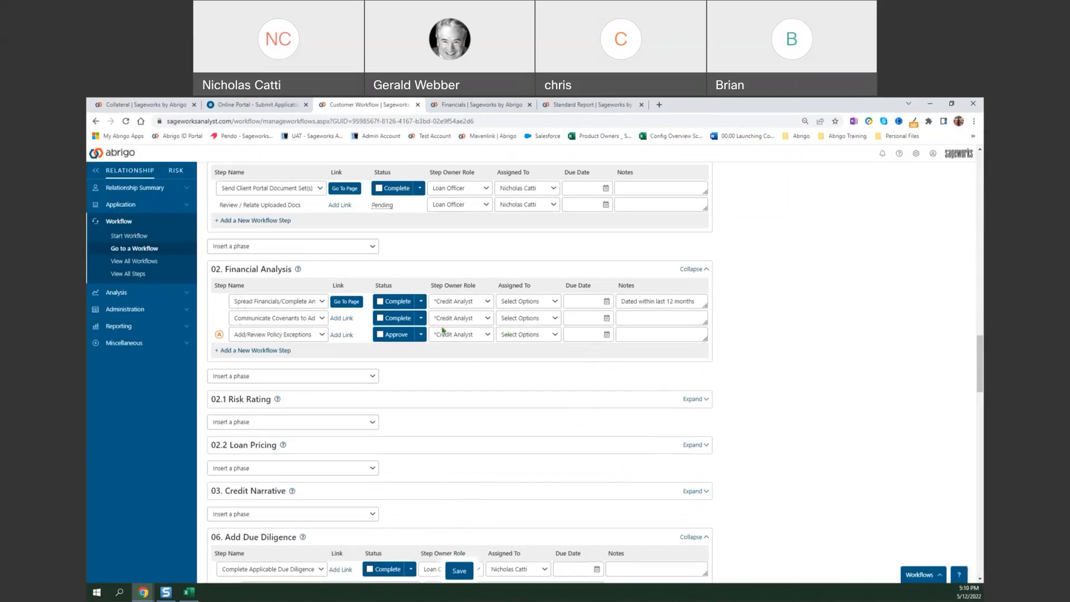
click(348, 303)
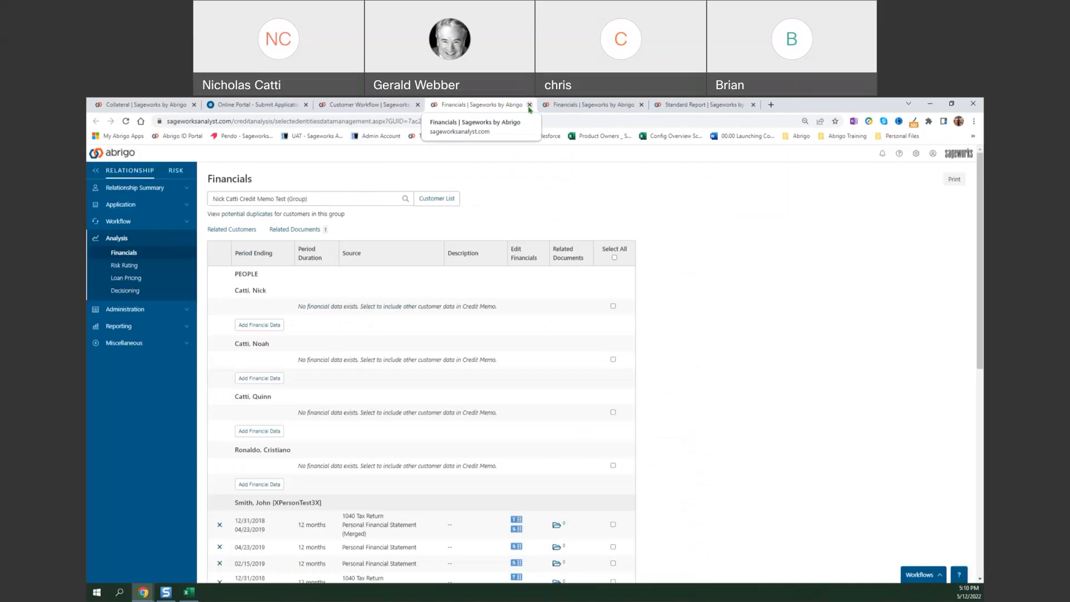
click(530, 105)
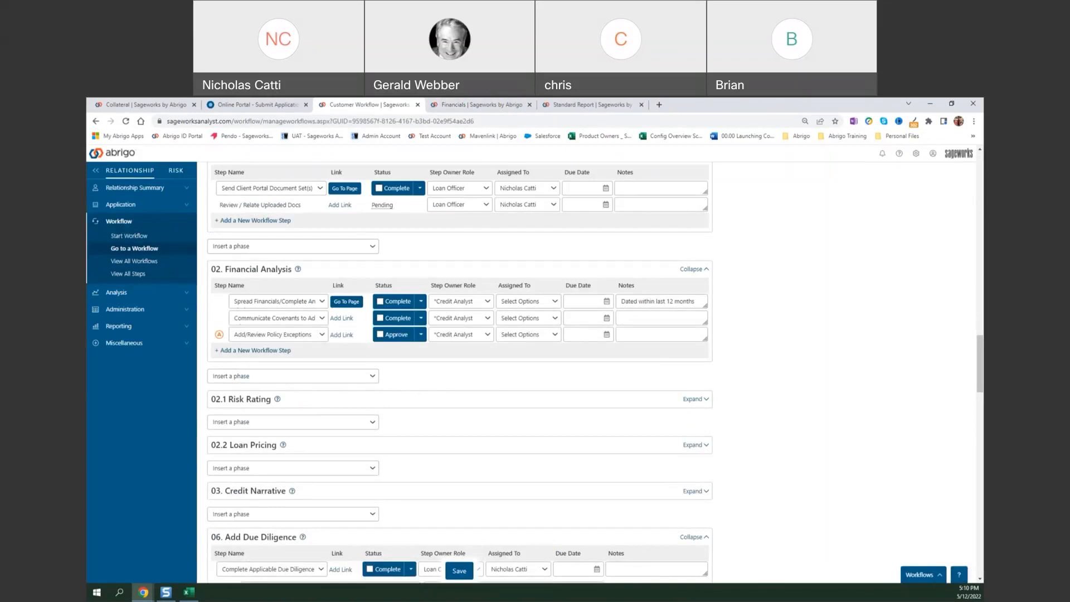
Close the separate loan decision window and review the 01. Application phase steps in the customer workflow.
drag(982, 251, 415, 162)
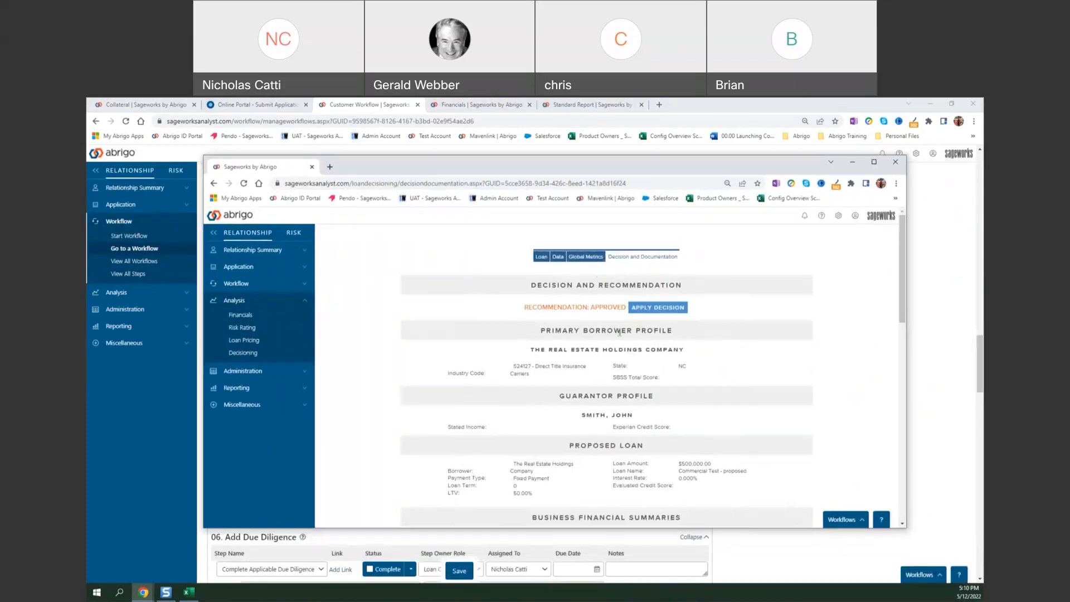
click(895, 162)
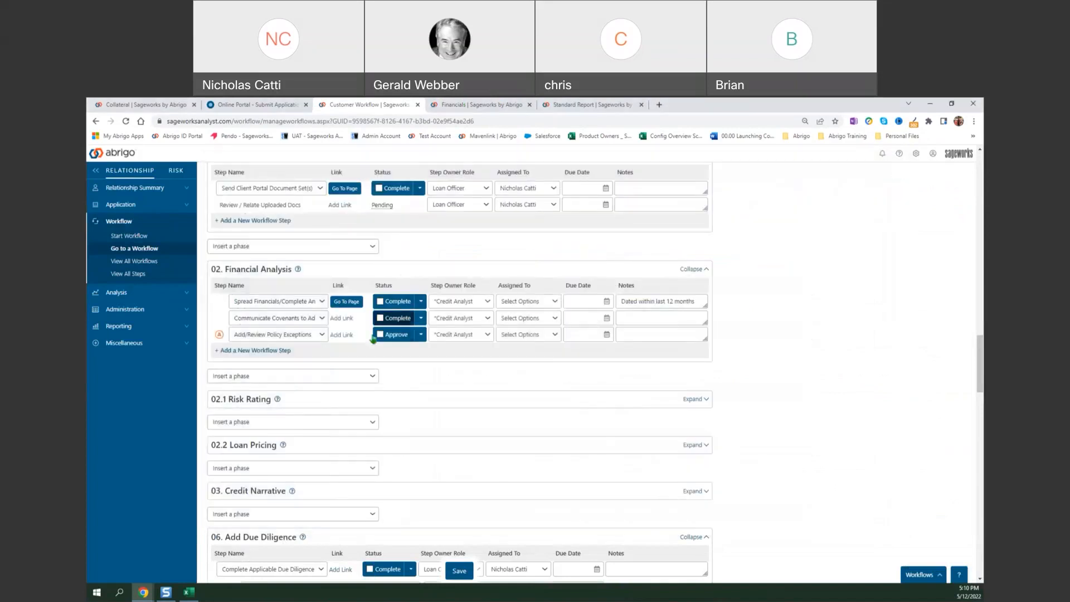
scroll(377, 379, up, 10)
scroll(377, 379, down, 3)
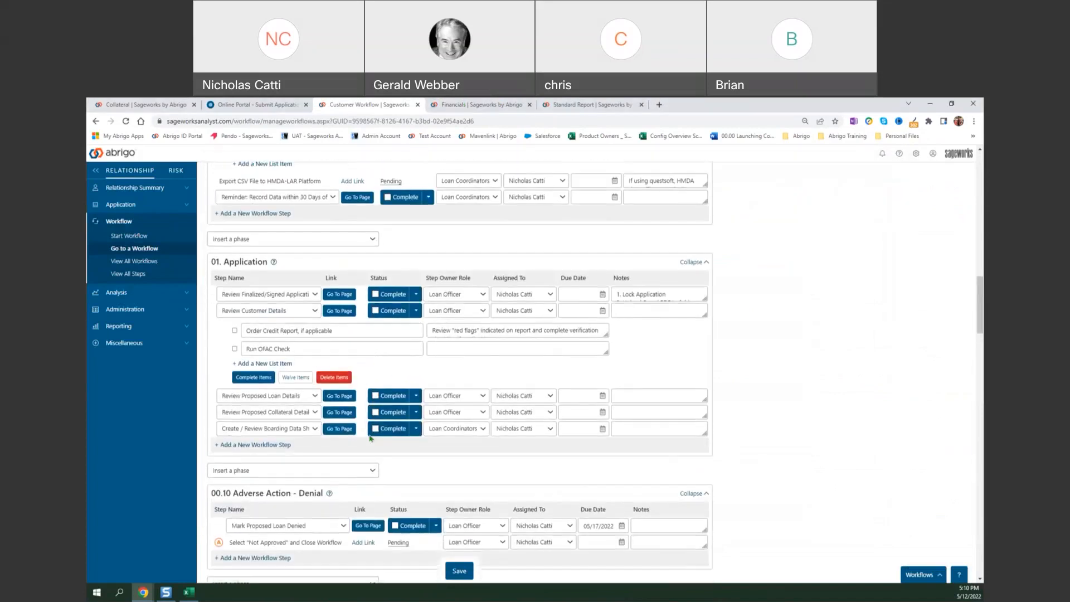